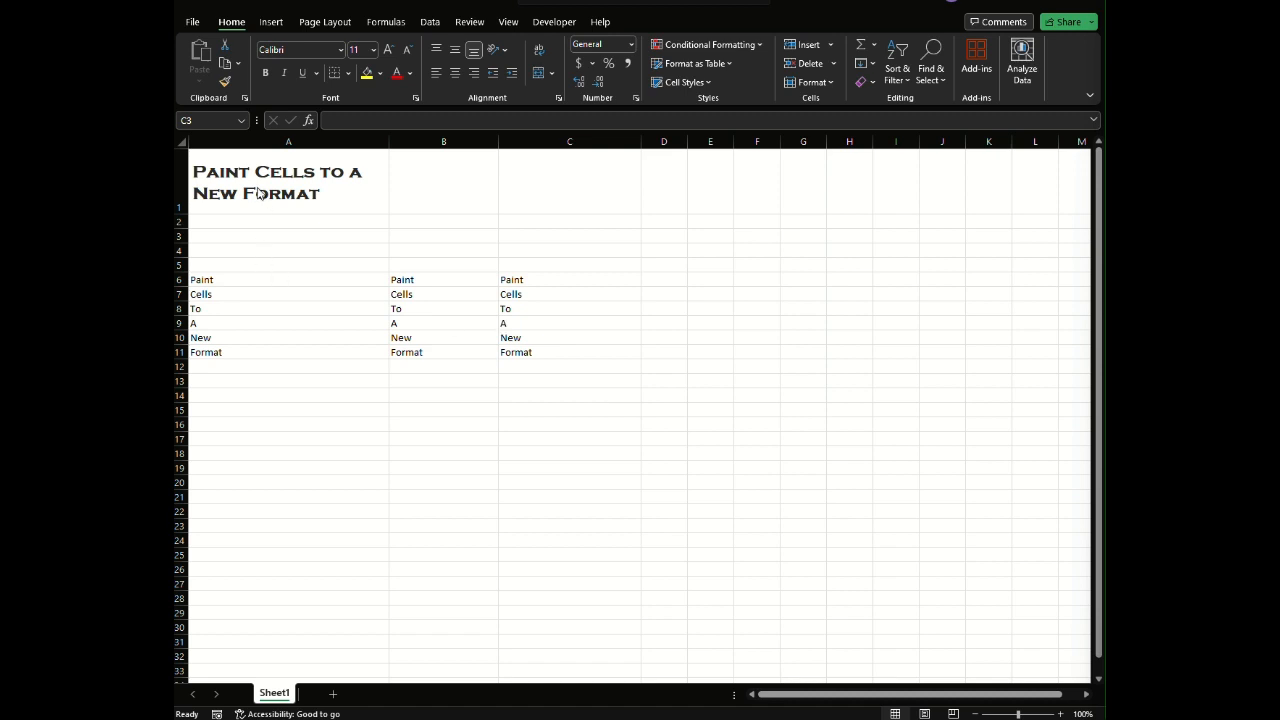
{"action": "left_click", "coordinate": [257, 186]}
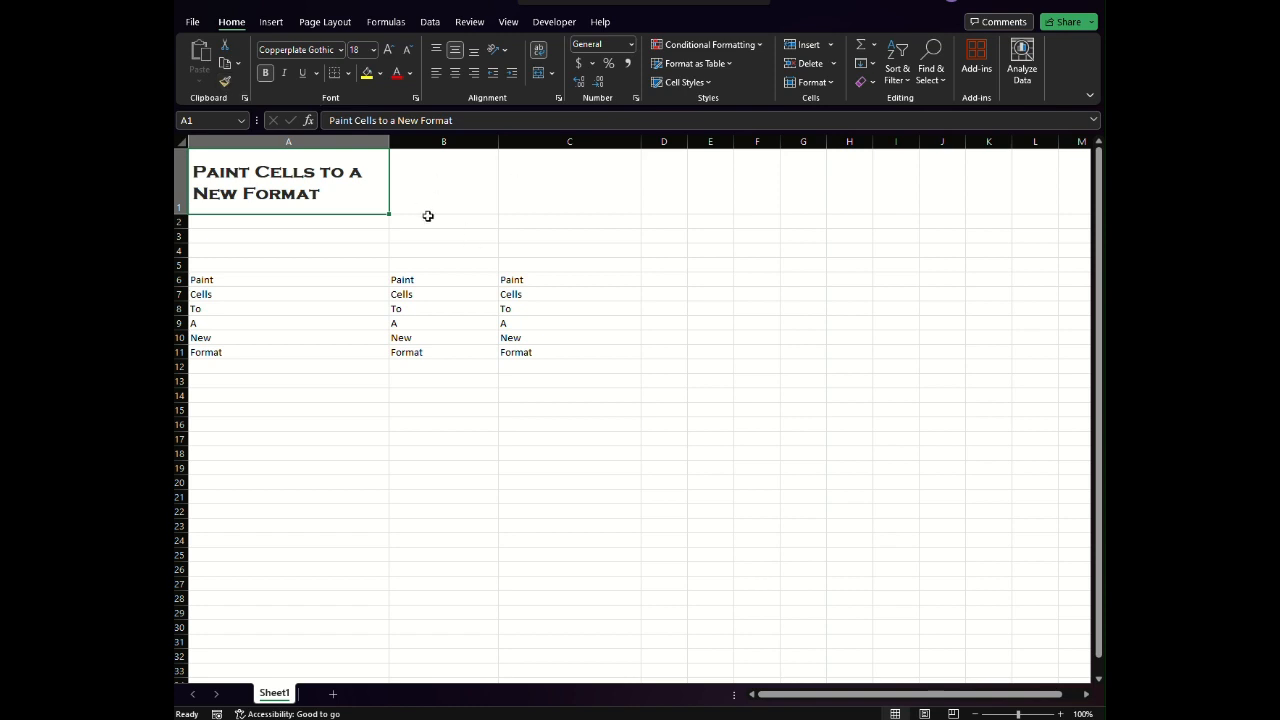
{"action": "left_click", "coordinate": [446, 180]}
{"action": "double_click", "coordinate": [334, 180]}
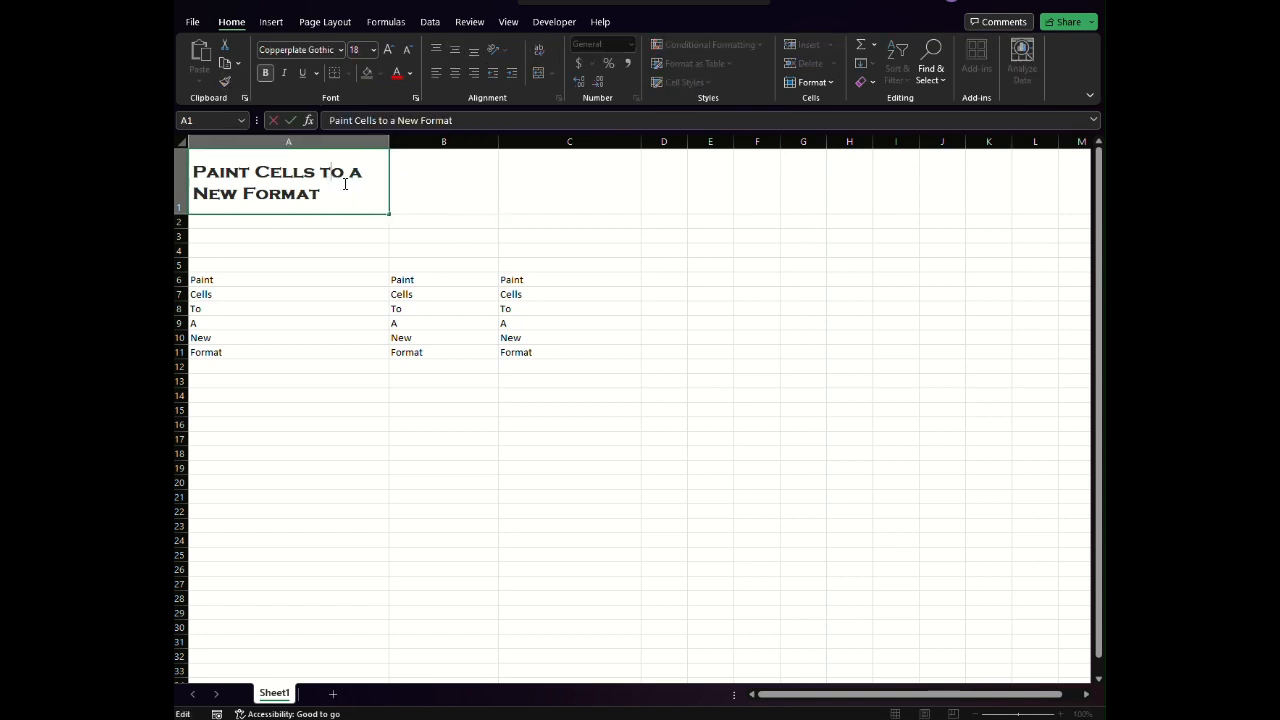
{"action": "left_click", "coordinate": [423, 180]}
- Use Format Painter to carry the title format of A1 down onto cells A6, A7, A8 and A9, one at a time
{"action": "left_click", "coordinate": [334, 186]}
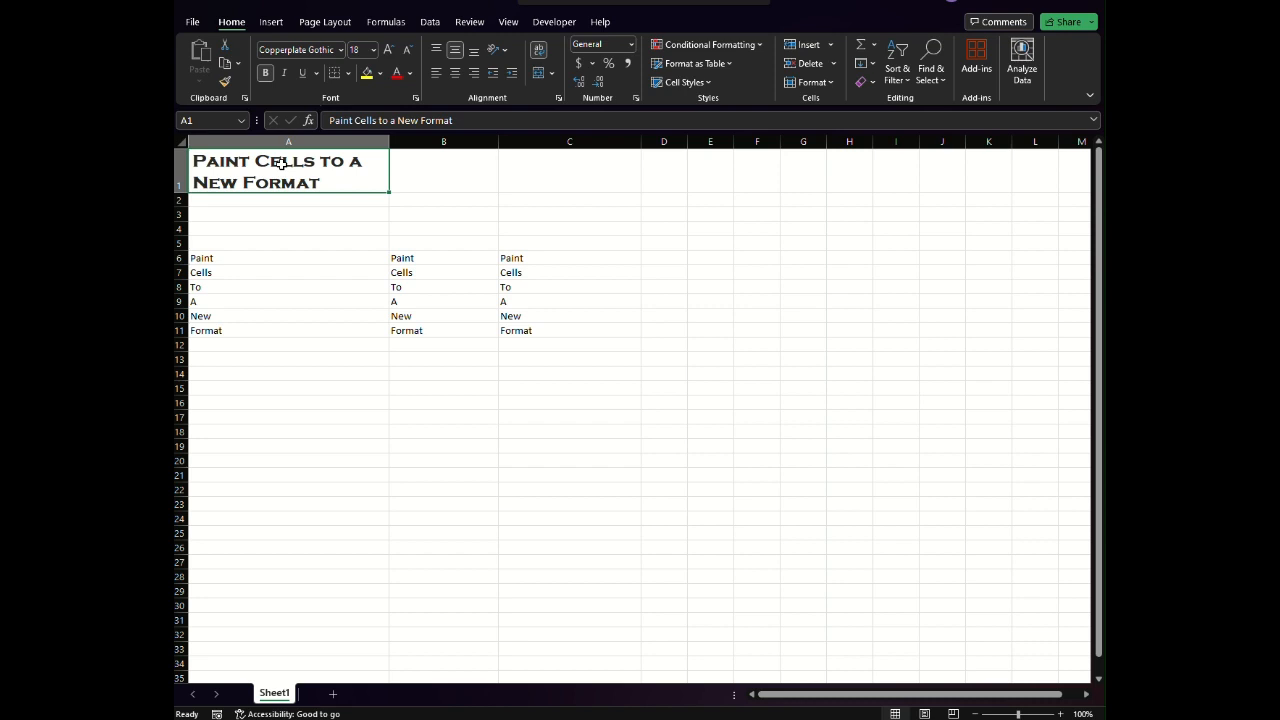
{"action": "left_click", "coordinate": [224, 85]}
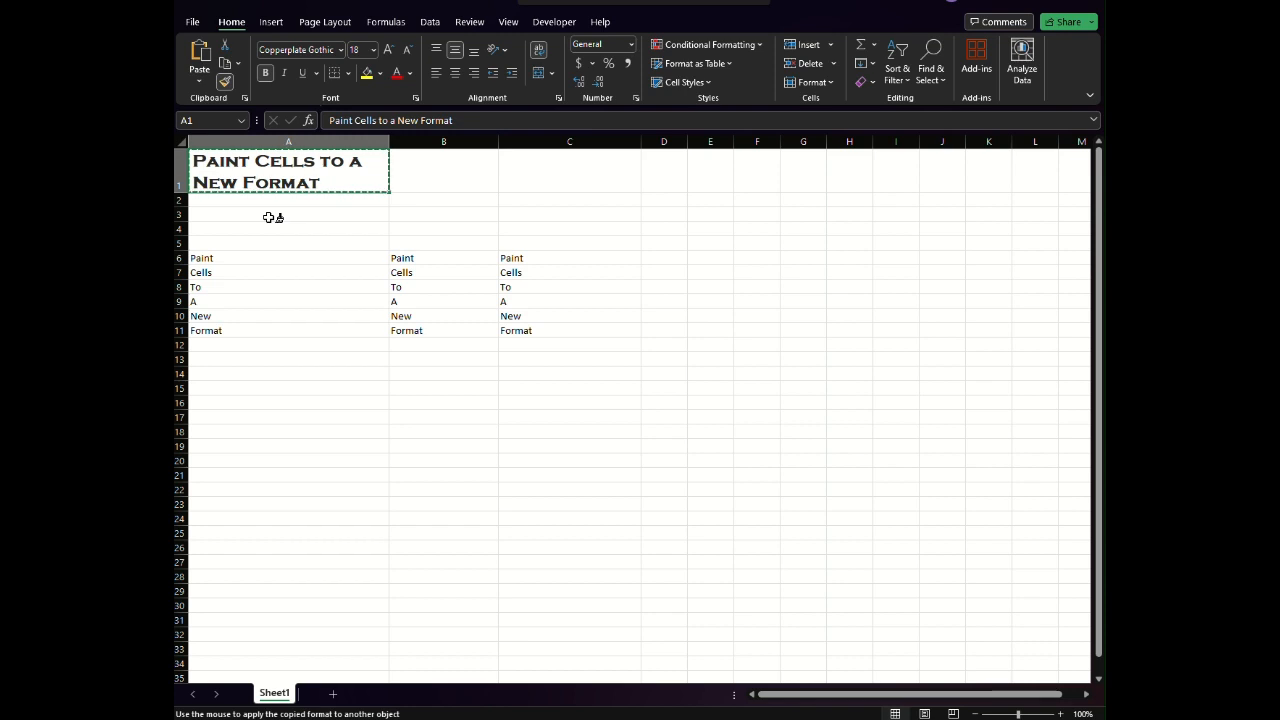
{"action": "left_click", "coordinate": [220, 258]}
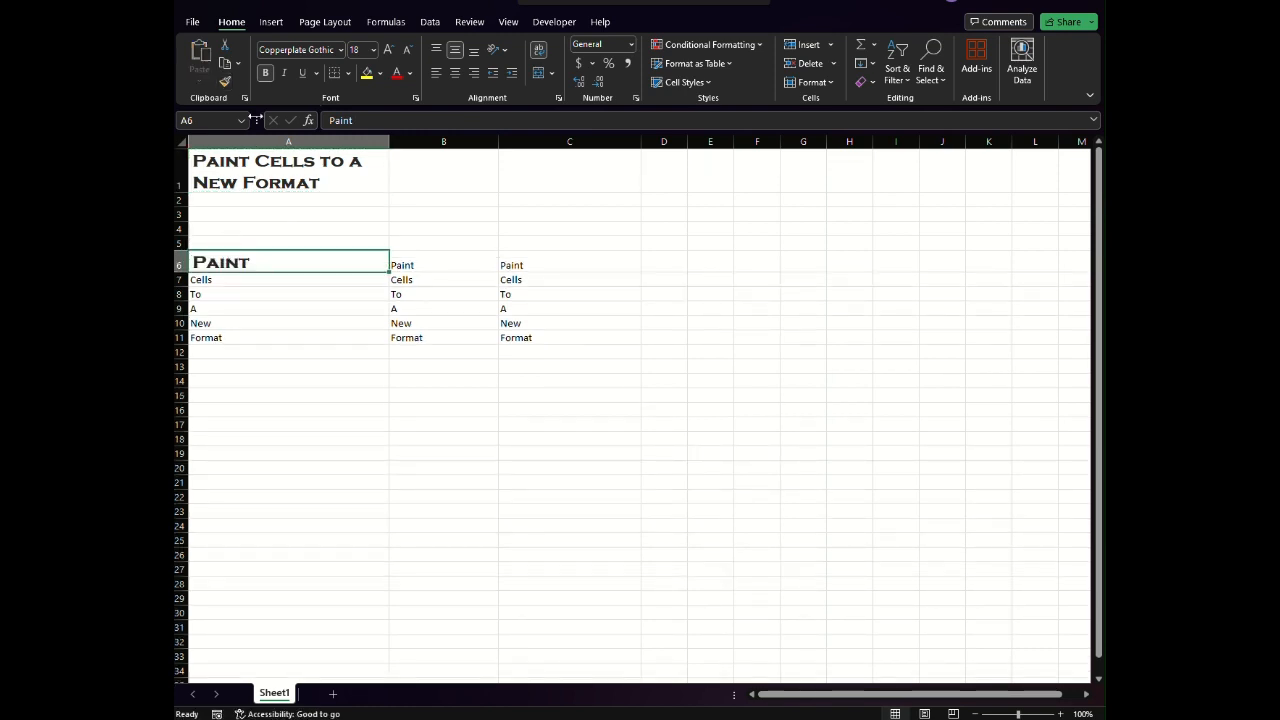
{"action": "left_click", "coordinate": [225, 82]}
{"action": "left_click", "coordinate": [221, 280]}
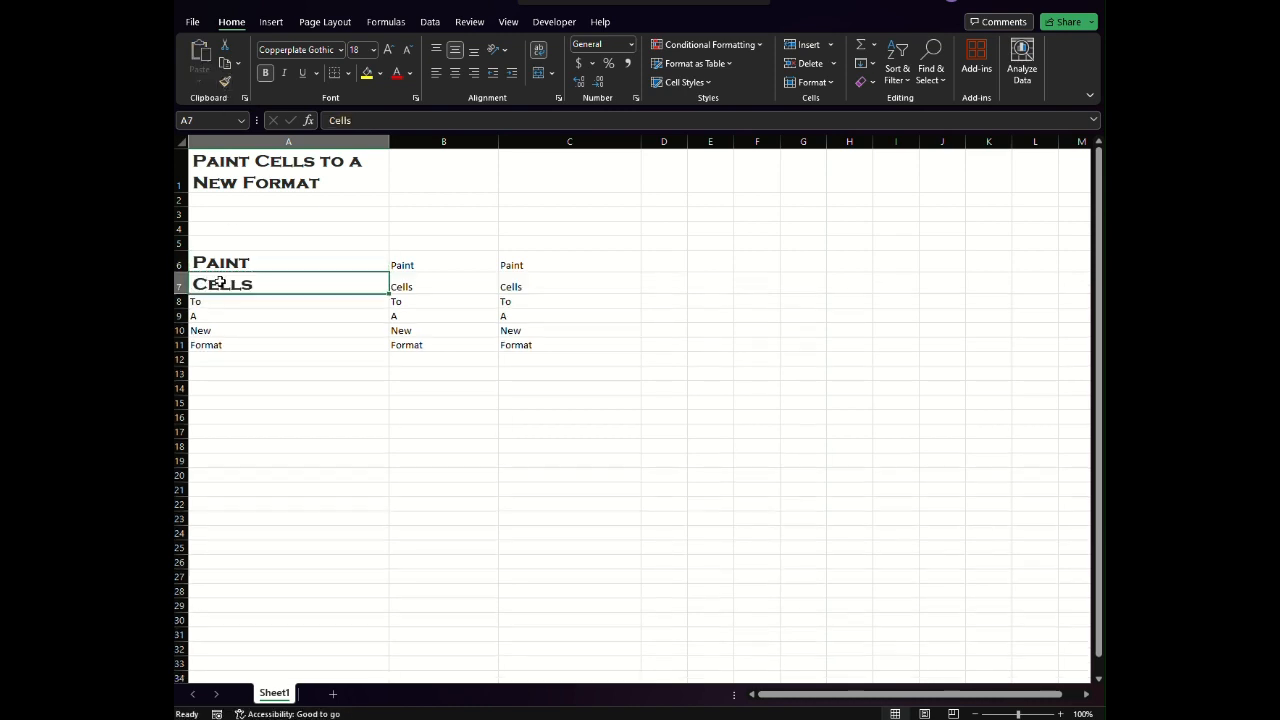
{"action": "left_click", "coordinate": [225, 84]}
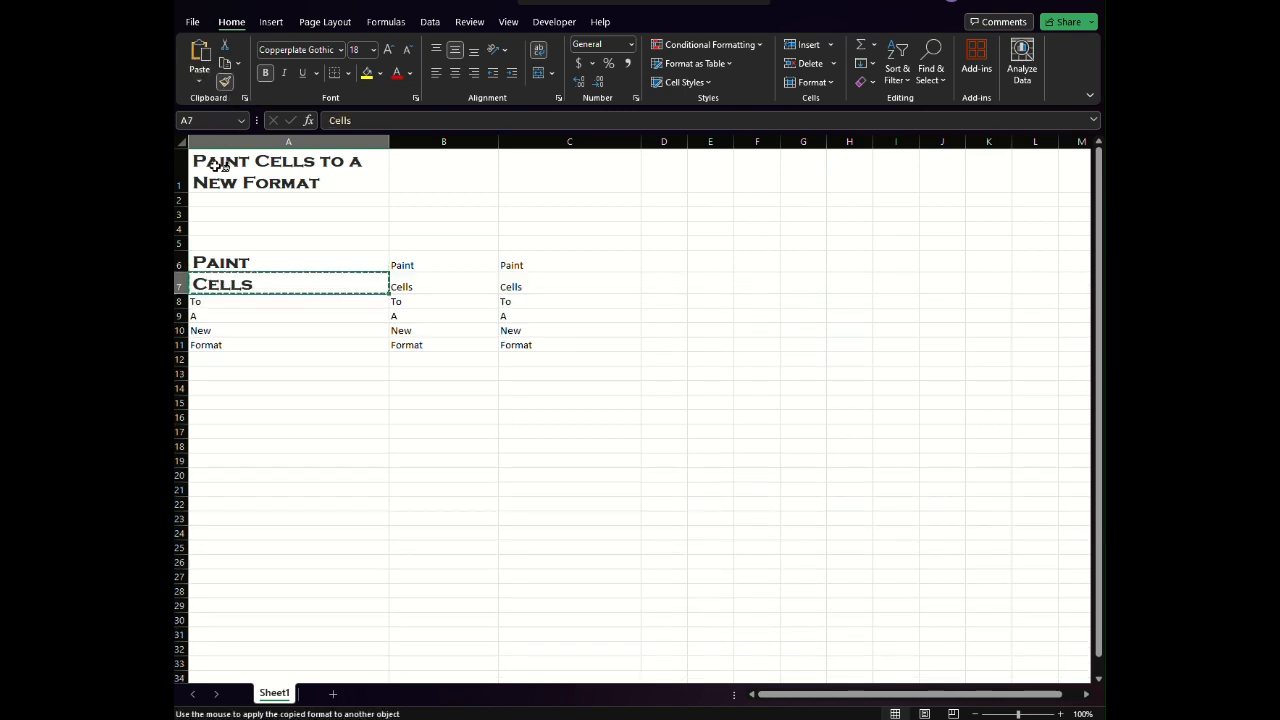
{"action": "left_click", "coordinate": [232, 302]}
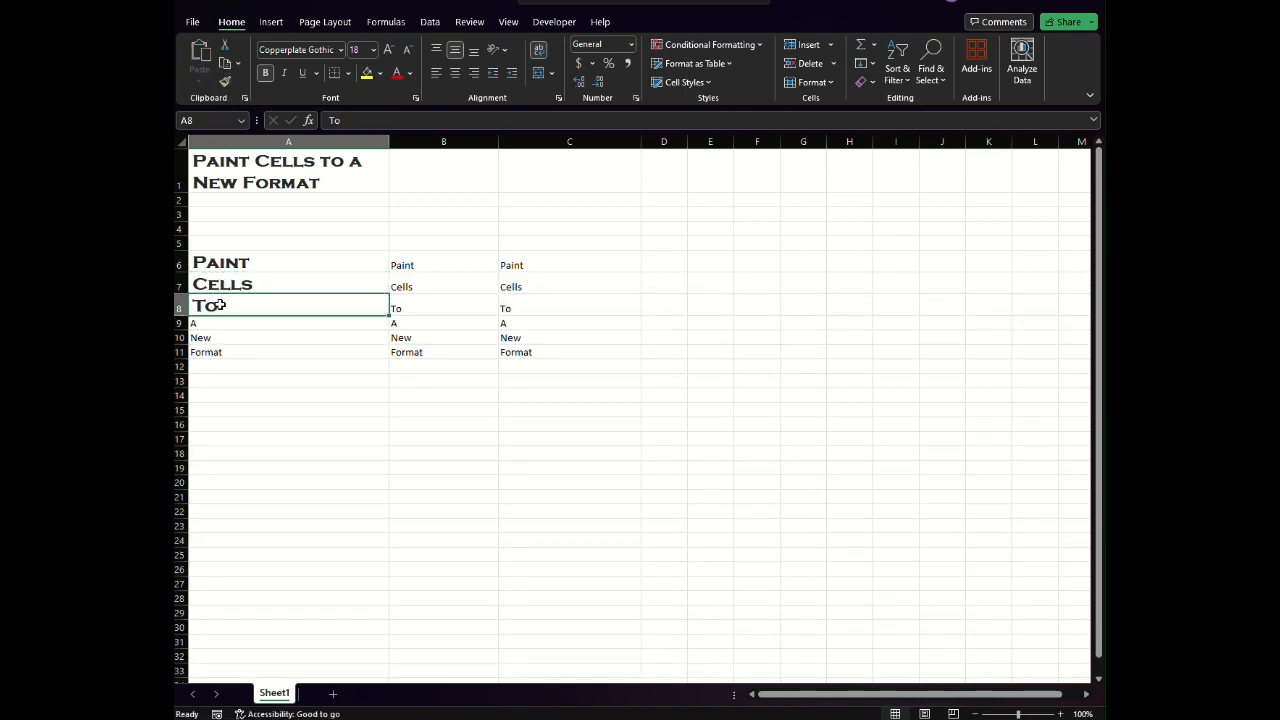
{"action": "left_click", "coordinate": [226, 81]}
{"action": "left_click", "coordinate": [245, 324]}
- Keep Format Painter active with the format of A9 and apply it to A10:A11 and each cell of B6:B11
{"action": "left_click", "coordinate": [225, 82]}
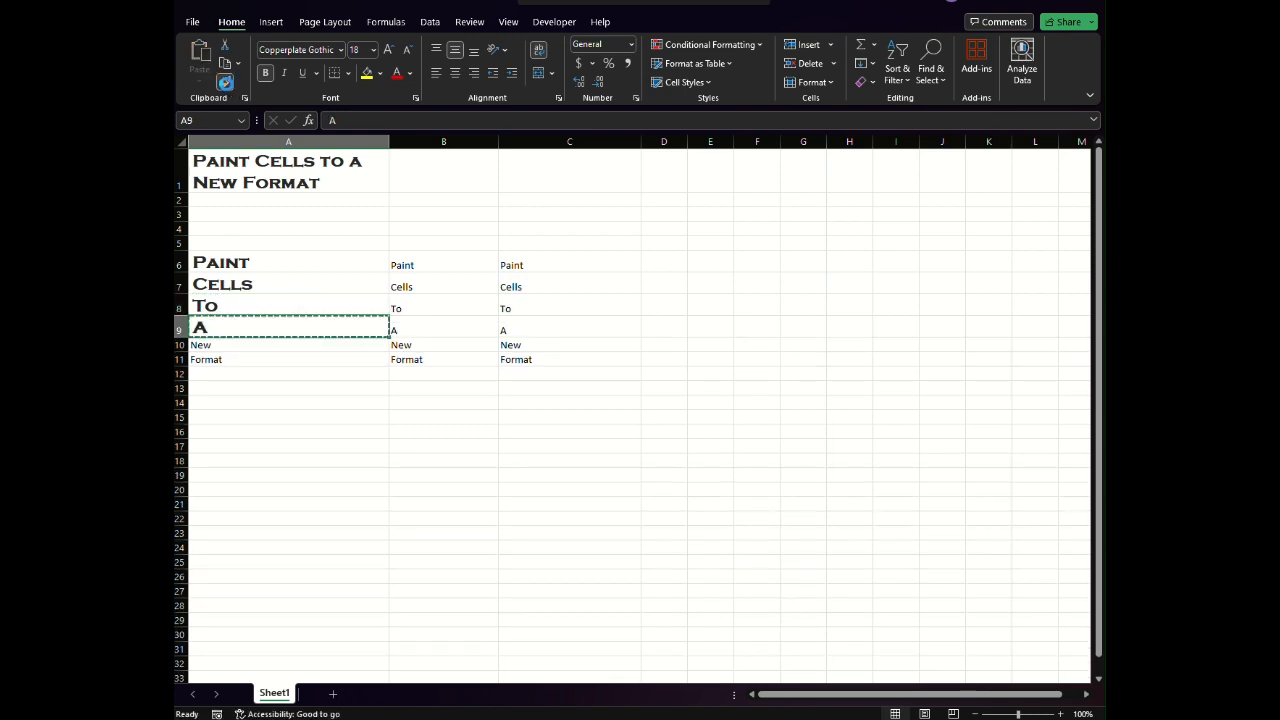
{"action": "left_click_drag", "start_coordinate": [250, 344], "coordinate": [217, 359]}
{"action": "left_click", "coordinate": [420, 265]}
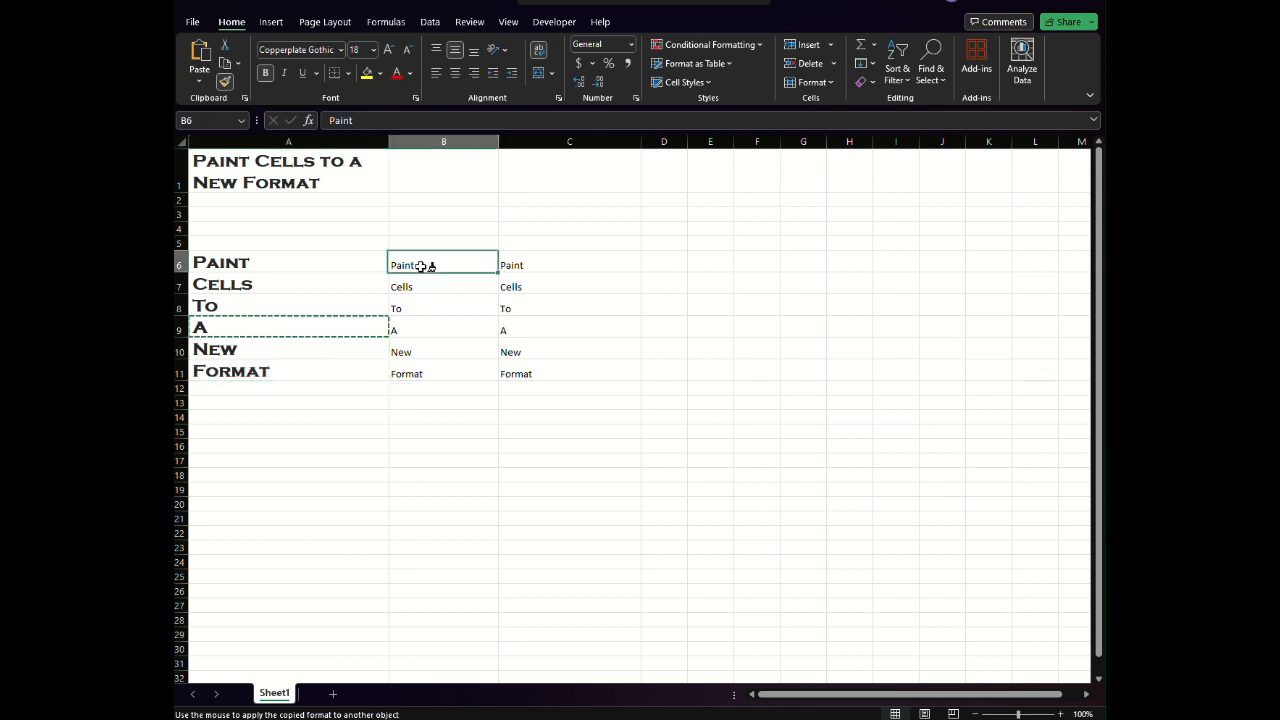
{"action": "left_click", "coordinate": [417, 287]}
{"action": "left_click", "coordinate": [420, 307]}
{"action": "left_click", "coordinate": [421, 330]}
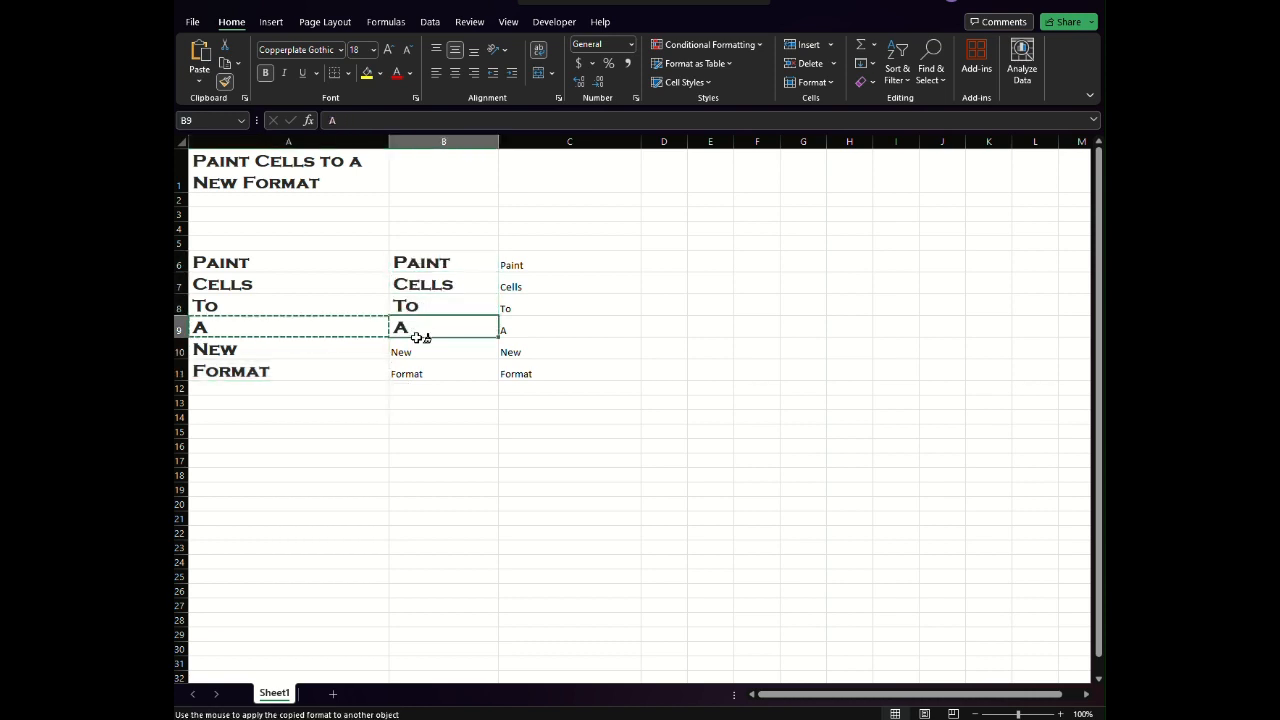
{"action": "left_click", "coordinate": [418, 350]}
{"action": "left_click", "coordinate": [430, 369]}
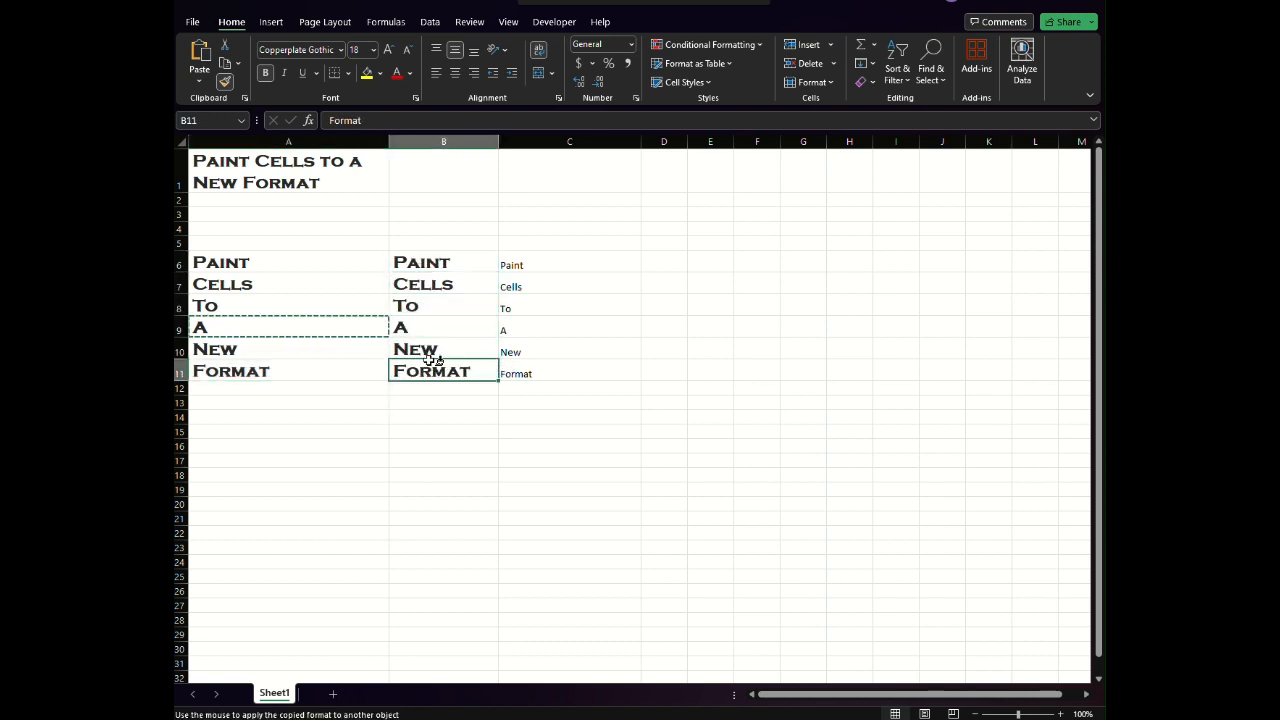
{"action": "key", "text": "Escape"}
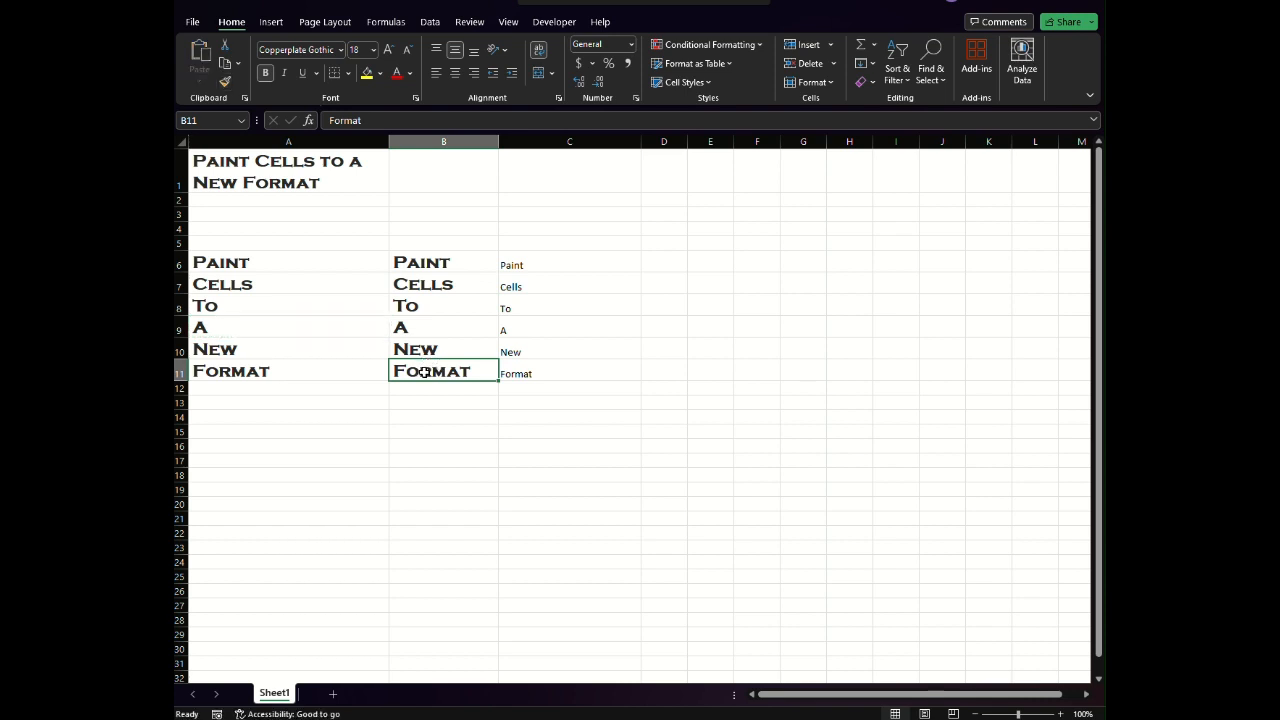
- Paint the format of cell B11 onto the whole range C6:C11 in one pass, leaving the range deselected
{"action": "left_click", "coordinate": [221, 82]}
{"action": "mouse_move", "coordinate": [510, 262]}
{"action": "left_mouse_down"}
{"action": "mouse_move", "coordinate": [543, 289]}
{"action": "mouse_move", "coordinate": [543, 371]}
{"action": "left_mouse_up"}
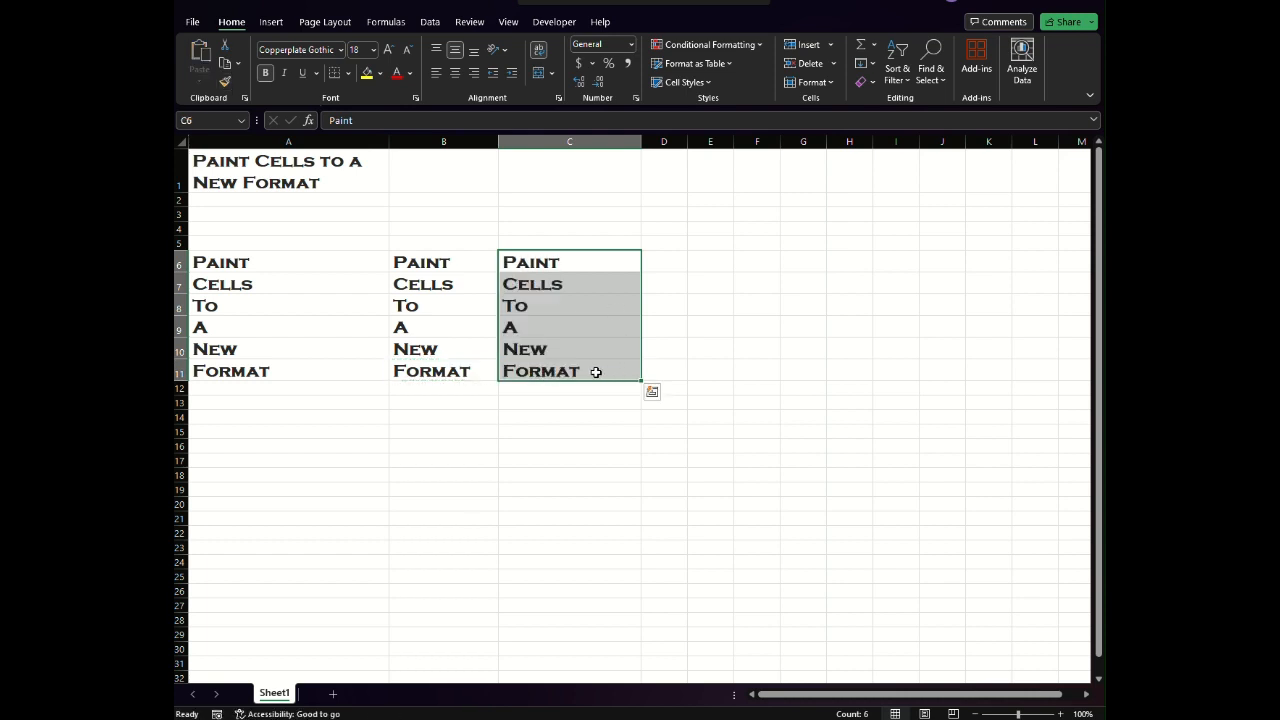
{"action": "left_click", "coordinate": [665, 245]}
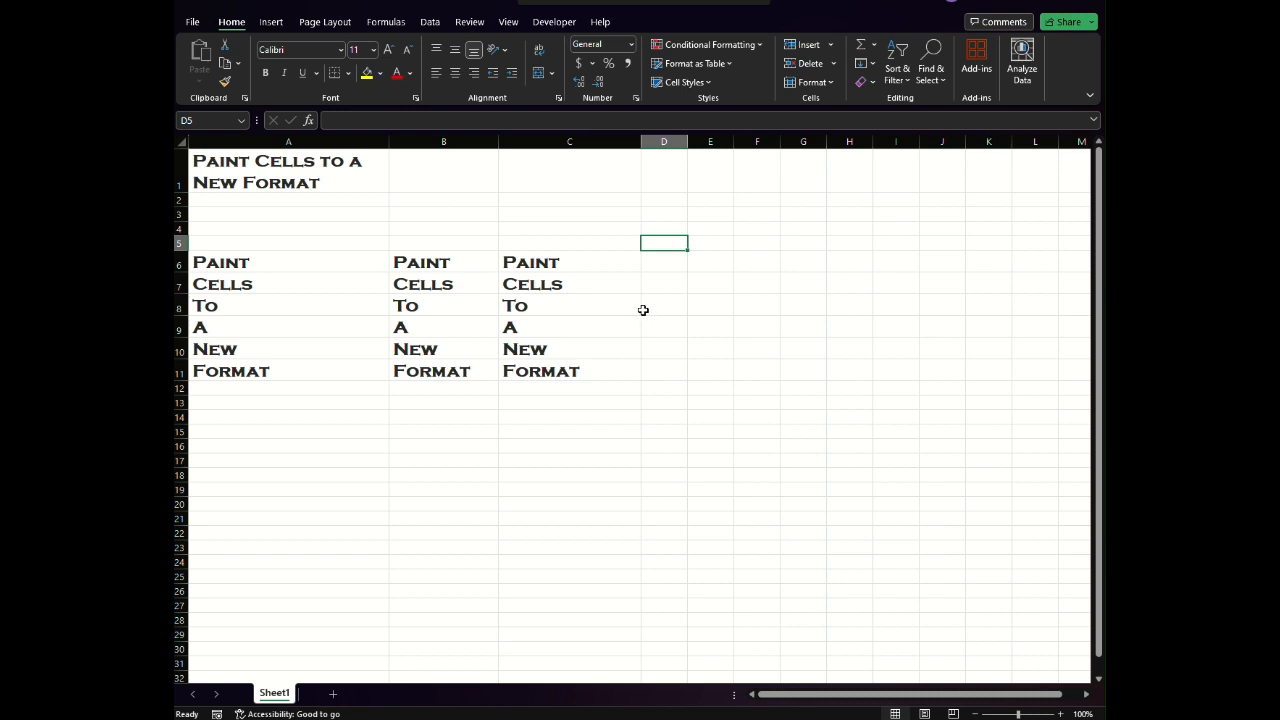
{"action": "left_click", "coordinate": [392, 257]}
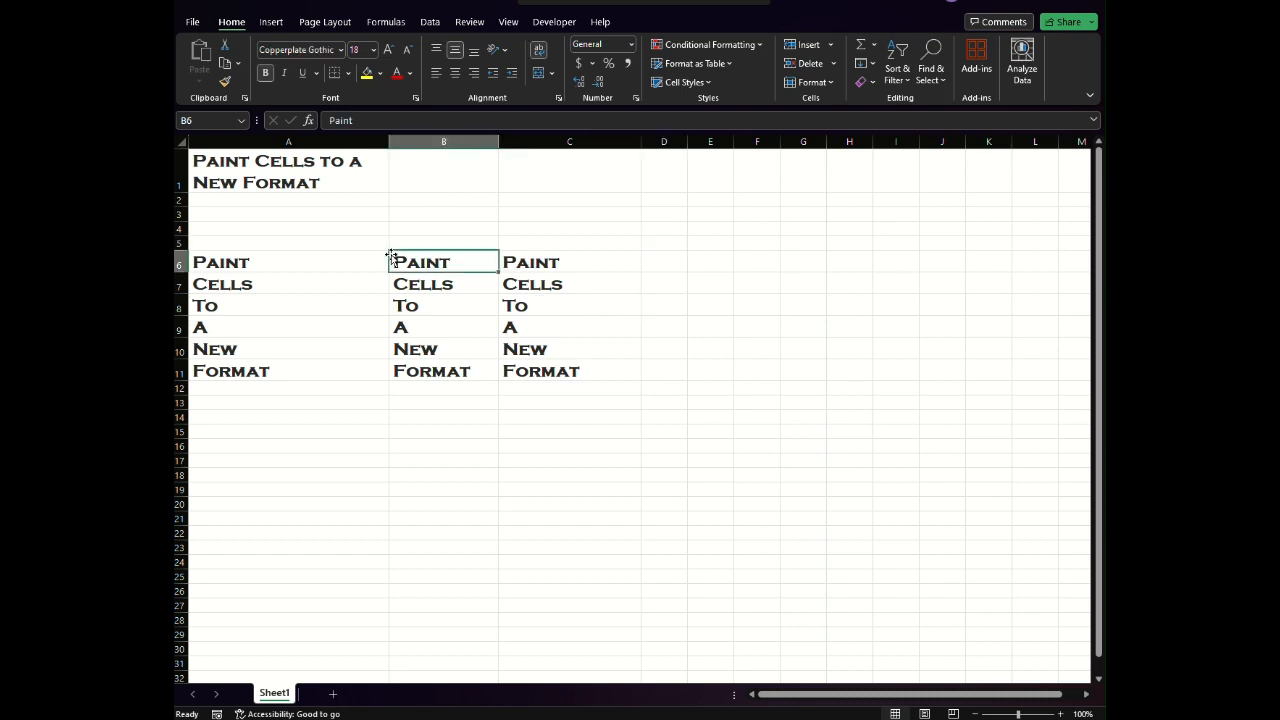
{"action": "left_click", "coordinate": [332, 189]}
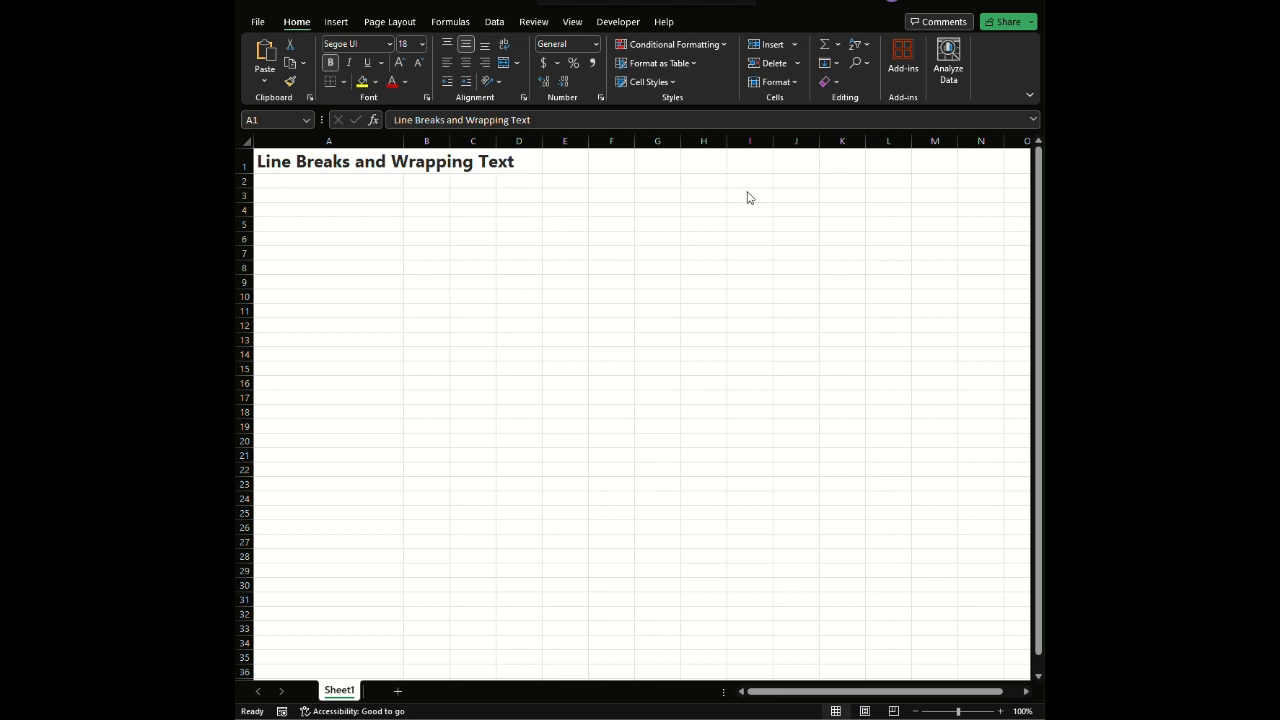
{"action": "left_click", "coordinate": [322, 164]}
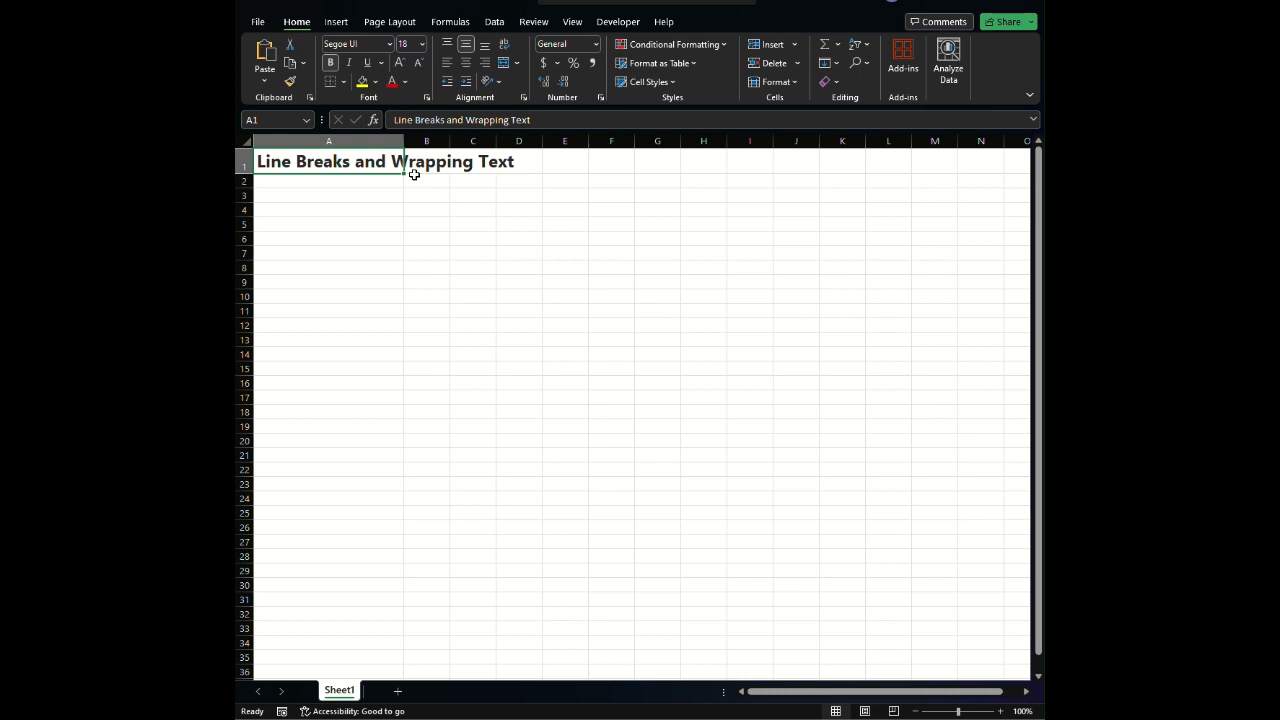
- Enter "line" and "breaks" on separate lines within cell A5, with another line break after "breaks"
{"action": "double_click", "coordinate": [355, 225]}
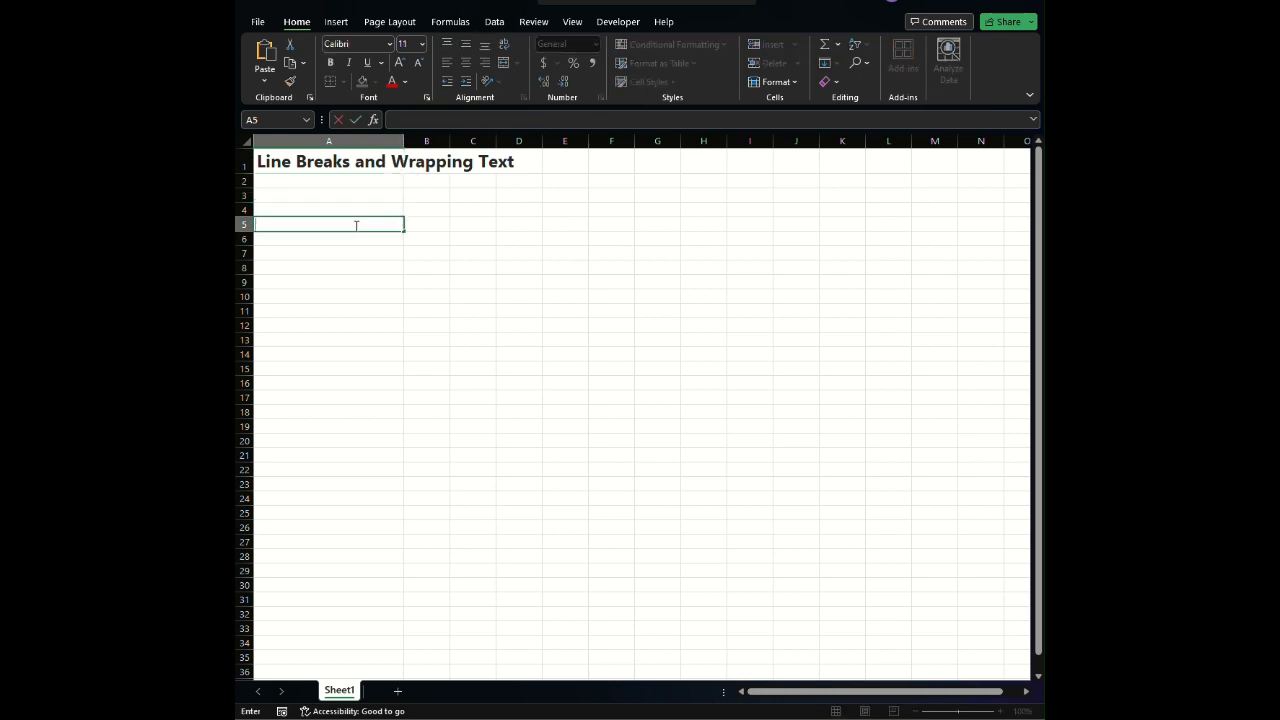
{"action": "type", "text": "line"}
{"action": "key", "text": "alt+Return"}
{"action": "type", "text": "breaks"}
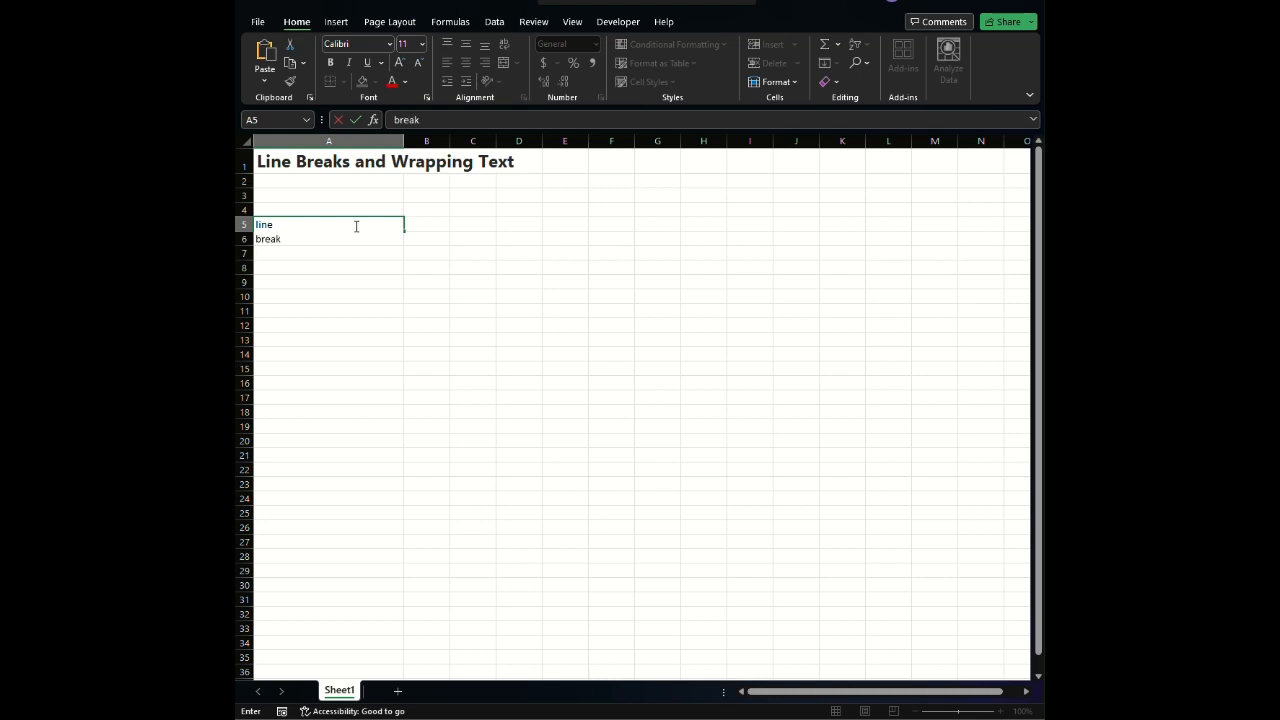
{"action": "key", "text": "alt+Return"}
{"action": "key", "text": "Return"}
{"action": "key", "text": "Return"}
{"action": "key", "text": "Return"}
{"action": "key", "text": "Return"}
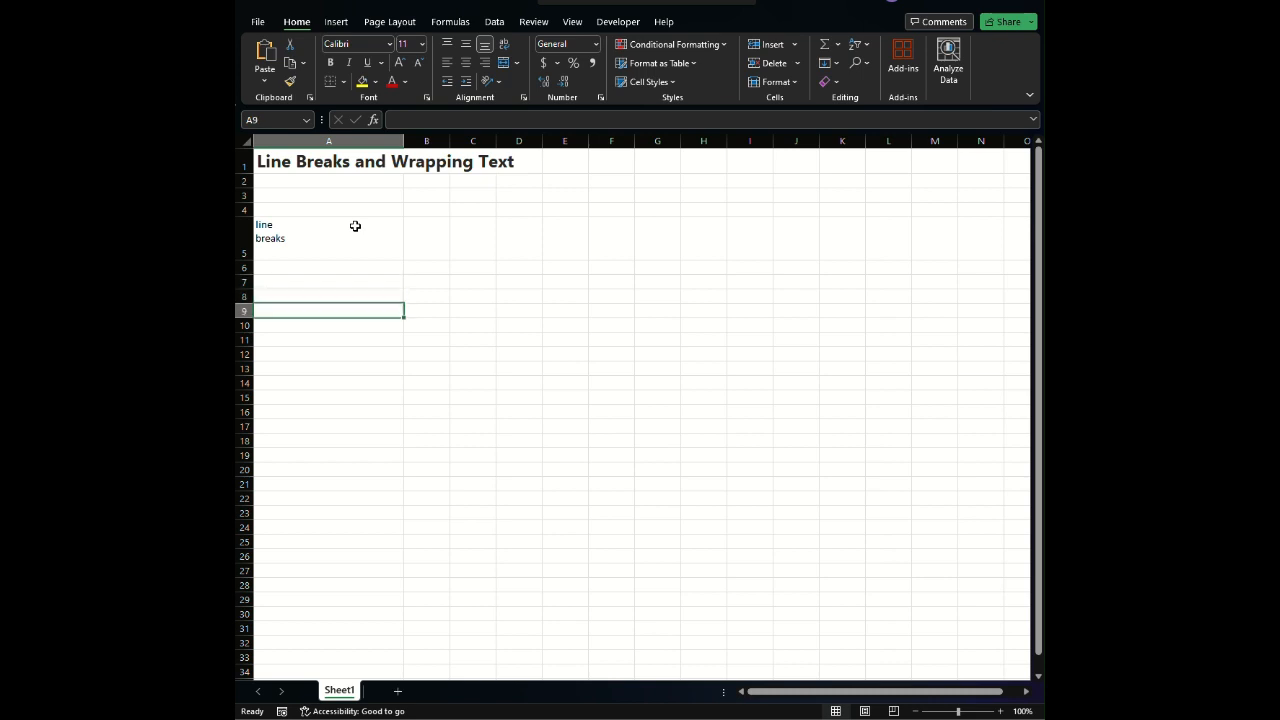
- Clear the multi-line text from cell A5
{"action": "left_click", "coordinate": [318, 228]}
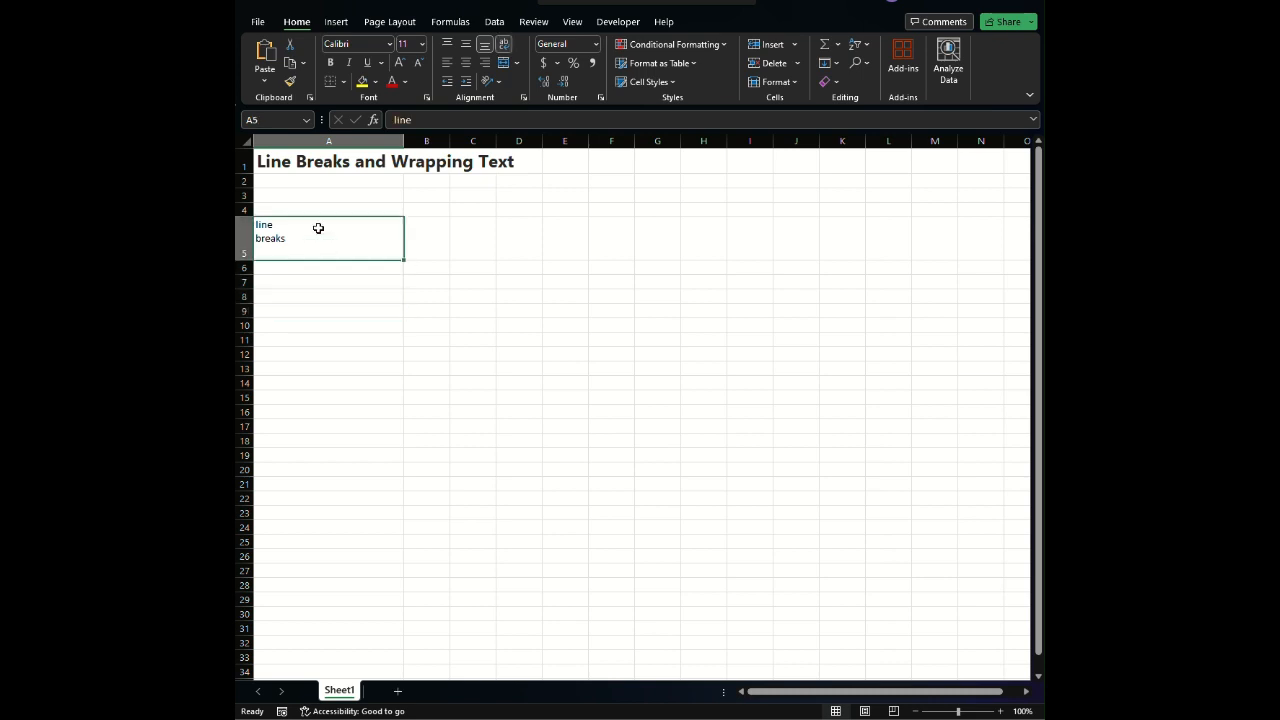
{"action": "key", "text": "Delete"}
{"action": "left_click", "coordinate": [383, 277]}
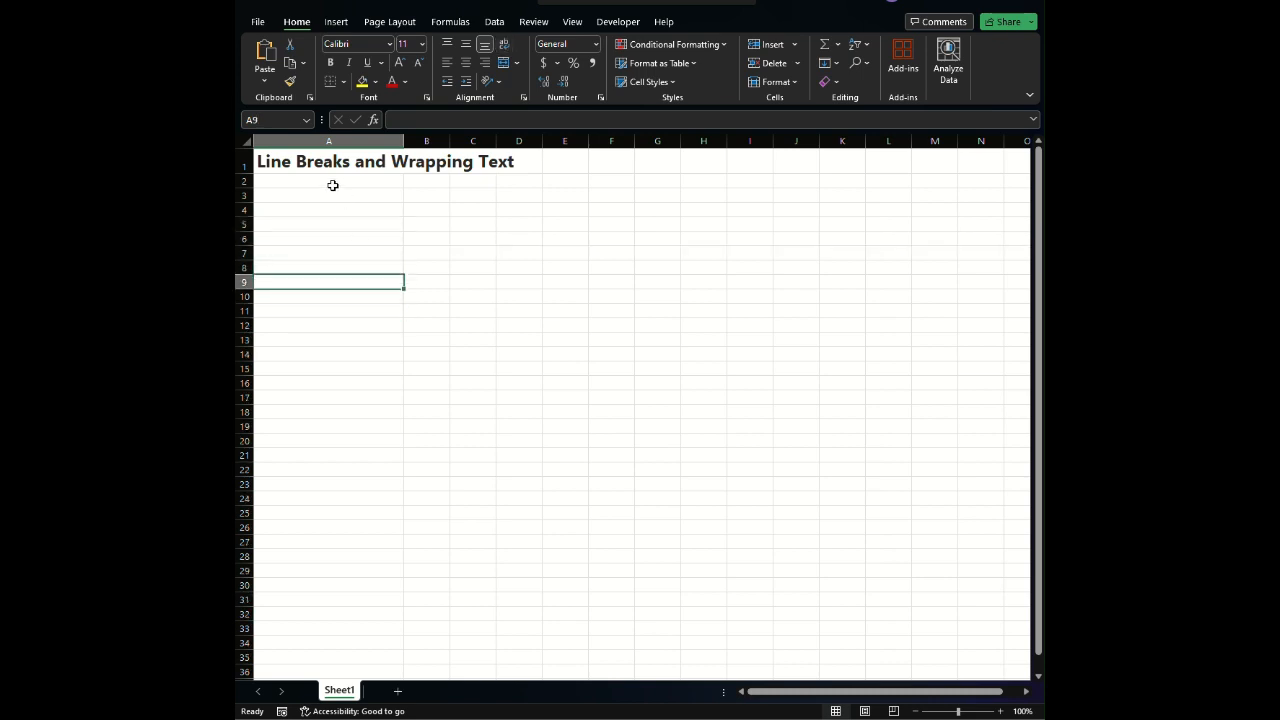
- Toggle Wrap Text on and off repeatedly for the title in cell A1, ending with it off
{"action": "left_click", "coordinate": [321, 160]}
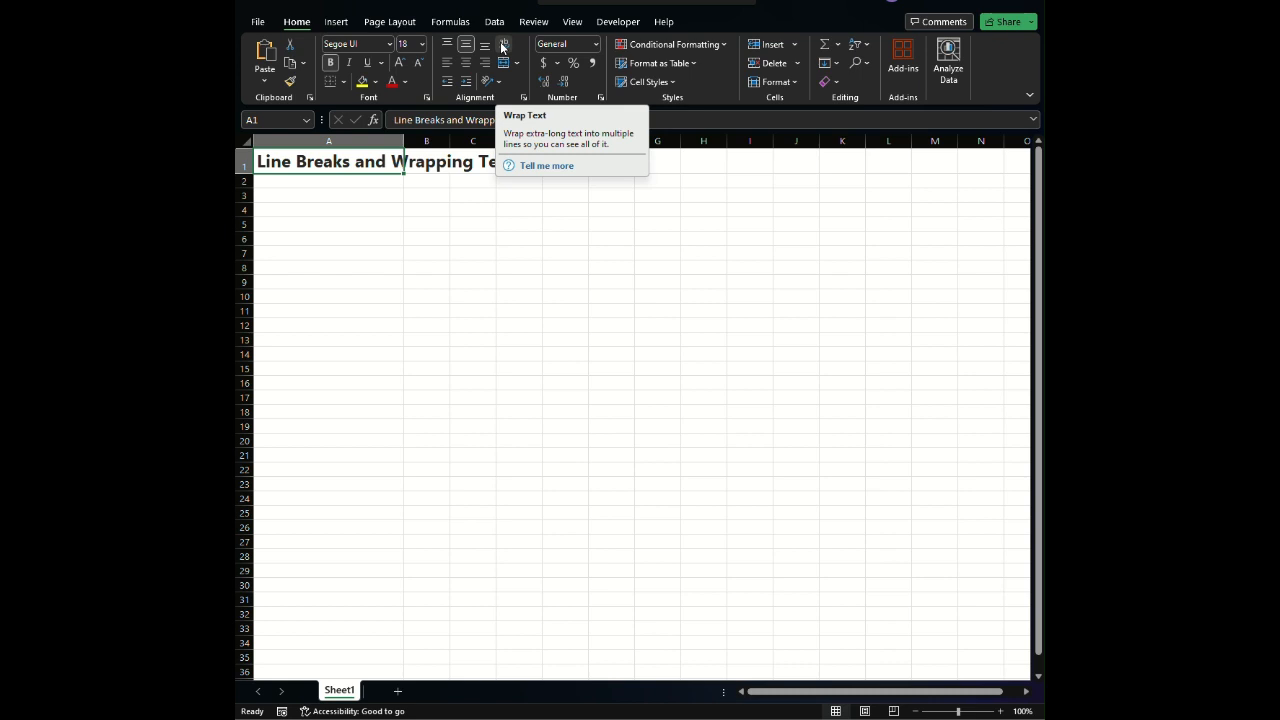
{"action": "left_click", "coordinate": [503, 46]}
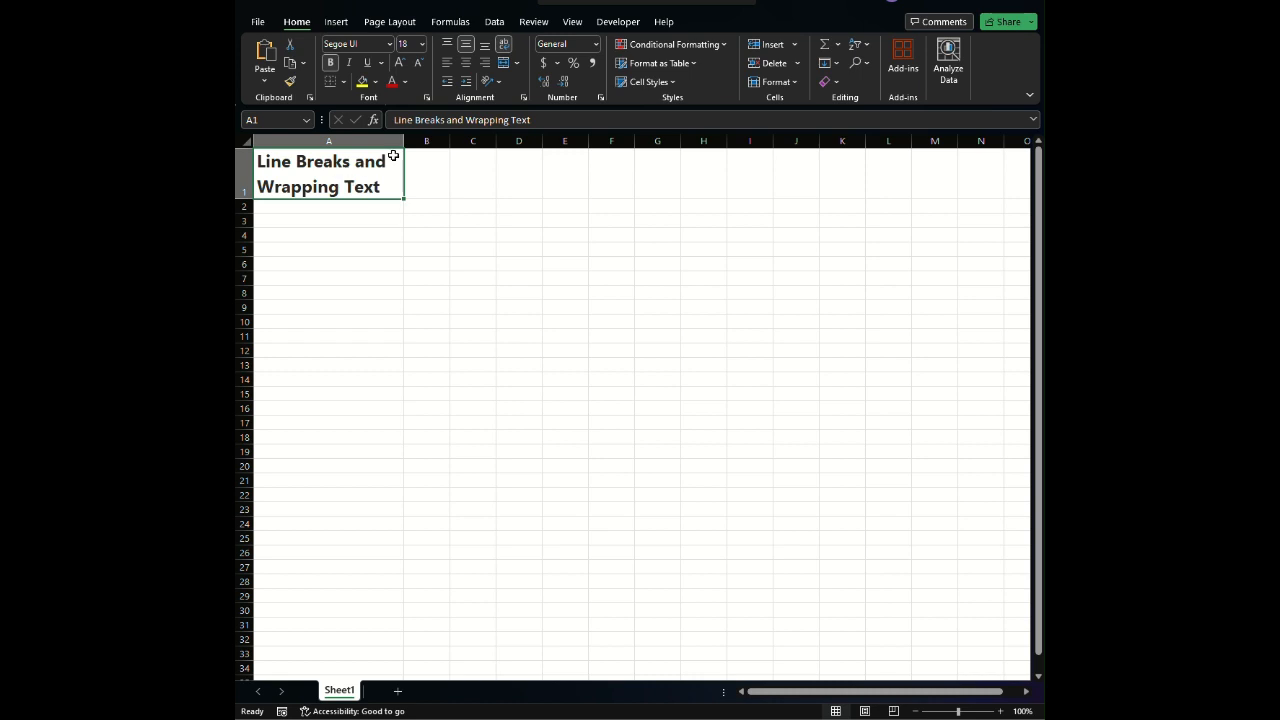
{"action": "left_click", "coordinate": [505, 46]}
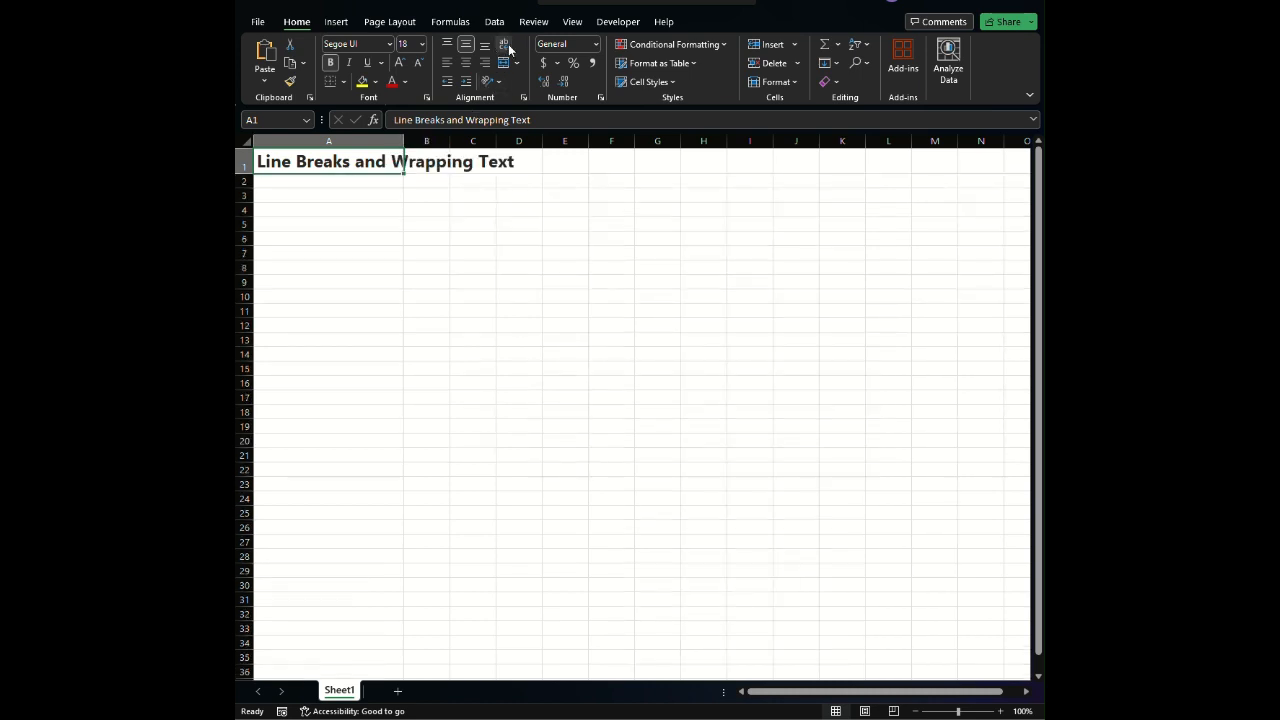
{"action": "left_click", "coordinate": [504, 46]}
{"action": "left_click", "coordinate": [505, 46]}
{"action": "left_click", "coordinate": [505, 46]}
{"action": "left_click", "coordinate": [505, 46]}
- Turn on Wrap Text for the "Line Breaks and Wrapping Text" title in cell A1
{"action": "left_click", "coordinate": [347, 222]}
{"action": "left_click", "coordinate": [362, 168]}
{"action": "left_click", "coordinate": [504, 45]}
{"action": "left_click", "coordinate": [473, 220]}
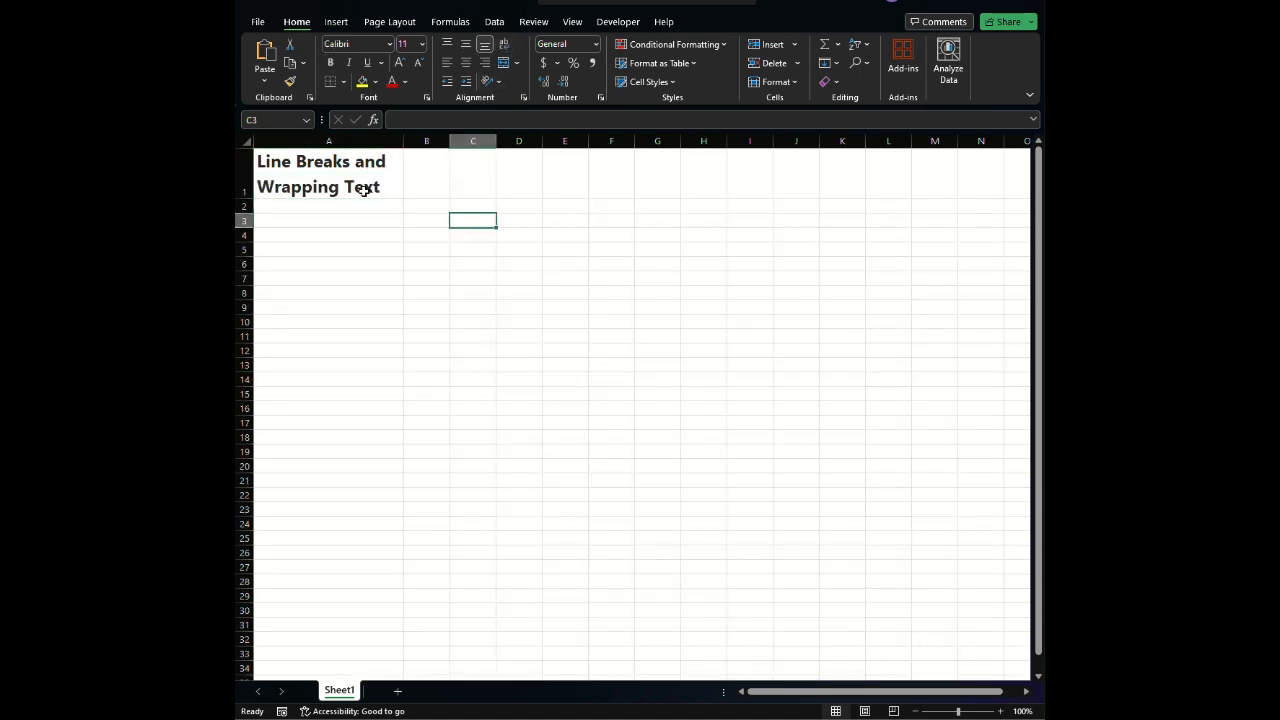
{"action": "left_click", "coordinate": [364, 189]}
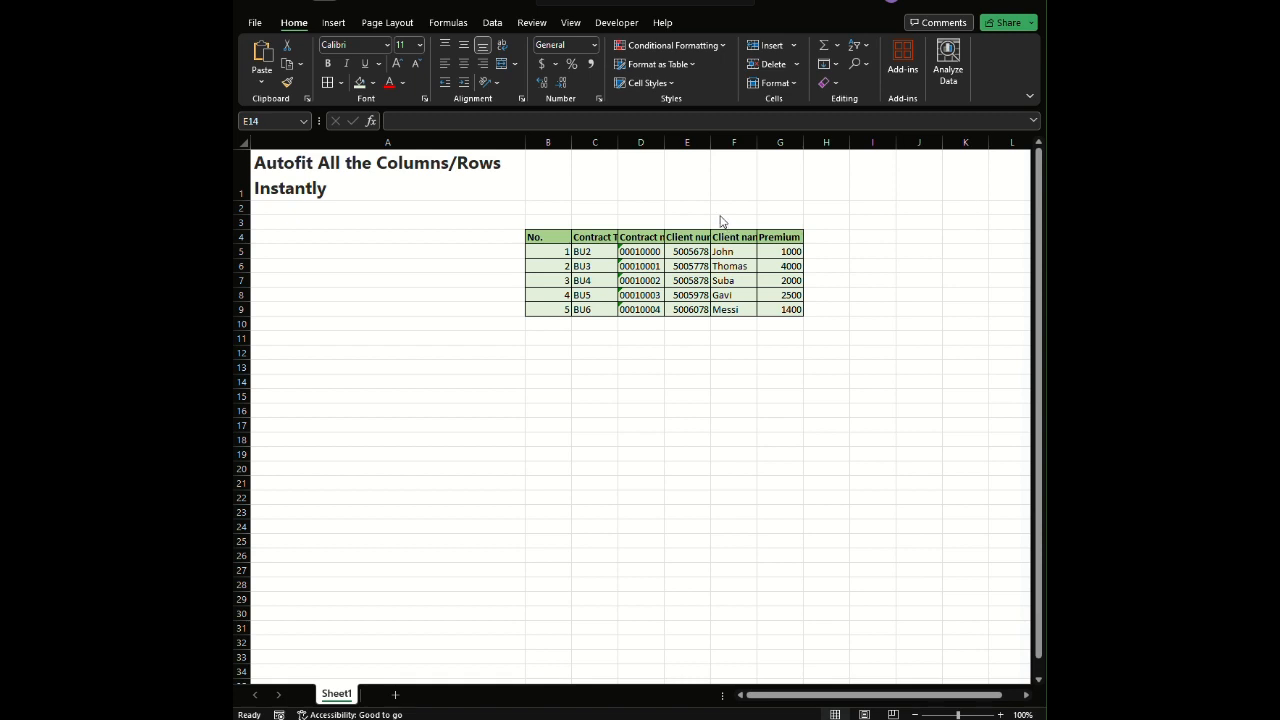
{"action": "left_click", "coordinate": [440, 184]}
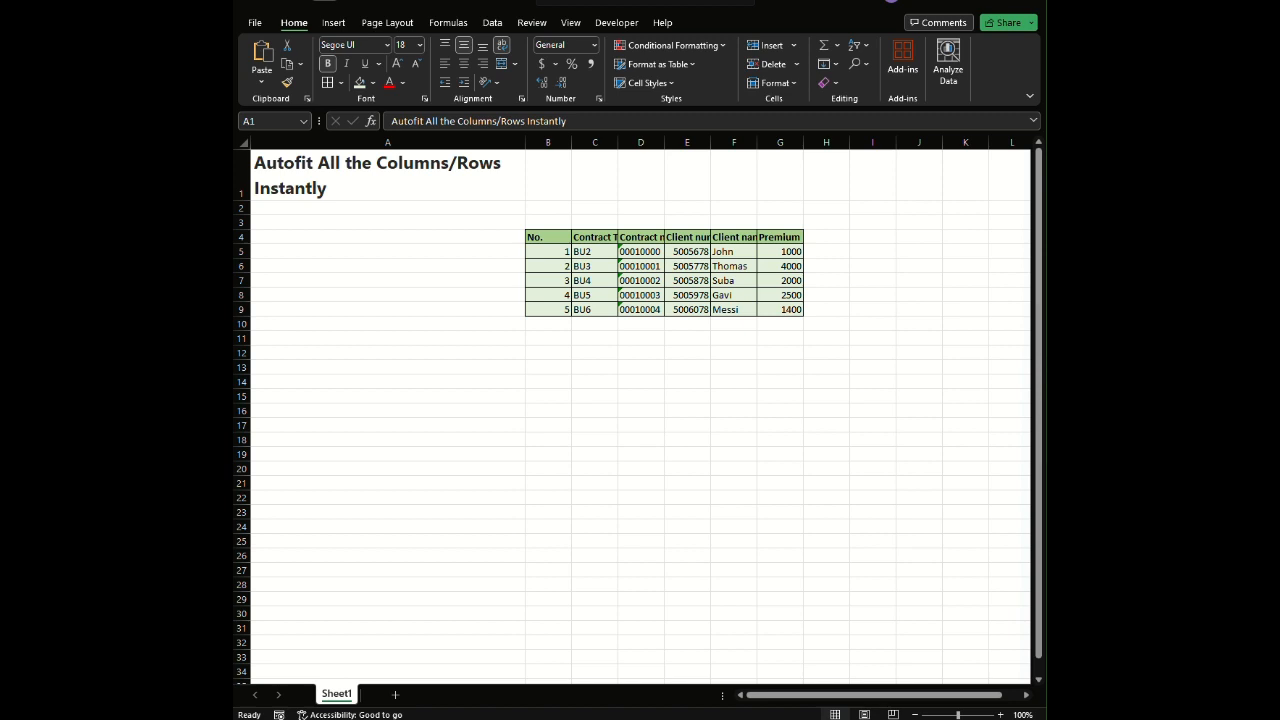
{"action": "left_click", "coordinate": [709, 328]}
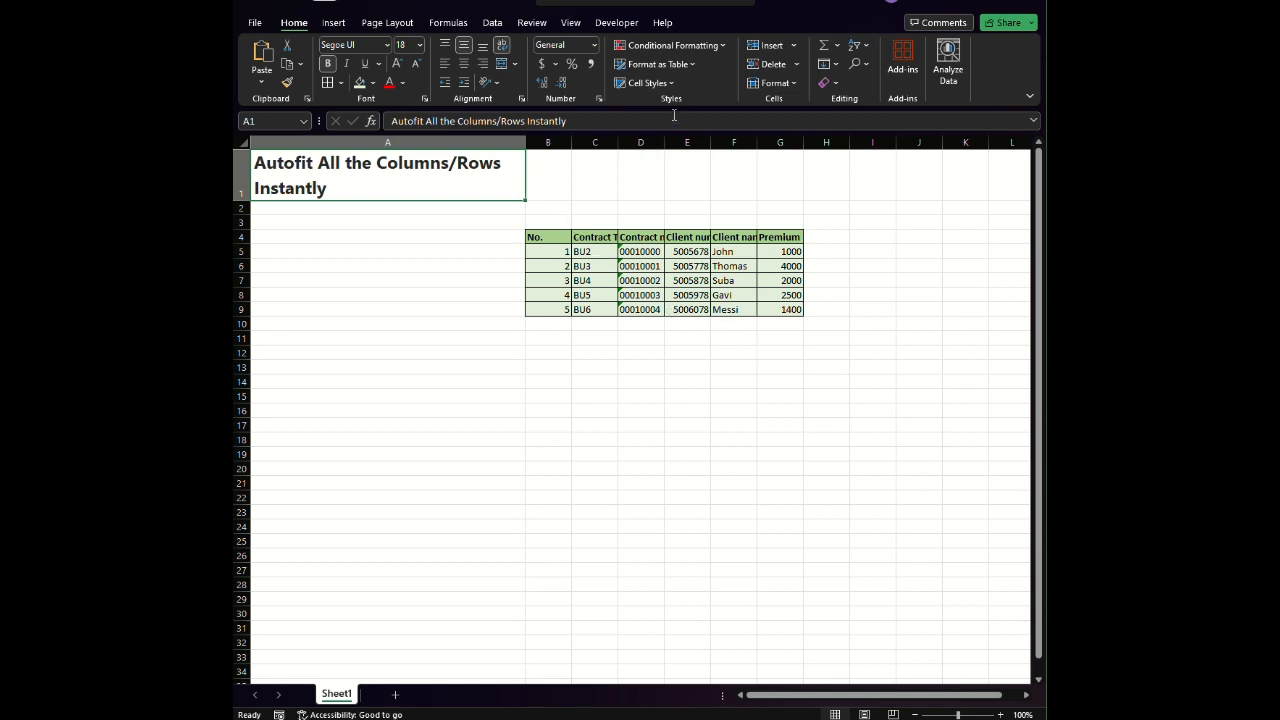
{"action": "left_click", "coordinate": [795, 85]}
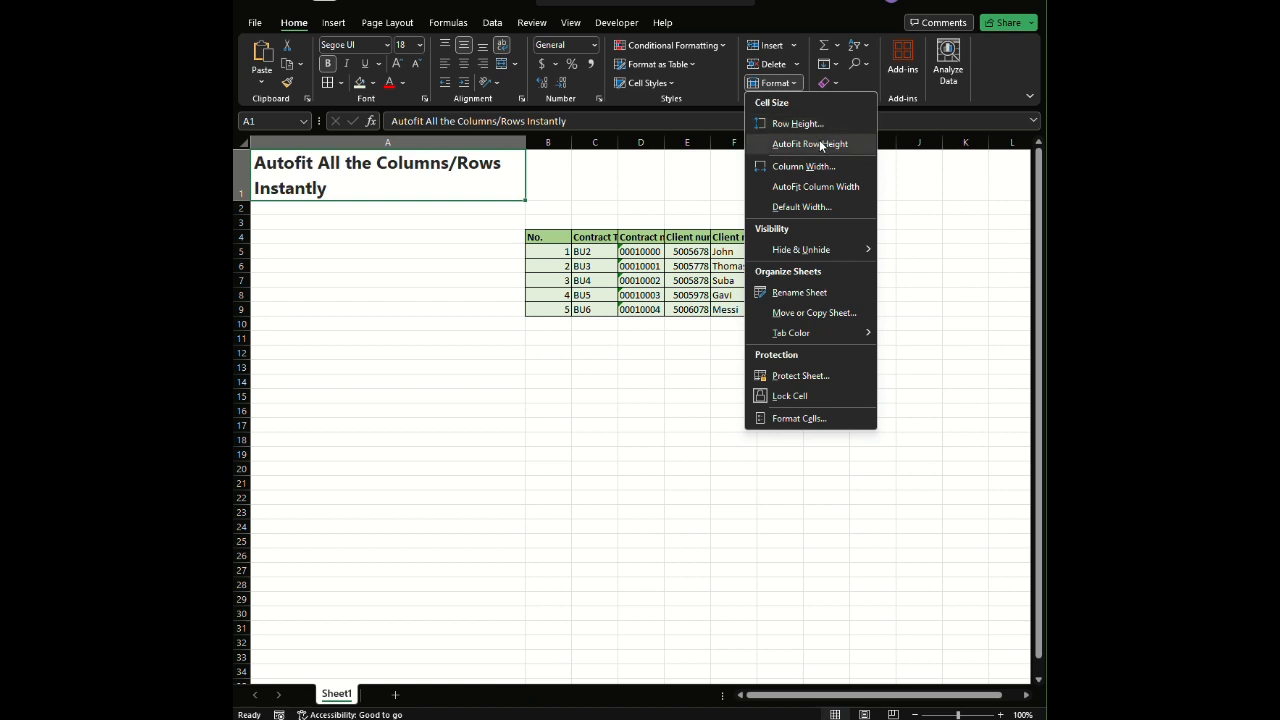
{"action": "left_click", "coordinate": [530, 242]}
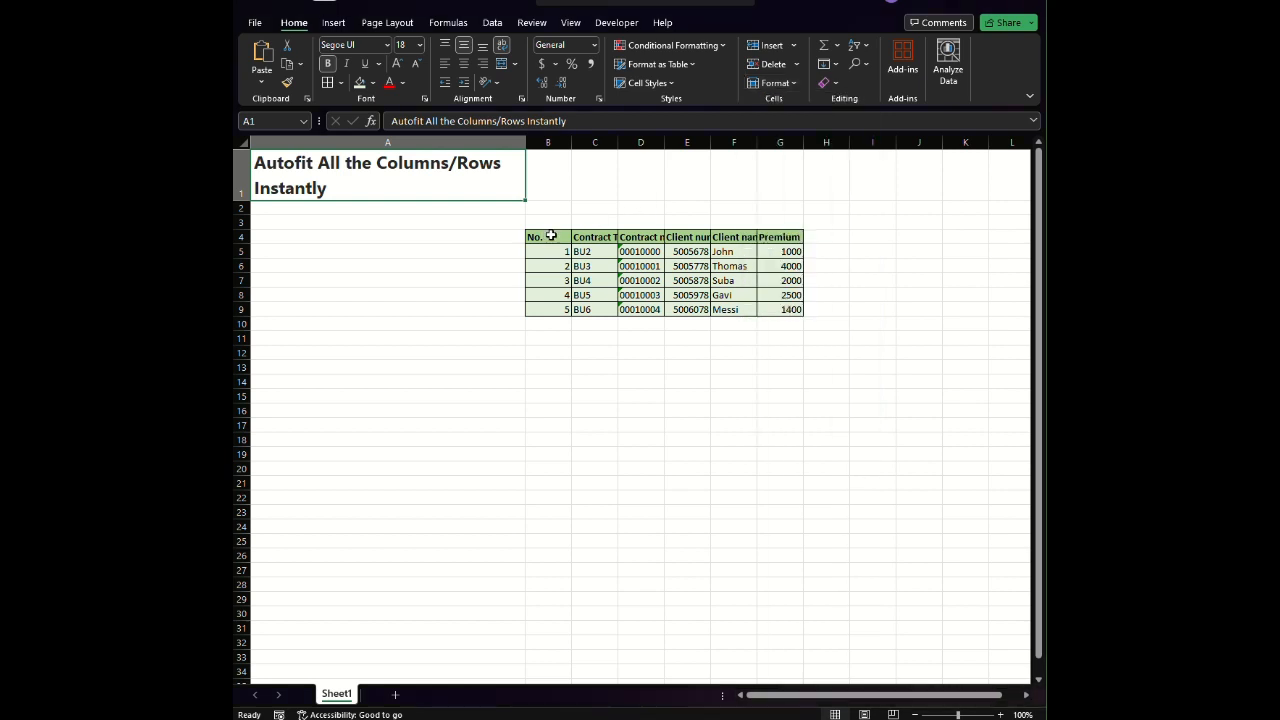
- Apply AutoFit Column Width to the table's header row, B4:G4, from "No." to "Premium"
{"action": "left_click_drag", "start_coordinate": [546, 238], "coordinate": [784, 240]}
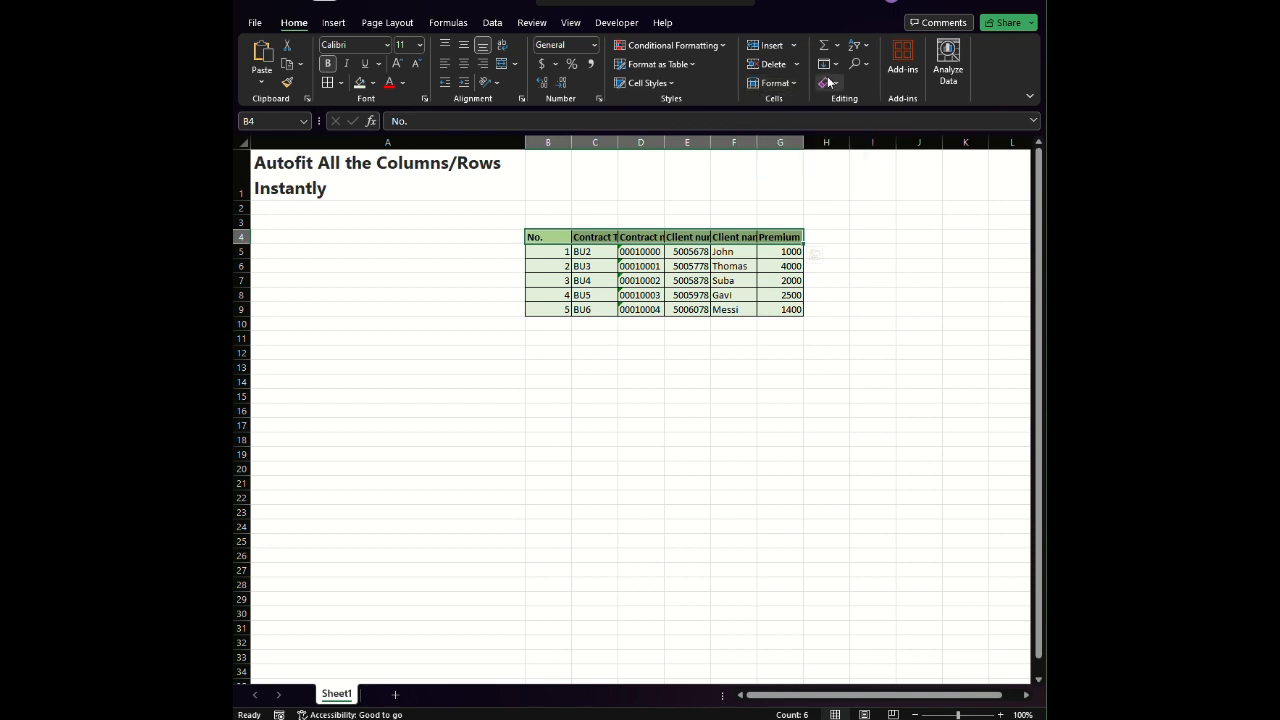
{"action": "left_click", "coordinate": [772, 83]}
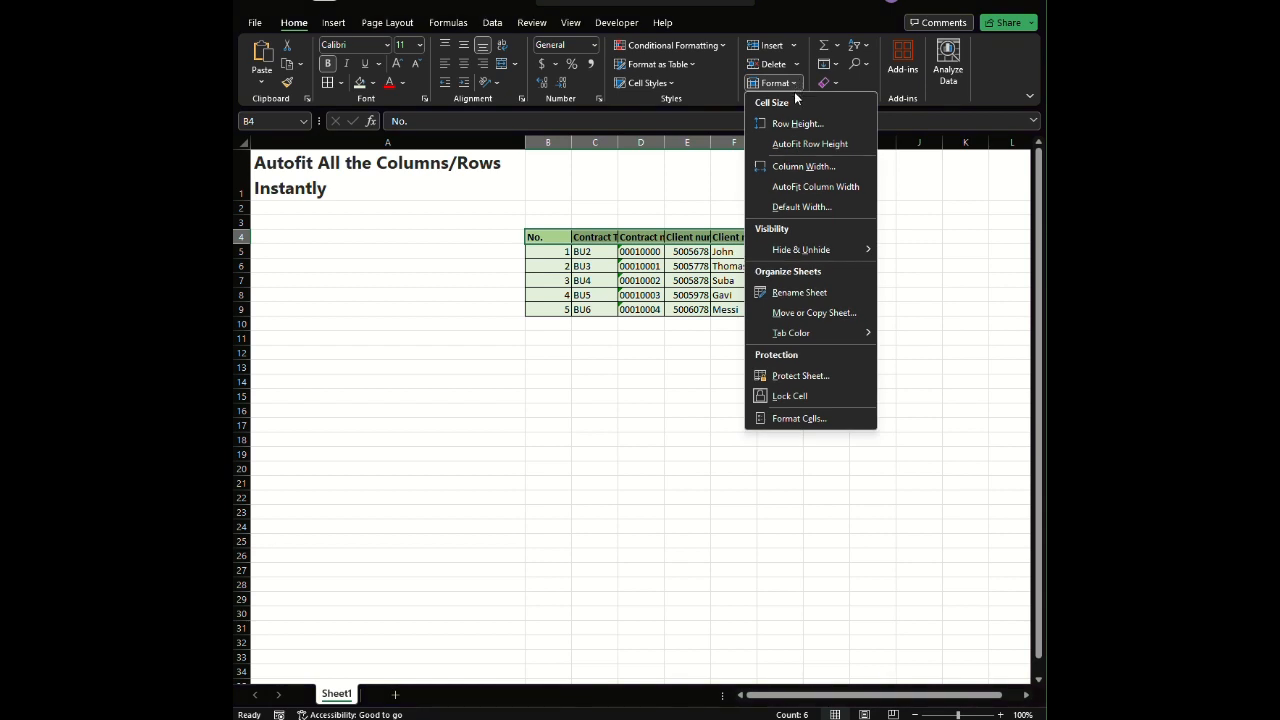
{"action": "left_click", "coordinate": [808, 190]}
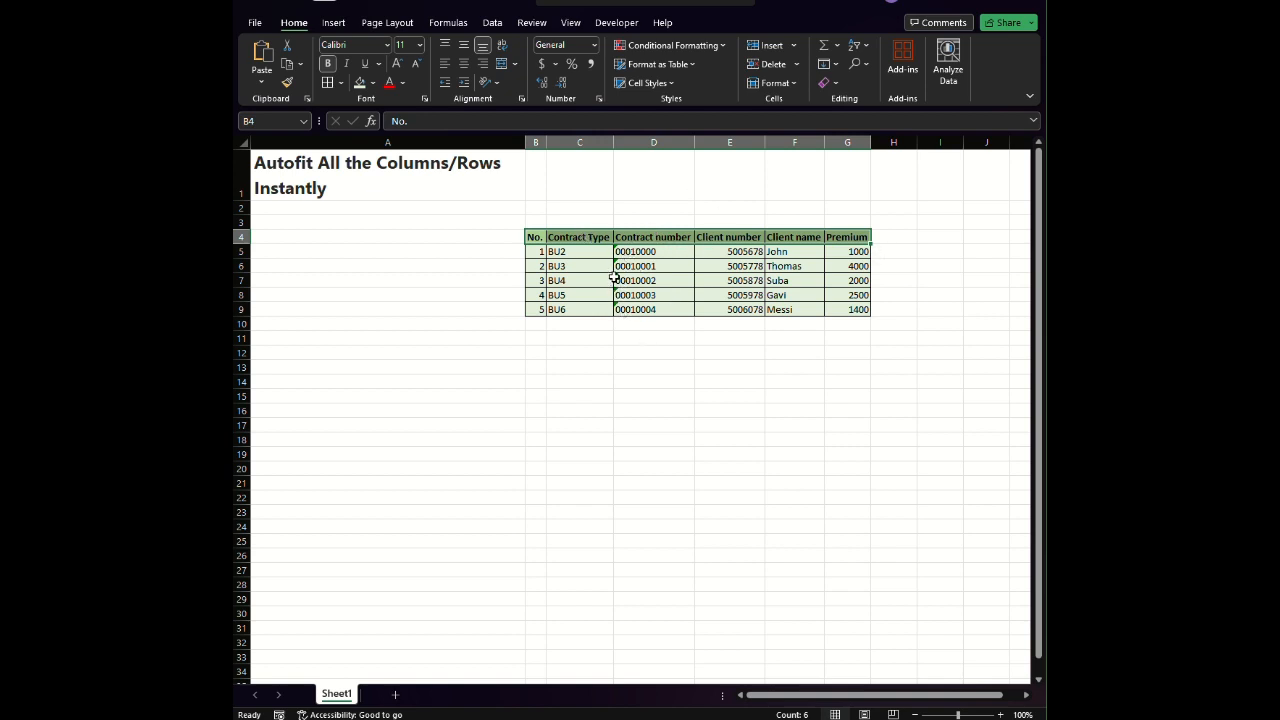
- Undo the AutoFit of the table's columns and check each header cell from B4 to G4
{"action": "key", "text": "ctrl+z"}
{"action": "left_click", "coordinate": [586, 332]}
{"action": "left_click", "coordinate": [553, 238]}
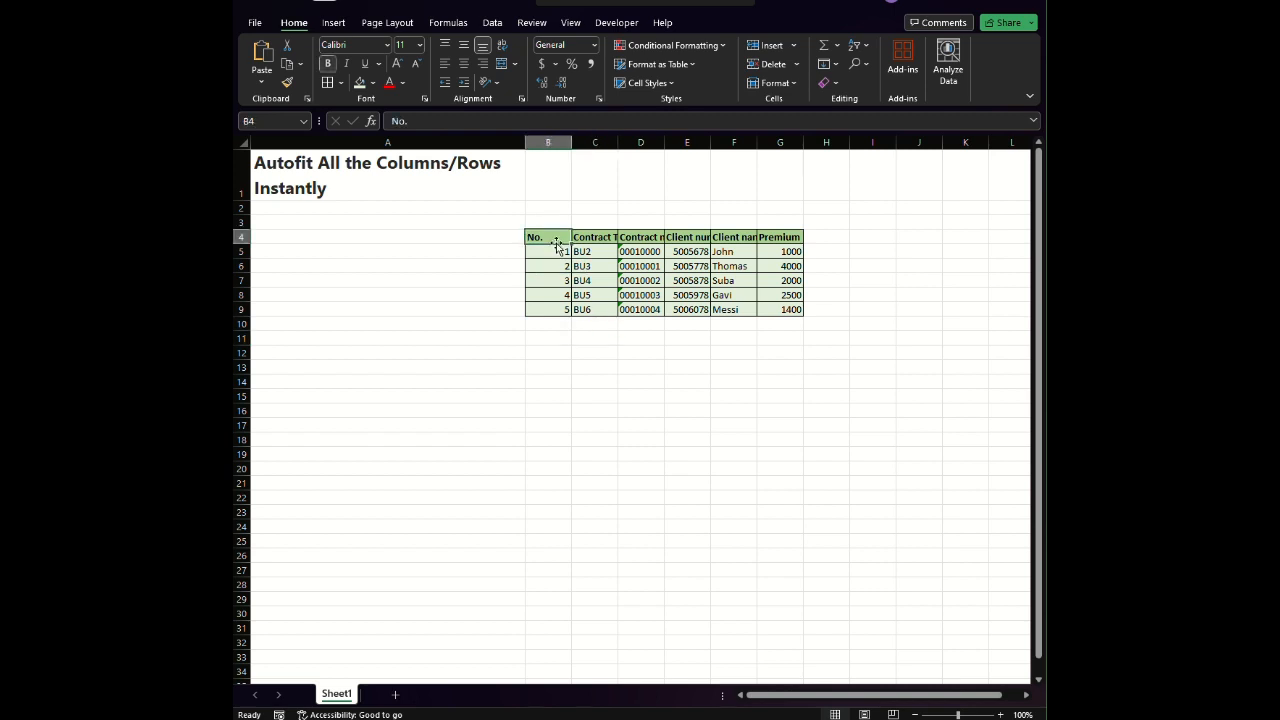
{"action": "left_click", "coordinate": [596, 240]}
{"action": "left_click", "coordinate": [641, 238]}
{"action": "left_click", "coordinate": [694, 238]}
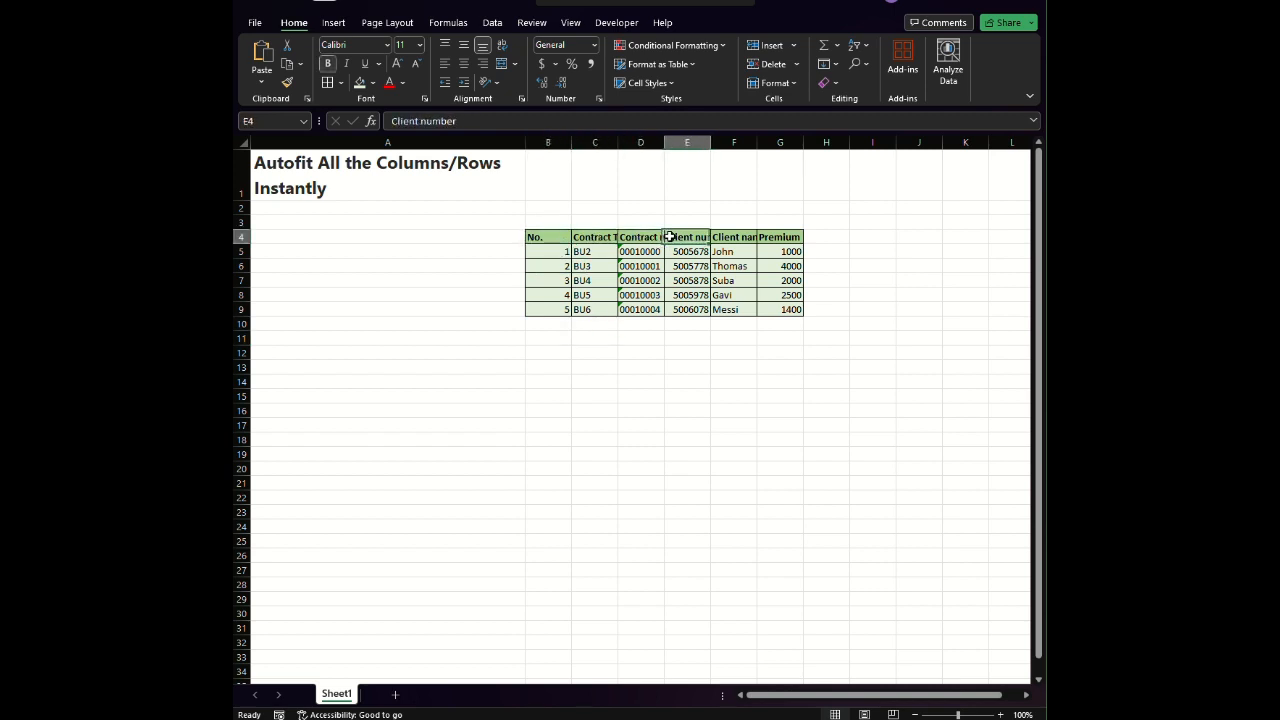
{"action": "left_click", "coordinate": [729, 238]}
{"action": "left_click", "coordinate": [770, 238]}
- Autofit the width of columns B to G to the header row B4:G4, from "No." to "Premium"
{"action": "left_click_drag", "start_coordinate": [560, 238], "coordinate": [778, 240]}
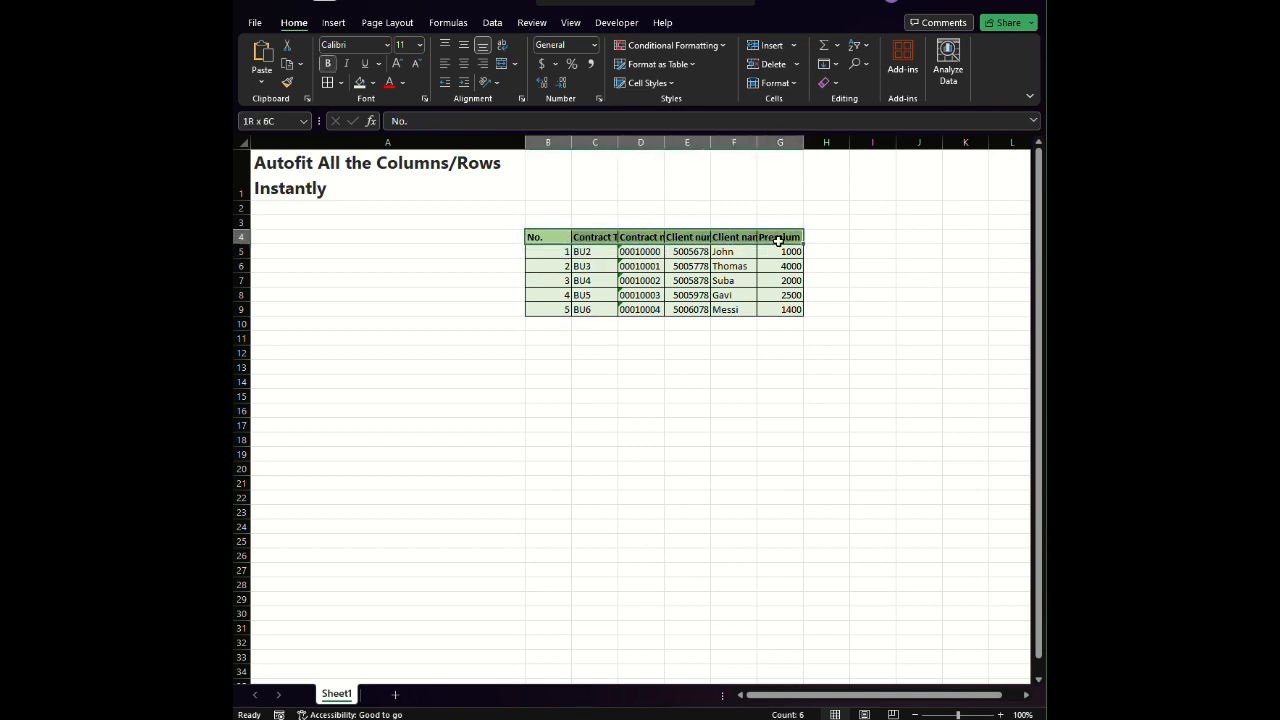
{"action": "left_click", "coordinate": [788, 84]}
{"action": "left_click", "coordinate": [803, 145]}
{"action": "left_click", "coordinate": [685, 62]}
{"action": "left_click", "coordinate": [685, 62]}
{"action": "left_click", "coordinate": [793, 84]}
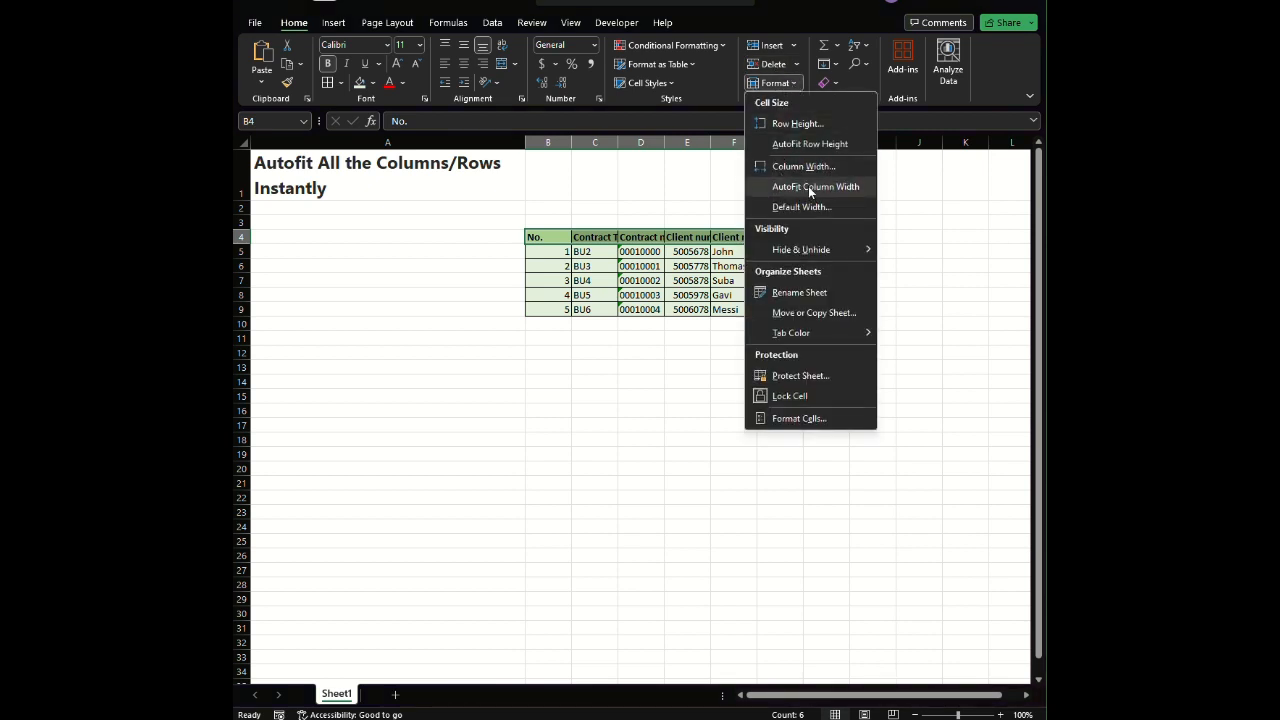
{"action": "left_click", "coordinate": [811, 192]}
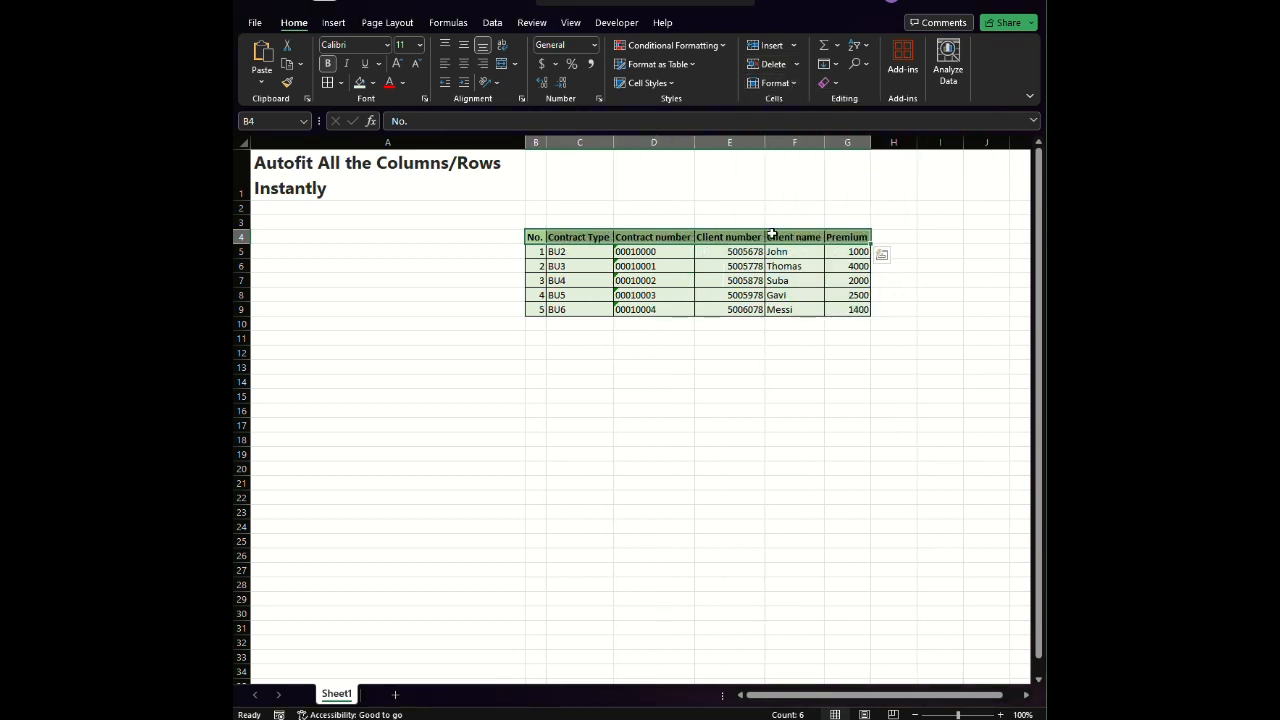
{"action": "left_click", "coordinate": [745, 376]}
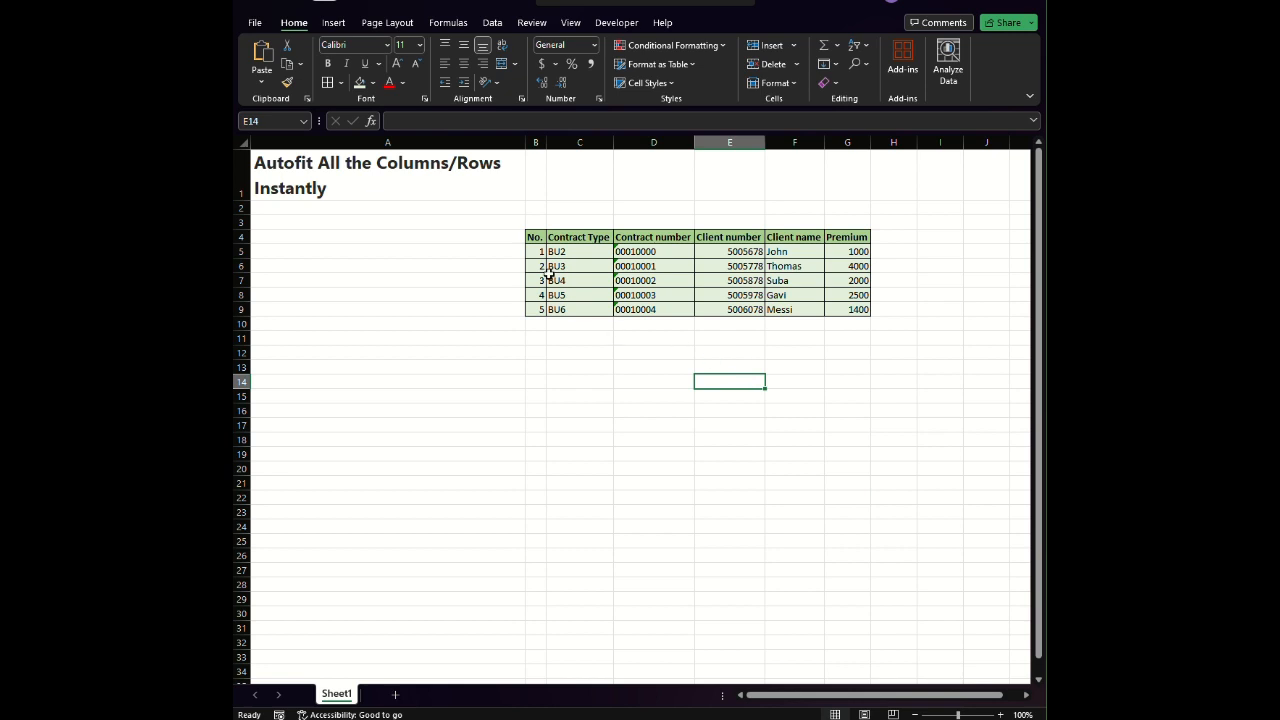
{"action": "left_click", "coordinate": [535, 234]}
{"action": "left_click_drag", "start_coordinate": [535, 234], "coordinate": [863, 309]}
{"action": "left_click", "coordinate": [794, 351]}
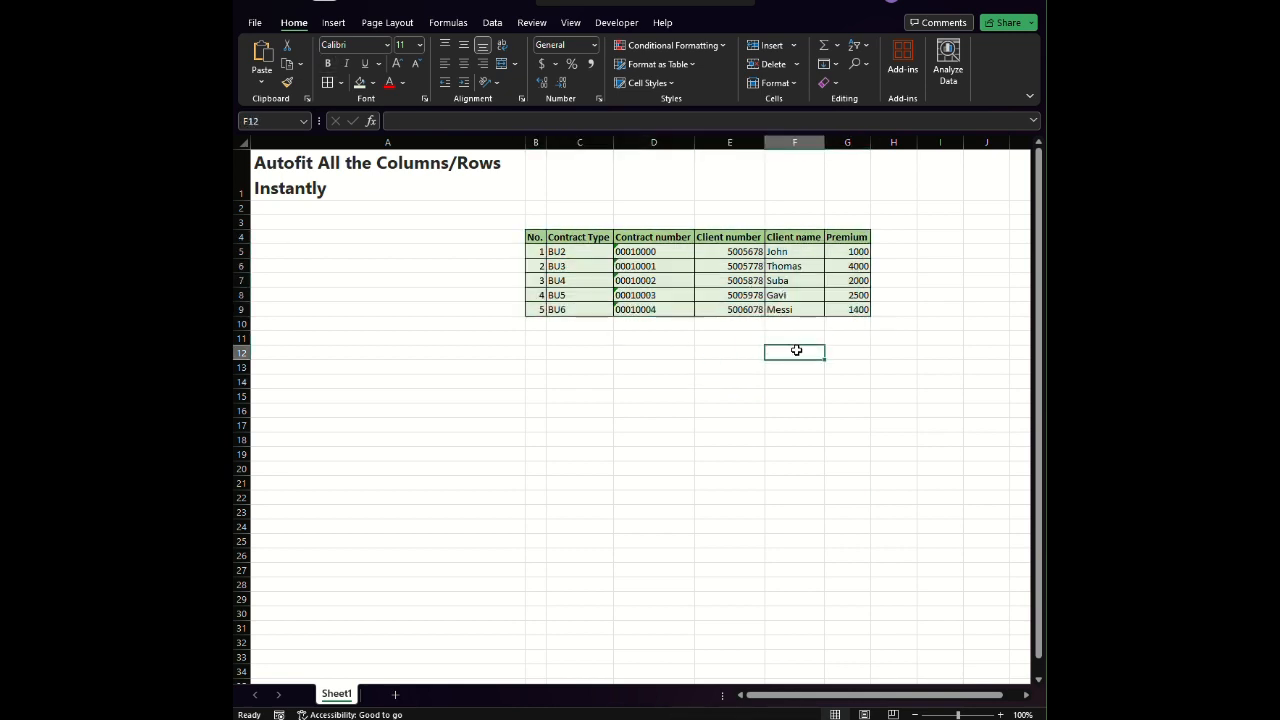
{"action": "left_click", "coordinate": [538, 241]}
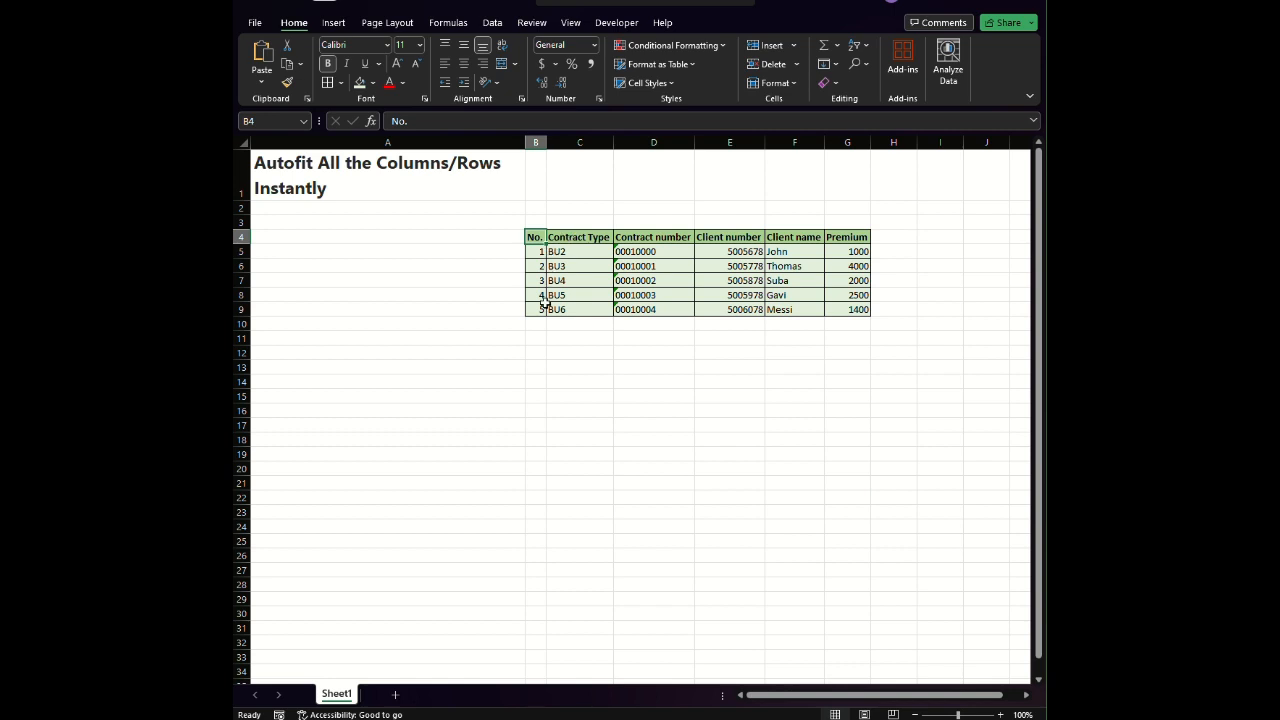
{"action": "left_click", "coordinate": [513, 251]}
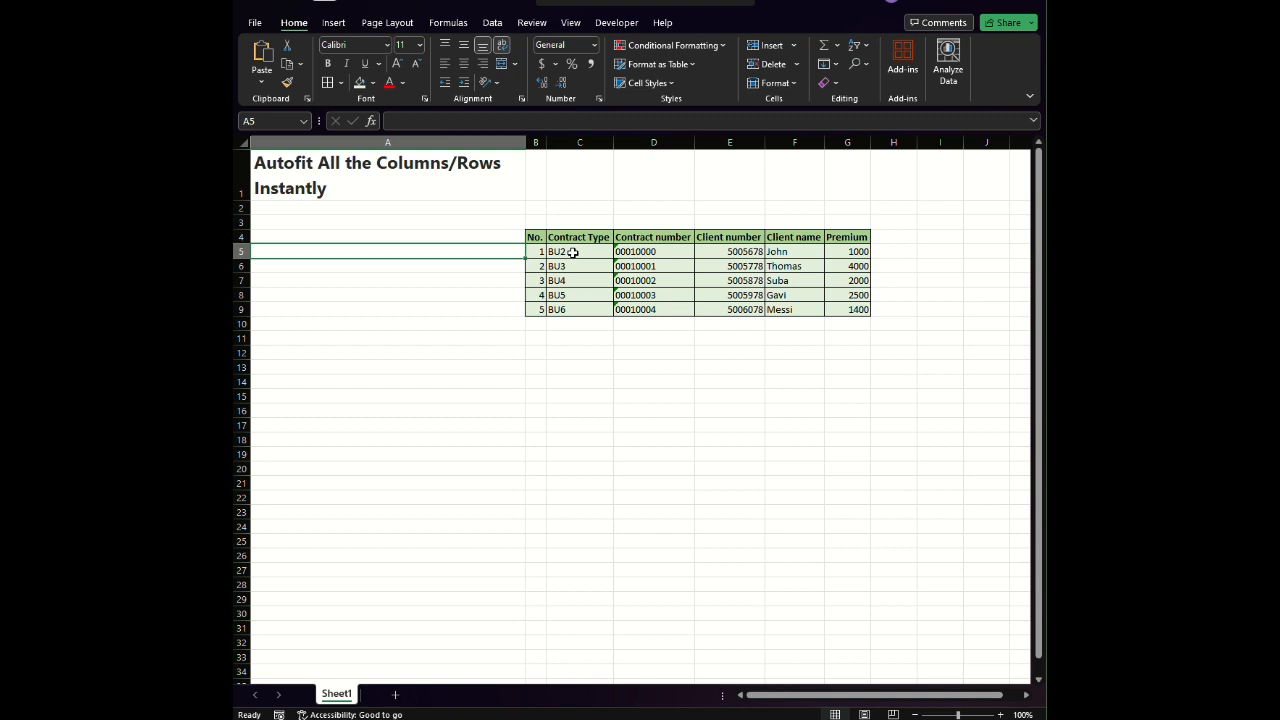
{"action": "left_click", "coordinate": [541, 251]}
{"action": "key", "text": "ctrl+Right"}
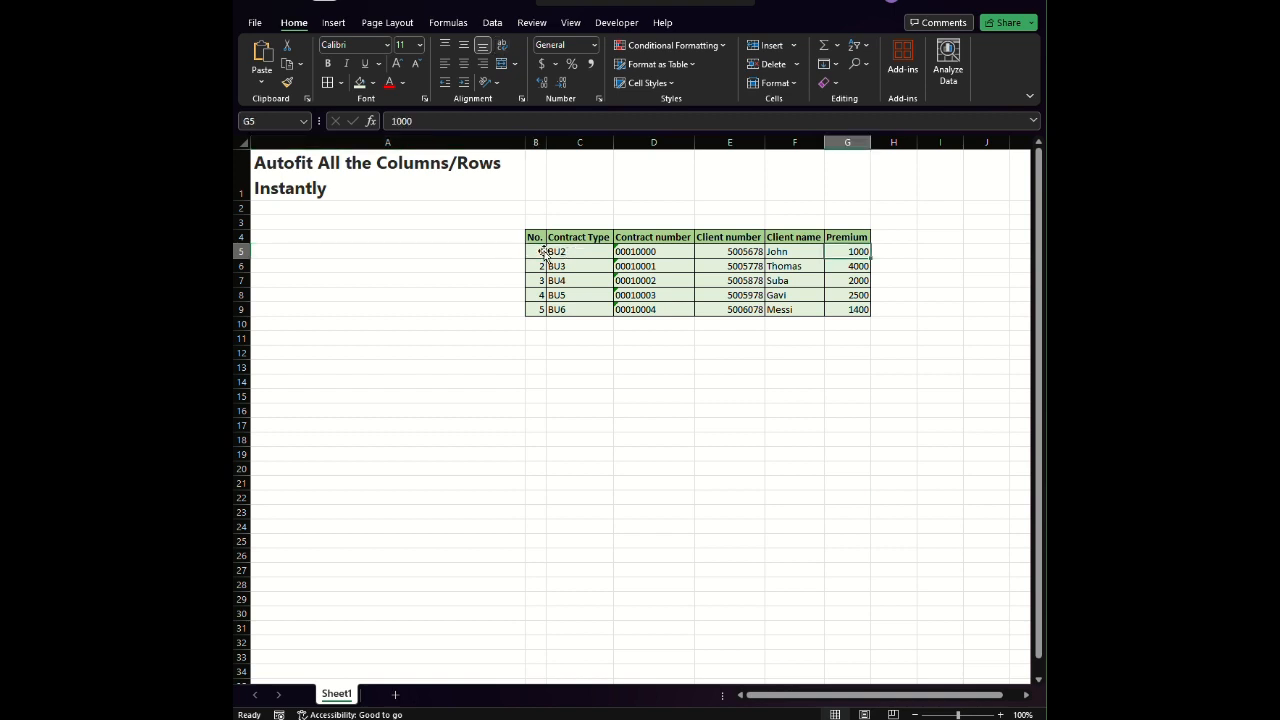
{"action": "left_click", "coordinate": [574, 251]}
{"action": "double_click", "coordinate": [576, 252]}
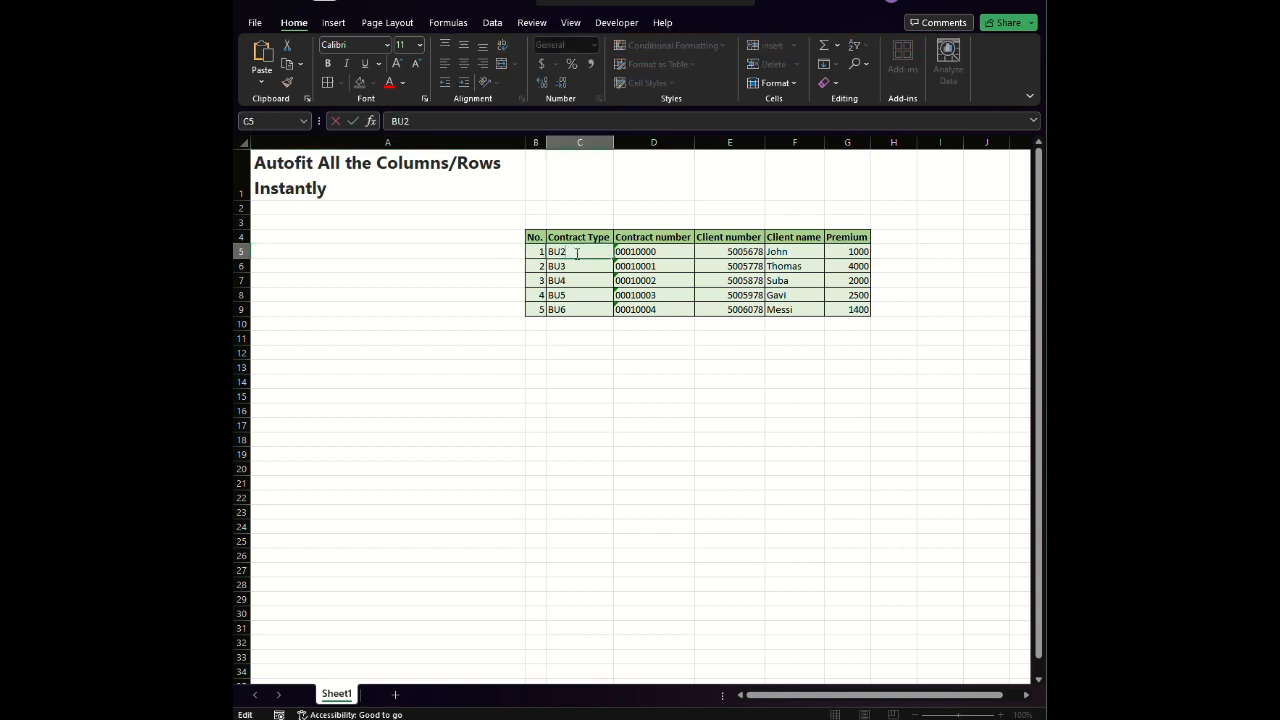
- Insert a line break at the end of client name cell F5 and enter "Ga" on the second line
{"action": "left_click", "coordinate": [808, 251]}
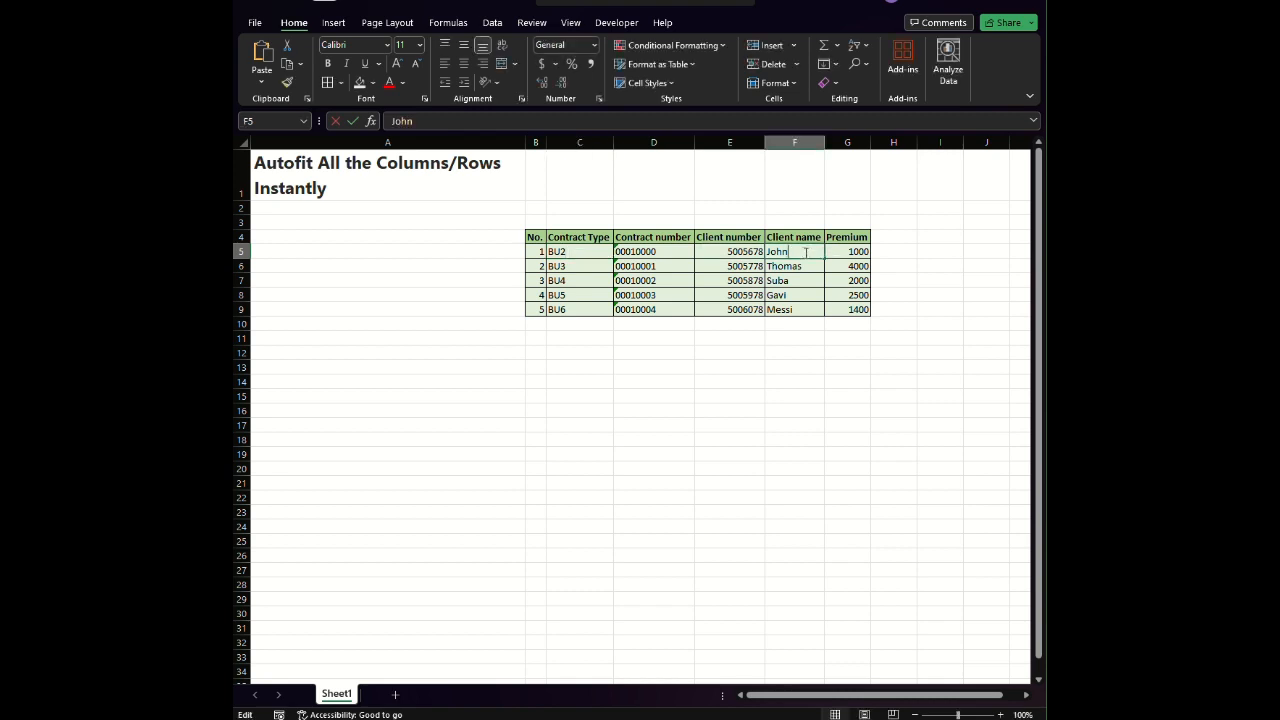
{"action": "double_click", "coordinate": [806, 252]}
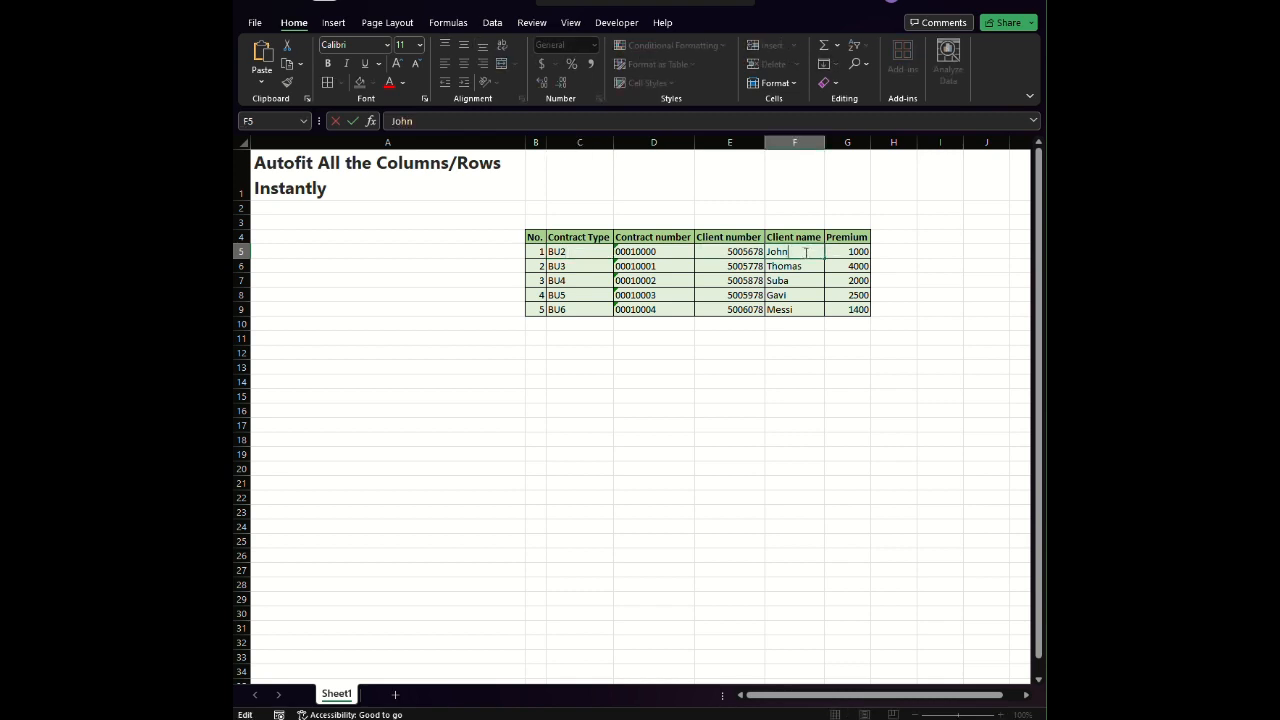
{"action": "key", "text": "alt+Return"}
{"action": "type", "text": "Ga"}
{"action": "key", "text": "Return"}
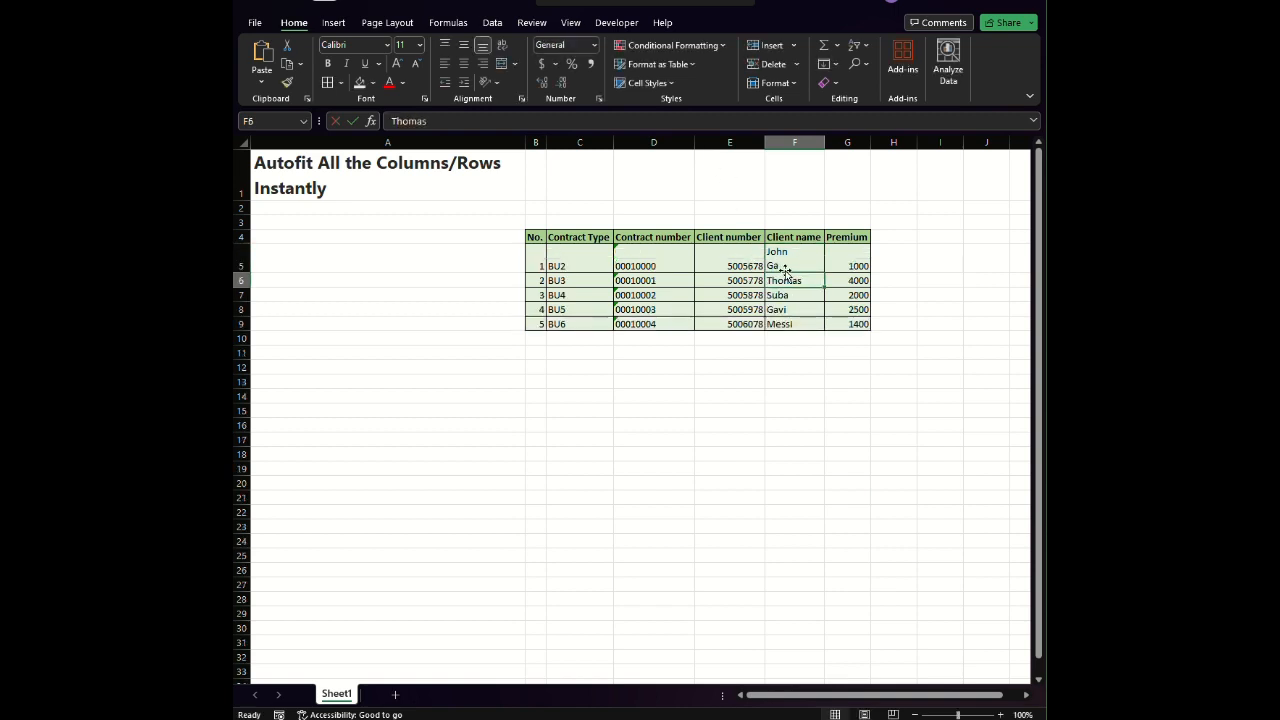
- Shorten row 5 manually, and apply AutoFit Row Height to the table range B4:G10
{"action": "left_click_drag", "start_coordinate": [241, 273], "coordinate": [245, 261]}
{"action": "left_click", "coordinate": [800, 254]}
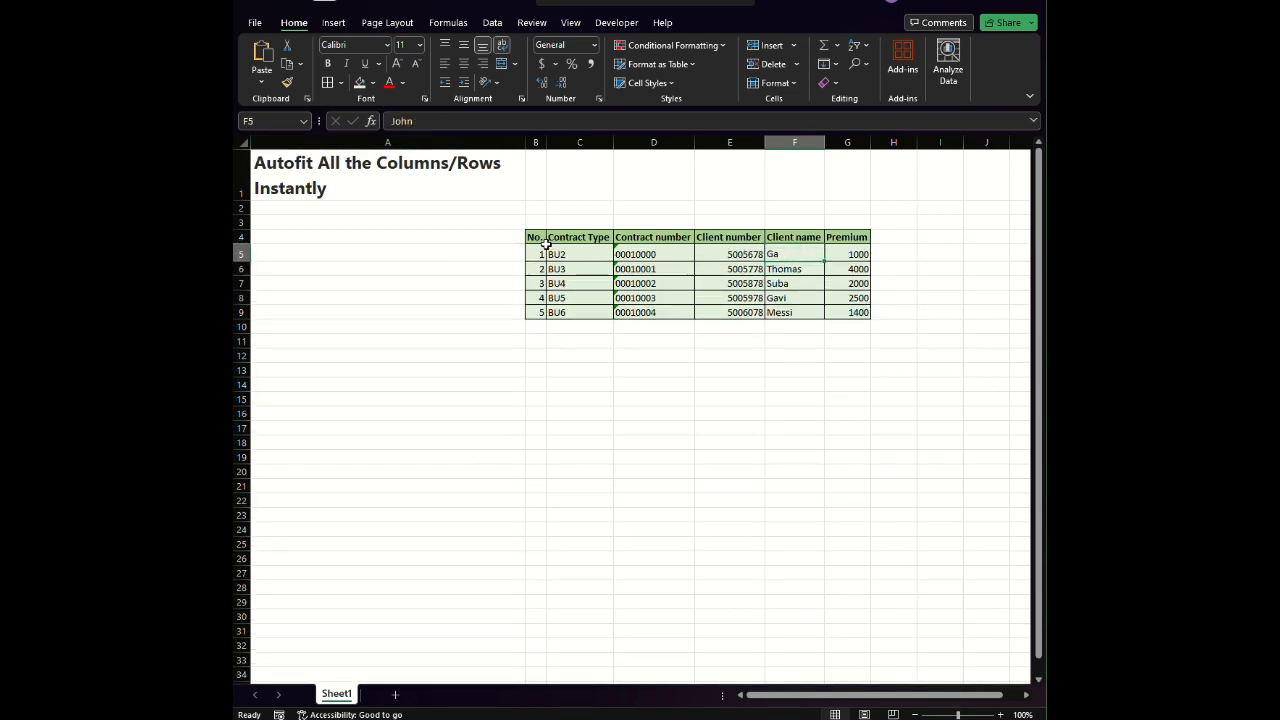
{"action": "left_click_drag", "start_coordinate": [535, 240], "coordinate": [840, 318]}
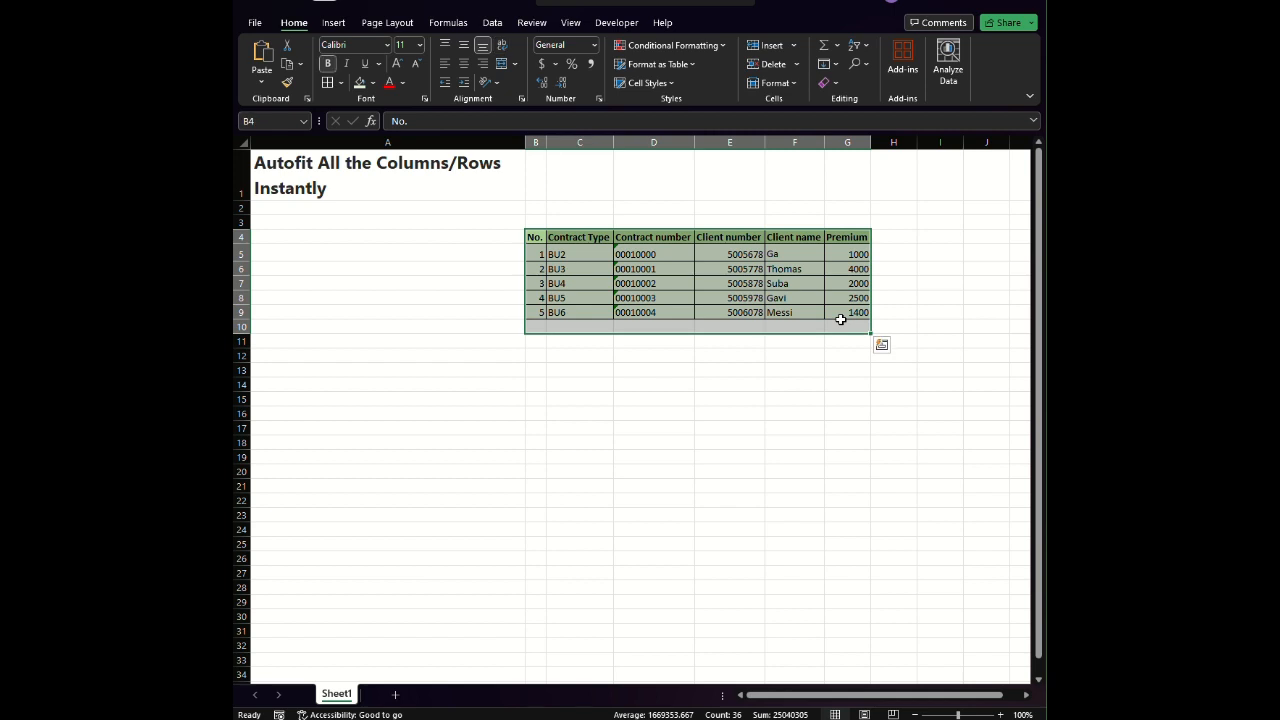
{"action": "left_click", "coordinate": [794, 84]}
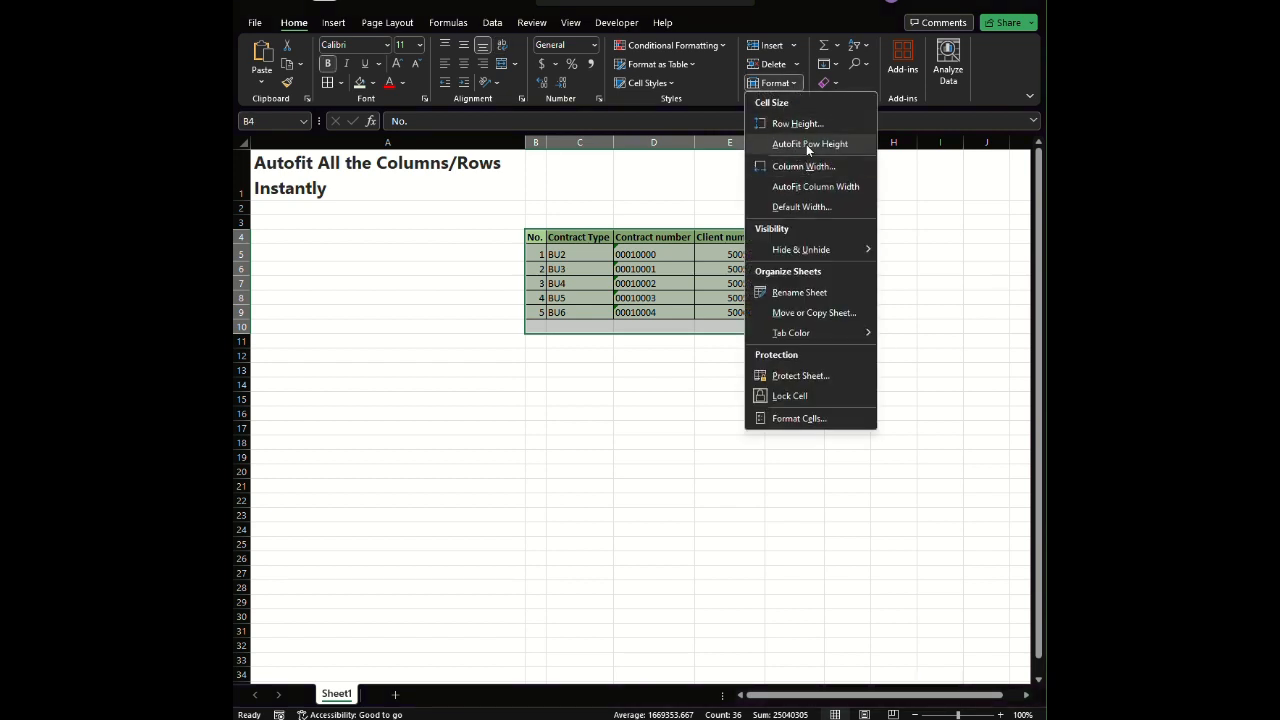
{"action": "left_click", "coordinate": [806, 144]}
{"action": "left_click", "coordinate": [791, 266]}
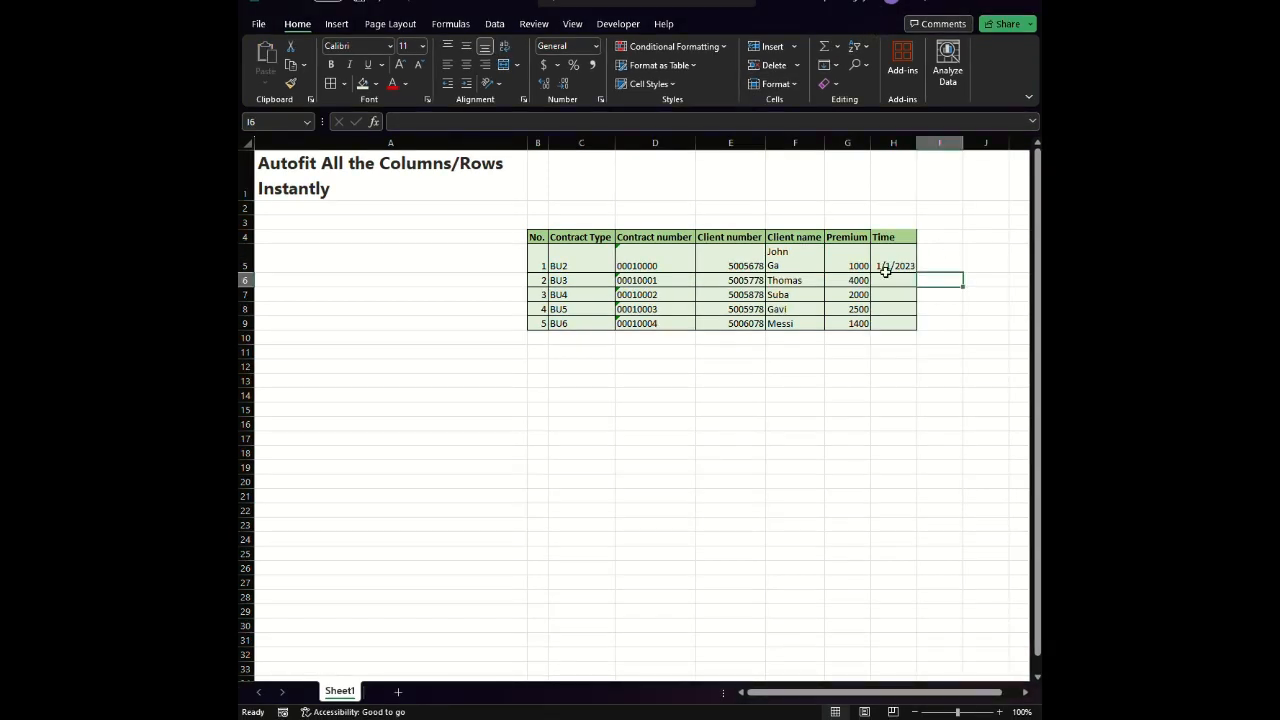
{"action": "left_click_drag", "start_coordinate": [891, 265], "coordinate": [895, 324]}
{"action": "left_click_drag", "start_coordinate": [890, 241], "coordinate": [906, 332]}
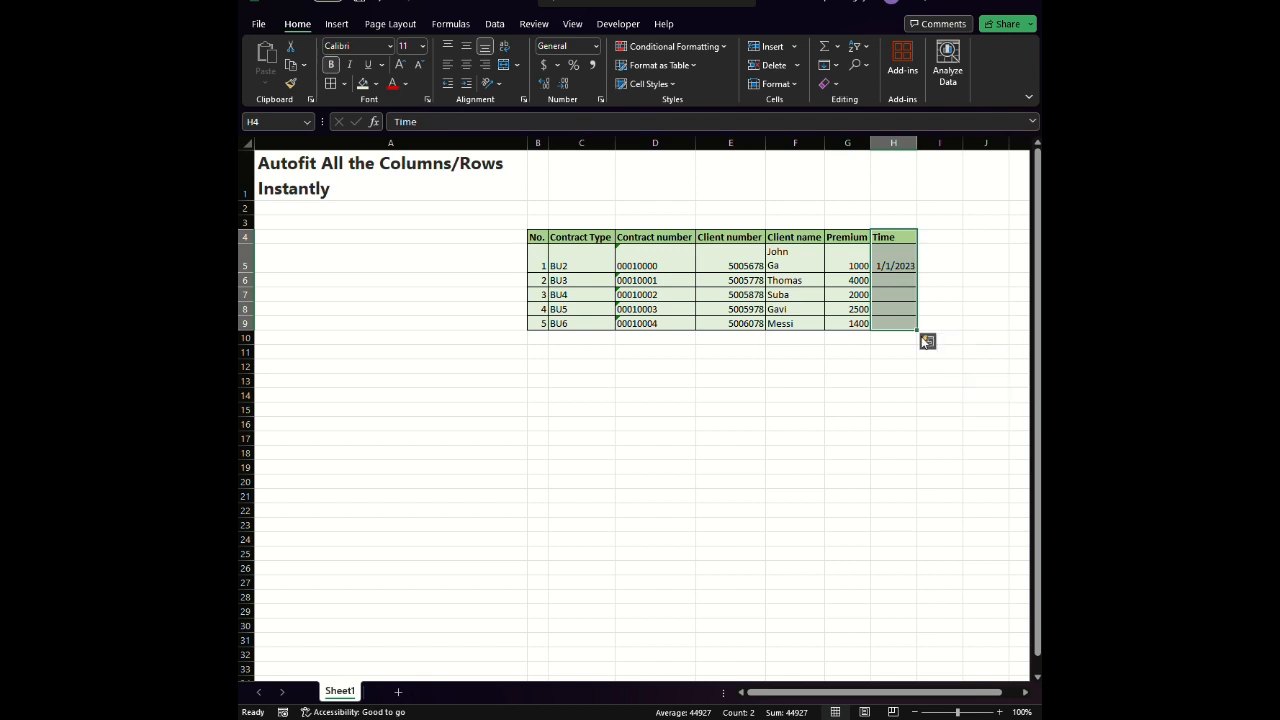
{"action": "right_click", "coordinate": [903, 303]}
{"action": "left_click", "coordinate": [877, 348]}
{"action": "left_click", "coordinate": [890, 237]}
{"action": "left_click", "coordinate": [875, 338]}
{"action": "left_click", "coordinate": [886, 267]}
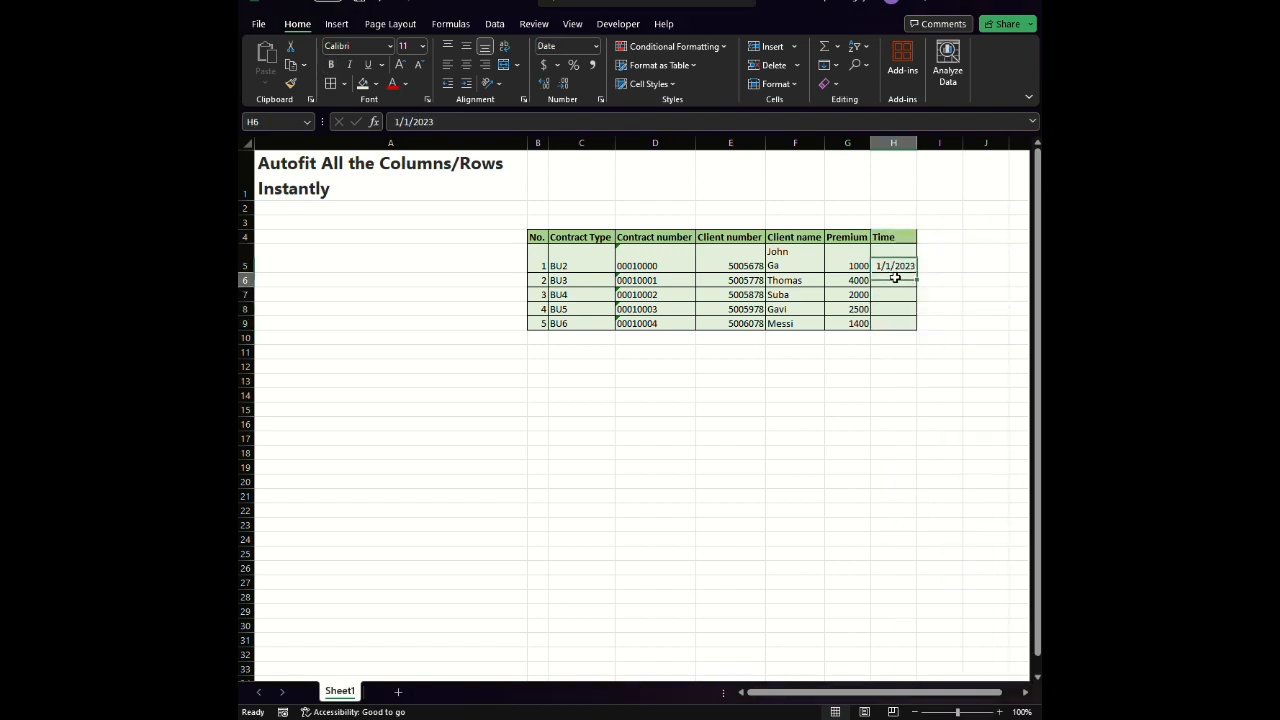
{"action": "left_click_drag", "start_coordinate": [911, 264], "coordinate": [917, 330]}
{"action": "left_click", "coordinate": [917, 330]}
- Enter the date 1/2/2023 in cell H6 of the Time column
{"action": "left_click", "coordinate": [898, 280]}
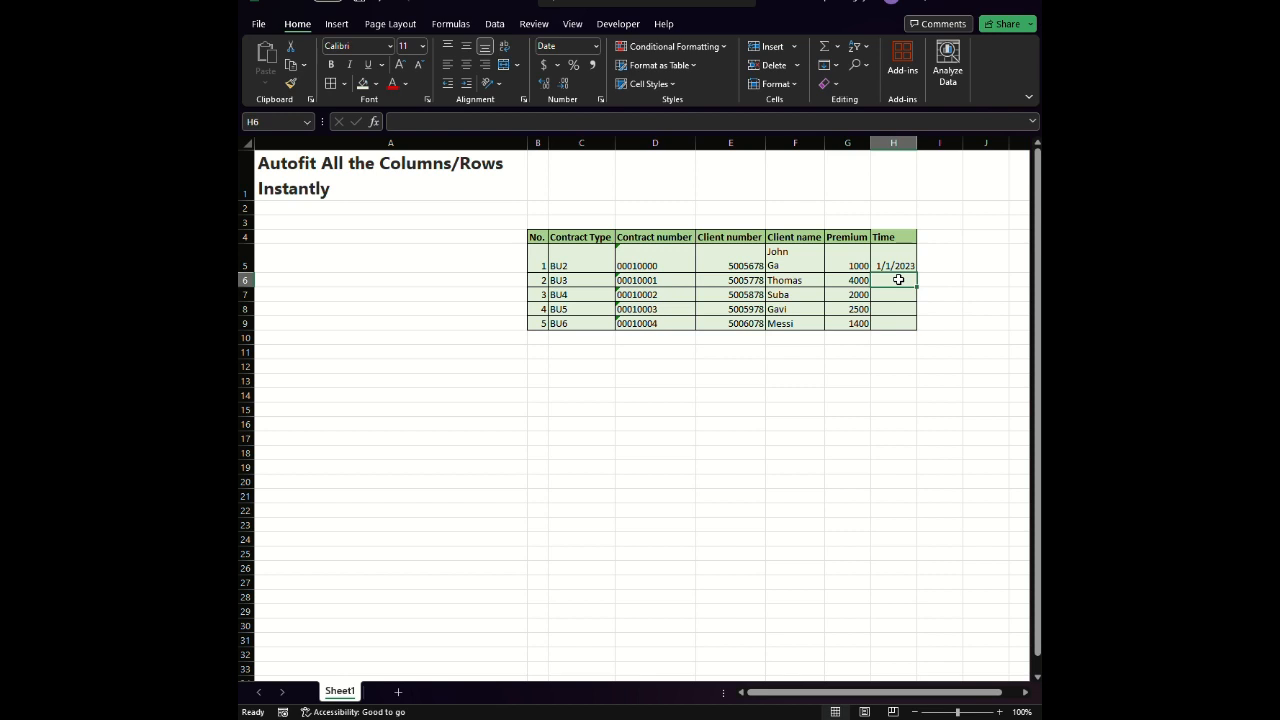
{"action": "type", "text": "02"}
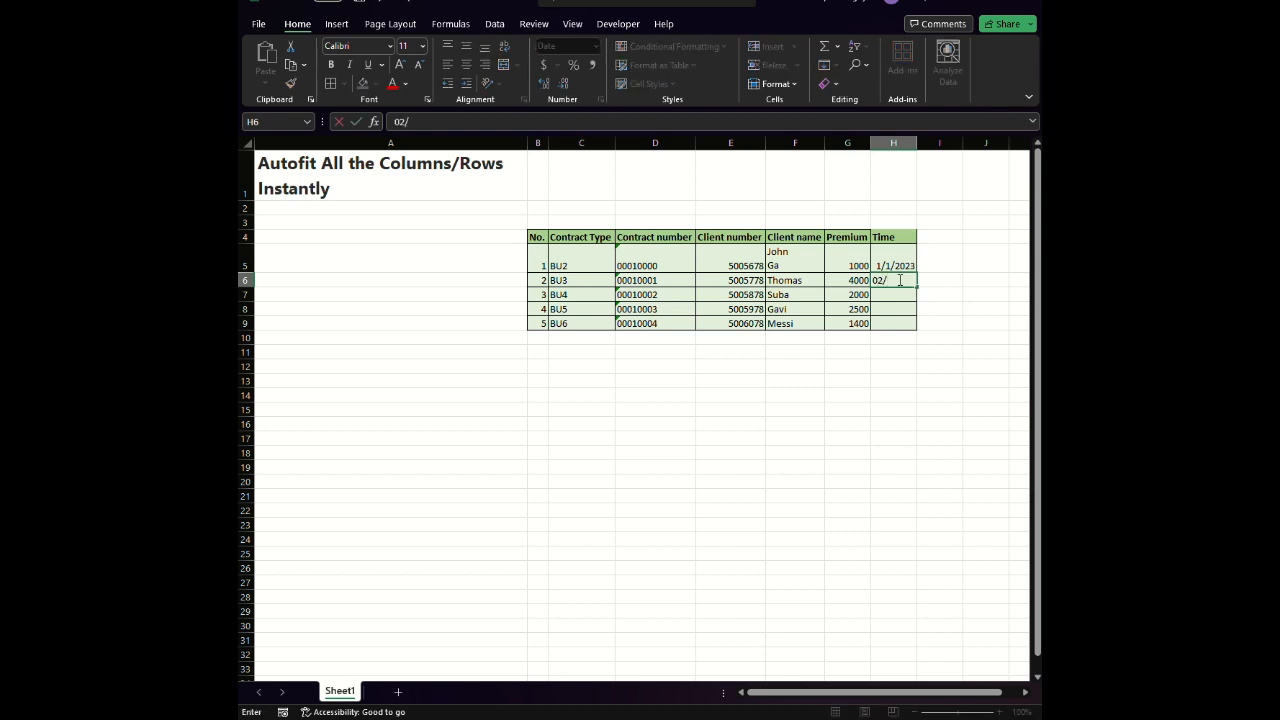
{"action": "type", "text": "/"}
{"action": "key", "text": "BackSpace"}
{"action": "key", "text": "BackSpace"}
{"action": "type", "text": "1/02/2023"}
{"action": "key", "text": "Return"}
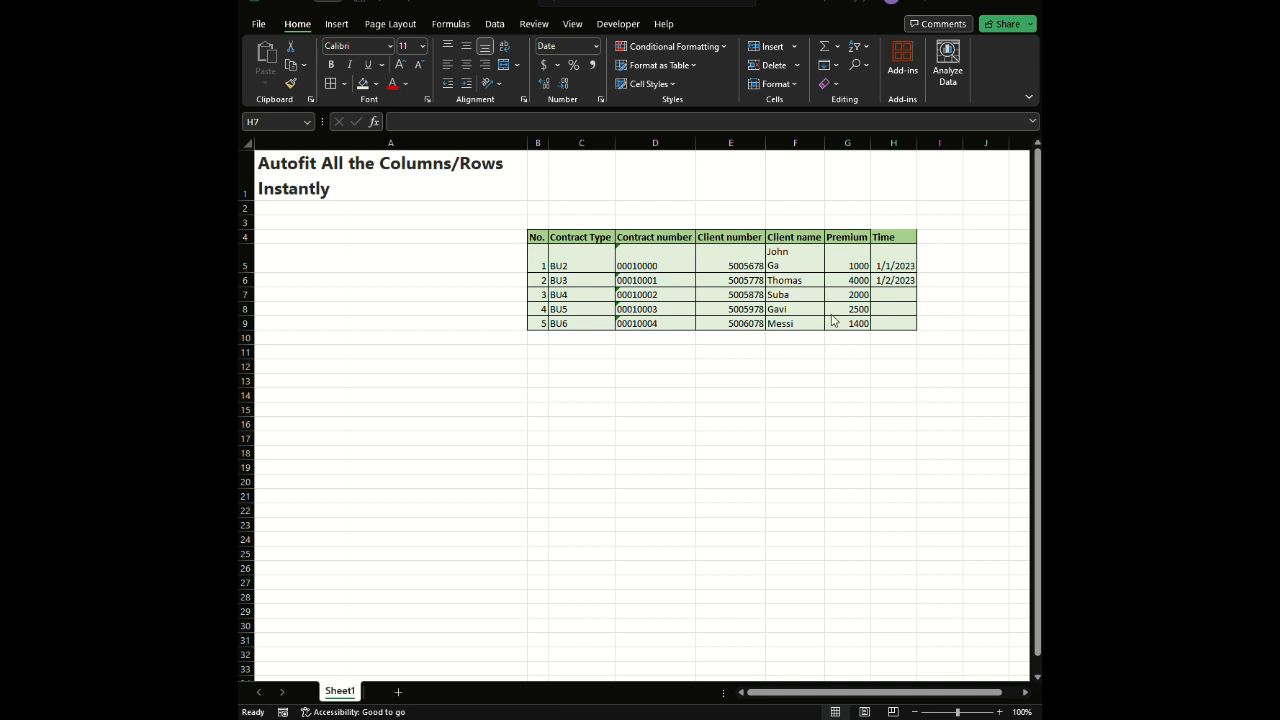
{"action": "left_click", "coordinate": [898, 263]}
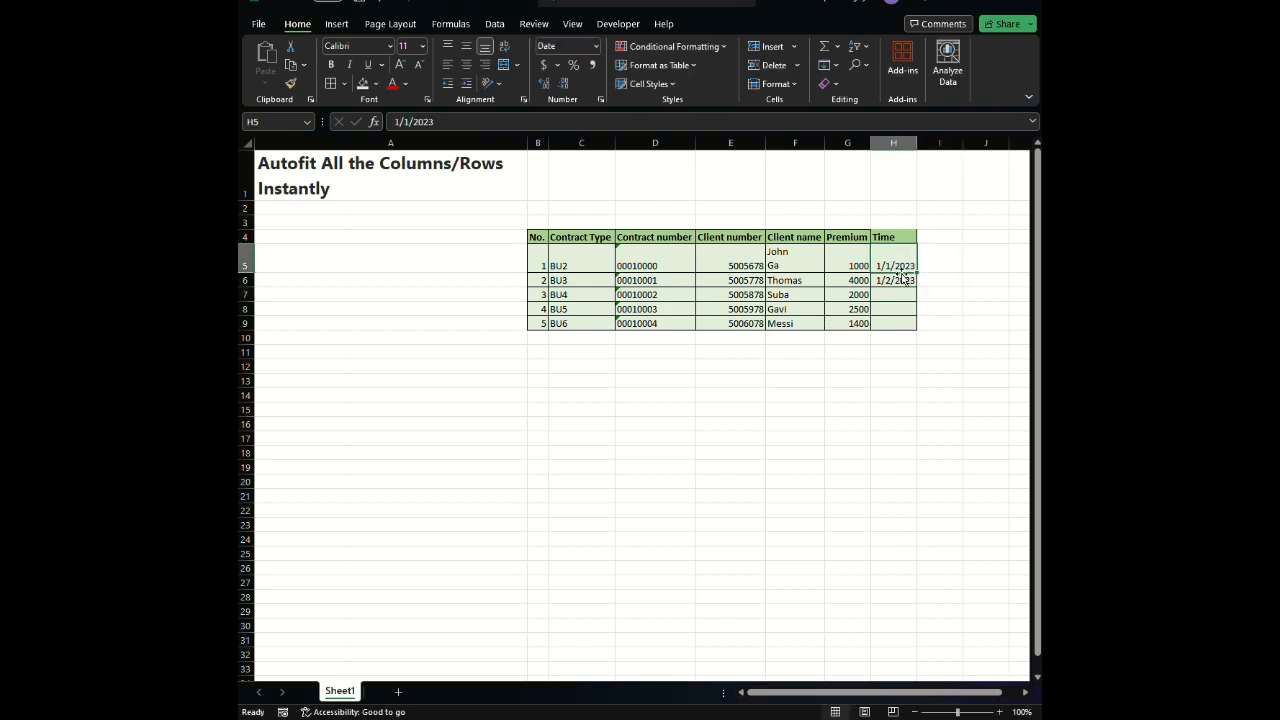
{"action": "left_click_drag", "start_coordinate": [896, 268], "coordinate": [900, 322]}
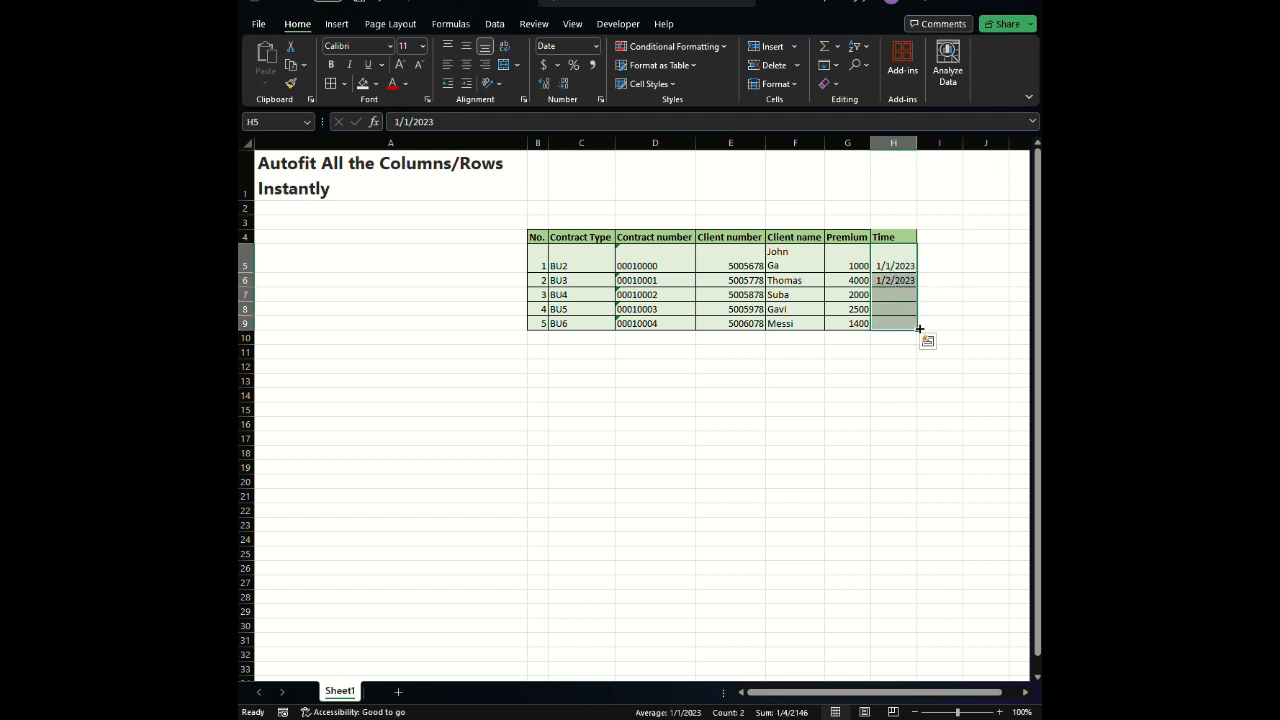
{"action": "left_click", "coordinate": [927, 341]}
{"action": "left_click", "coordinate": [927, 341]}
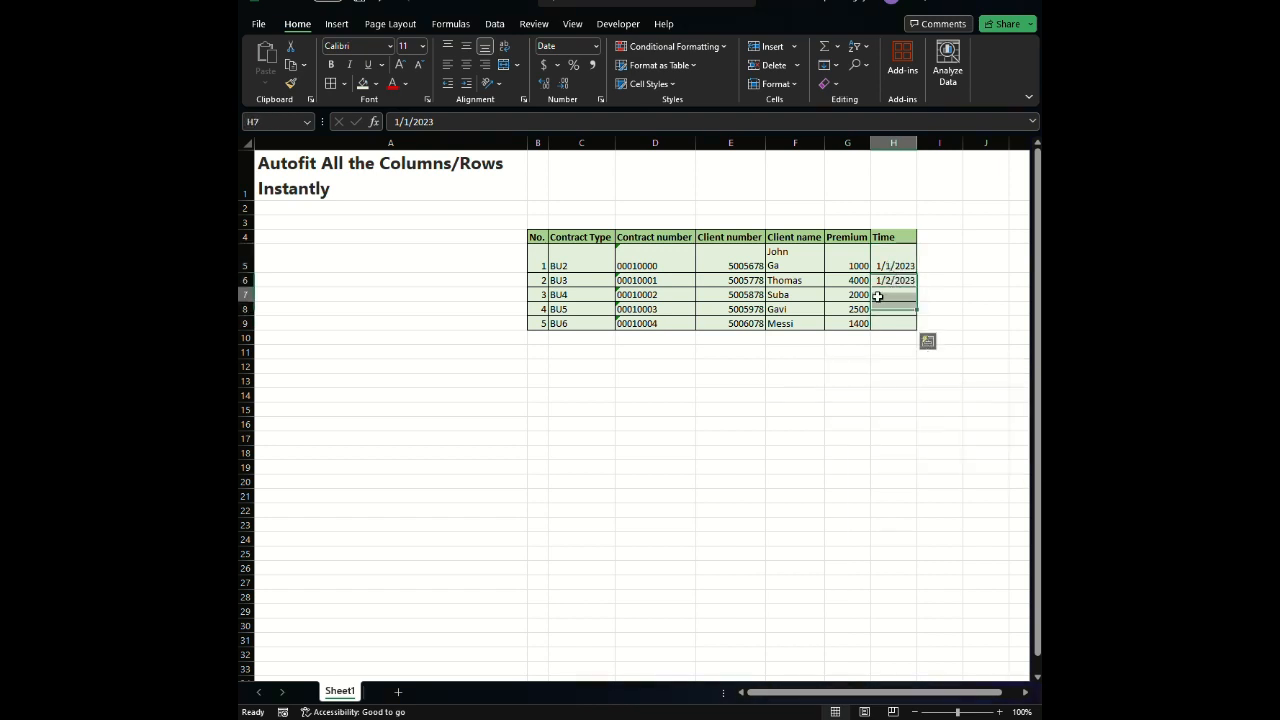
- Fill the date series from H5:H6 down the Time column to cell H9
{"action": "left_click", "coordinate": [884, 264]}
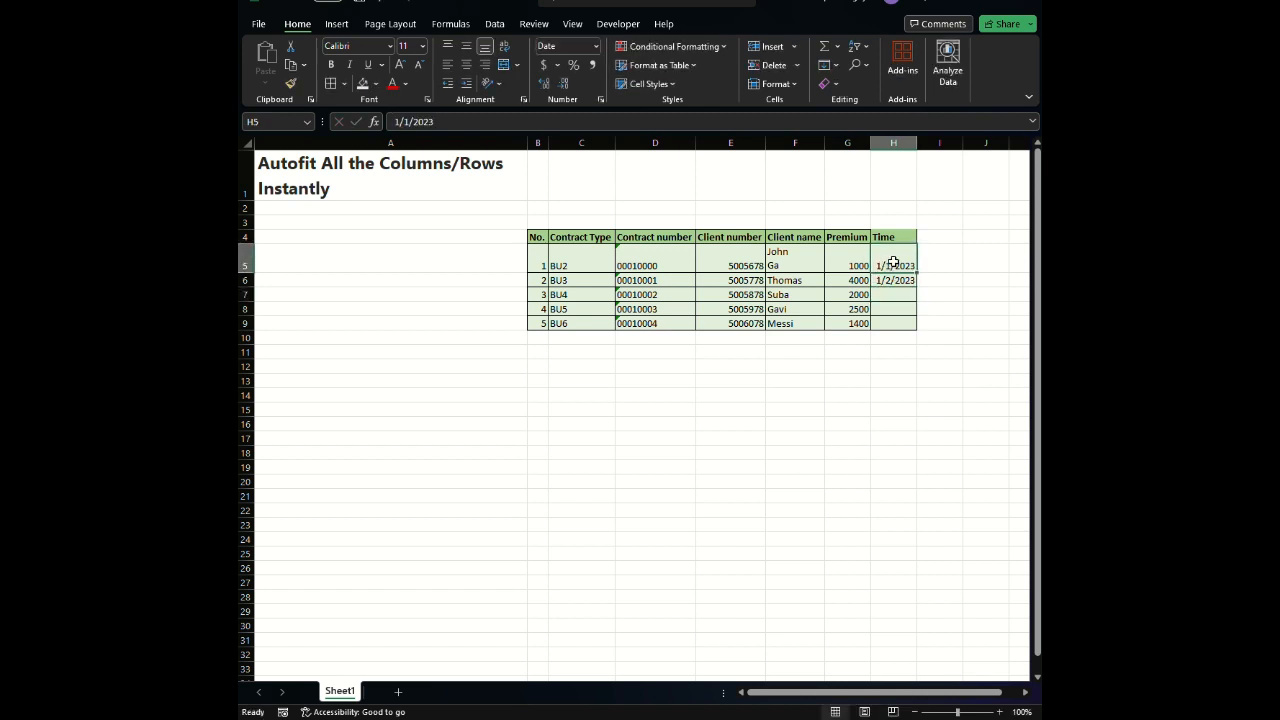
{"action": "left_click_drag", "start_coordinate": [893, 262], "coordinate": [906, 278]}
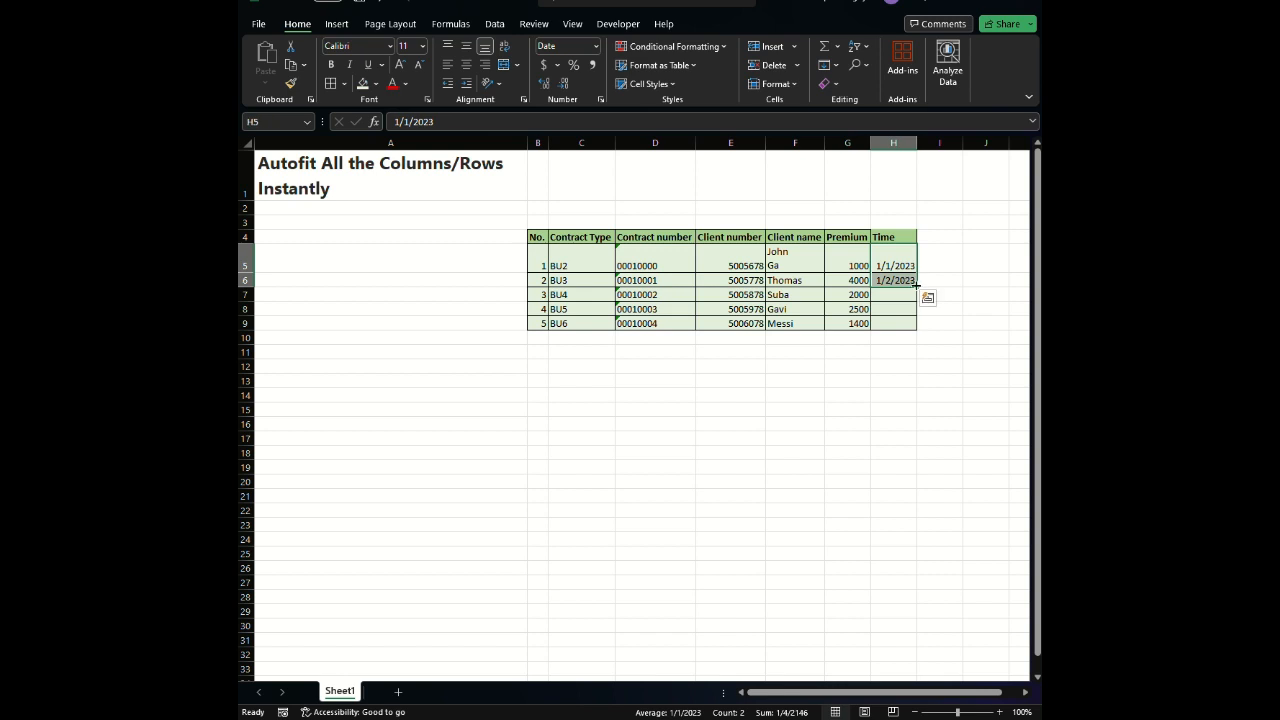
{"action": "double_click", "coordinate": [918, 287]}
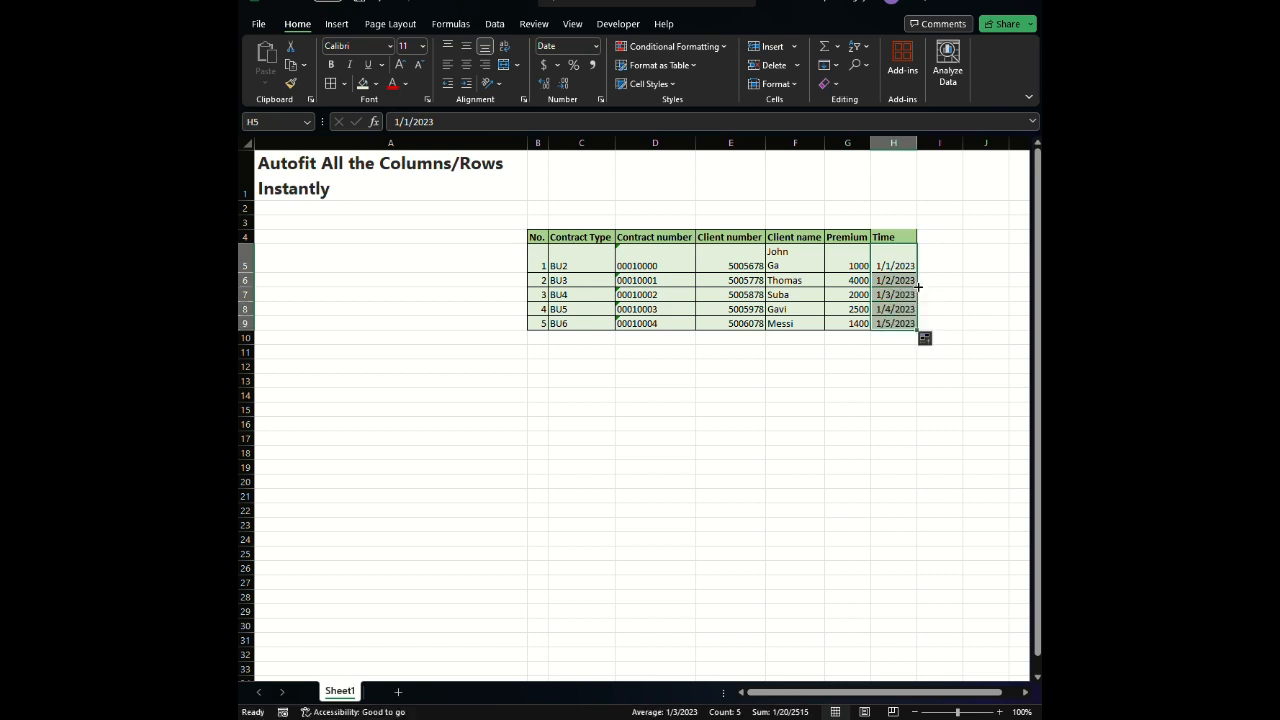
- Delete the last two dates of the Time column, in cells H8:H9
{"action": "left_click_drag", "start_coordinate": [895, 309], "coordinate": [898, 318]}
{"action": "key", "text": "Delete"}
{"action": "left_click", "coordinate": [904, 352]}
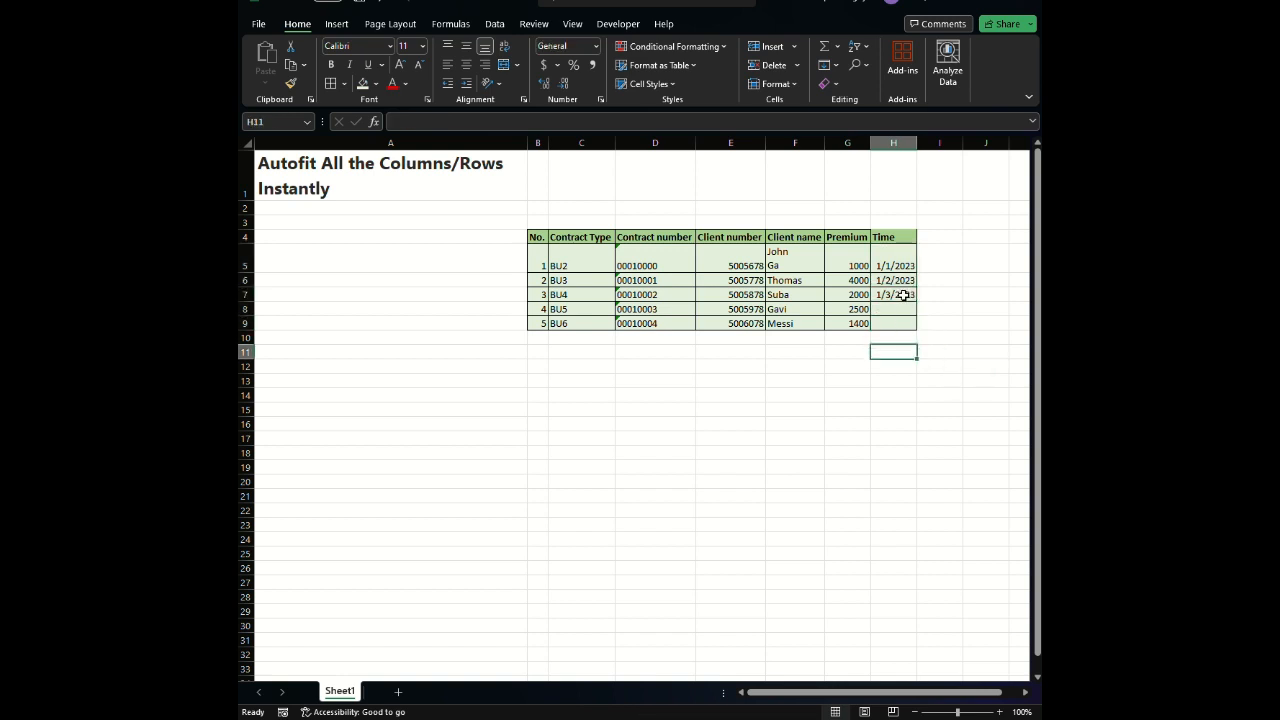
{"action": "double_click", "coordinate": [905, 266]}
{"action": "left_click", "coordinate": [893, 282]}
{"action": "left_click_drag", "start_coordinate": [894, 266], "coordinate": [905, 292]}
{"action": "double_click", "coordinate": [908, 297]}
{"action": "left_click", "coordinate": [903, 265]}
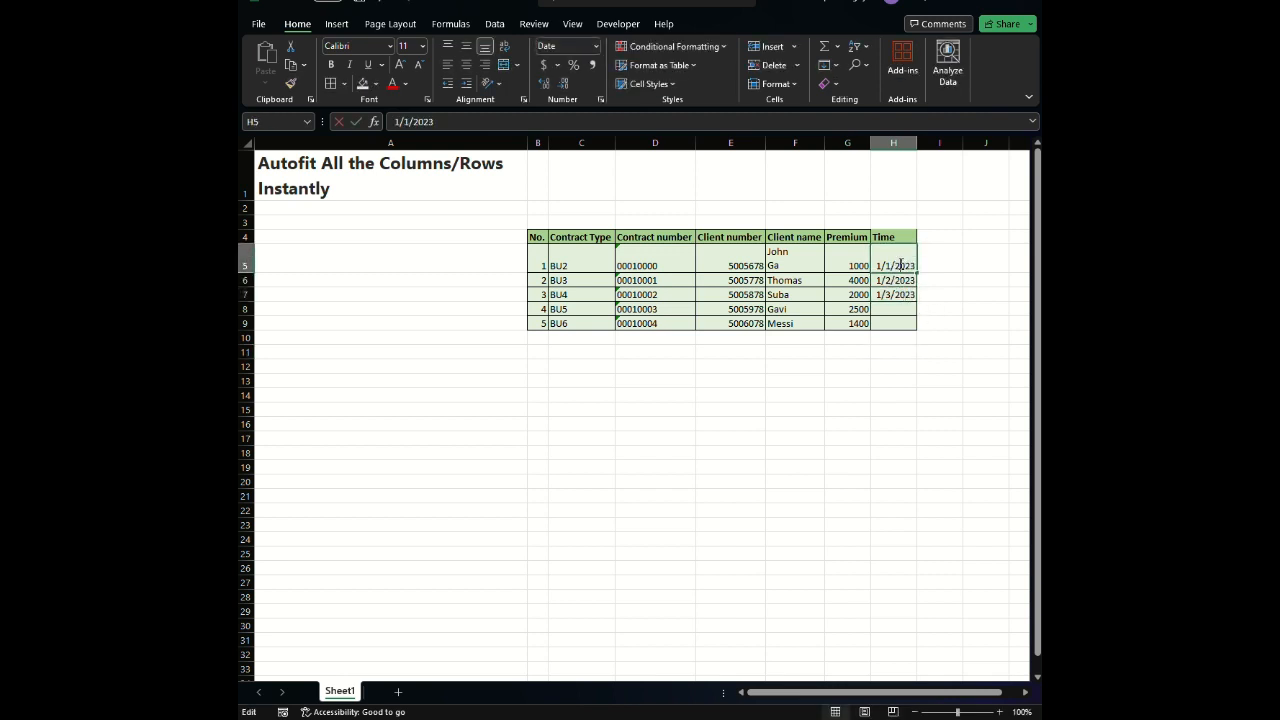
- Try to fill H4:H7, including the Time header, down to H9, and undo that fill
{"action": "left_click_drag", "start_coordinate": [894, 238], "coordinate": [903, 292]}
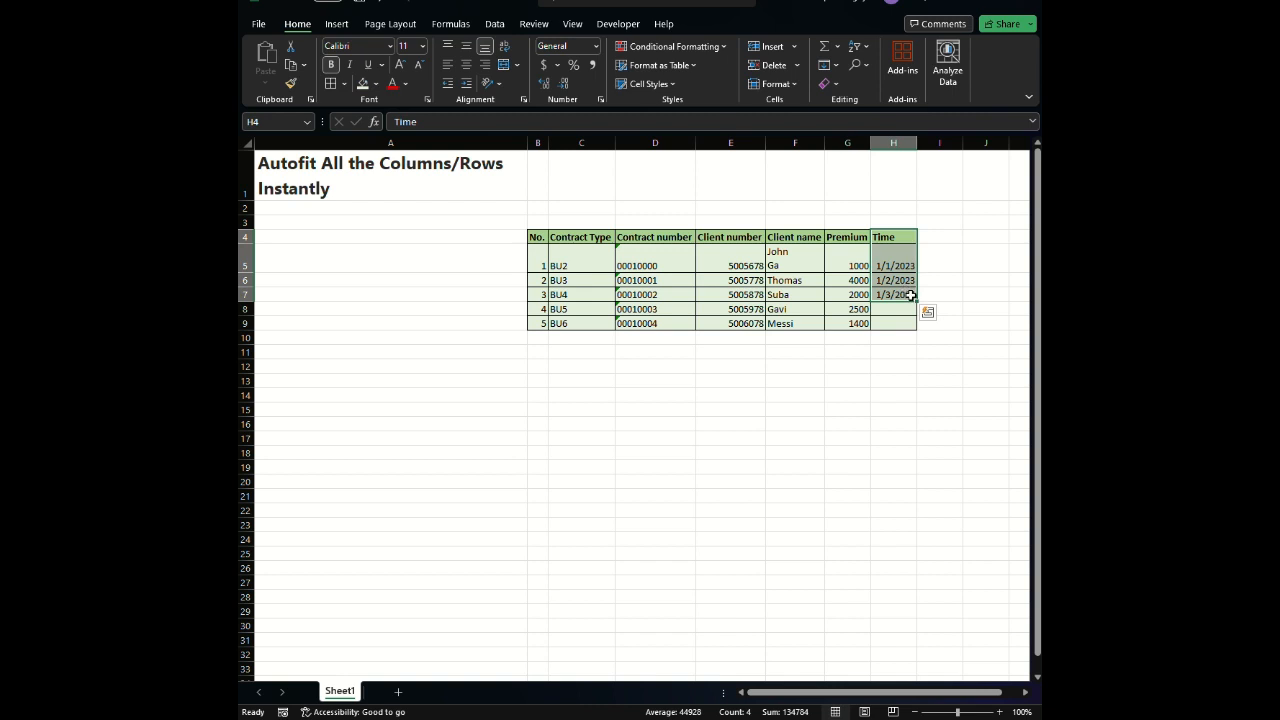
{"action": "double_click", "coordinate": [917, 302]}
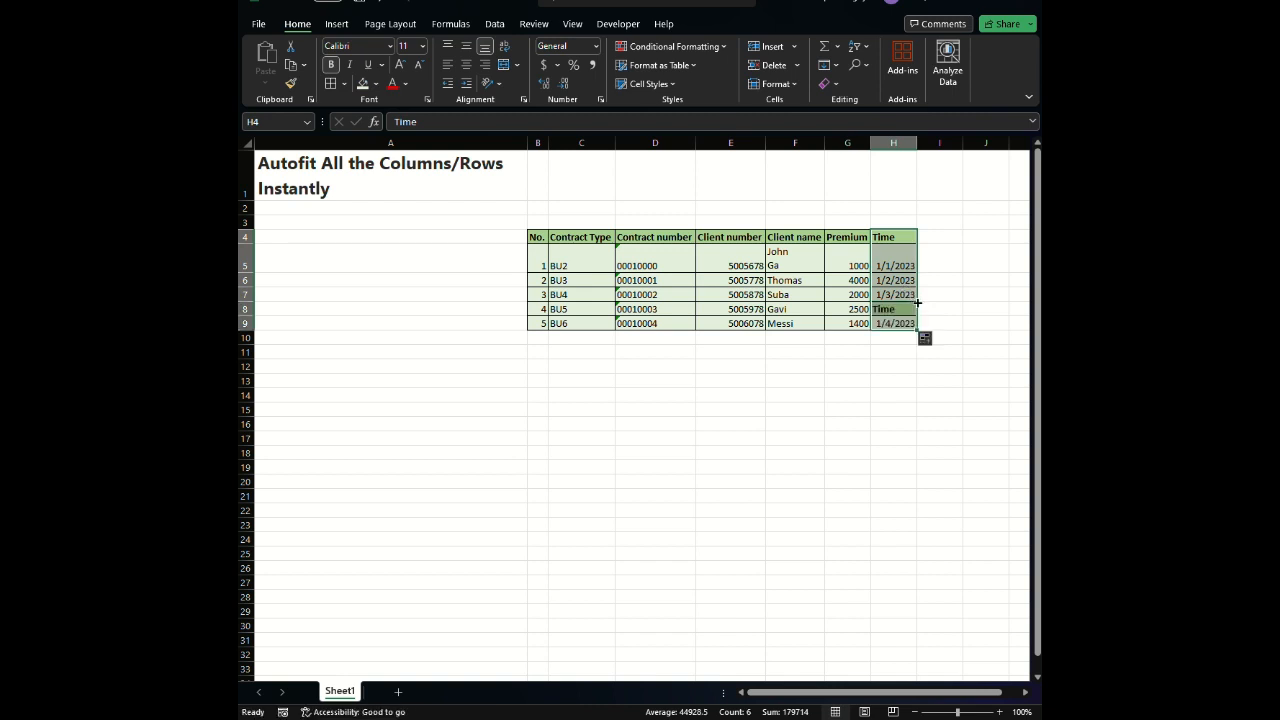
{"action": "left_click", "coordinate": [894, 349]}
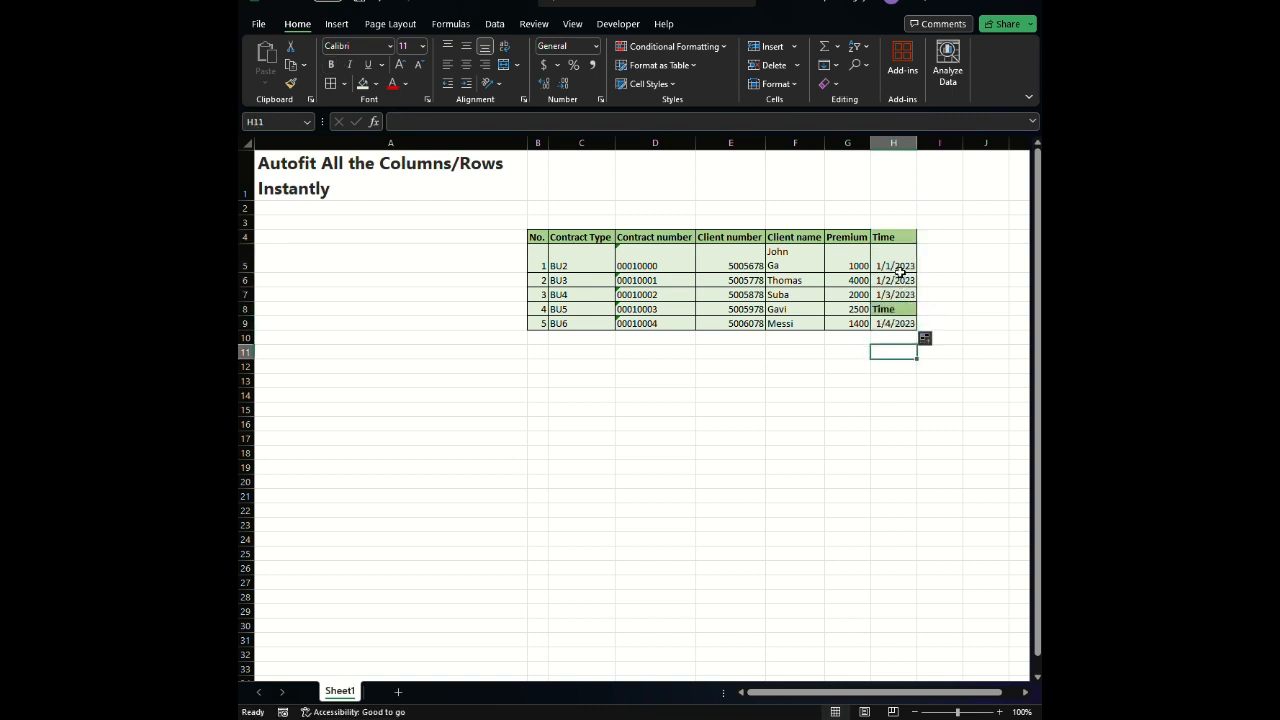
{"action": "left_click", "coordinate": [900, 265]}
{"action": "key", "text": "ctrl+z"}
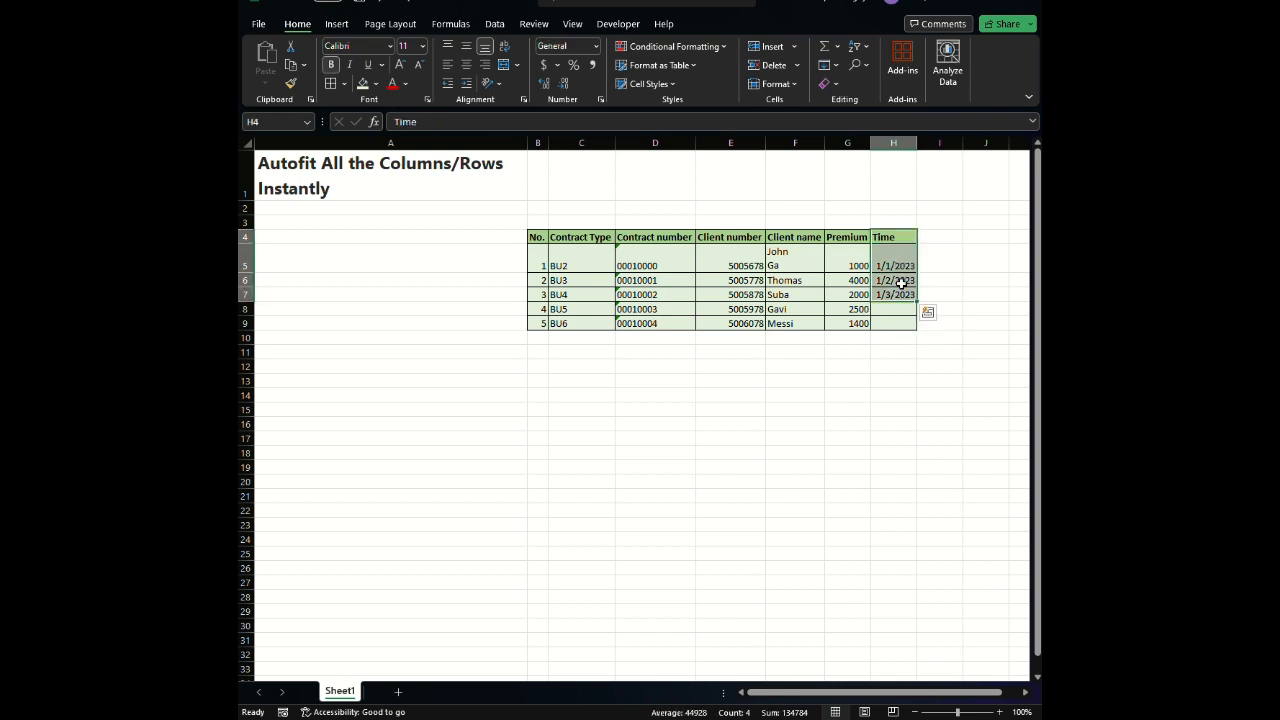
- Extend the dates in H5:H7 down the Time column to cell H9 as a fill series
{"action": "left_click", "coordinate": [902, 286]}
{"action": "left_click_drag", "start_coordinate": [902, 263], "coordinate": [907, 289]}
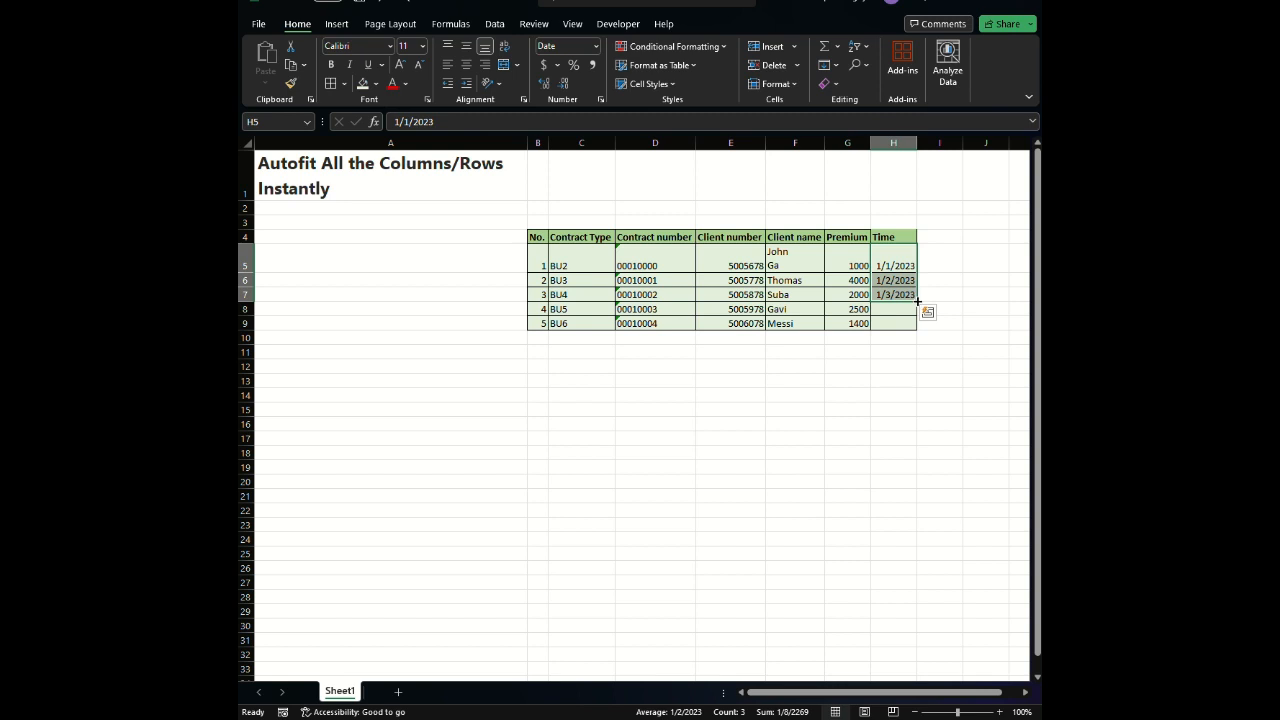
{"action": "left_click_drag", "start_coordinate": [917, 301], "coordinate": [919, 315]}
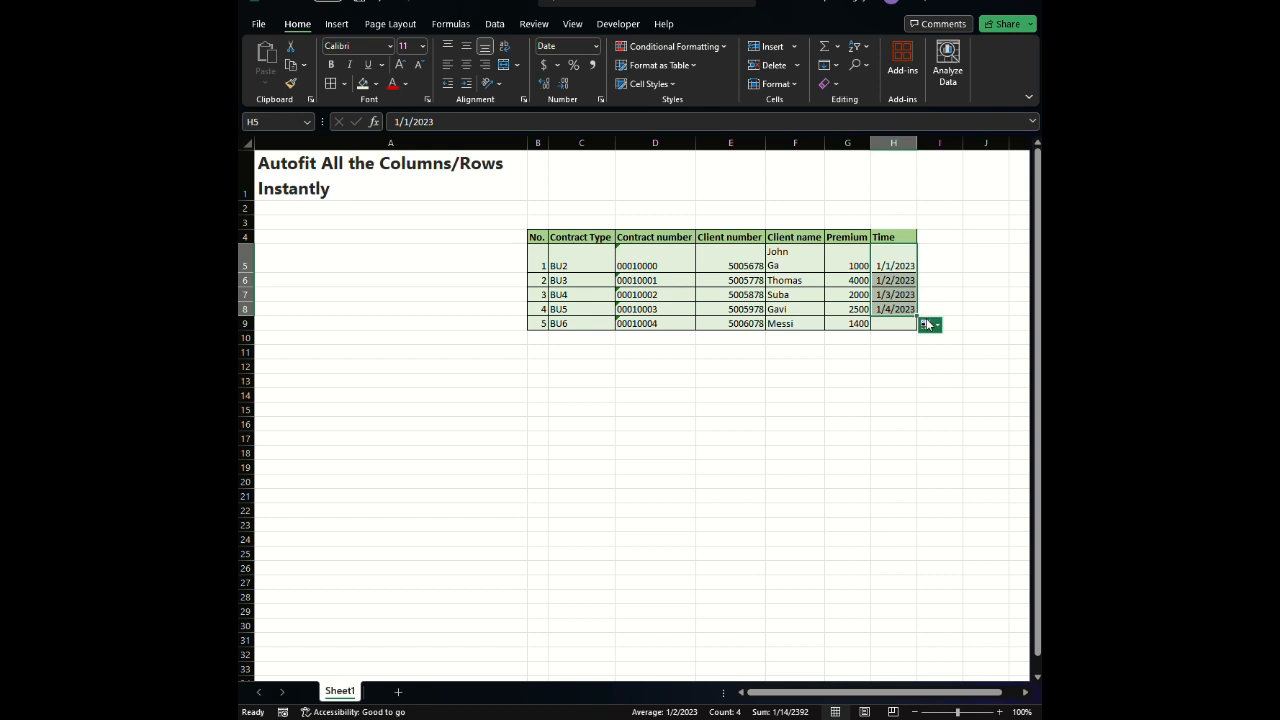
{"action": "left_click", "coordinate": [928, 323]}
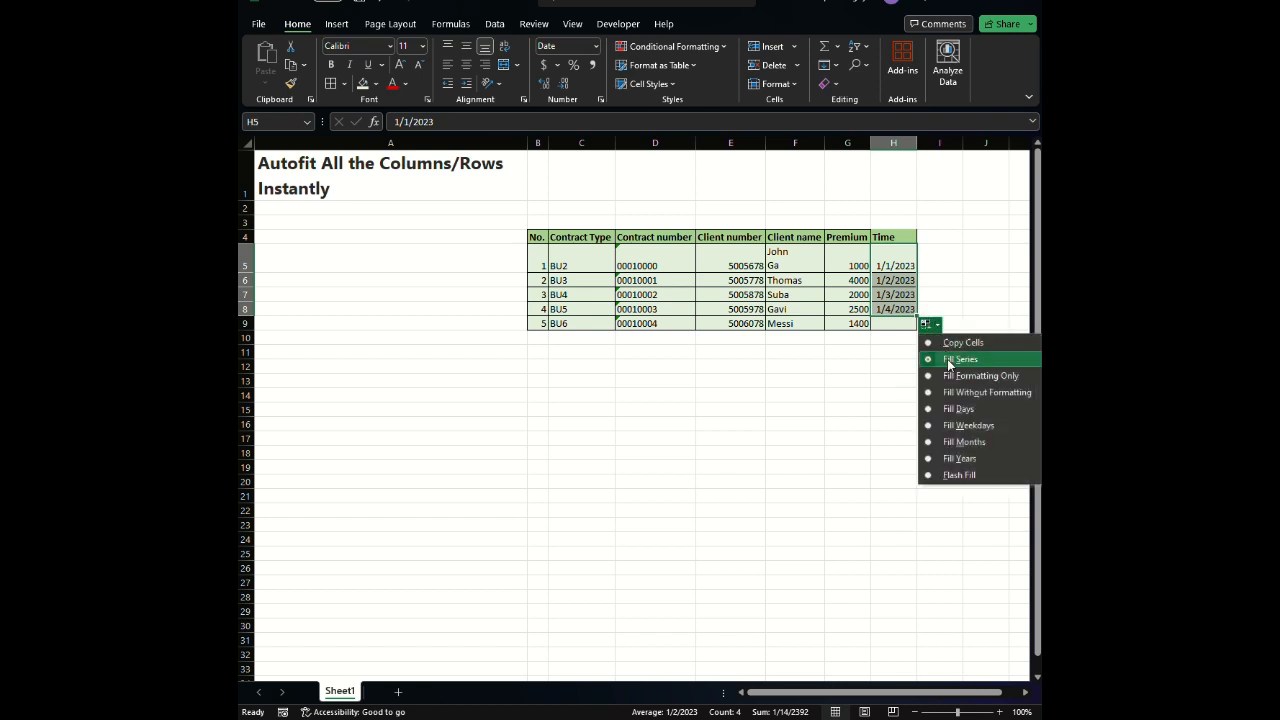
{"action": "left_click", "coordinate": [950, 359]}
{"action": "left_click", "coordinate": [935, 326]}
{"action": "left_click", "coordinate": [938, 360]}
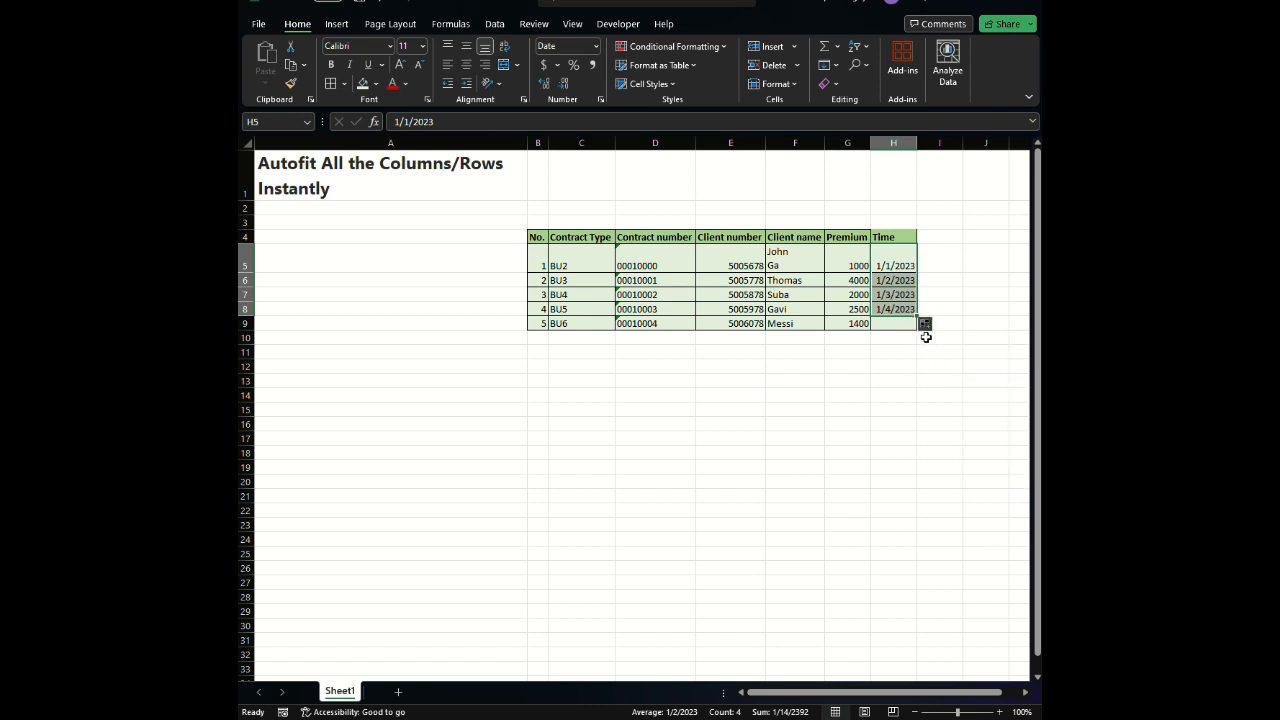
{"action": "double_click", "coordinate": [916, 316]}
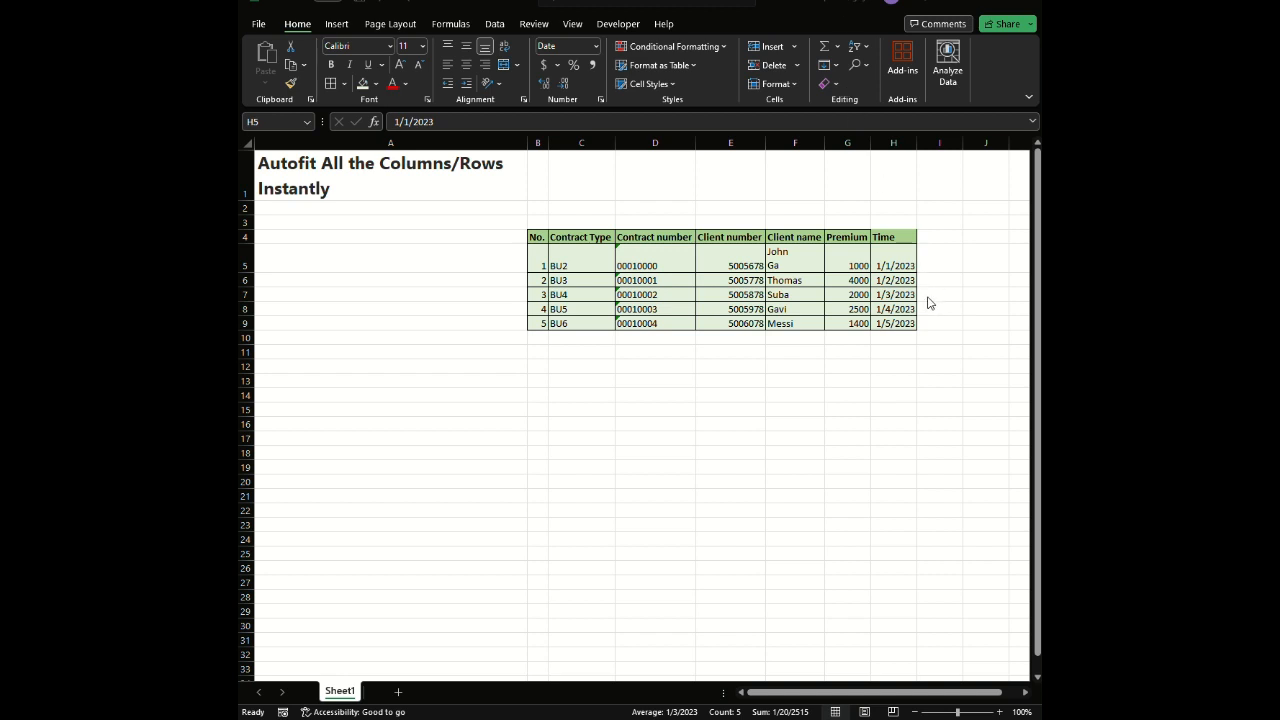
- Clear the dates in H6:H9 and refill the series down to H9 from the single date in H5
{"action": "left_click", "coordinate": [897, 279]}
{"action": "left_click_drag", "start_coordinate": [897, 277], "coordinate": [899, 321]}
{"action": "key", "text": "Delete"}
{"action": "left_click", "coordinate": [901, 256]}
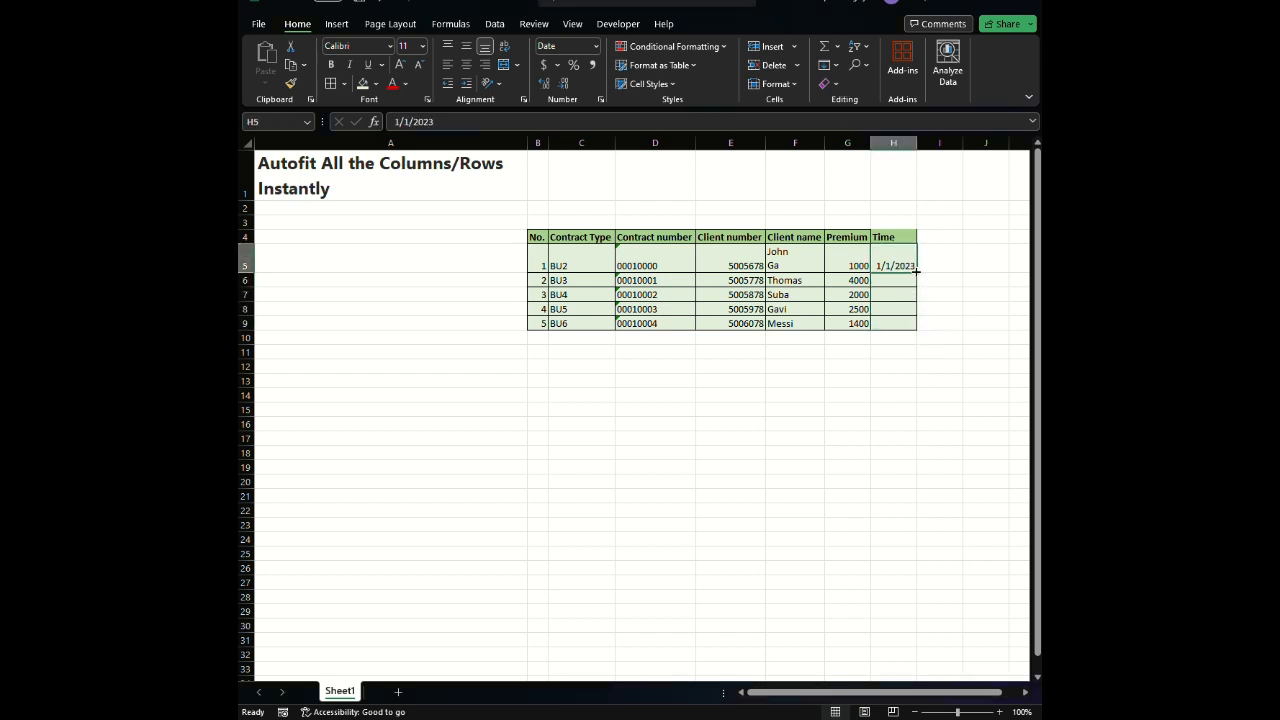
{"action": "left_click_drag", "start_coordinate": [916, 273], "coordinate": [916, 328]}
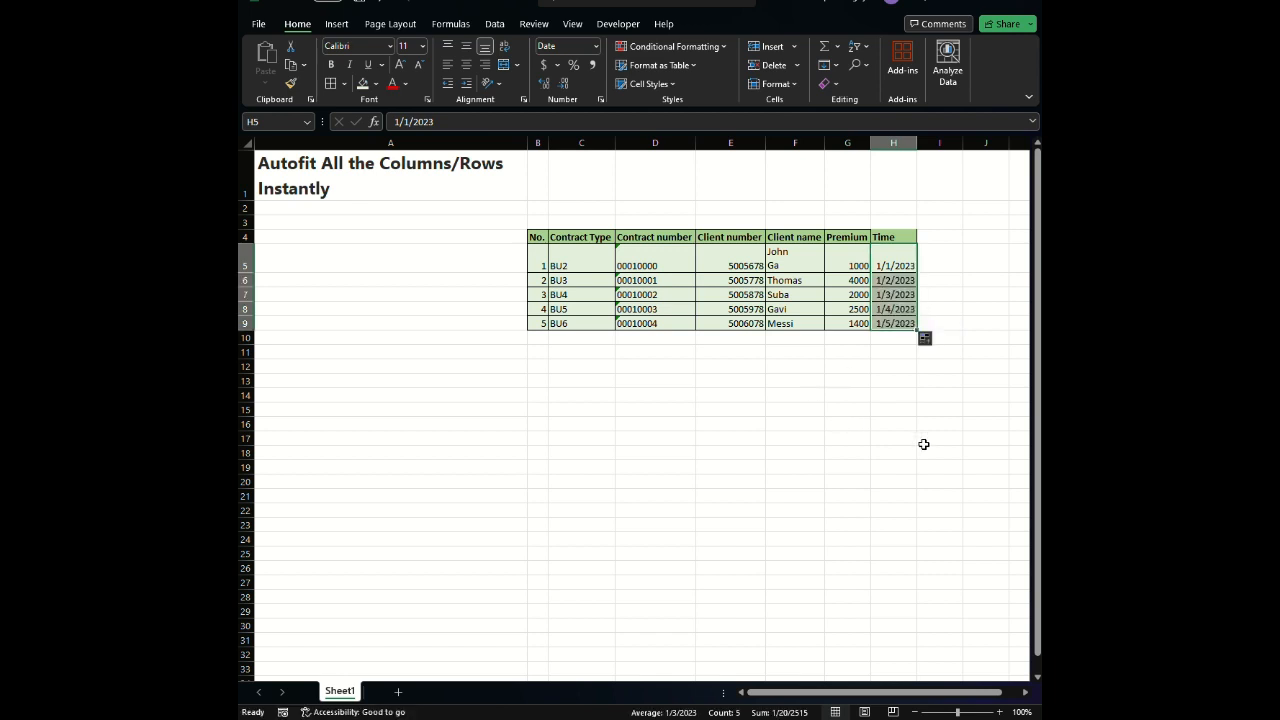
- Delete the dates in H5:H8 and fill the series upward from H9 to H5 with Fill Series
{"action": "left_click_drag", "start_coordinate": [889, 262], "coordinate": [915, 312]}
{"action": "key", "text": "Delete"}
{"action": "left_click", "coordinate": [945, 378]}
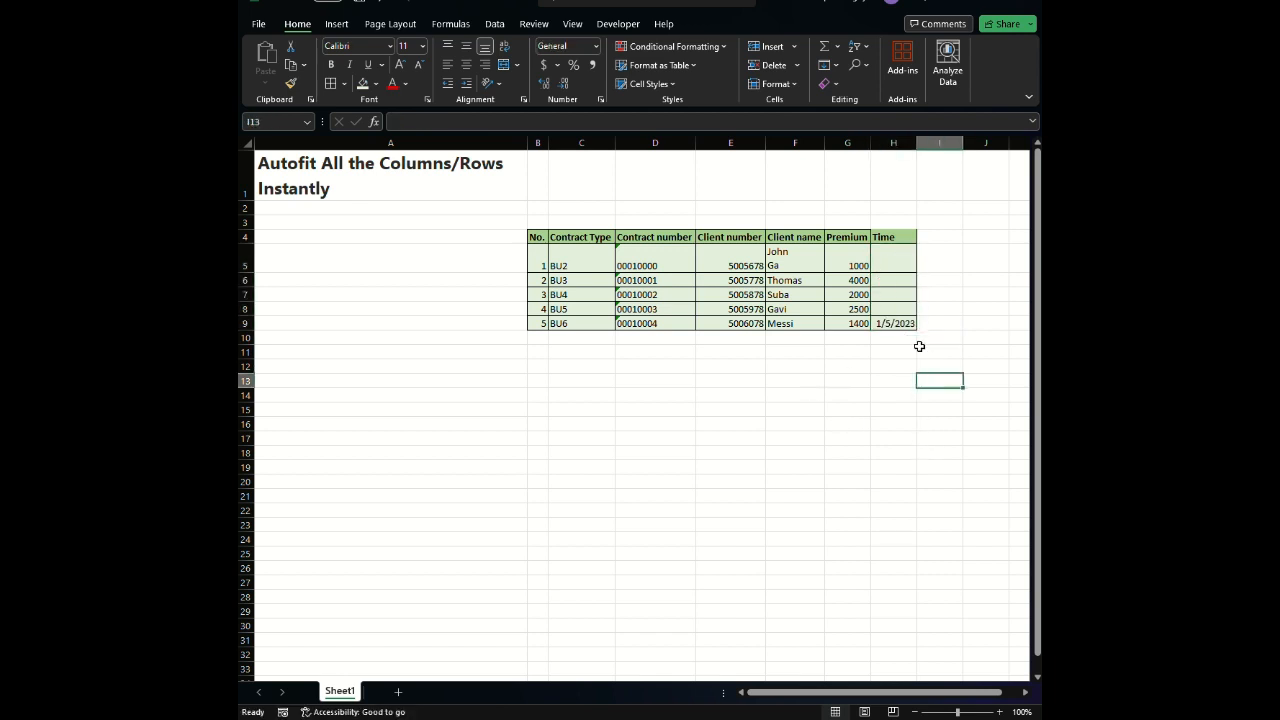
{"action": "left_click", "coordinate": [905, 324]}
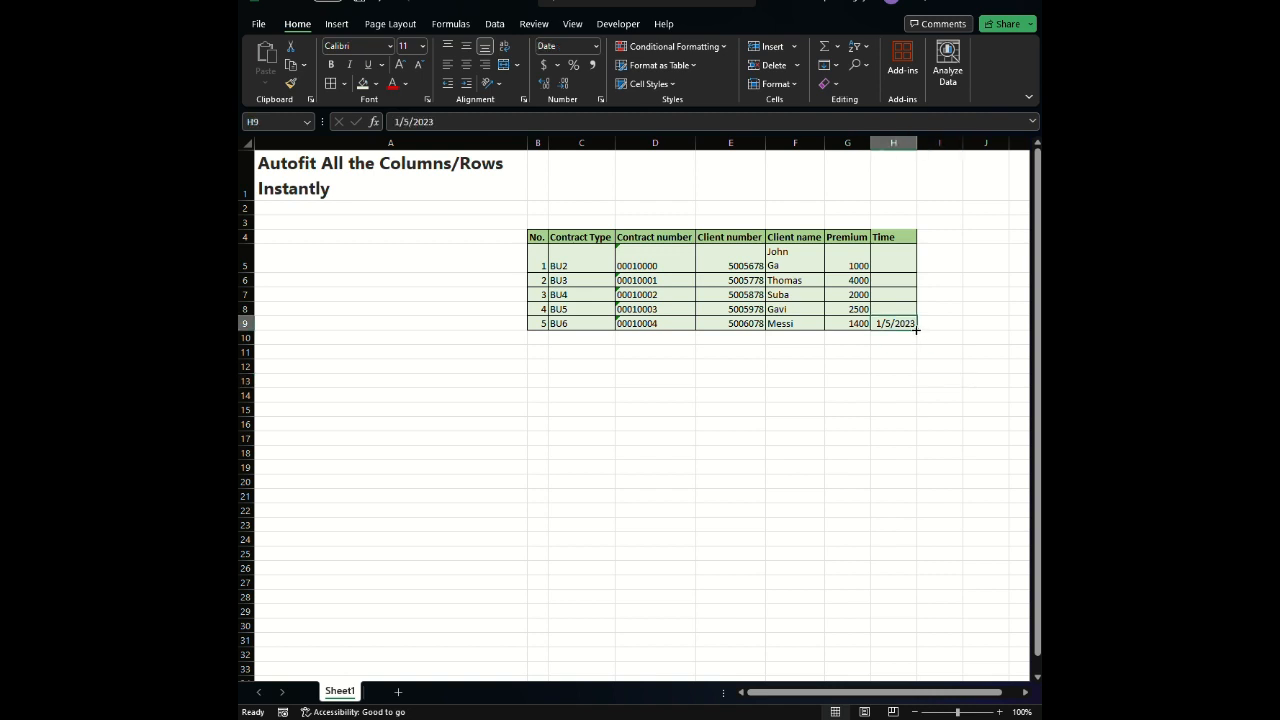
{"action": "left_click_drag", "start_coordinate": [916, 330], "coordinate": [912, 256]}
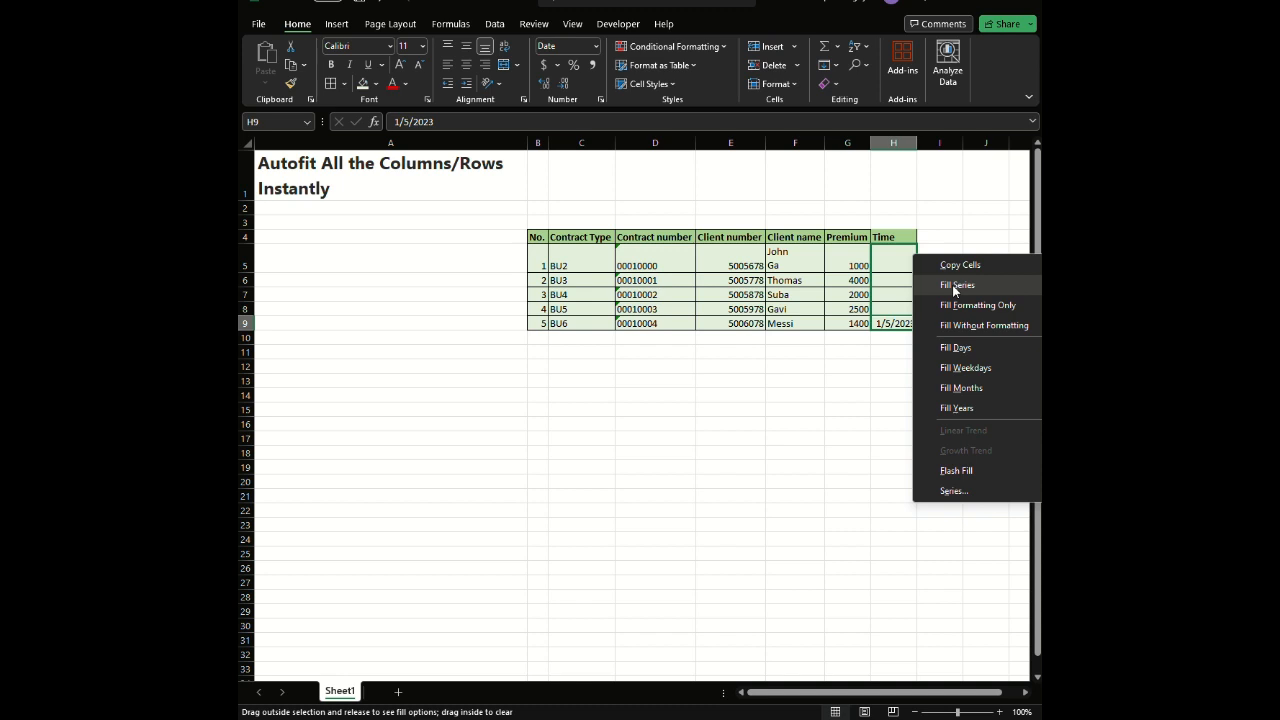
{"action": "left_click", "coordinate": [954, 287]}
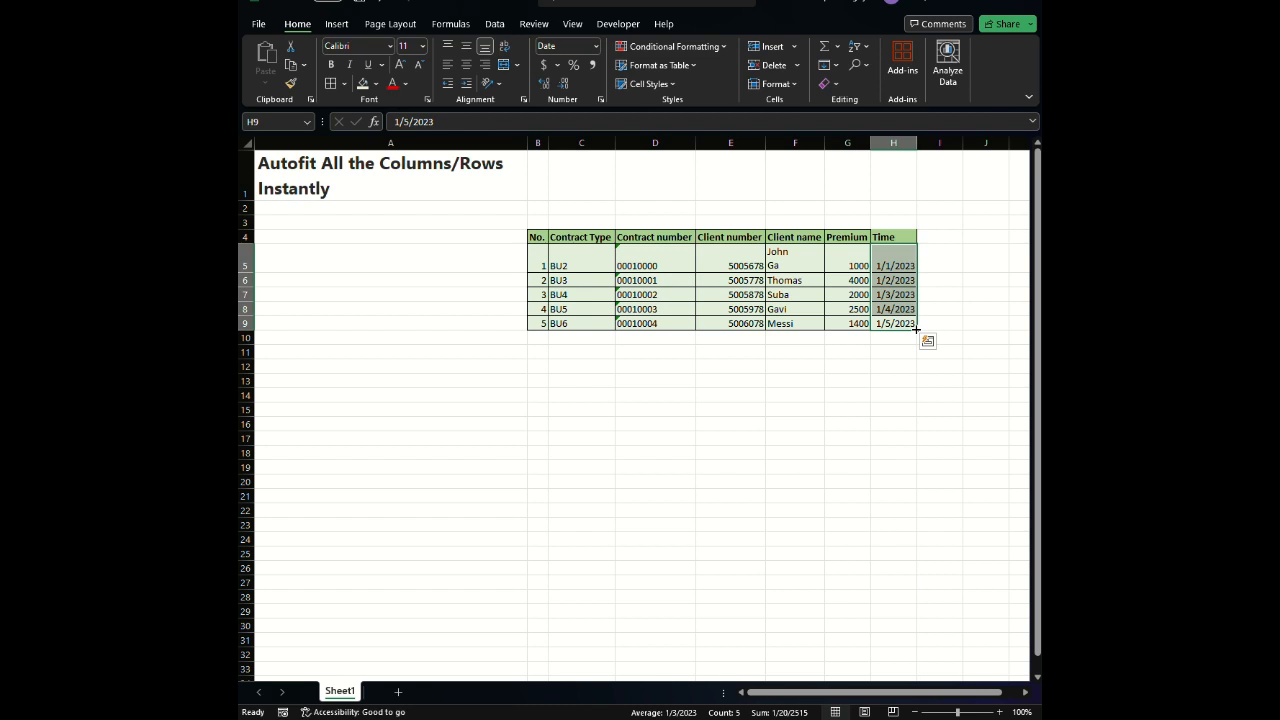
- Clear the dates in H6:H9 and fill the date series from H5 into H6 with Fill Series
{"action": "mouse_move", "coordinate": [916, 329]}
{"action": "left_mouse_down"}
{"action": "mouse_move", "coordinate": [912, 290]}
{"action": "mouse_move", "coordinate": [913, 331]}
{"action": "left_mouse_up"}
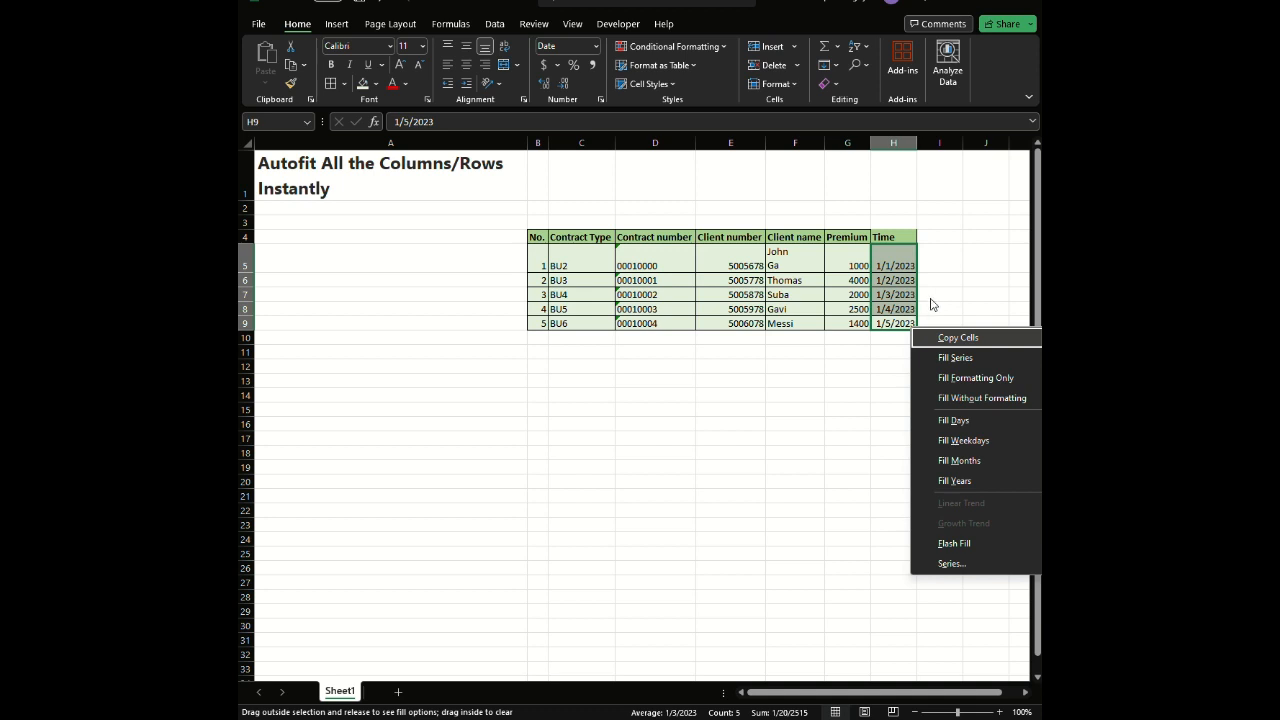
{"action": "left_click", "coordinate": [968, 370]}
{"action": "left_click_drag", "start_coordinate": [895, 281], "coordinate": [904, 320]}
{"action": "key", "text": "Delete"}
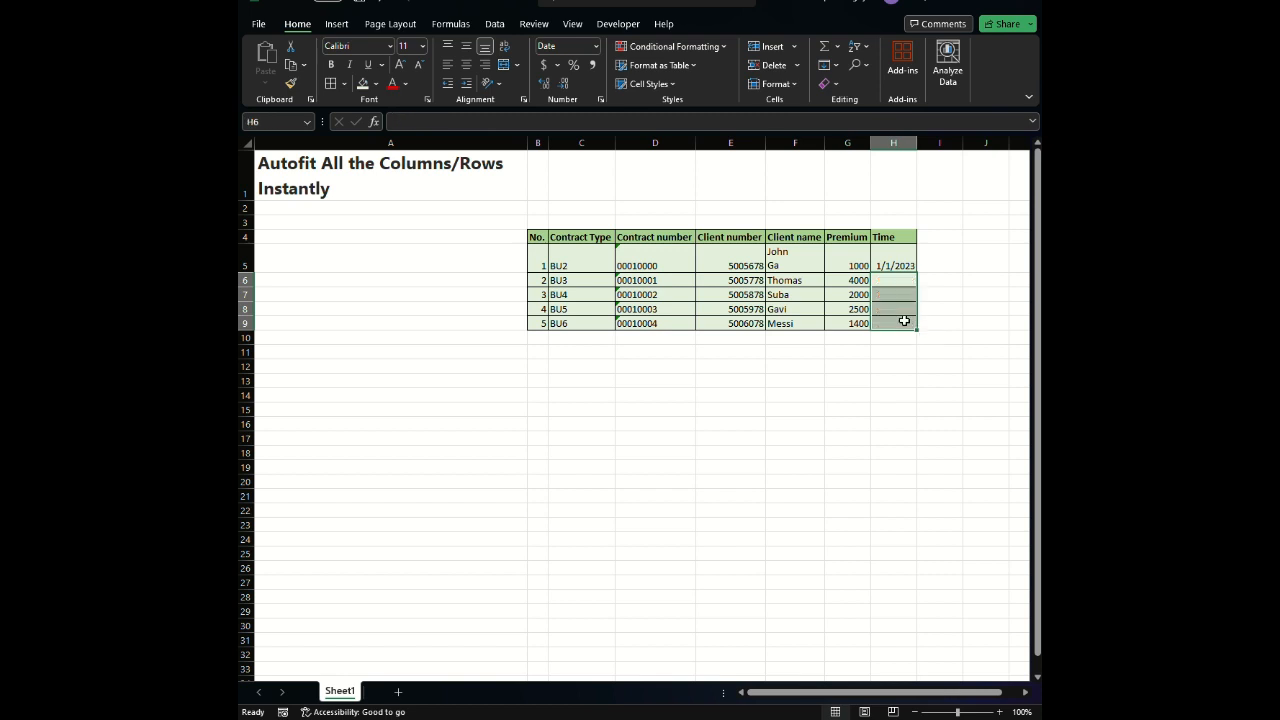
{"action": "left_click", "coordinate": [909, 268]}
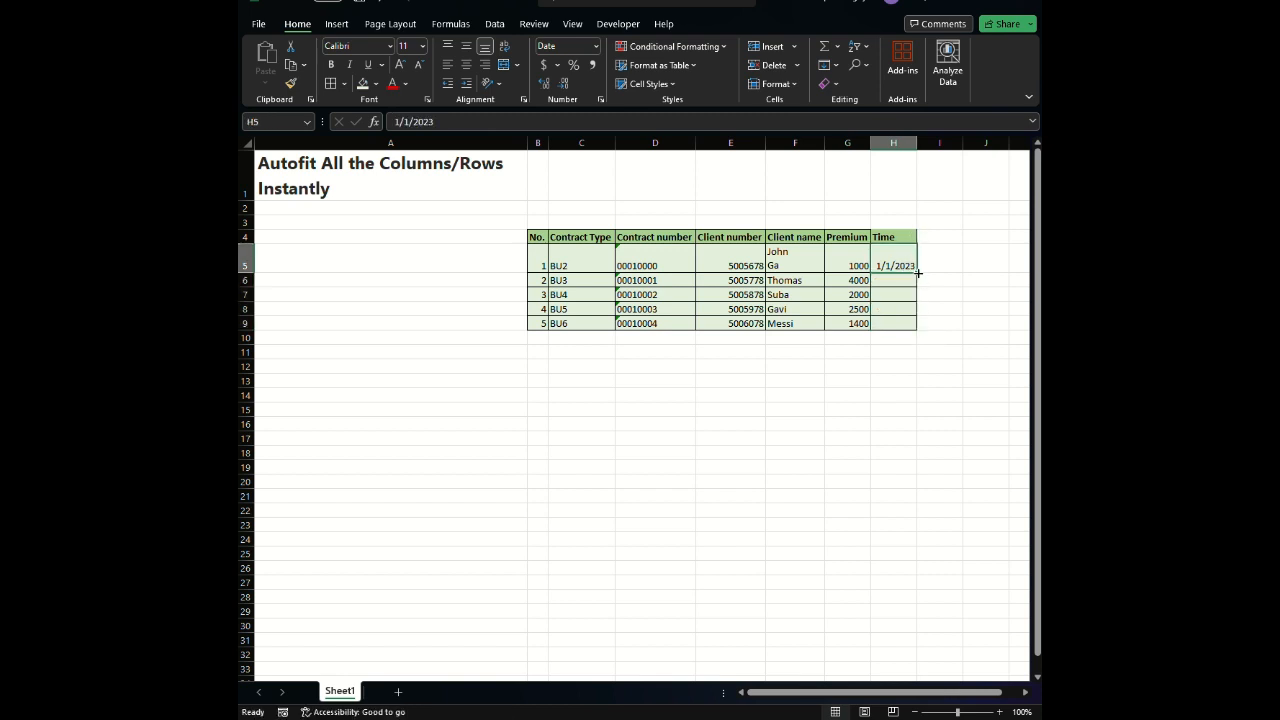
{"action": "left_click_drag", "start_coordinate": [918, 272], "coordinate": [920, 284]}
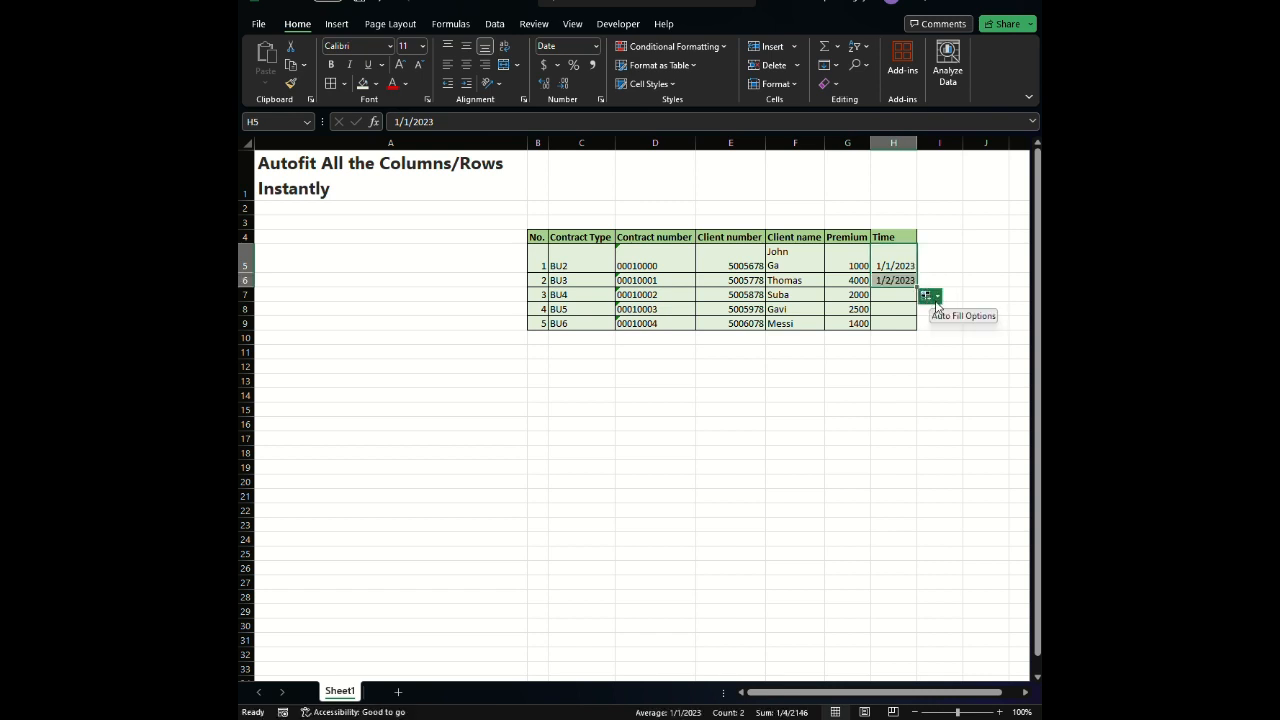
{"action": "left_click", "coordinate": [938, 297]}
{"action": "left_click", "coordinate": [950, 330]}
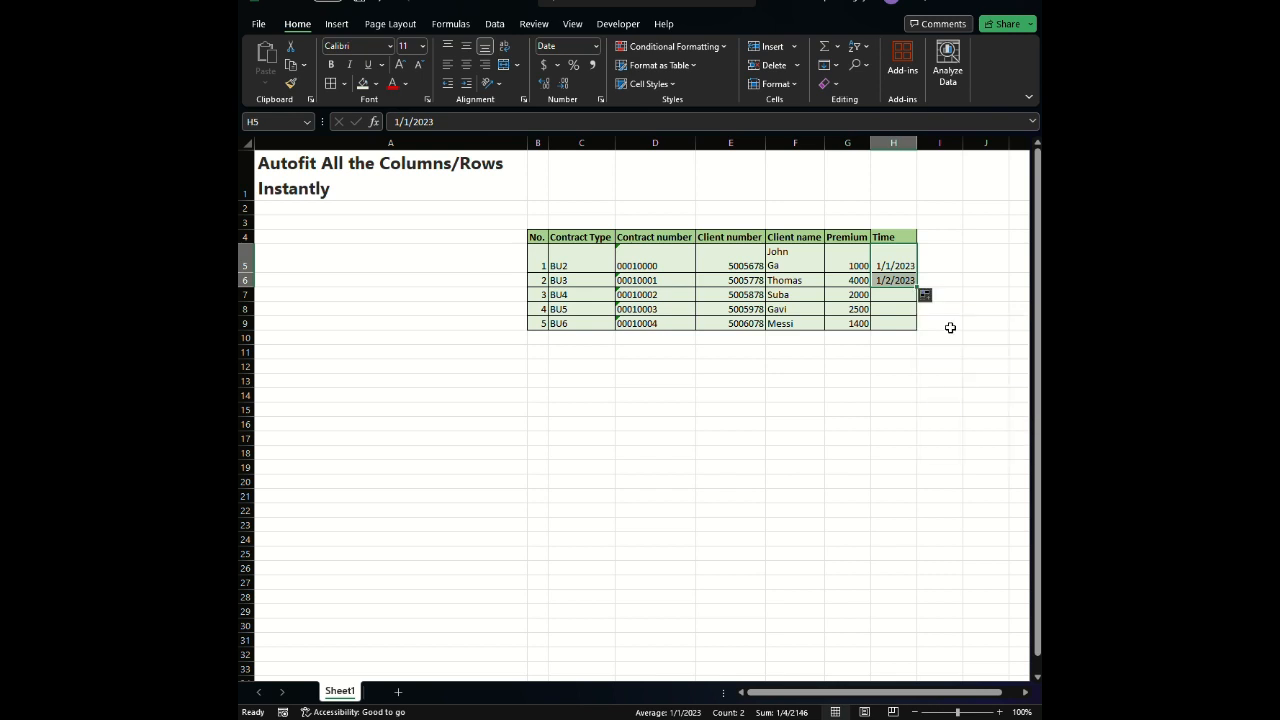
{"action": "left_click", "coordinate": [929, 297]}
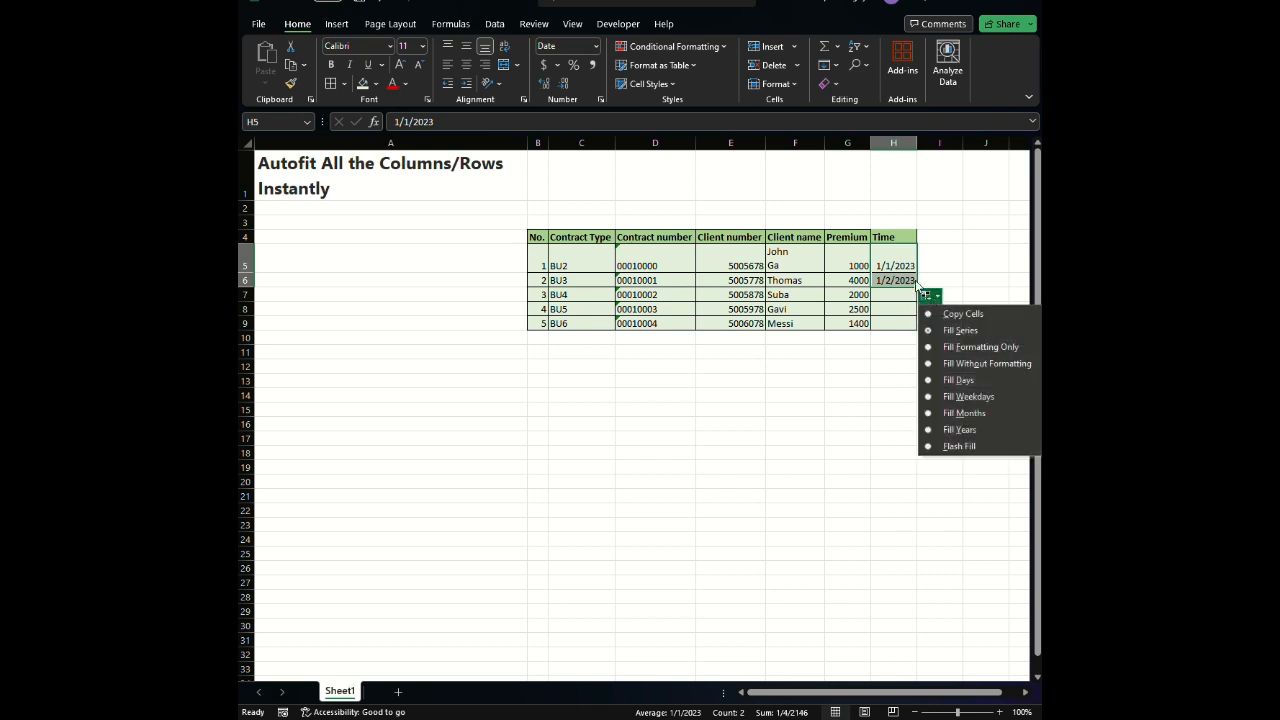
{"action": "right_click", "coordinate": [906, 266]}
{"action": "key", "text": "Escape"}
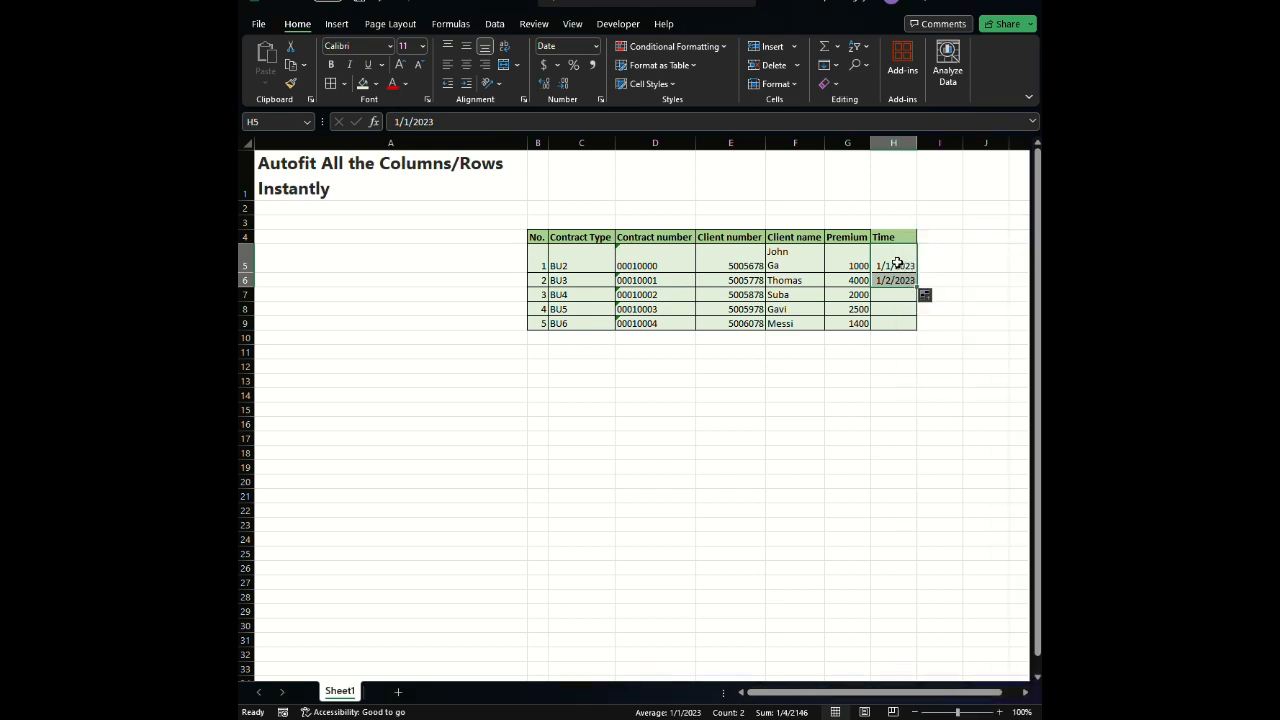
{"action": "left_click", "coordinate": [898, 262]}
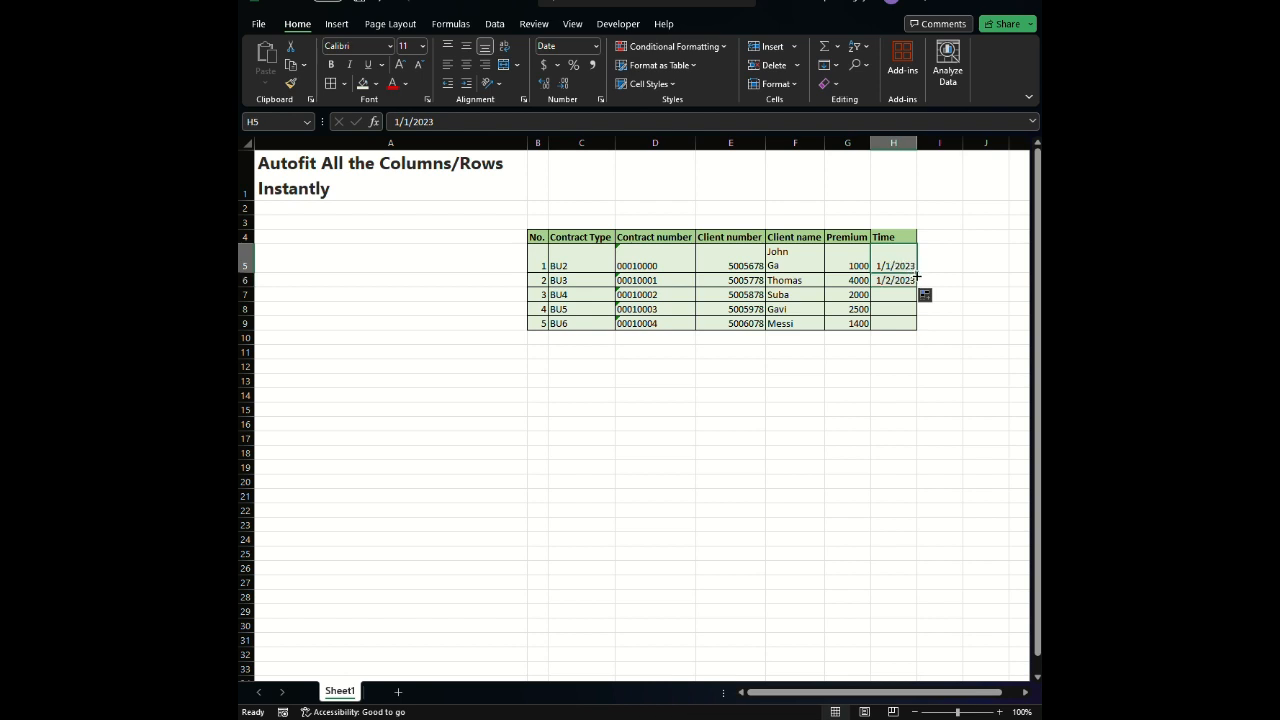
{"action": "left_click_drag", "start_coordinate": [903, 263], "coordinate": [918, 290]}
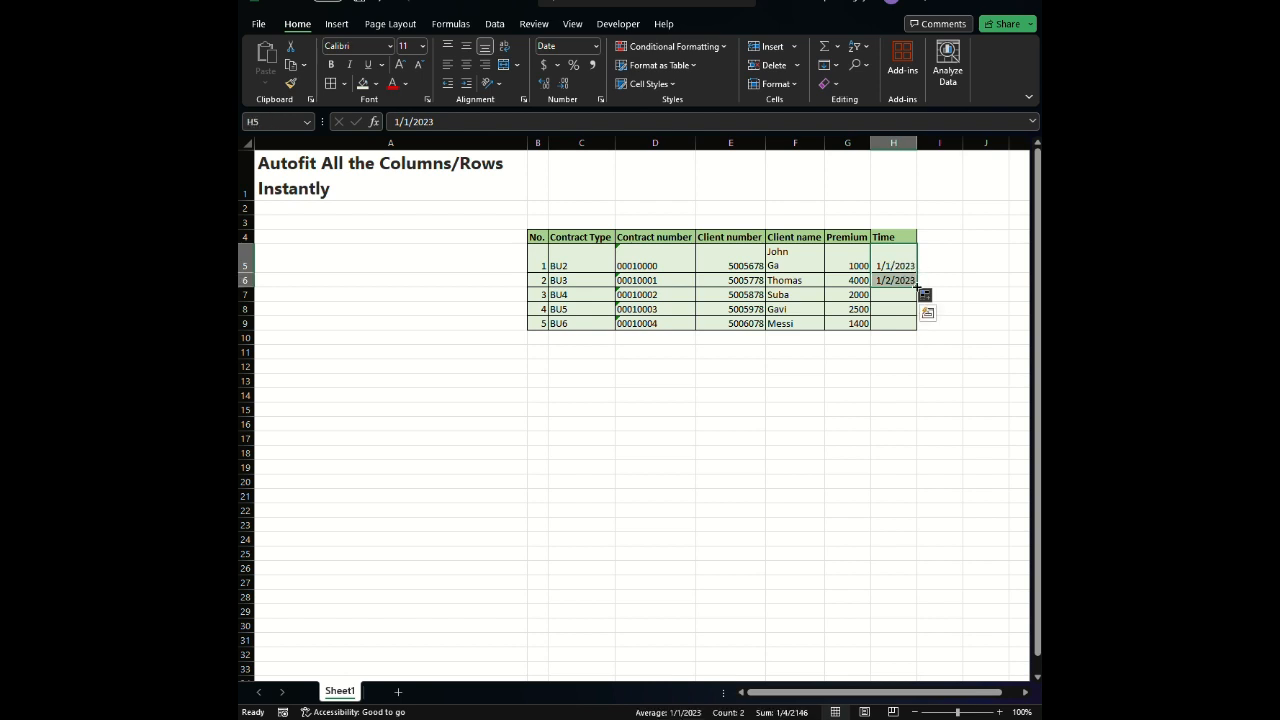
{"action": "left_click", "coordinate": [926, 296]}
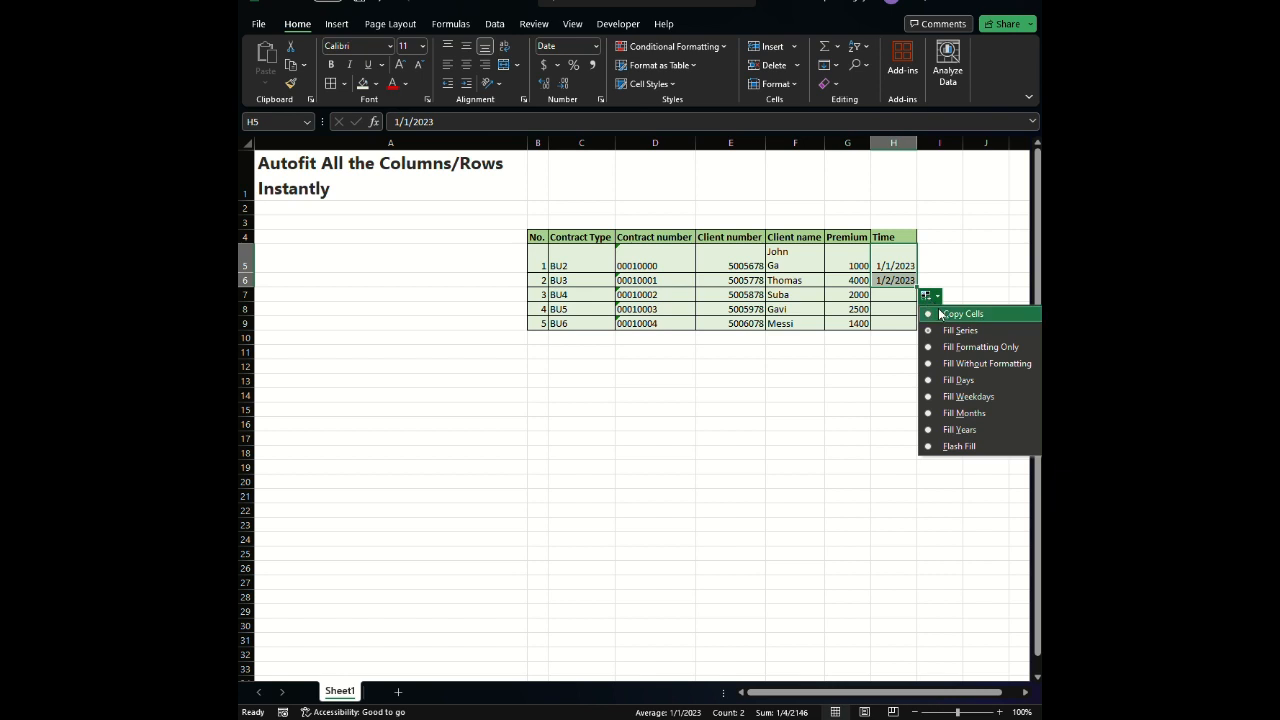
{"action": "left_click", "coordinate": [968, 388]}
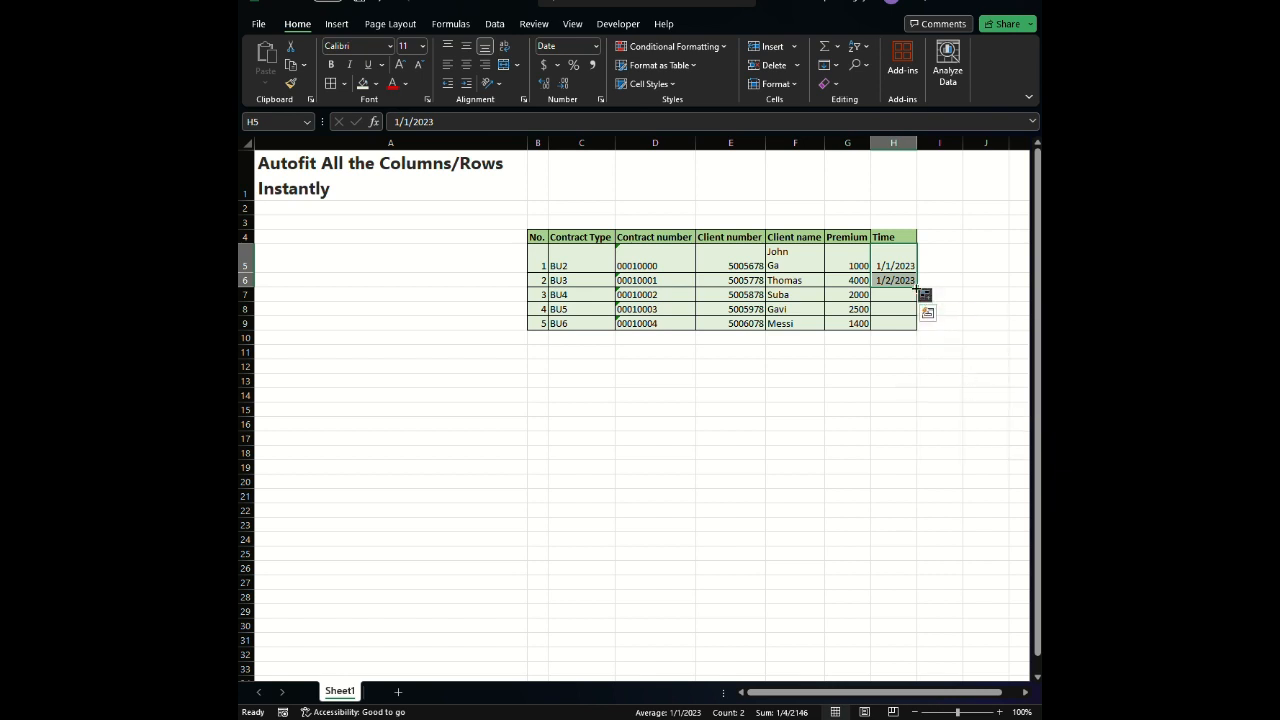
- Fill the Time column from H5 down to H9 in daily steps with Fill Days
{"action": "left_click_drag", "start_coordinate": [916, 287], "coordinate": [919, 328]}
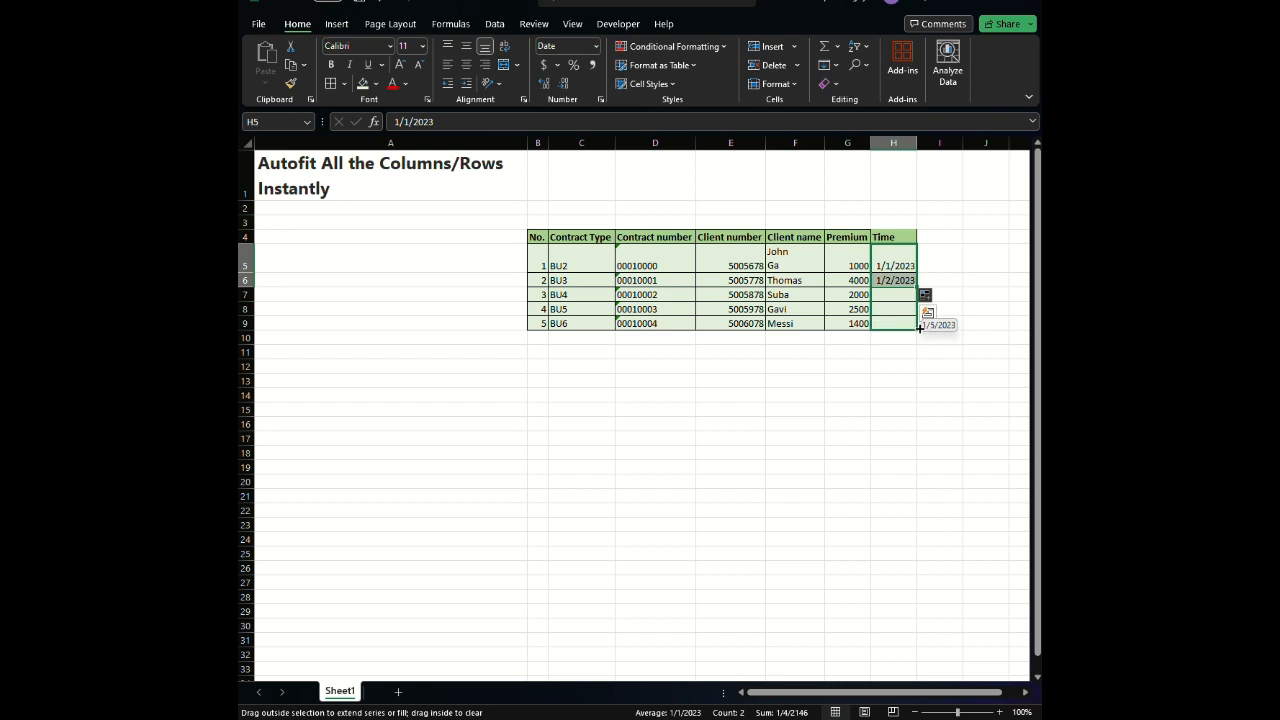
{"action": "mouse_move", "coordinate": [919, 328]}
{"action": "left_mouse_down"}
{"action": "mouse_move", "coordinate": [910, 266]}
{"action": "mouse_move", "coordinate": [918, 332]}
{"action": "left_mouse_up"}
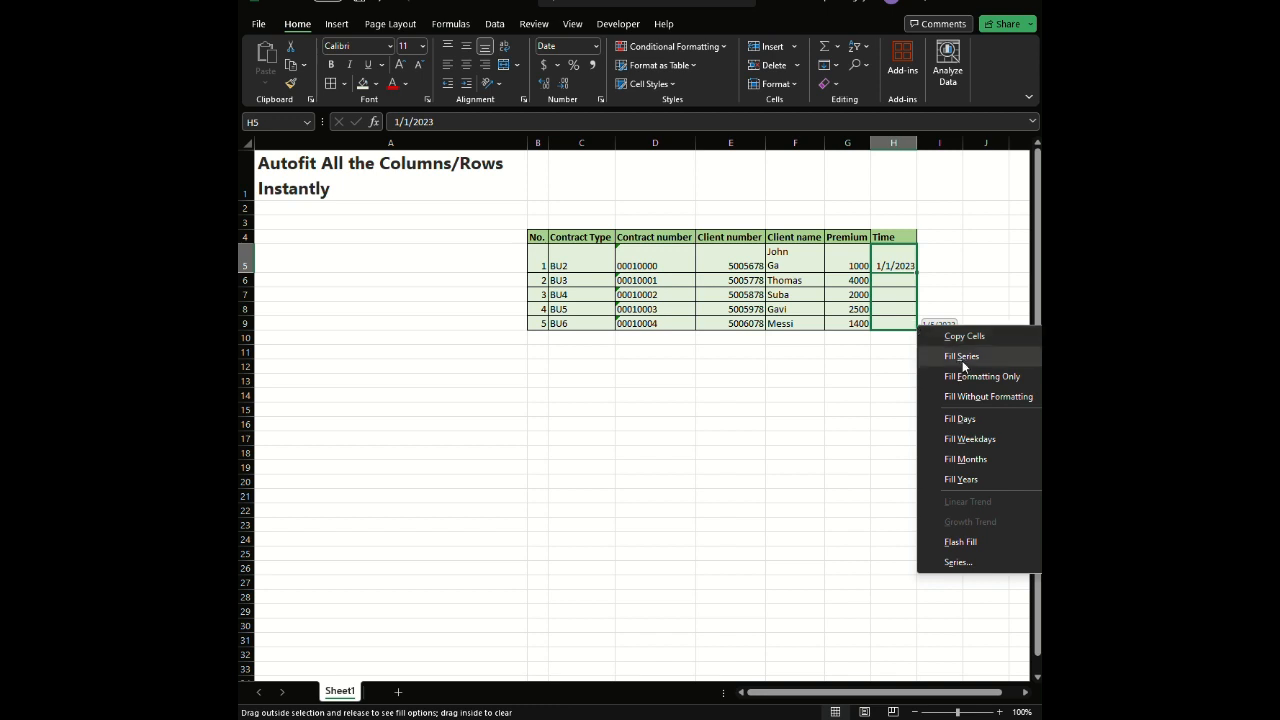
{"action": "left_click", "coordinate": [968, 421]}
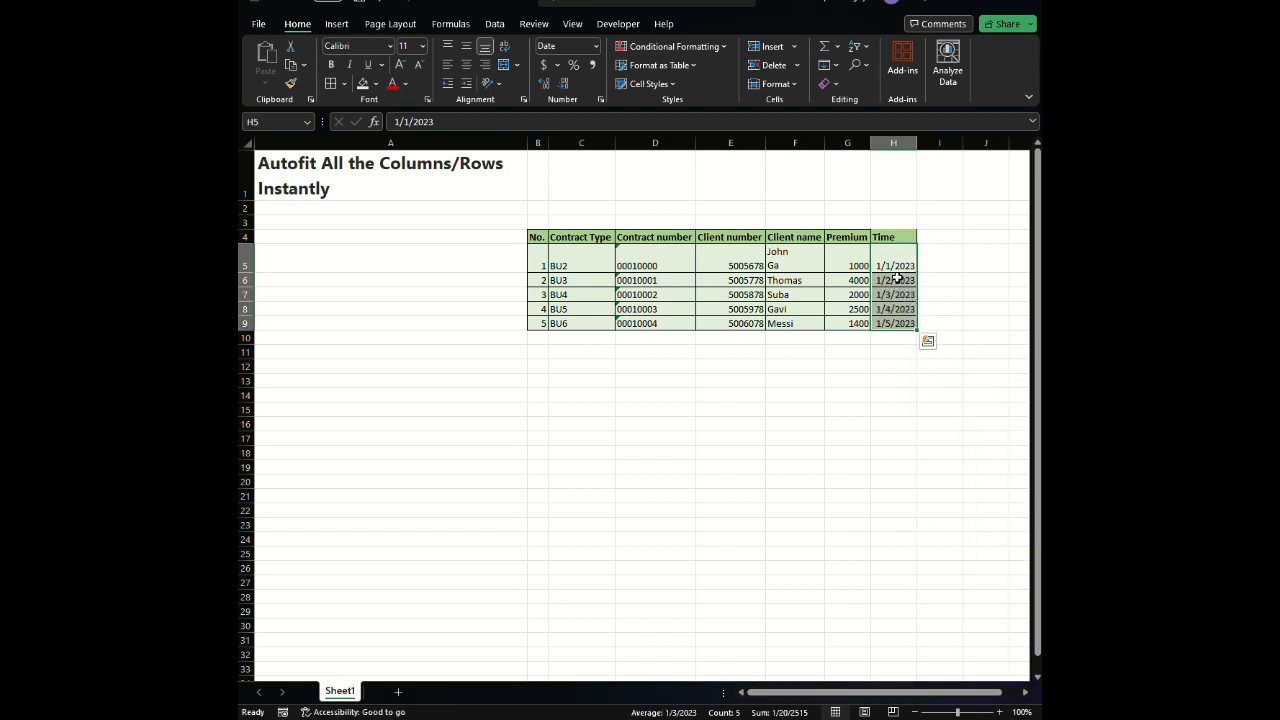
- Clear the daily dates in H6:H9 and refill from H5 down to H9 with Fill Months
{"action": "left_click_drag", "start_coordinate": [890, 280], "coordinate": [904, 323]}
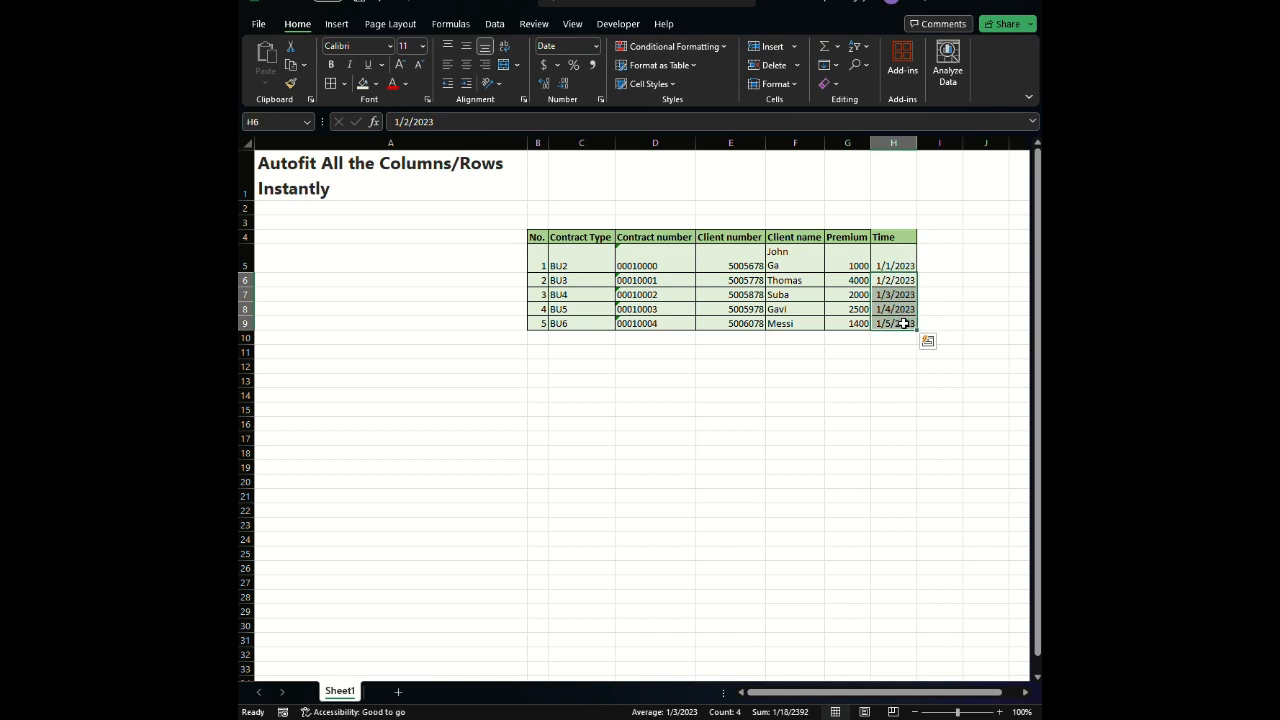
{"action": "key", "text": "Delete"}
{"action": "left_click", "coordinate": [897, 262]}
{"action": "left_click_drag", "start_coordinate": [916, 272], "coordinate": [914, 330]}
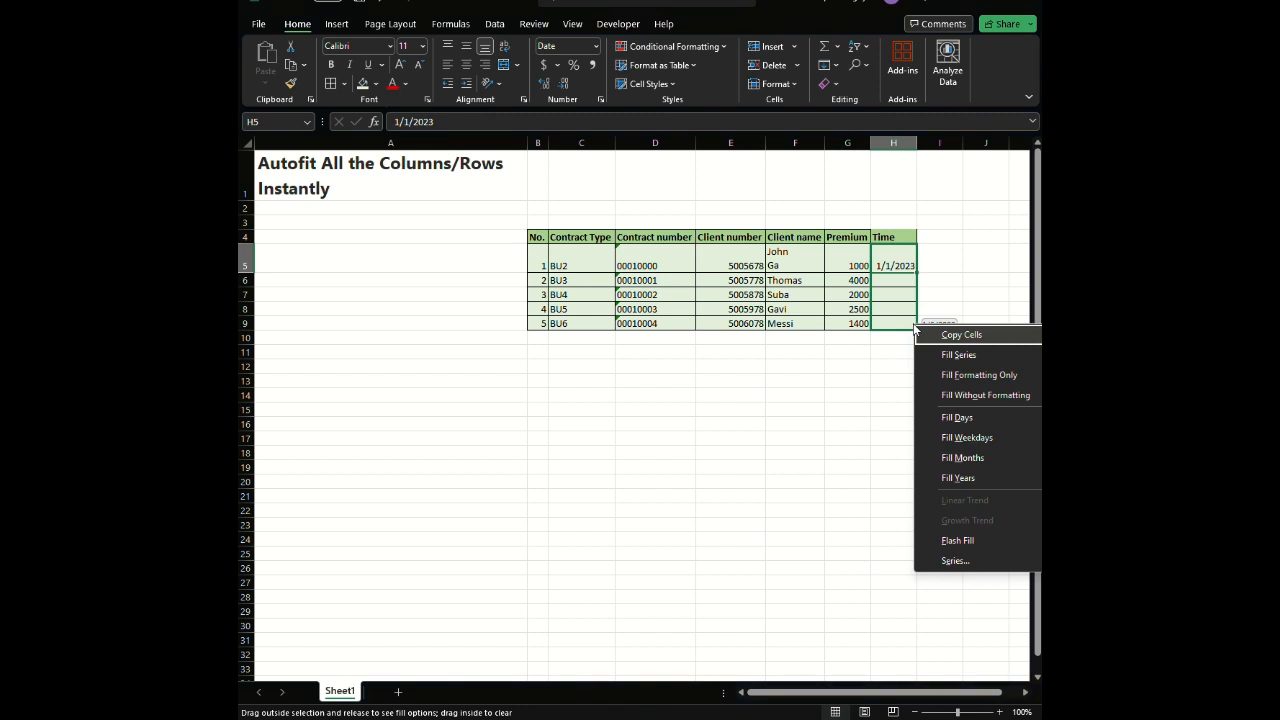
{"action": "left_click", "coordinate": [966, 457]}
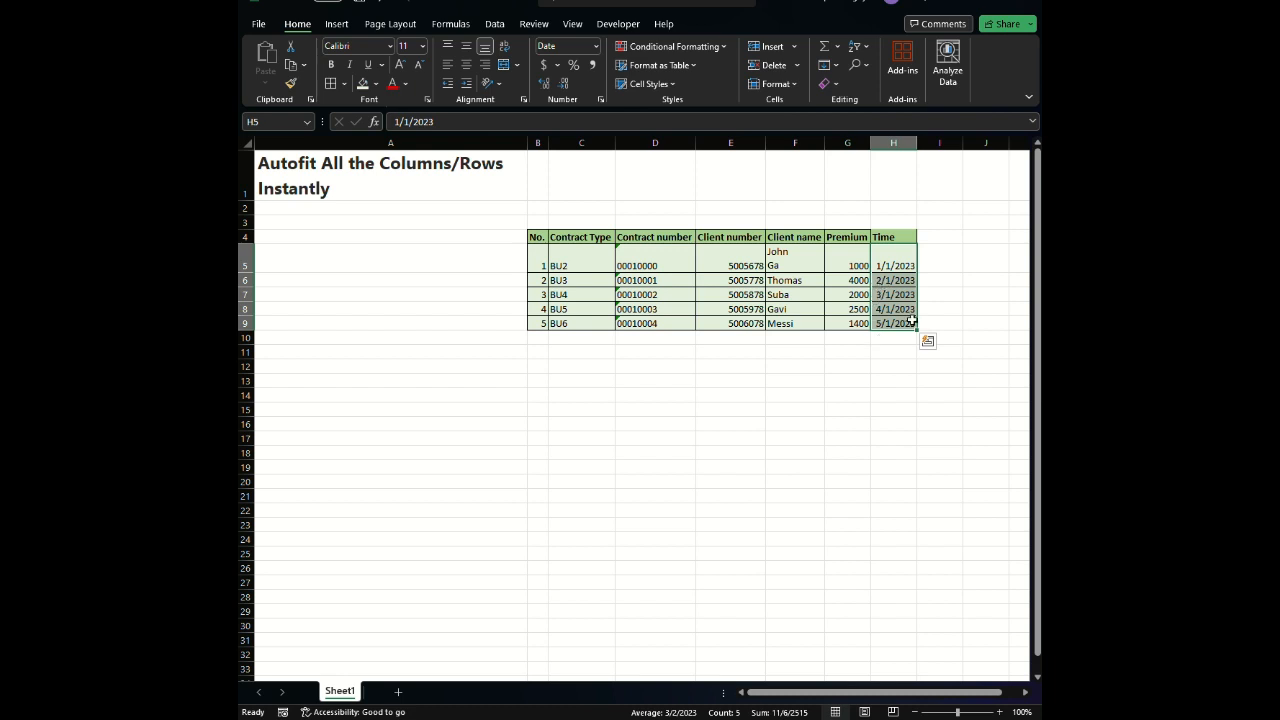
- Clear the monthly dates in H6:H9 and refill from H5 down to H9 with Fill Years
{"action": "left_click_drag", "start_coordinate": [906, 281], "coordinate": [903, 325]}
{"action": "key", "text": "Delete"}
{"action": "left_click", "coordinate": [903, 262]}
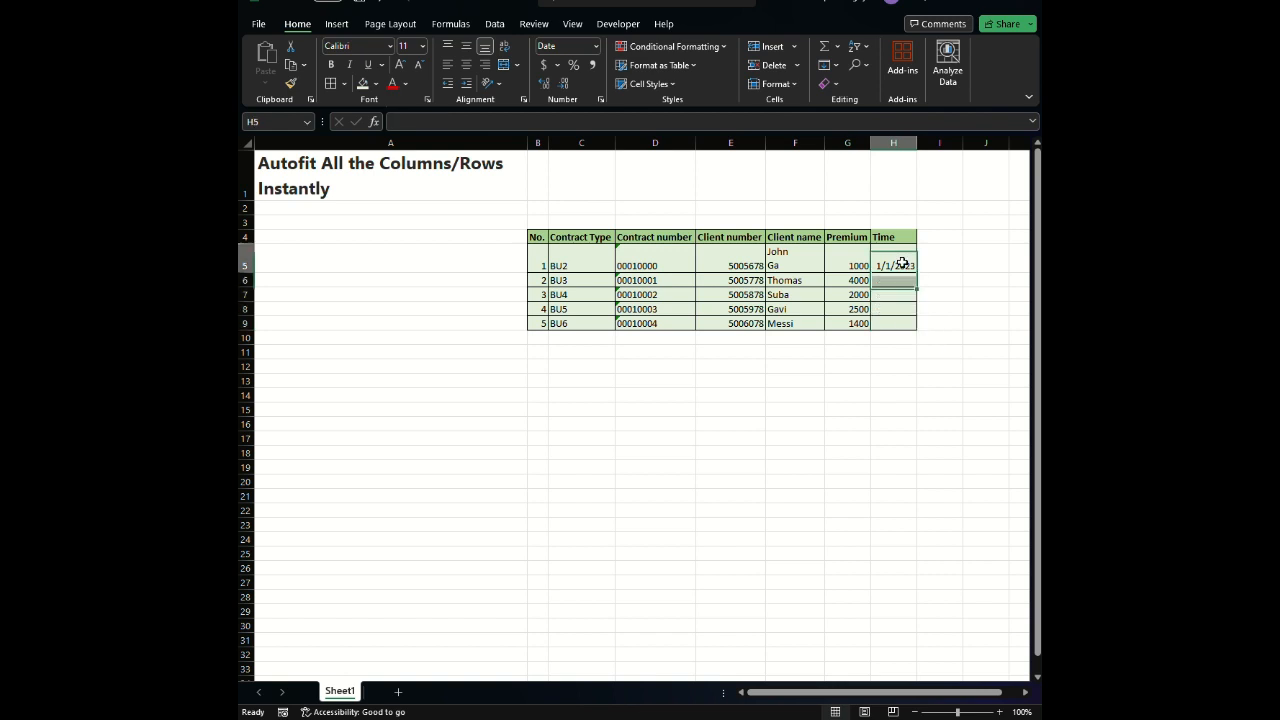
{"action": "left_click_drag", "start_coordinate": [917, 272], "coordinate": [917, 331]}
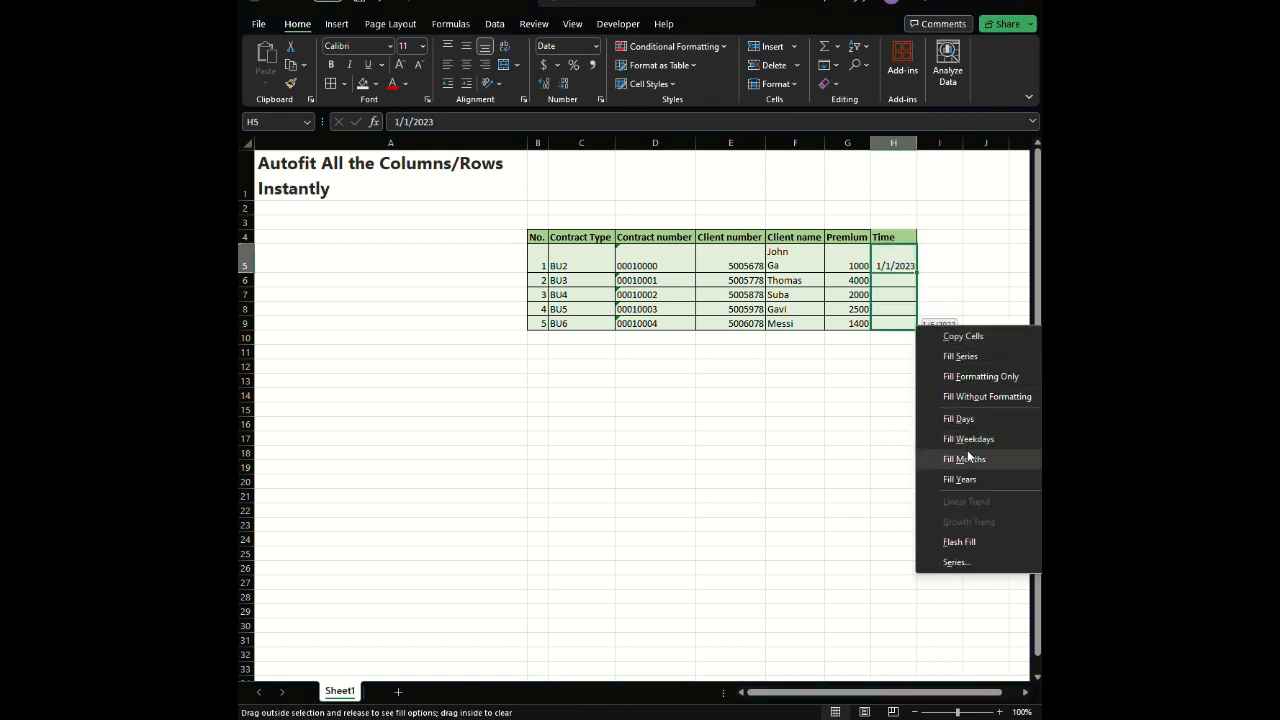
{"action": "left_click", "coordinate": [959, 480]}
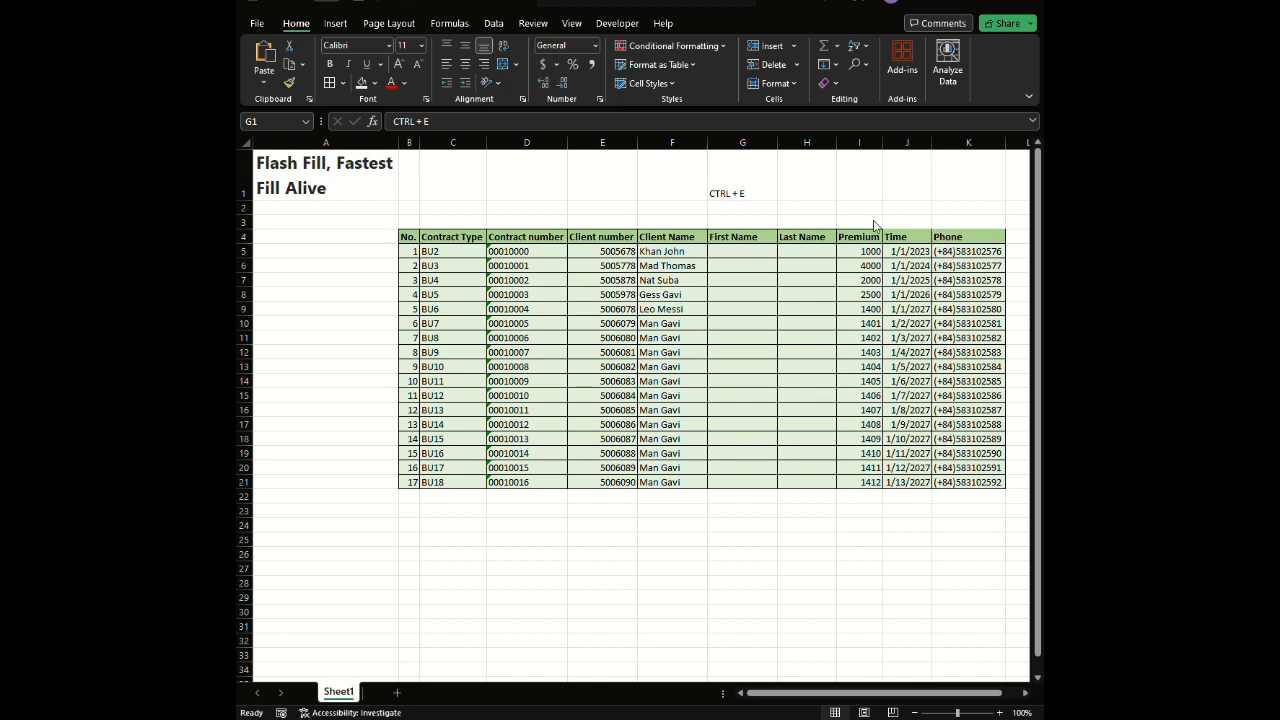
{"action": "left_click", "coordinate": [290, 167]}
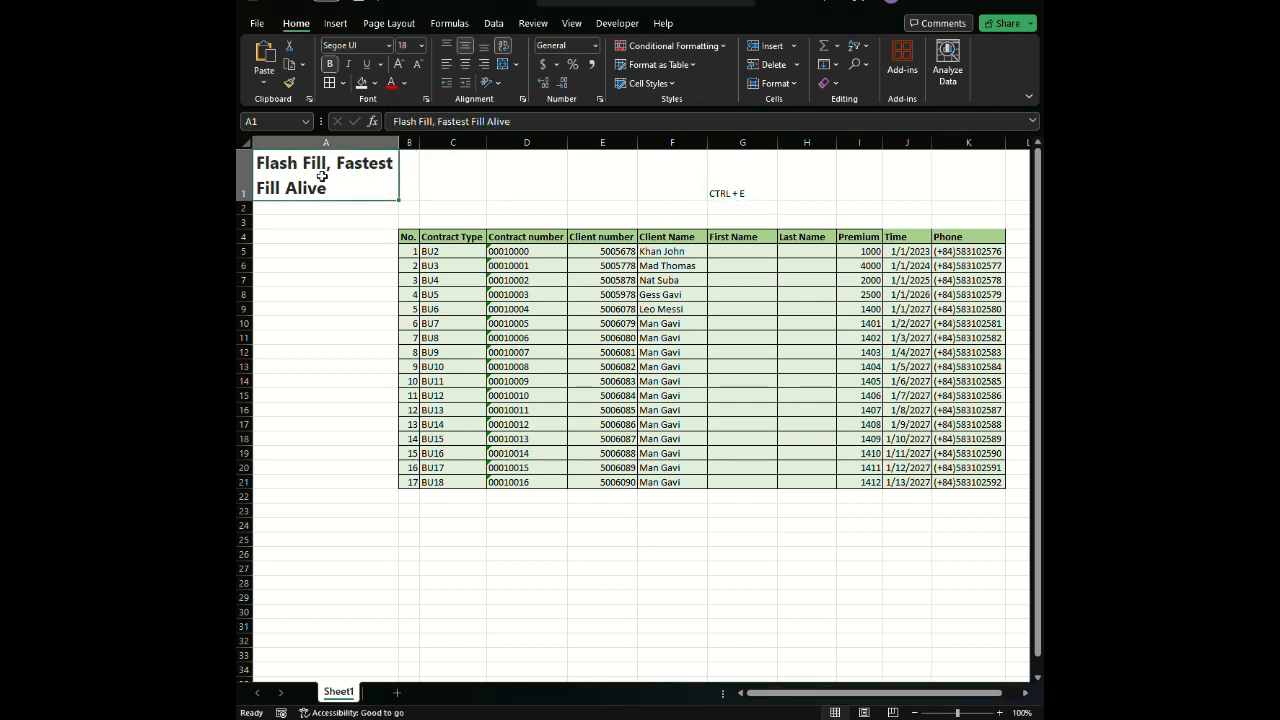
{"action": "left_click", "coordinate": [671, 238]}
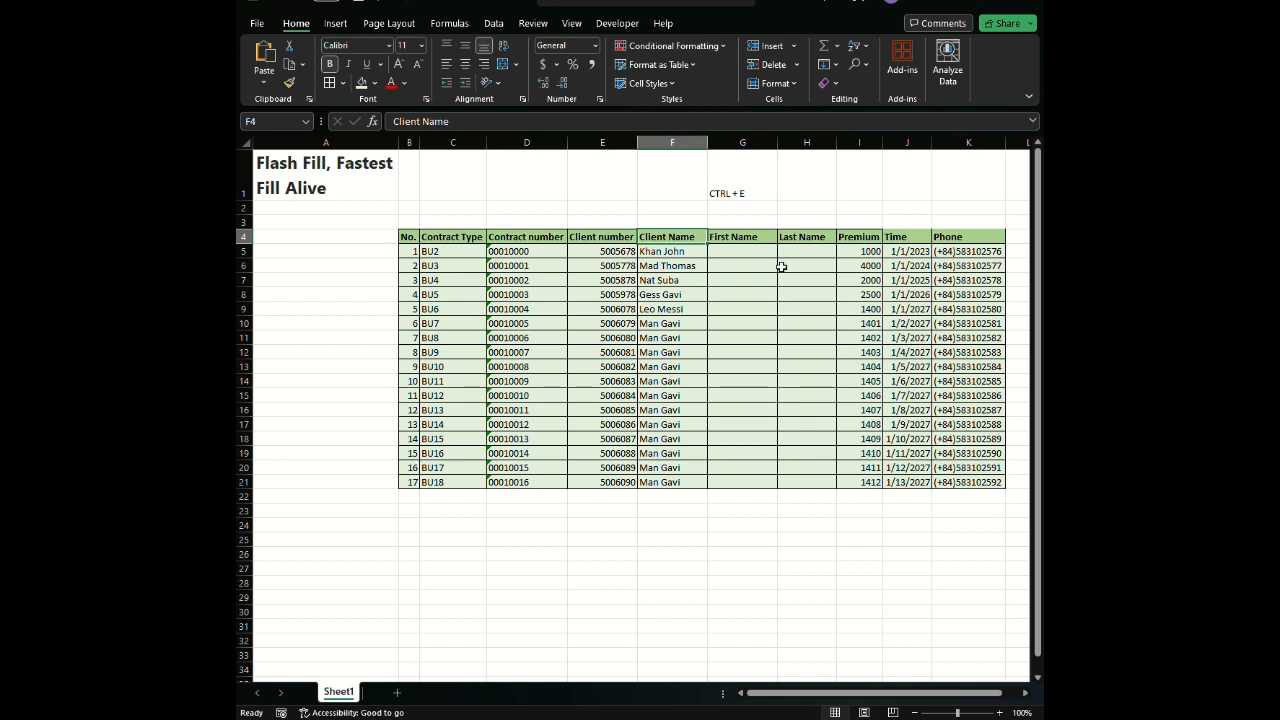
- Change the country code of the phone number in K6 to +45 and in K7 to +64
{"action": "left_click_drag", "start_coordinate": [812, 697], "coordinate": [858, 698]}
{"action": "left_click", "coordinate": [985, 250]}
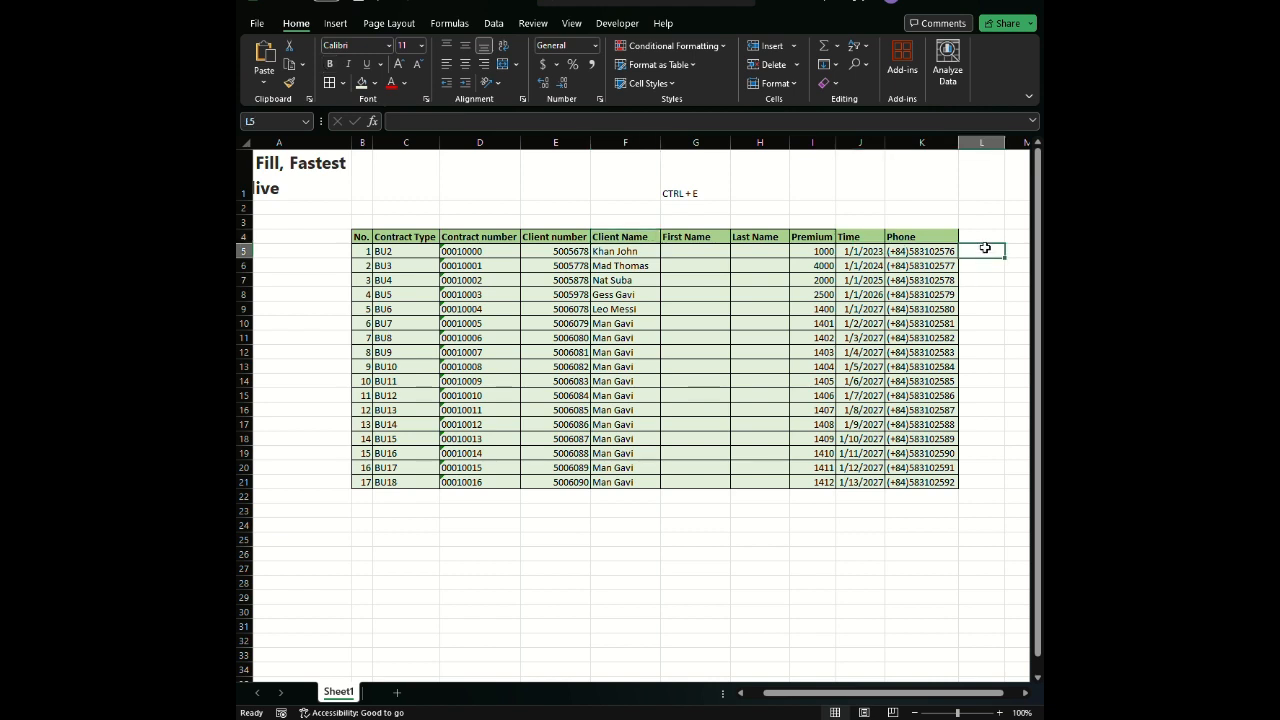
{"action": "double_click", "coordinate": [899, 265]}
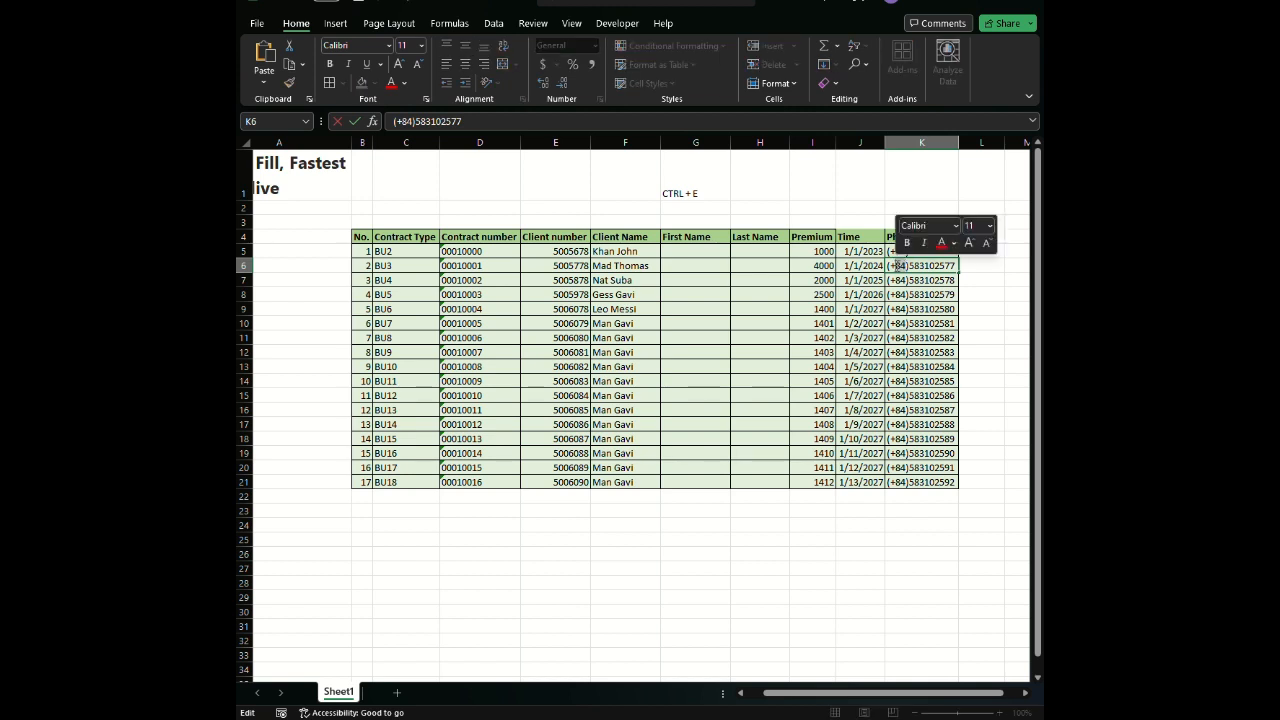
{"action": "type", "text": "45"}
{"action": "key", "text": "Return"}
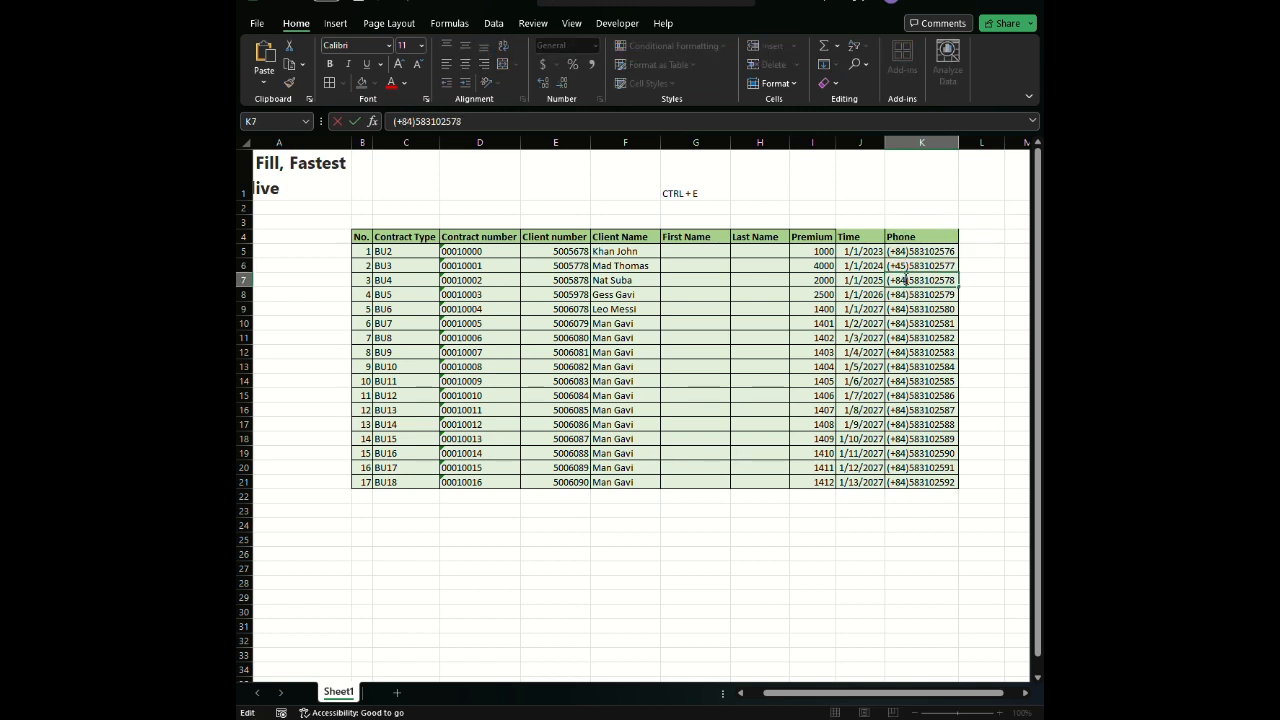
{"action": "double_click", "coordinate": [900, 280]}
{"action": "type", "text": "674"}
{"action": "key", "text": "Return"}
{"action": "double_click", "coordinate": [905, 280]}
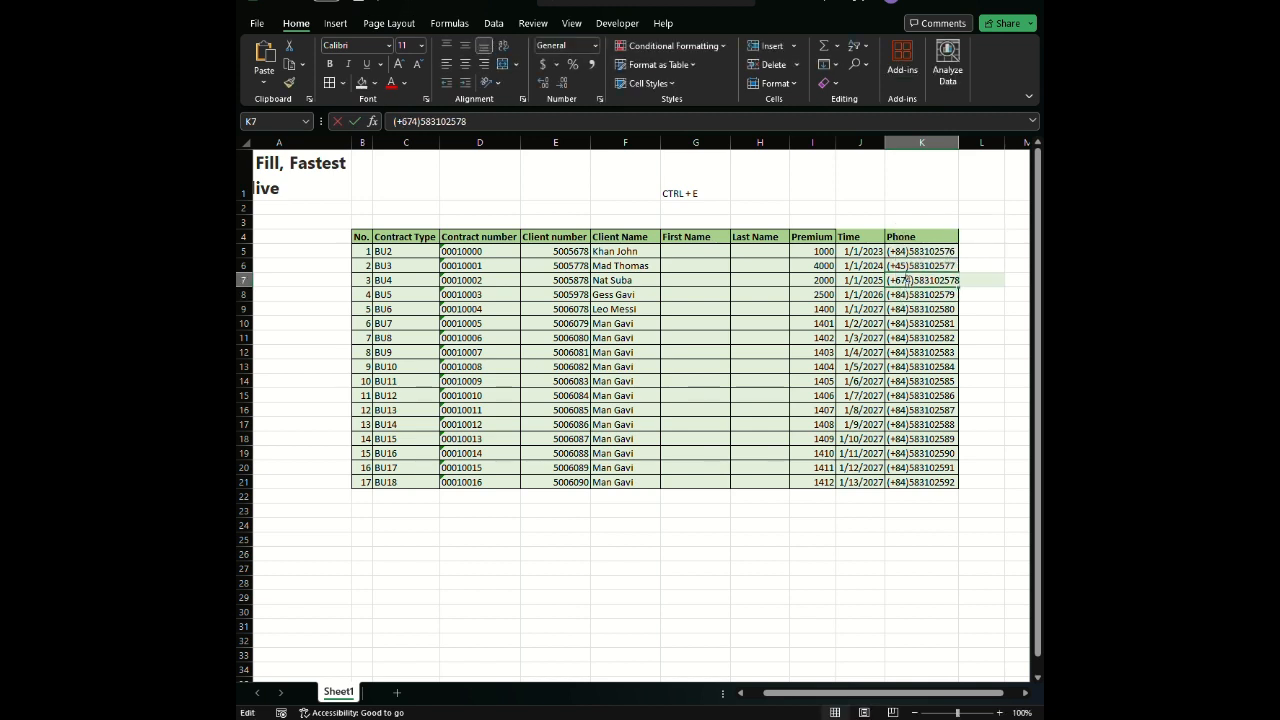
{"action": "key", "text": "BackSpace"}
{"action": "key", "text": "Return"}
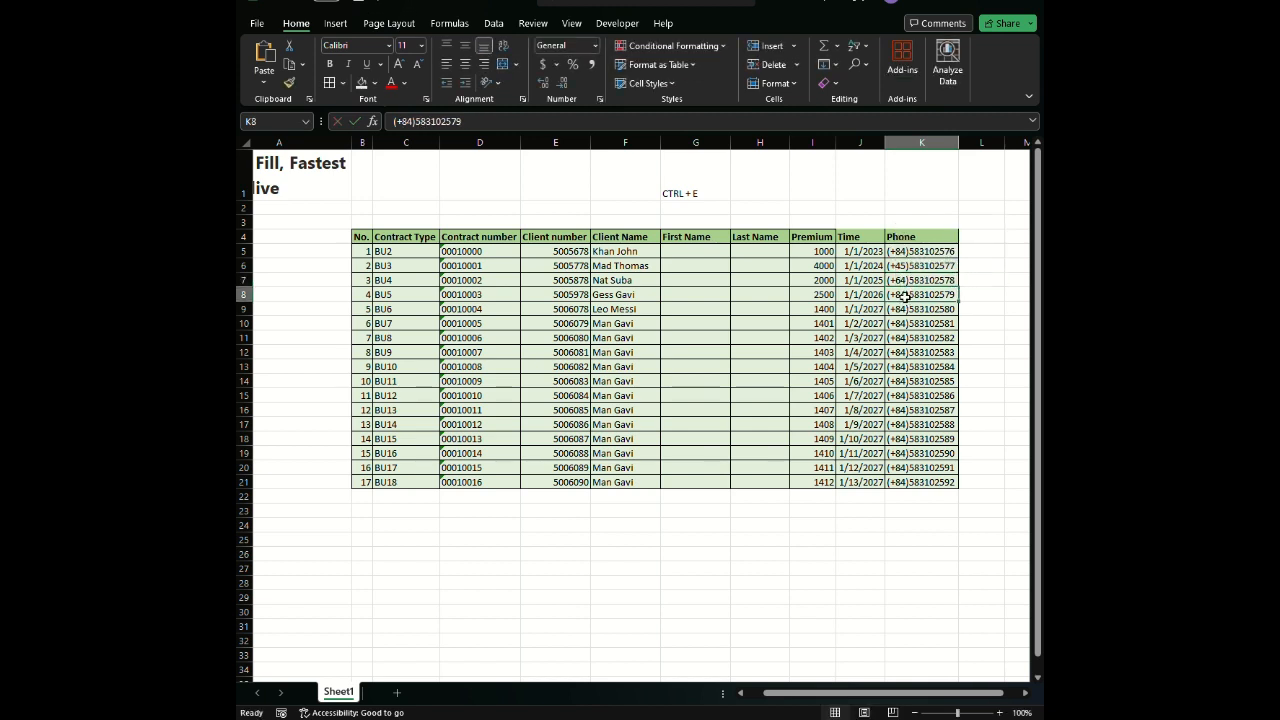
- Change the country code of the phone number in K8 to +74 and in K9 to +94
{"action": "double_click", "coordinate": [902, 294]}
{"action": "double_click", "coordinate": [900, 294]}
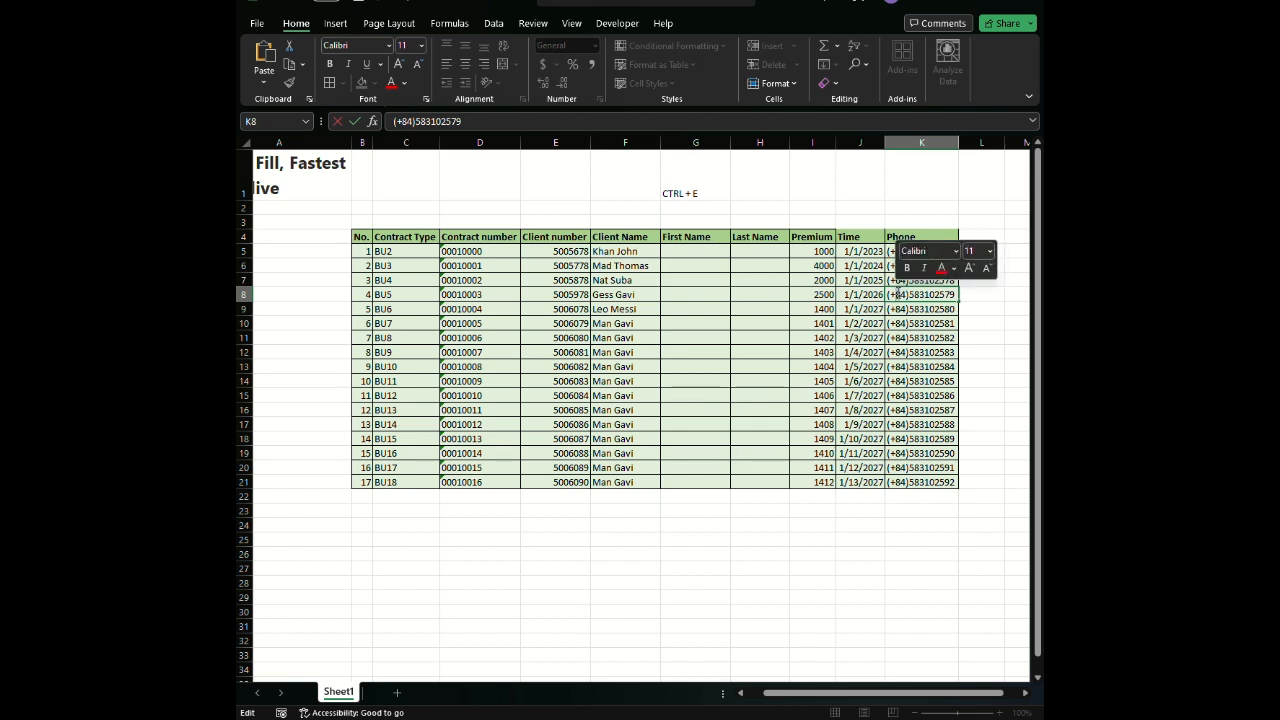
{"action": "type", "text": "784"}
{"action": "key", "text": "BackSpace"}
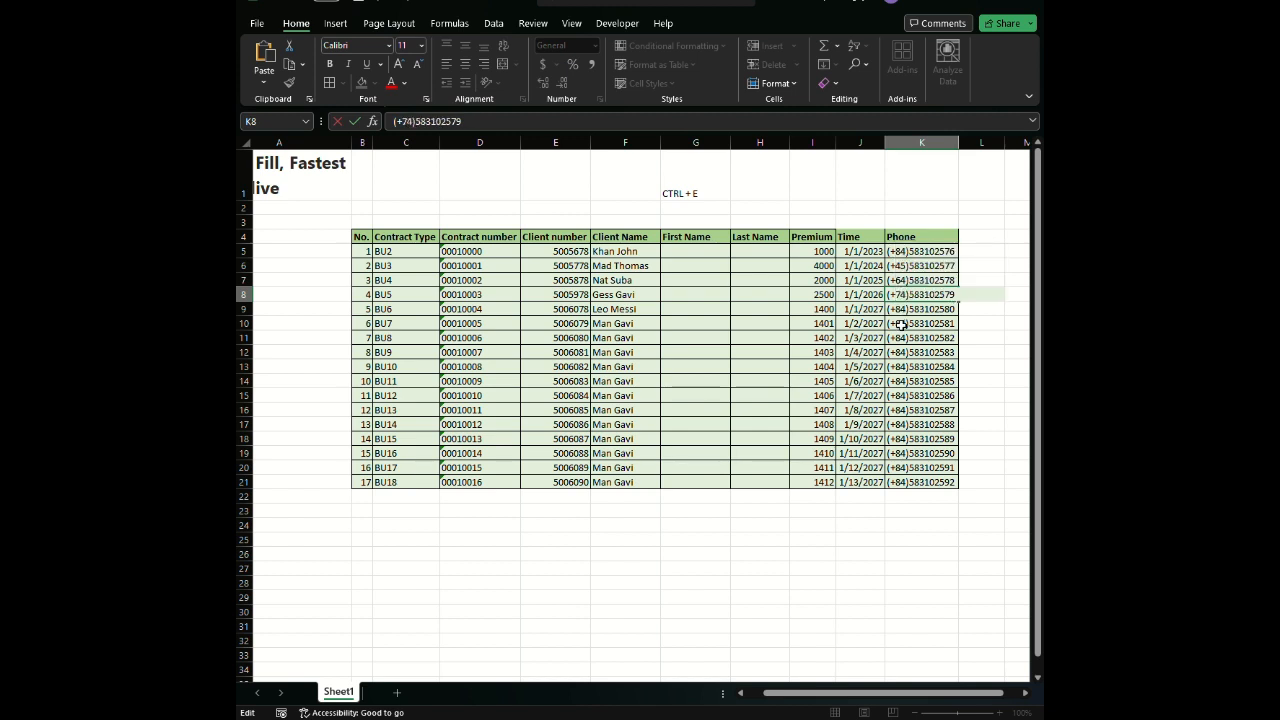
{"action": "left_click", "coordinate": [903, 309]}
{"action": "double_click", "coordinate": [897, 309]}
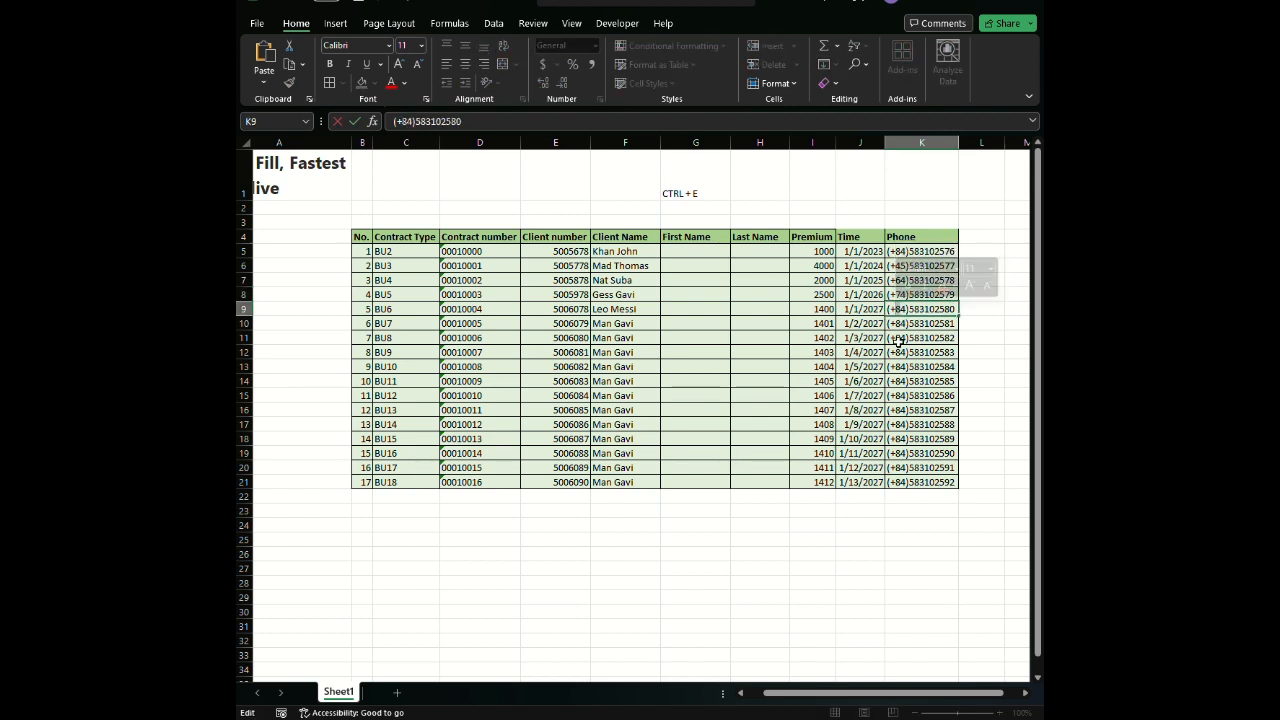
{"action": "type", "text": "9"}
{"action": "left_click", "coordinate": [898, 341]}
- Set the country codes of the phone numbers in K10 to +14, K11 to +84 and K12 to +89
{"action": "double_click", "coordinate": [903, 323]}
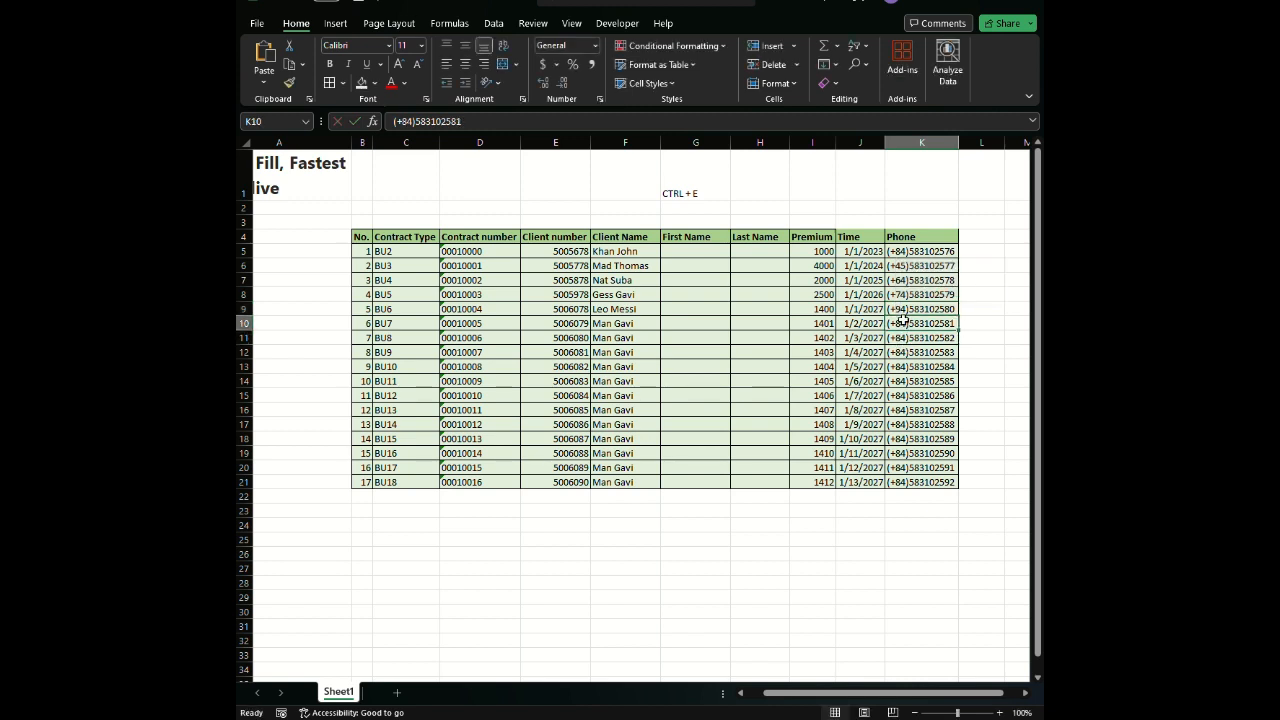
{"action": "double_click", "coordinate": [899, 323]}
{"action": "type", "text": "1"}
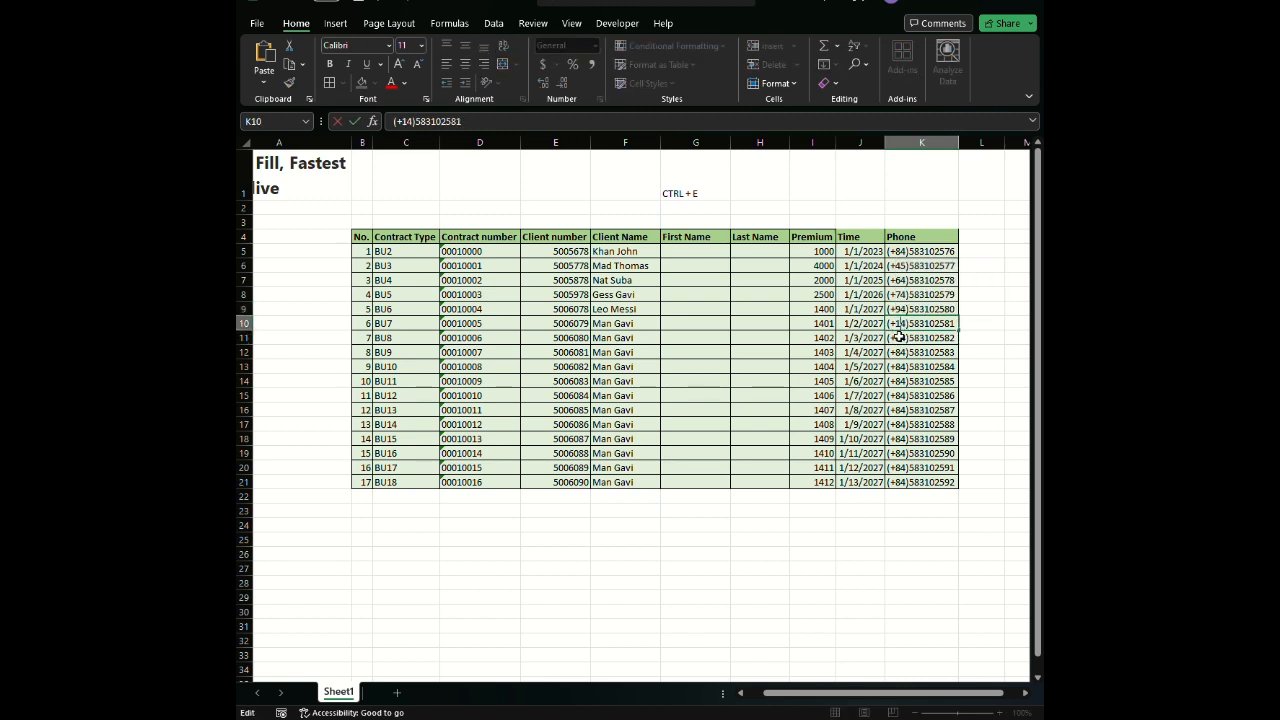
{"action": "left_click", "coordinate": [899, 347]}
{"action": "left_click", "coordinate": [899, 339]}
{"action": "double_click", "coordinate": [899, 338]}
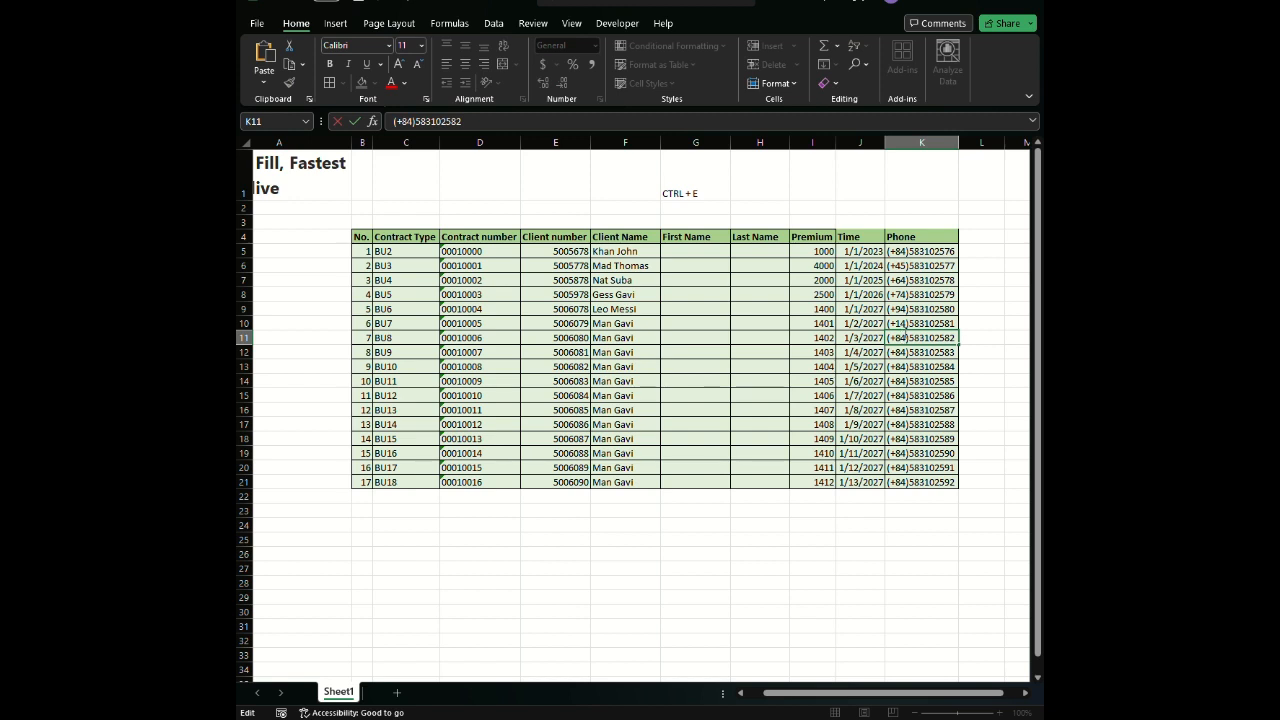
{"action": "type", "text": "84"}
{"action": "left_click", "coordinate": [906, 357]}
{"action": "double_click", "coordinate": [901, 353]}
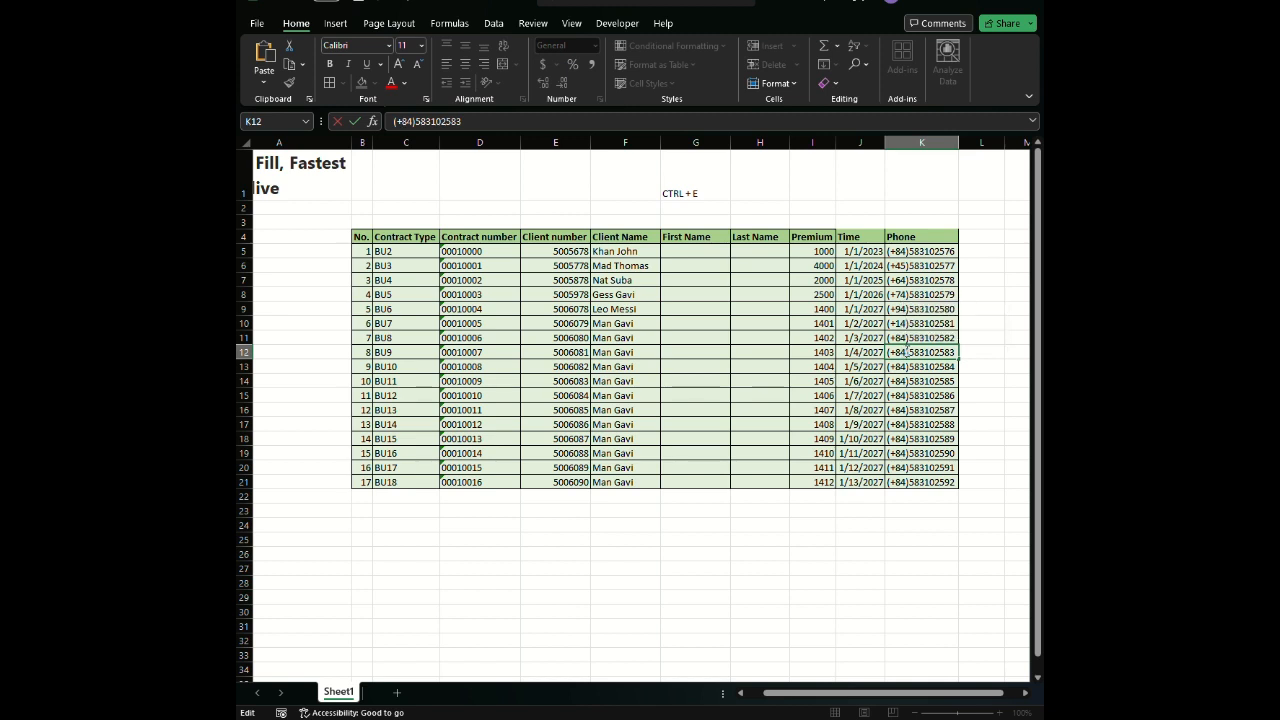
{"action": "double_click", "coordinate": [906, 352]}
{"action": "type", "text": "89"}
{"action": "left_click", "coordinate": [1002, 367]}
- Enter (+84) in L5 as the example and extract the country codes down to L21 with Flash Fill
{"action": "left_click", "coordinate": [980, 250]}
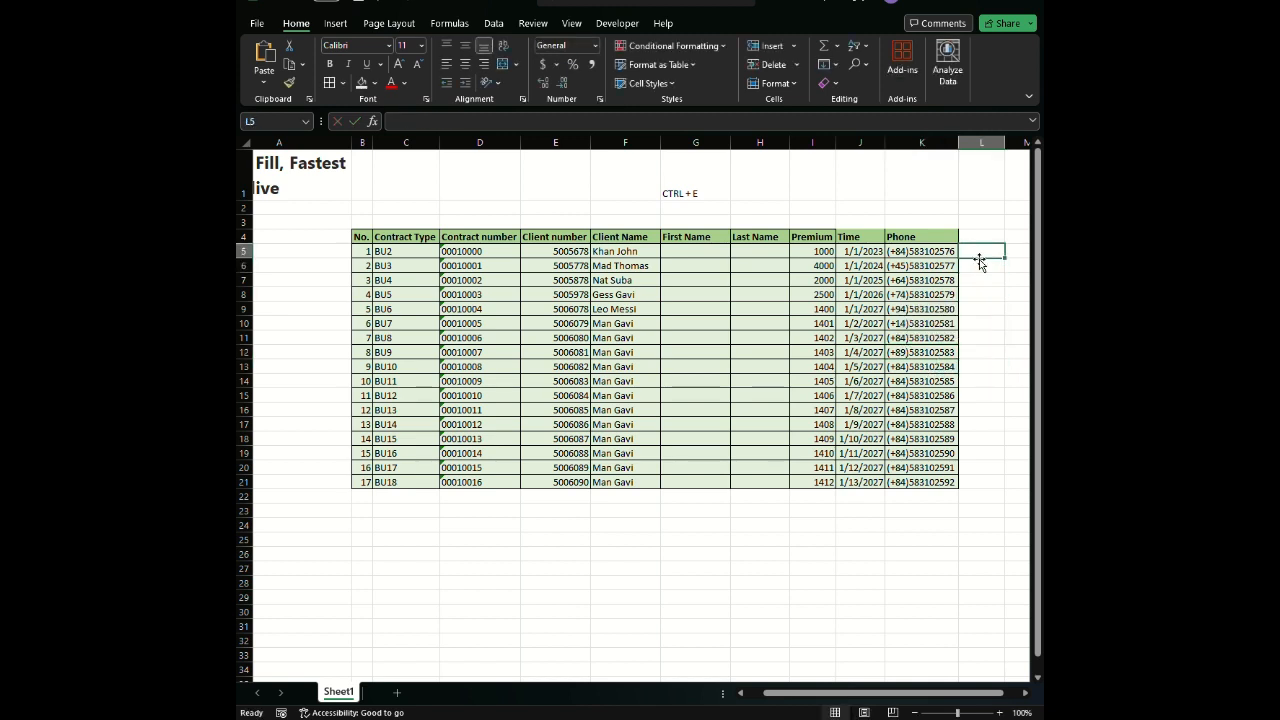
{"action": "type", "text": "(+84"}
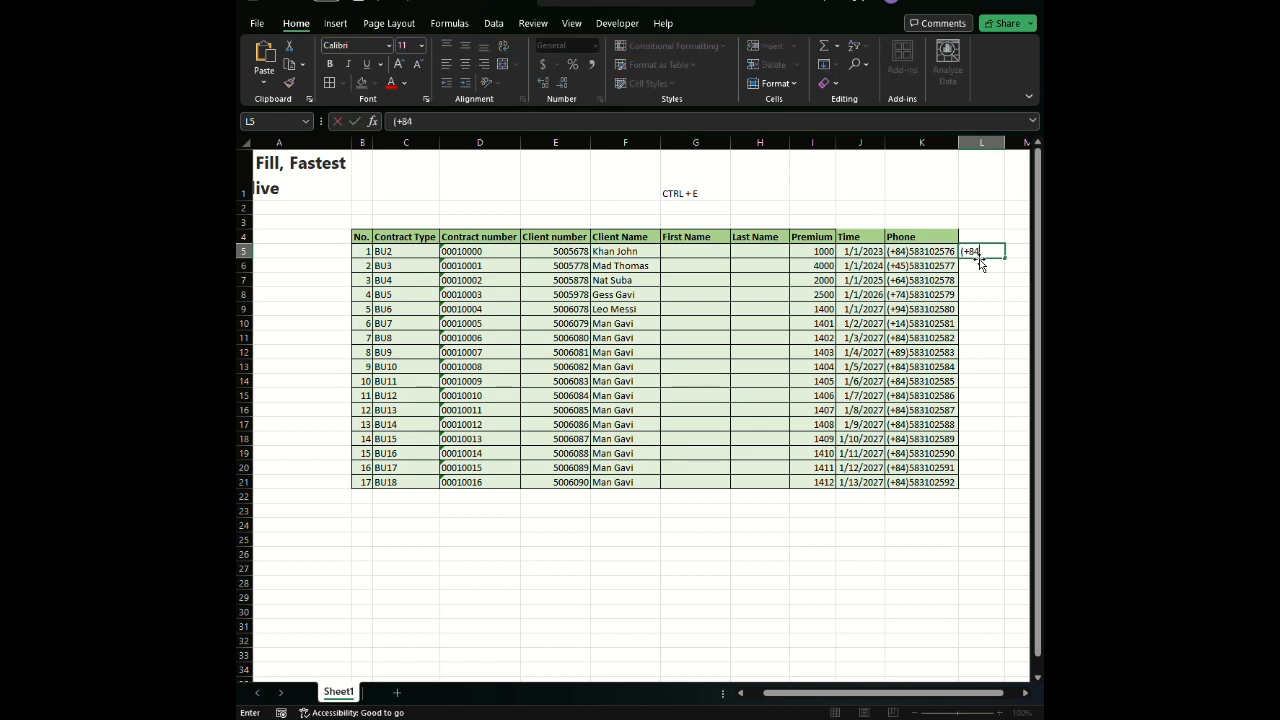
{"action": "type", "text": ")"}
{"action": "key", "text": "Return"}
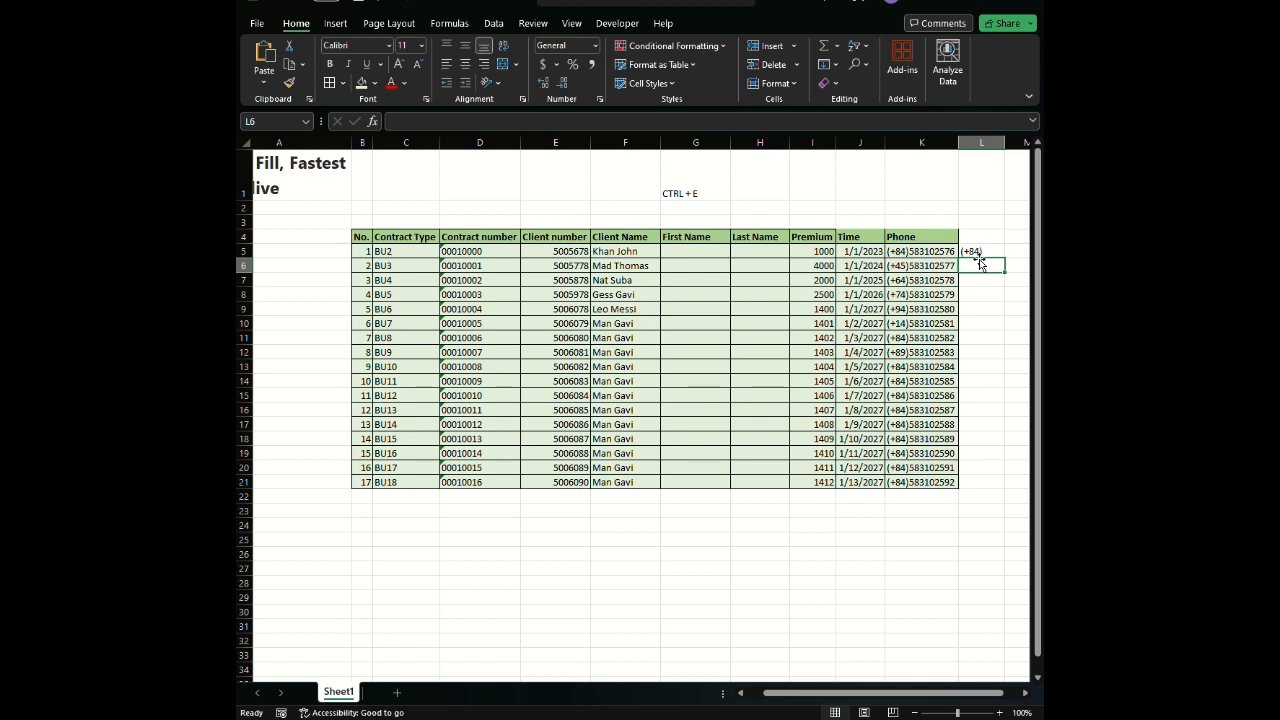
{"action": "left_click", "coordinate": [983, 250]}
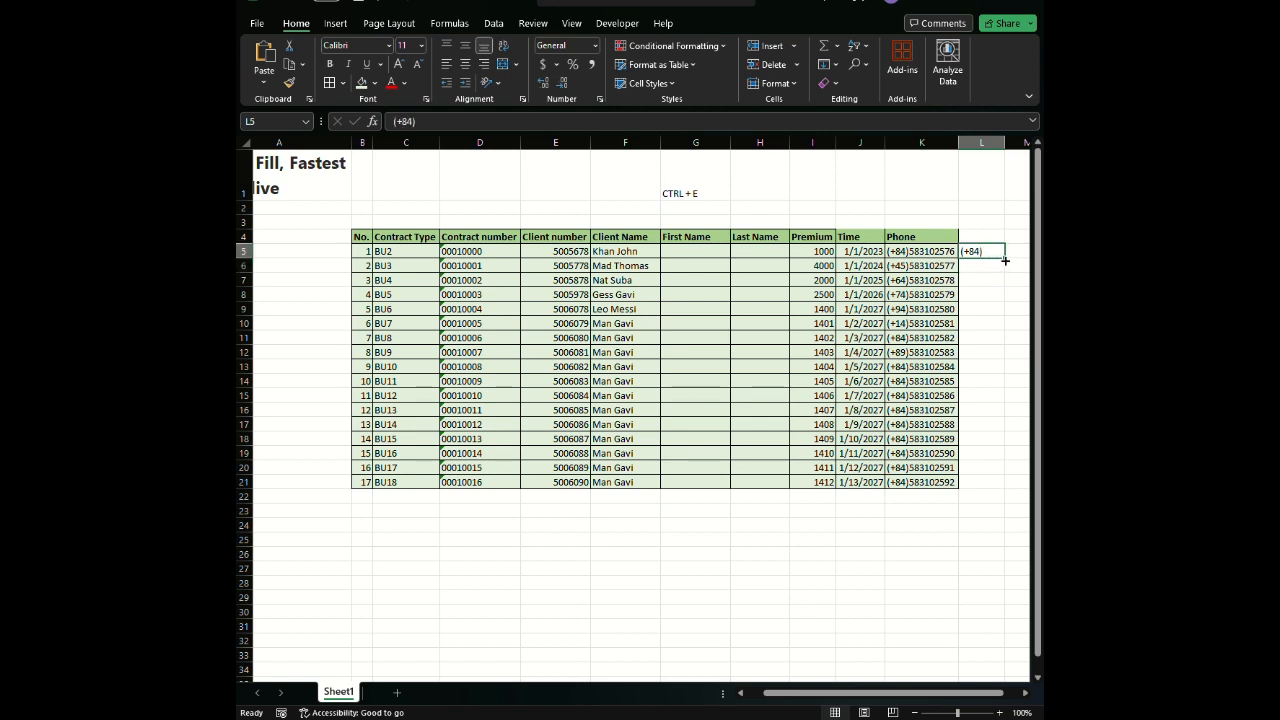
{"action": "left_click_drag", "start_coordinate": [1005, 260], "coordinate": [1008, 490]}
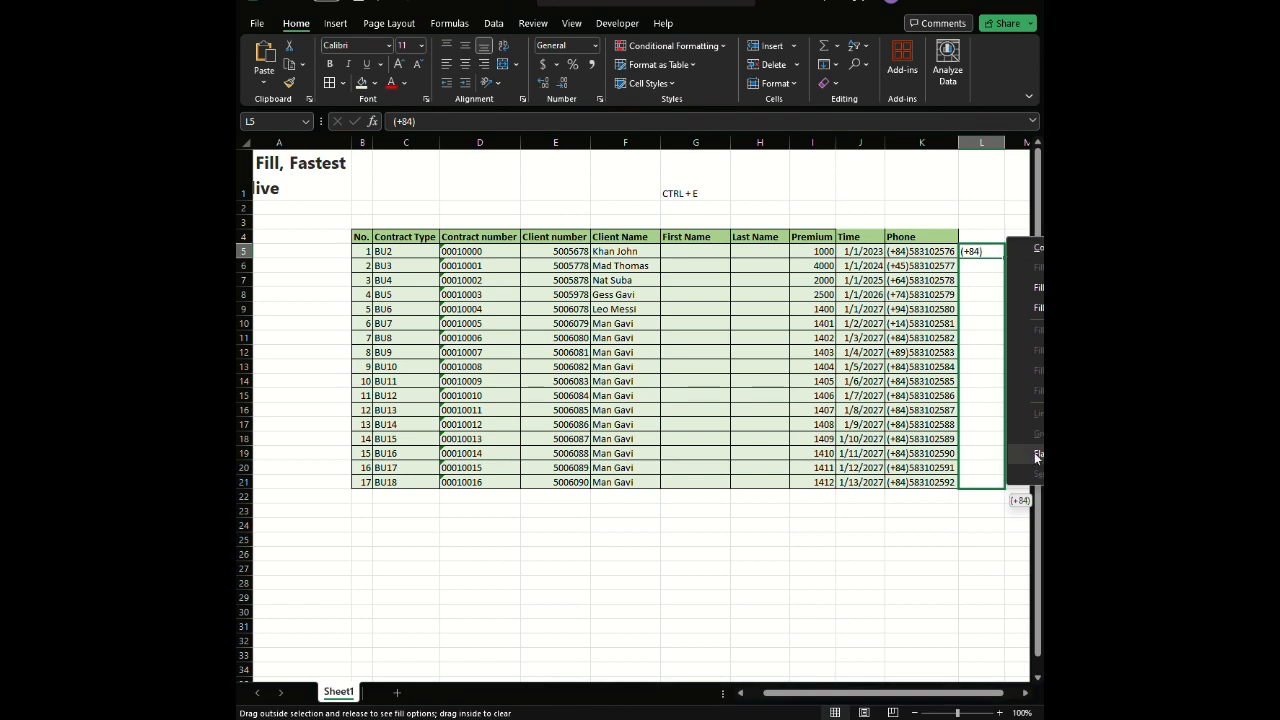
{"action": "left_click", "coordinate": [1038, 453]}
- Compare the extracted country codes in column L with the phone numbers beside them in rows 6 to 9
{"action": "left_click", "coordinate": [965, 265]}
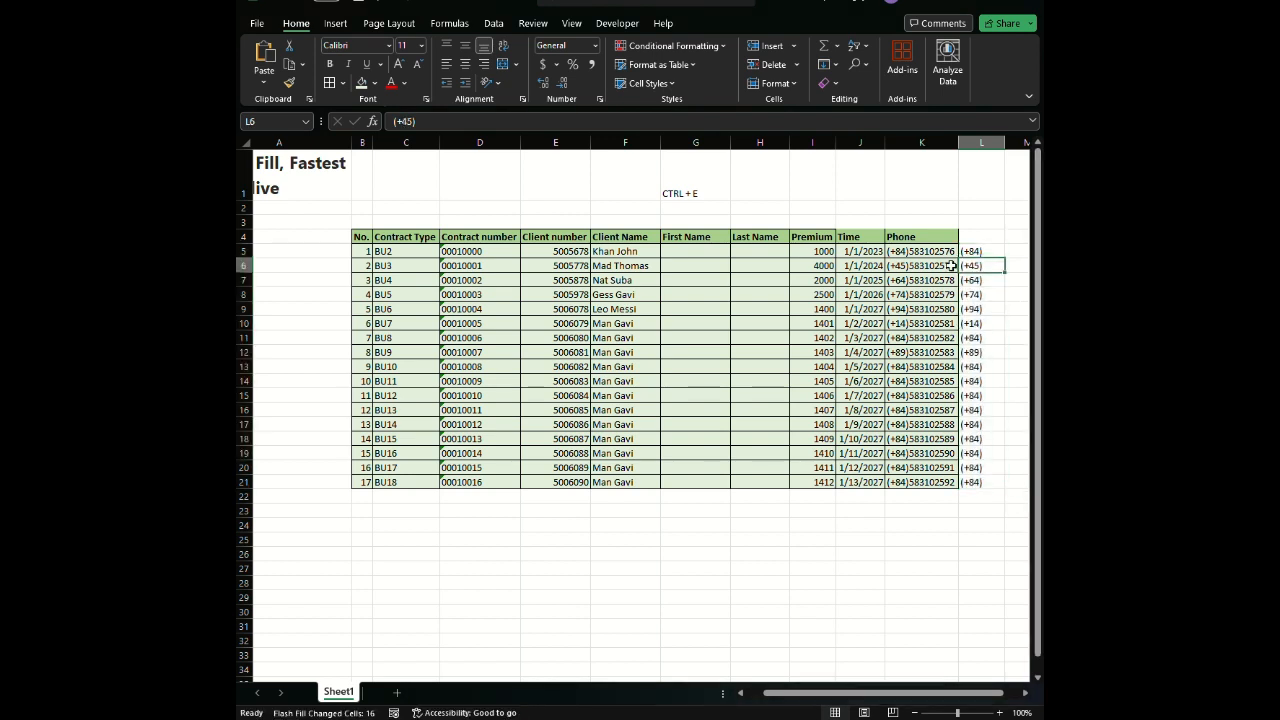
{"action": "left_click", "coordinate": [910, 266]}
{"action": "left_click", "coordinate": [984, 283]}
{"action": "left_click", "coordinate": [902, 284]}
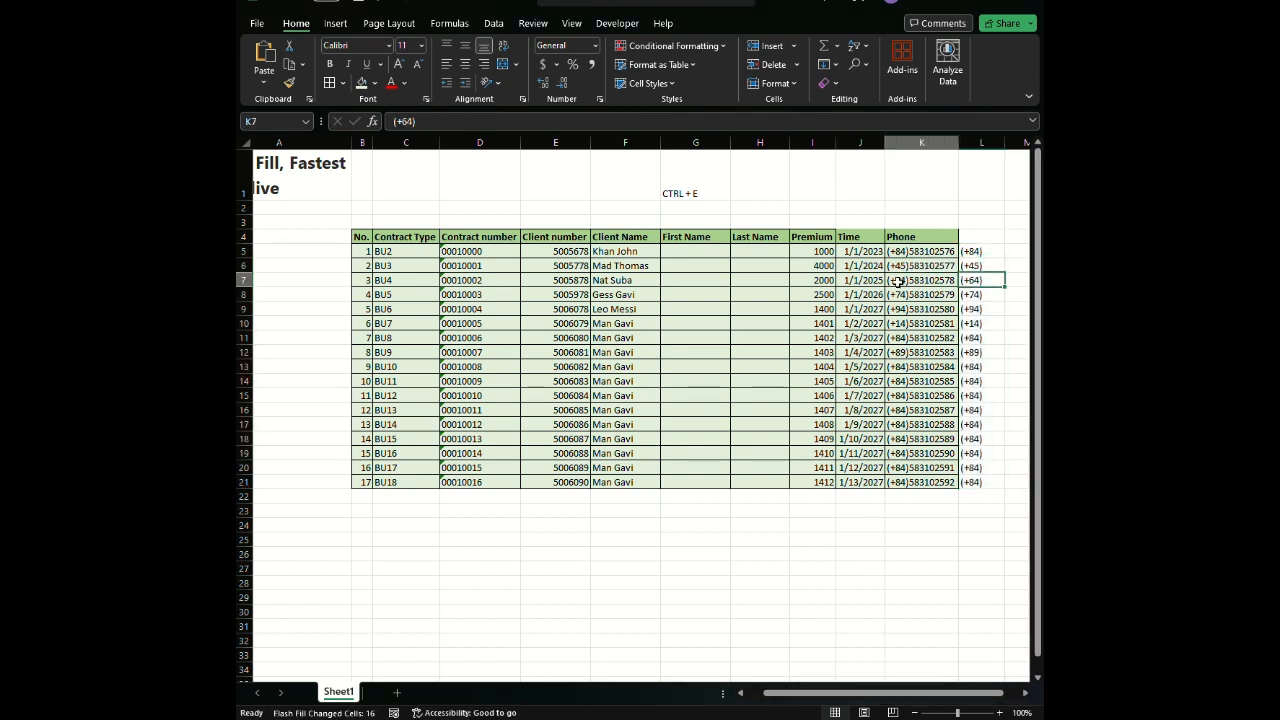
{"action": "left_click", "coordinate": [984, 295]}
{"action": "left_click", "coordinate": [908, 294]}
{"action": "left_click", "coordinate": [978, 309]}
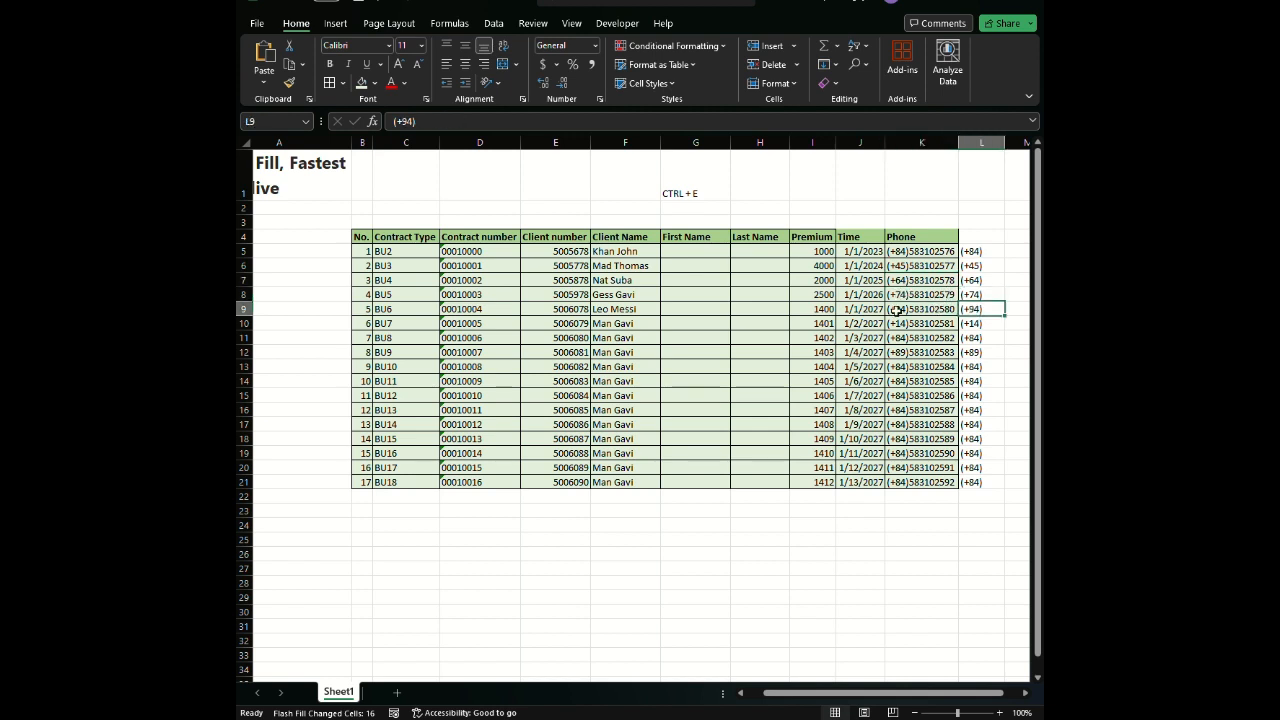
{"action": "left_click", "coordinate": [876, 309]}
{"action": "left_click", "coordinate": [998, 309]}
{"action": "left_click", "coordinate": [900, 297]}
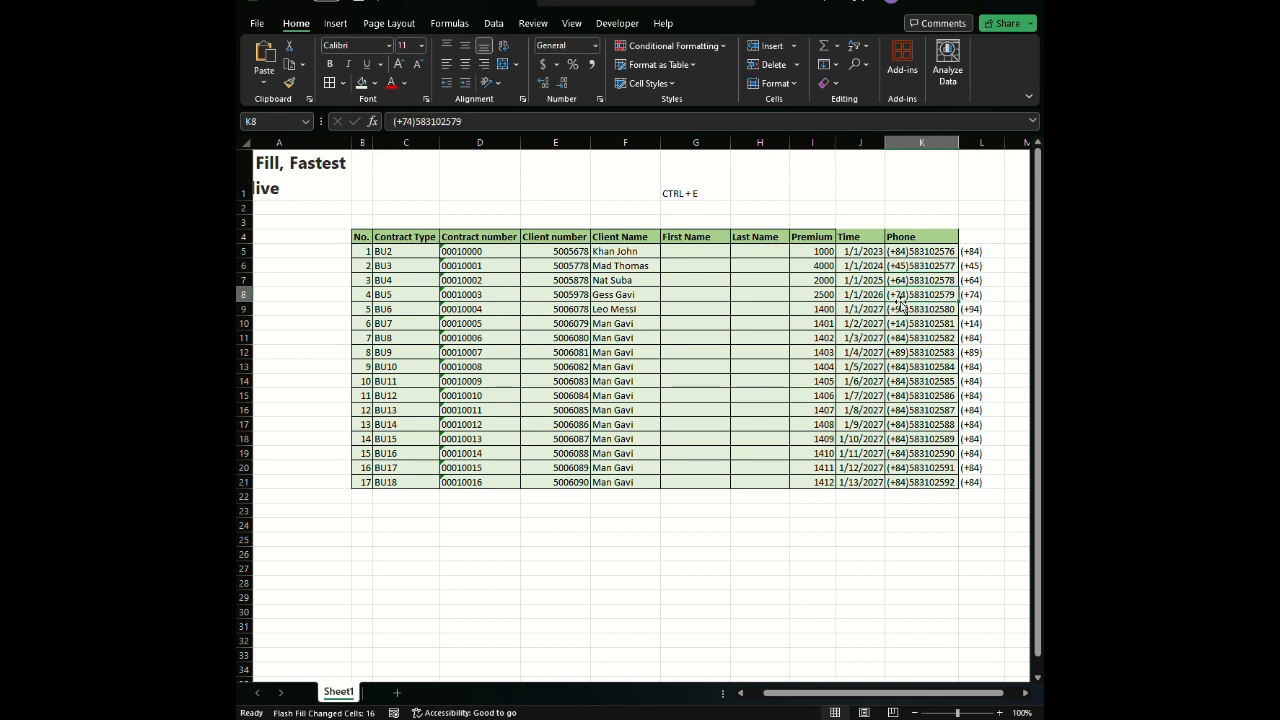
- Split the client name from F5 by entering its first name in G5 and its last name in H5
{"action": "left_click", "coordinate": [695, 254]}
{"action": "left_click", "coordinate": [606, 252]}
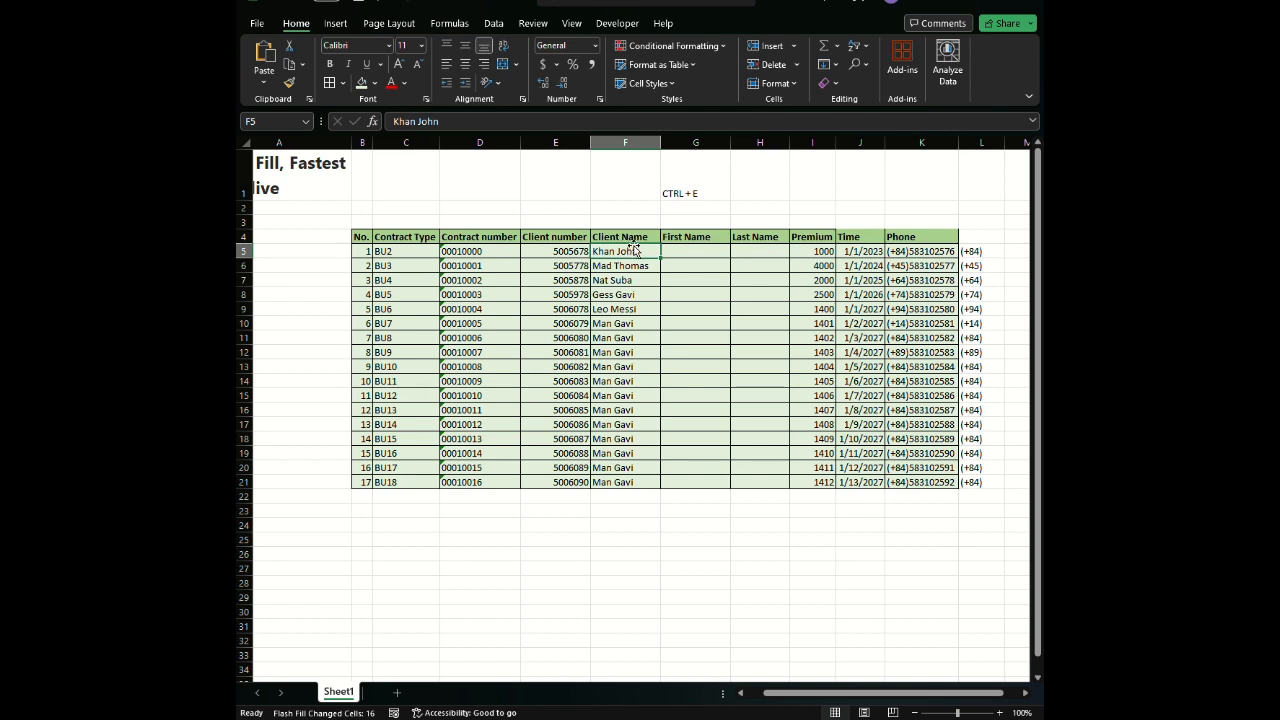
{"action": "left_click", "coordinate": [680, 254]}
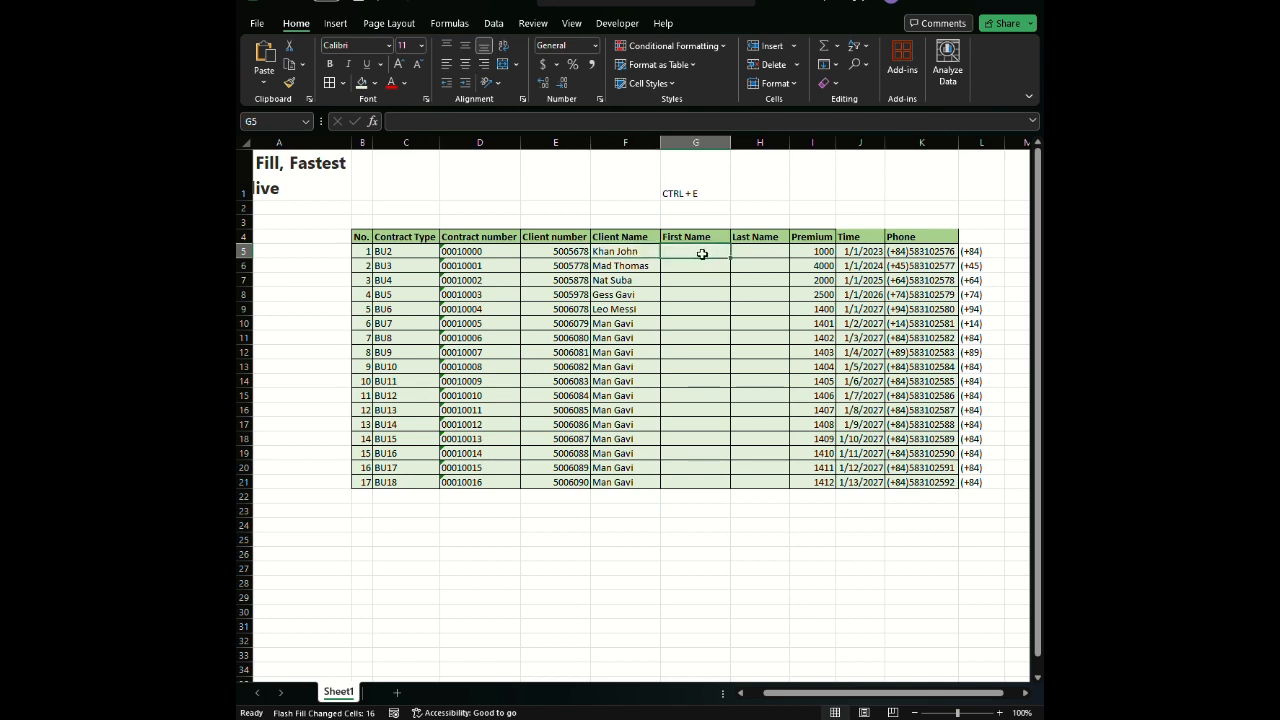
{"action": "type", "text": "Khan"}
{"action": "key", "text": "Tab"}
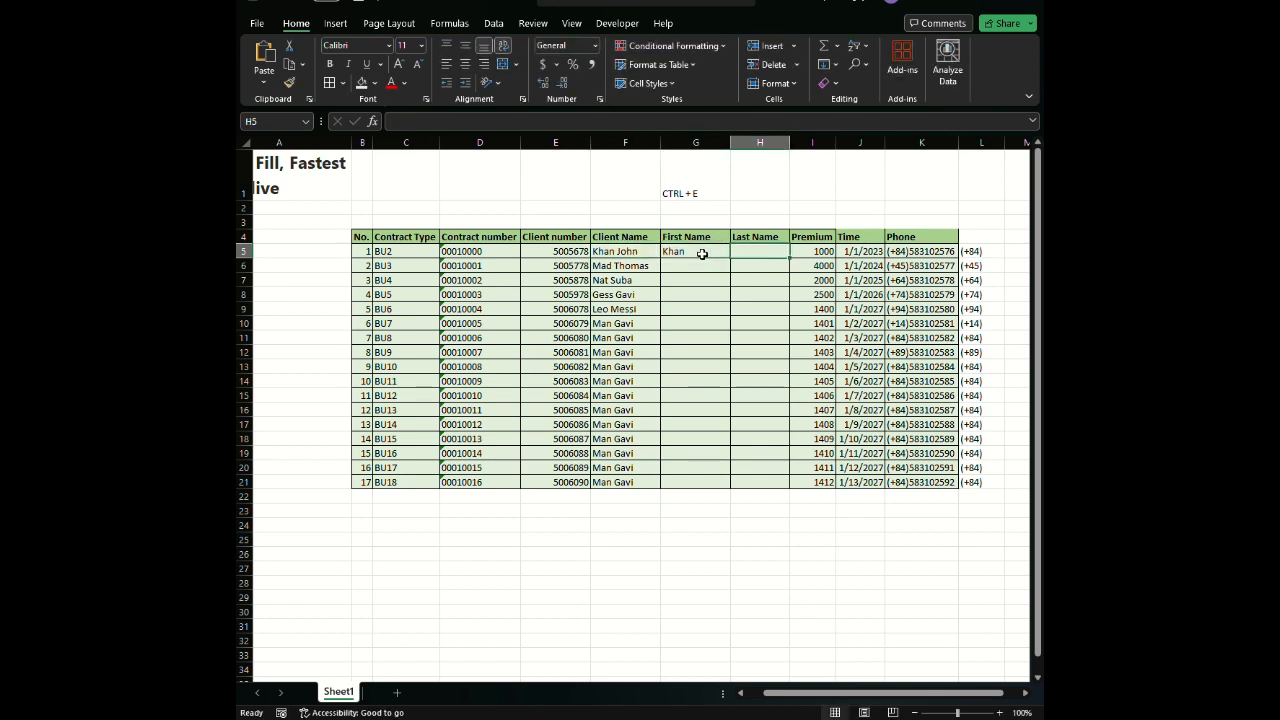
{"action": "type", "text": "John"}
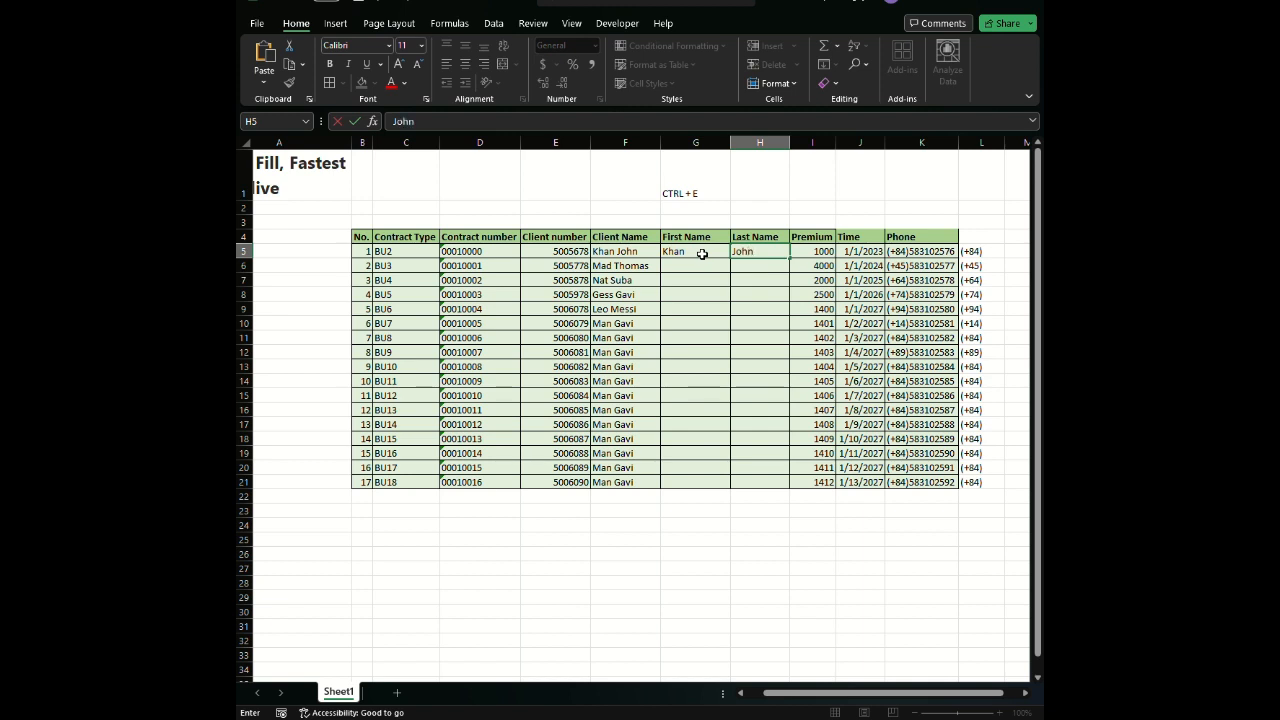
{"action": "left_click_drag", "start_coordinate": [697, 251], "coordinate": [752, 252]}
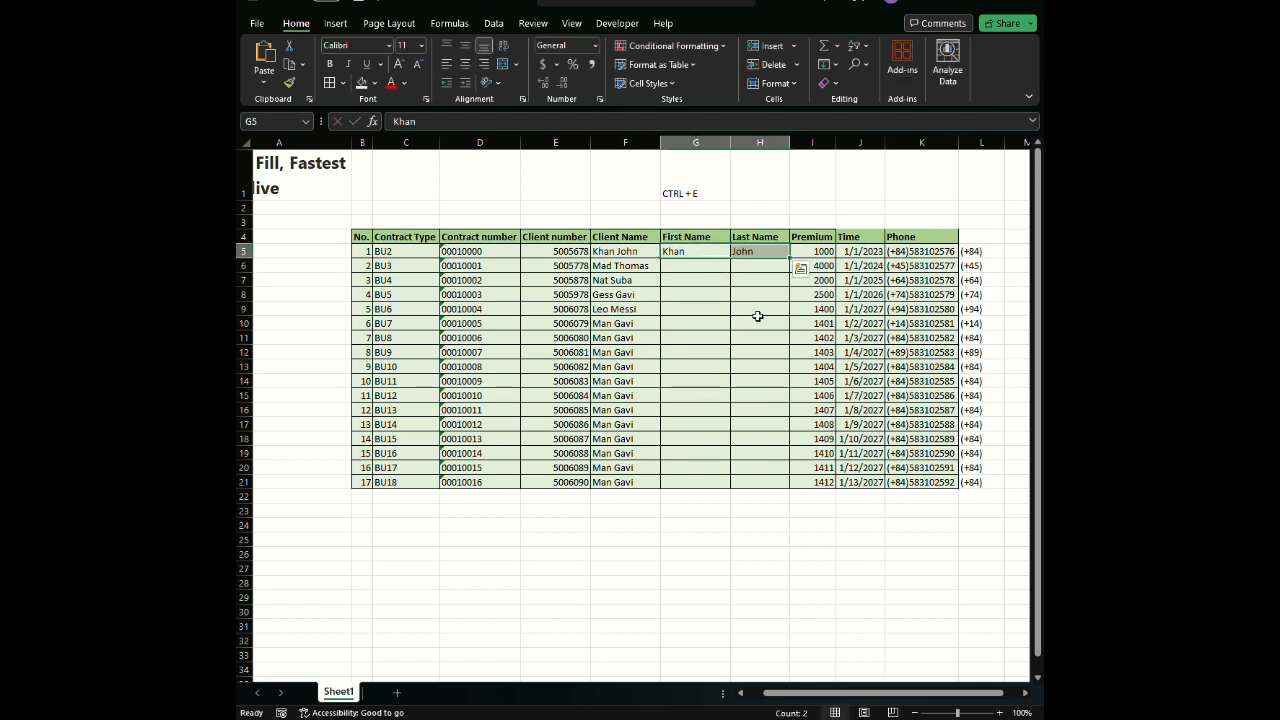
- Flash Fill the First Name column from the example in G5
{"action": "left_click", "coordinate": [692, 251]}
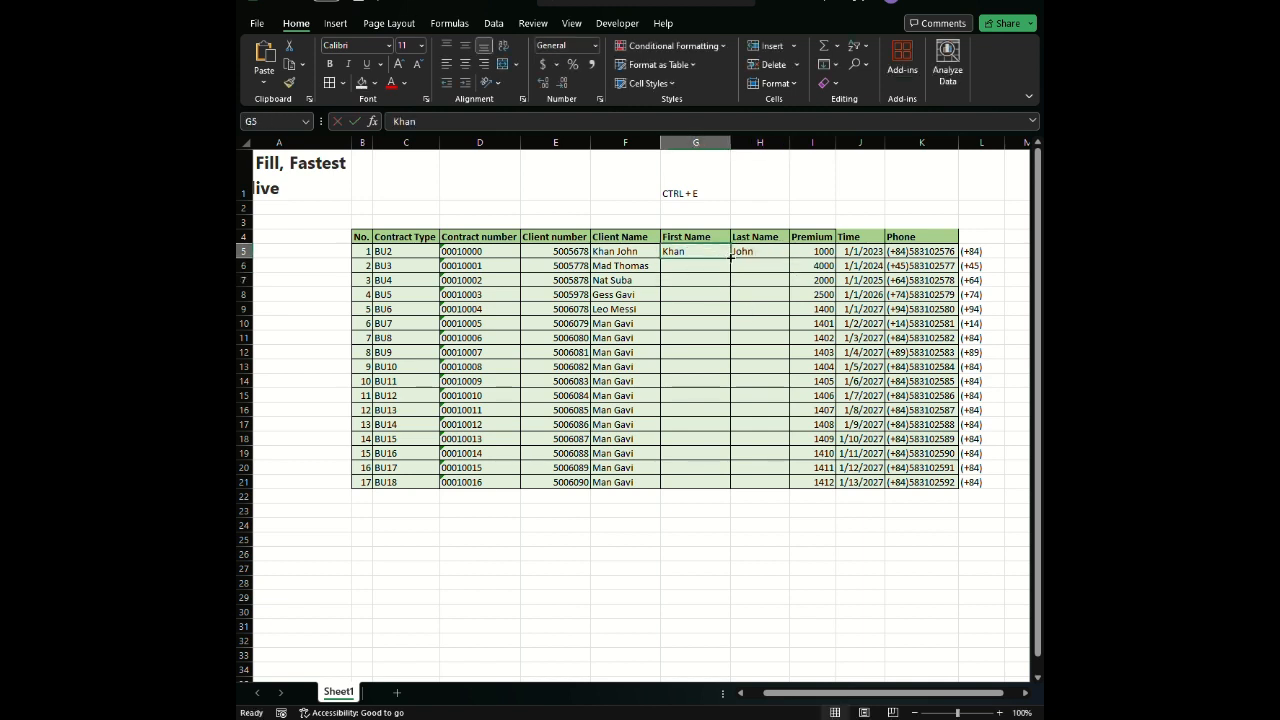
{"action": "double_click", "coordinate": [692, 180]}
{"action": "left_click", "coordinate": [722, 252]}
{"action": "key", "text": "ctrl+e"}
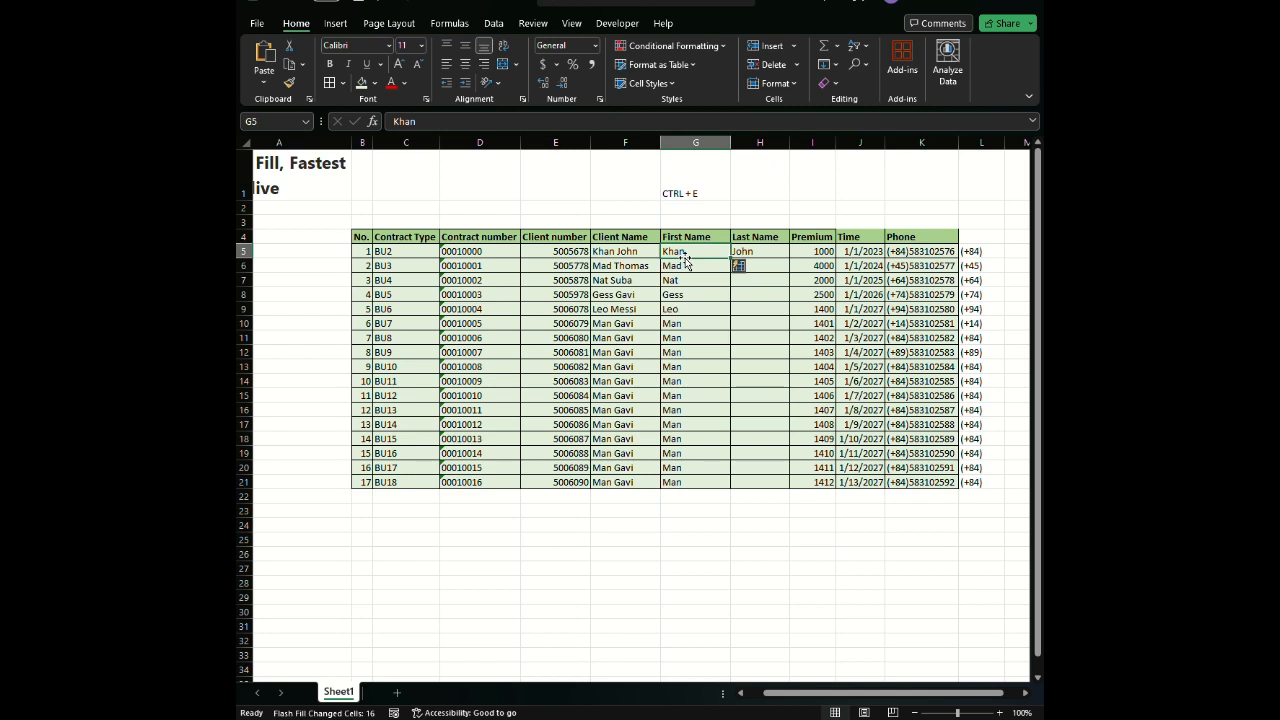
- Flash Fill the Last Name column from the example in H5 down to H21
{"action": "left_click", "coordinate": [748, 256]}
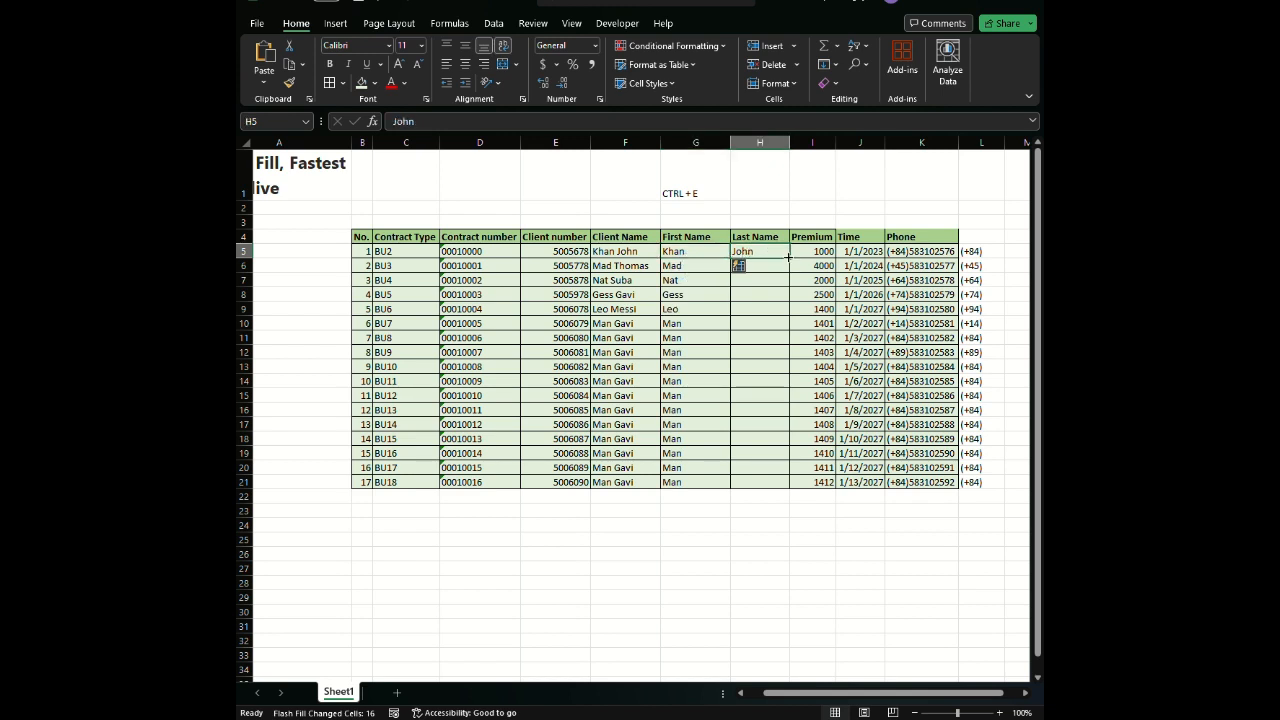
{"action": "left_click_drag", "start_coordinate": [789, 258], "coordinate": [790, 488]}
{"action": "right_click", "coordinate": [788, 262]}
{"action": "left_click", "coordinate": [775, 252]}
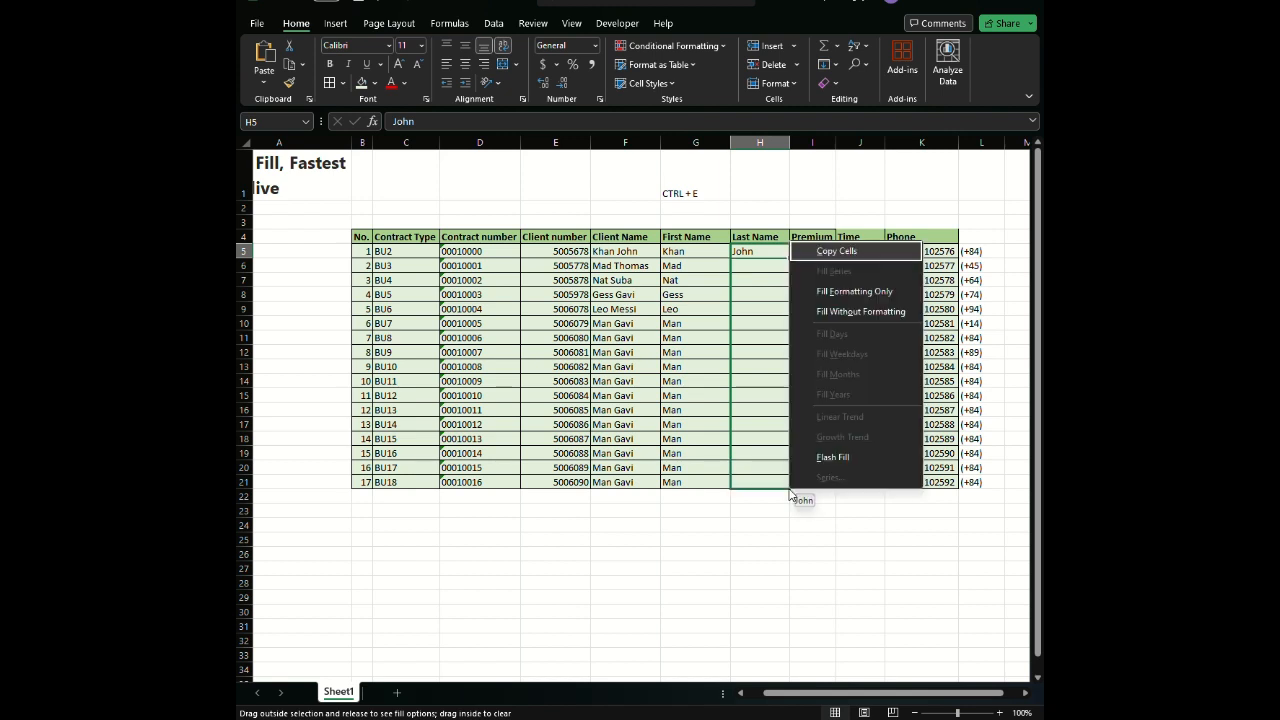
{"action": "left_click", "coordinate": [839, 463]}
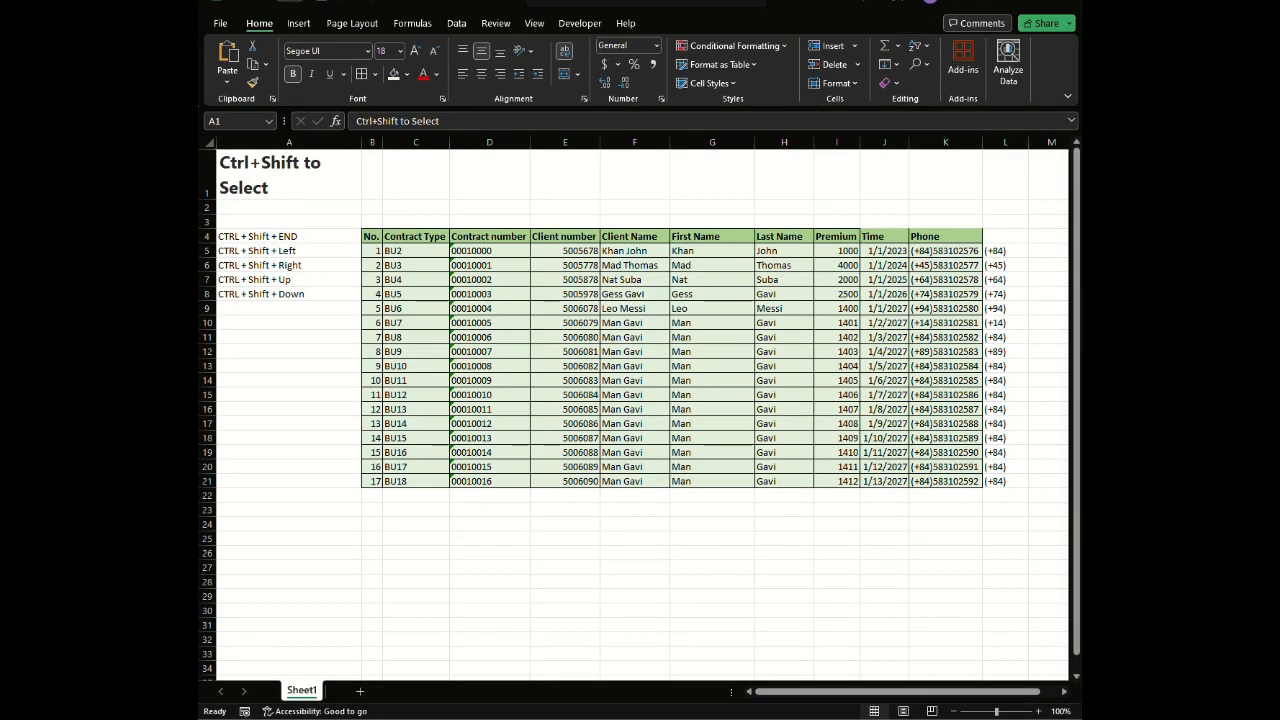
{"action": "left_click", "coordinate": [254, 180]}
{"action": "left_click", "coordinate": [298, 184]}
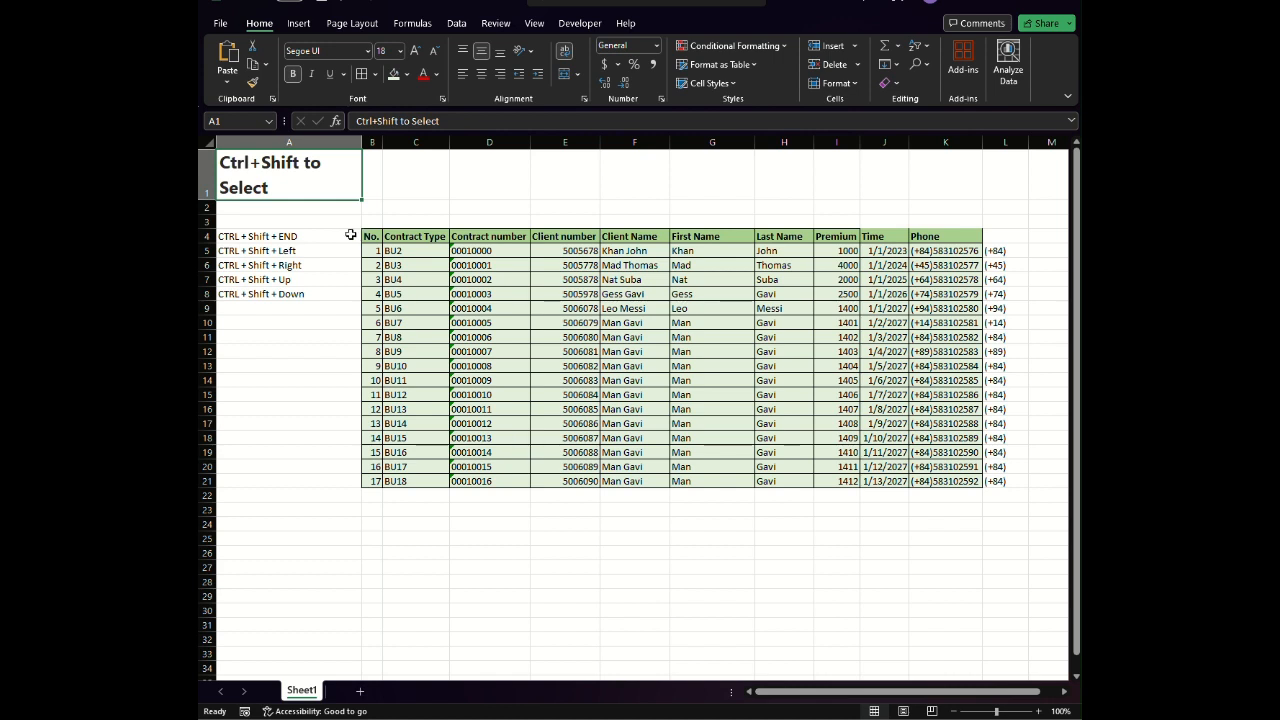
{"action": "left_click", "coordinate": [300, 236]}
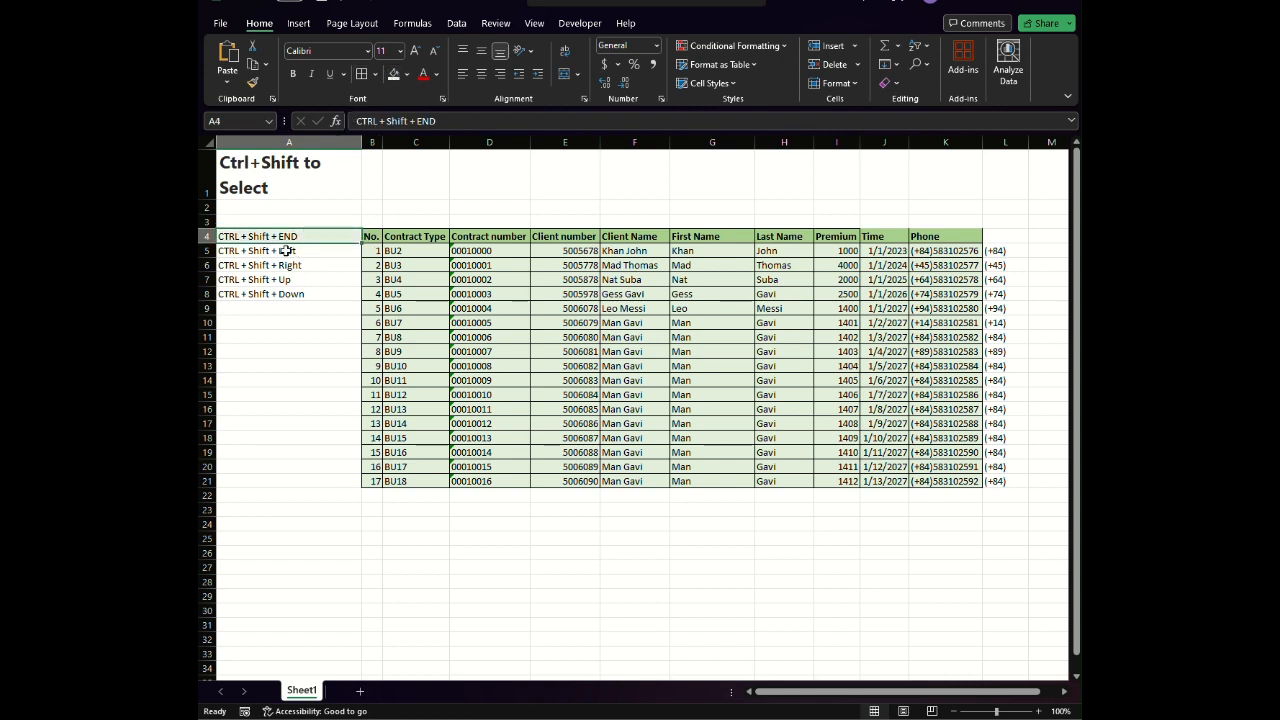
- Extend the selection from the No. header in B4 to the last used cell of the sheet
{"action": "left_click", "coordinate": [368, 235]}
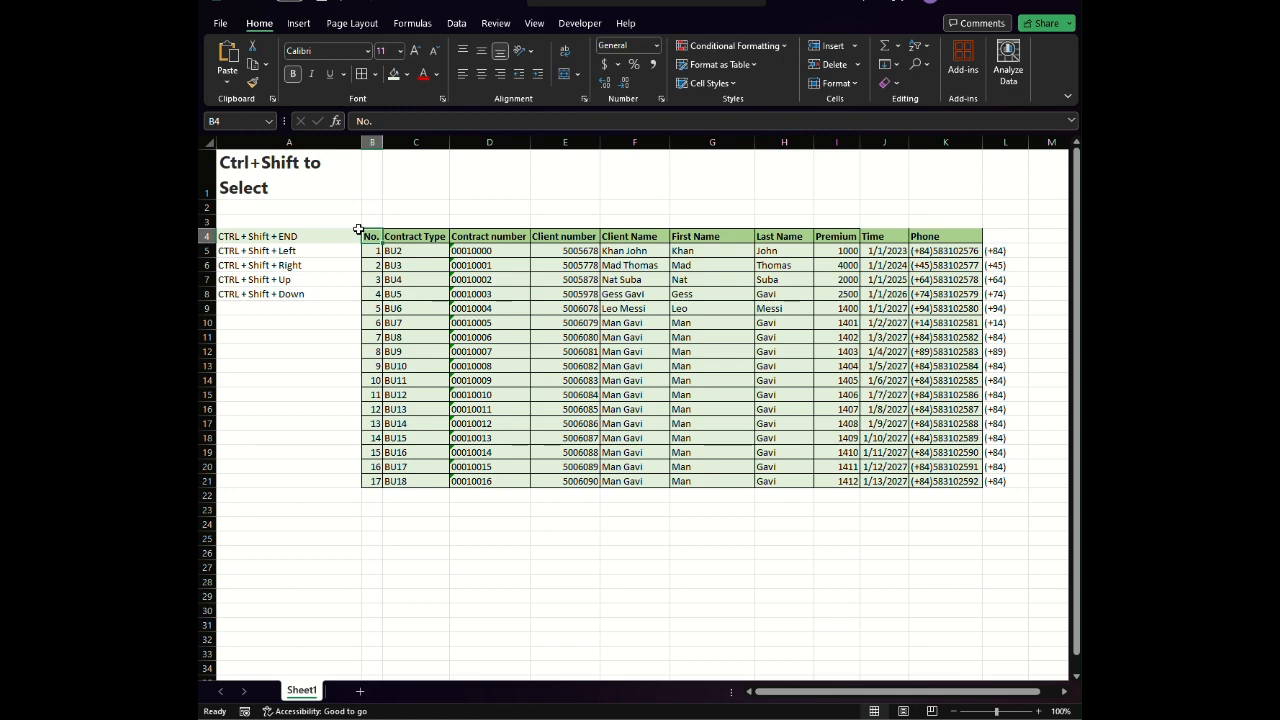
{"action": "key", "text": "ctrl+shift+End"}
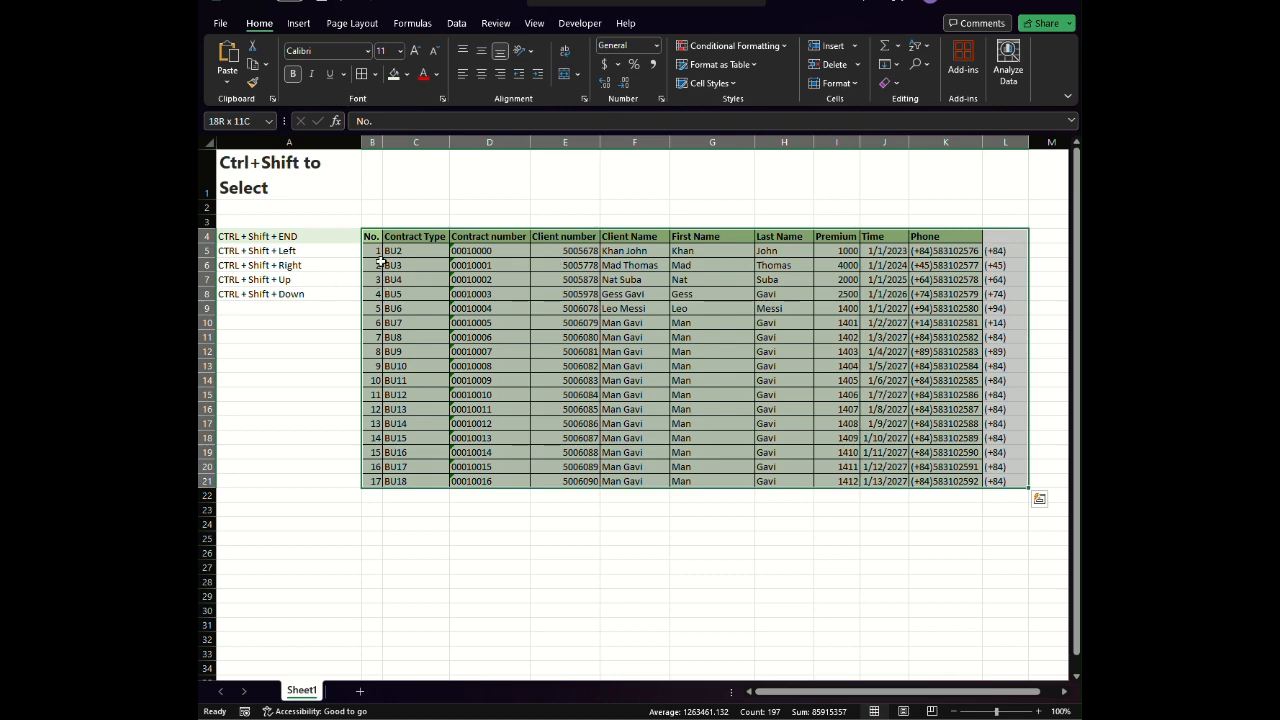
{"action": "left_click", "coordinate": [370, 234]}
{"action": "key", "text": "ctrl+shift+End"}
{"action": "left_click", "coordinate": [300, 239]}
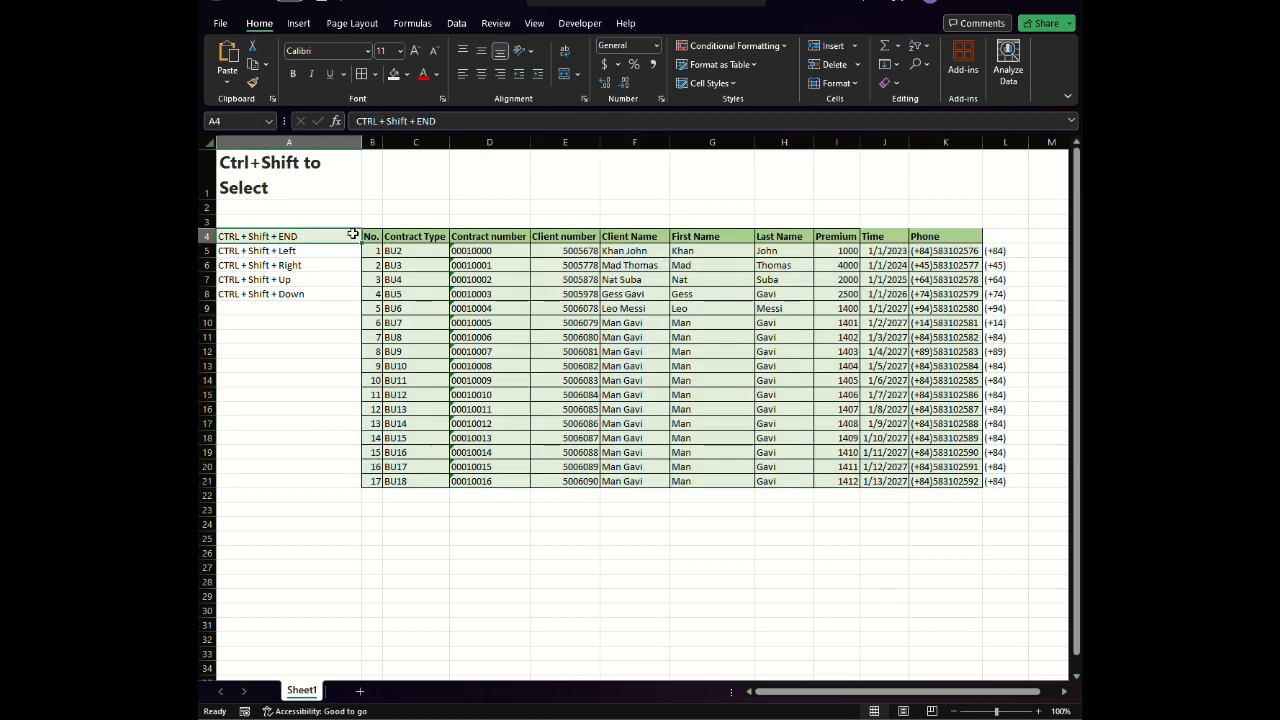
- Shade the label in A5 light green and select row 9 from E9 back to the No. column
{"action": "left_click", "coordinate": [297, 252]}
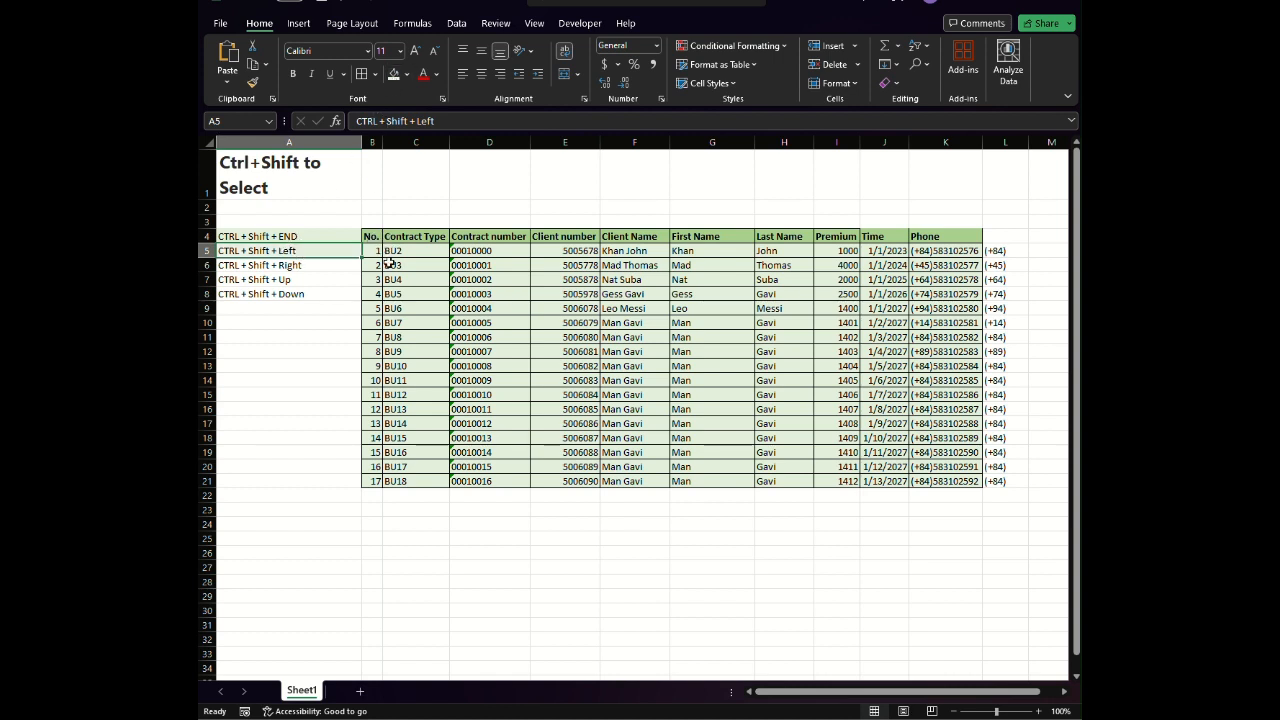
{"action": "left_click", "coordinate": [558, 307]}
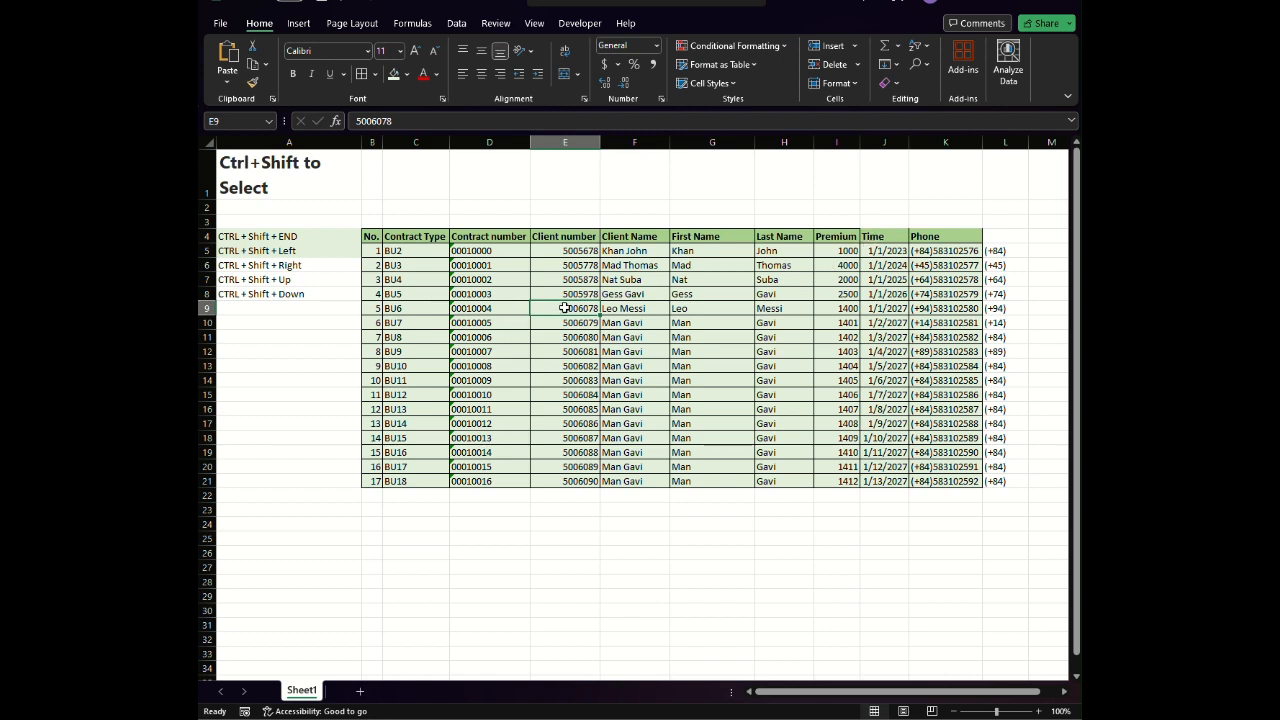
{"action": "key", "text": "ctrl+shift+Left"}
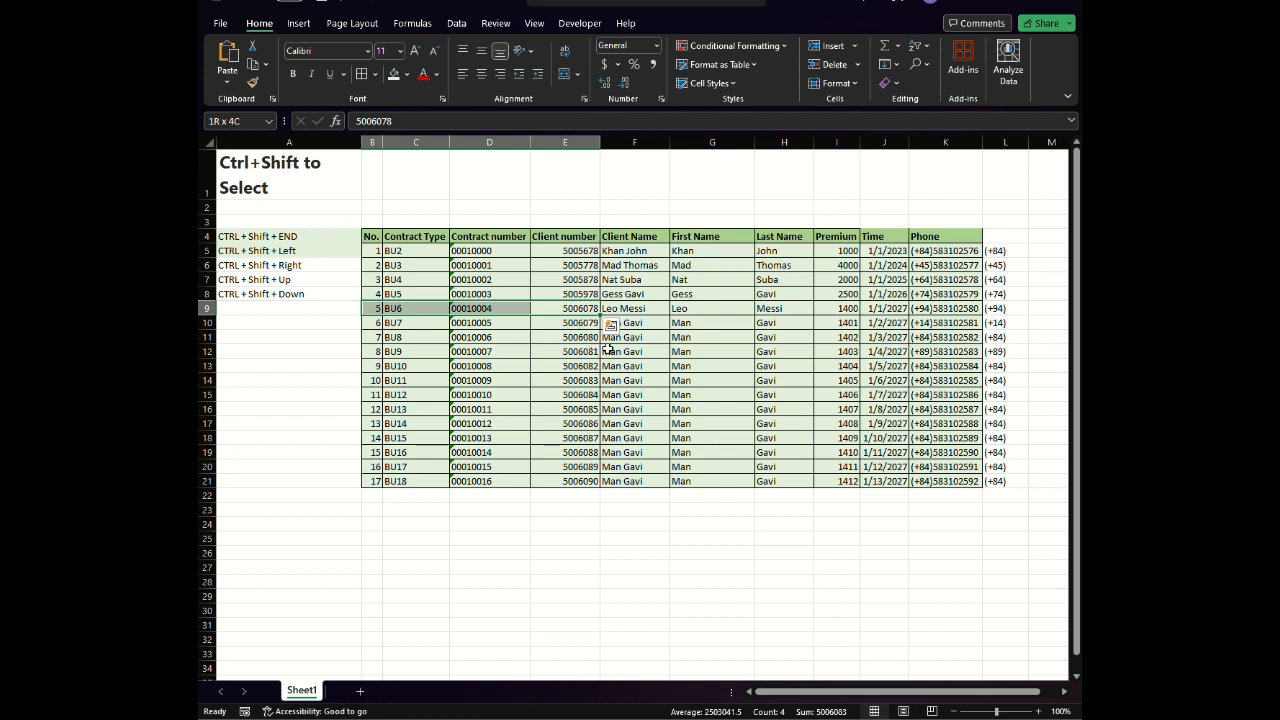
- Select row 10 back to the No. column, once from F10 and once from L10
{"action": "left_click", "coordinate": [646, 334]}
{"action": "left_click", "coordinate": [649, 321]}
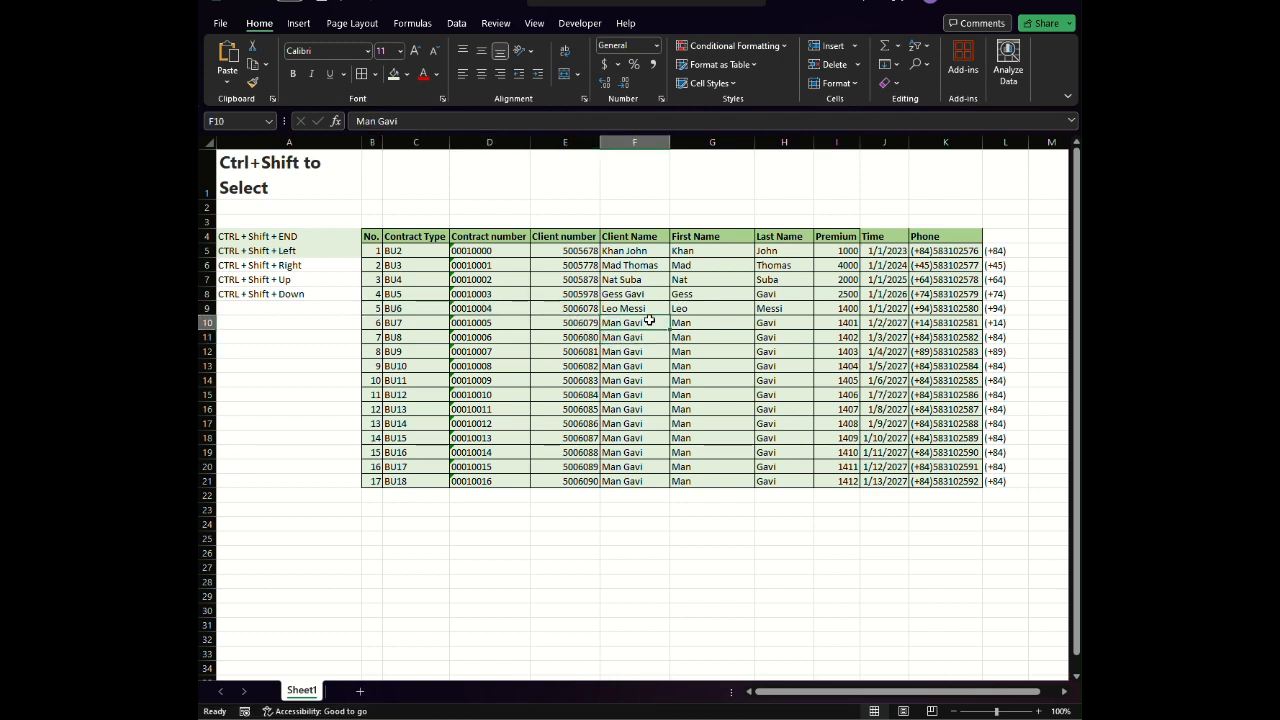
{"action": "key", "text": "ctrl+shift+Left"}
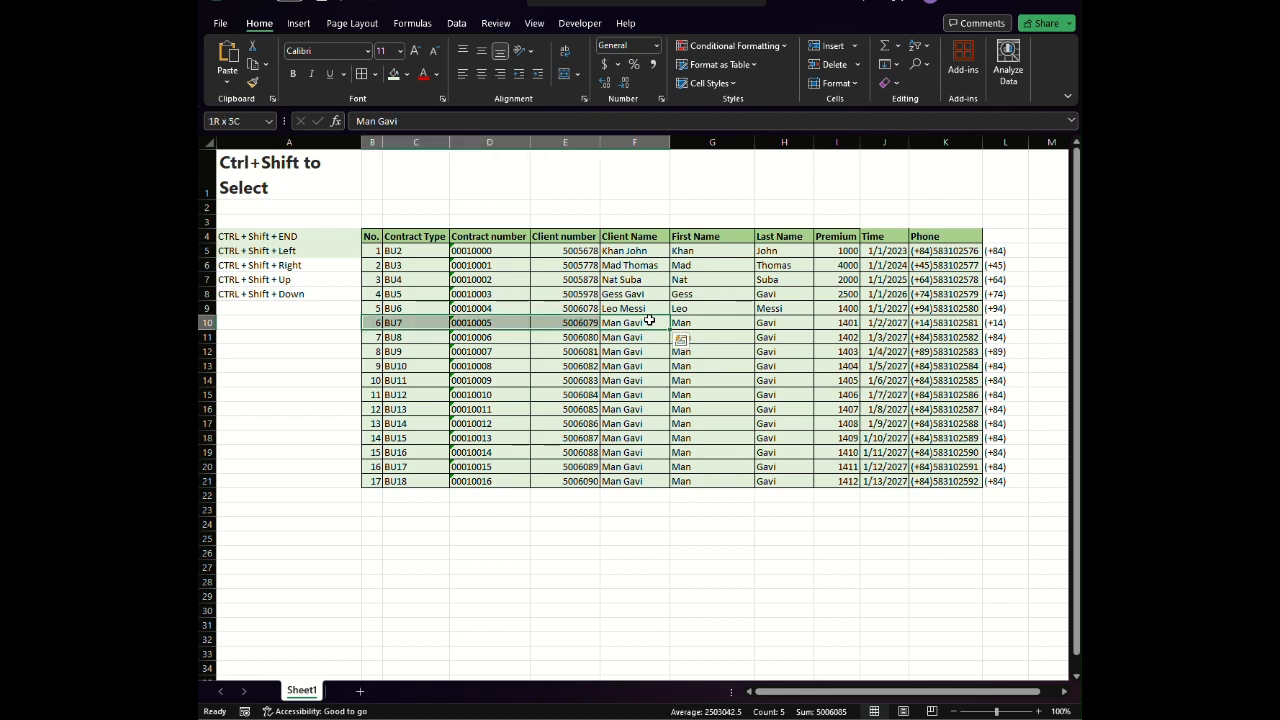
{"action": "left_click", "coordinate": [976, 324]}
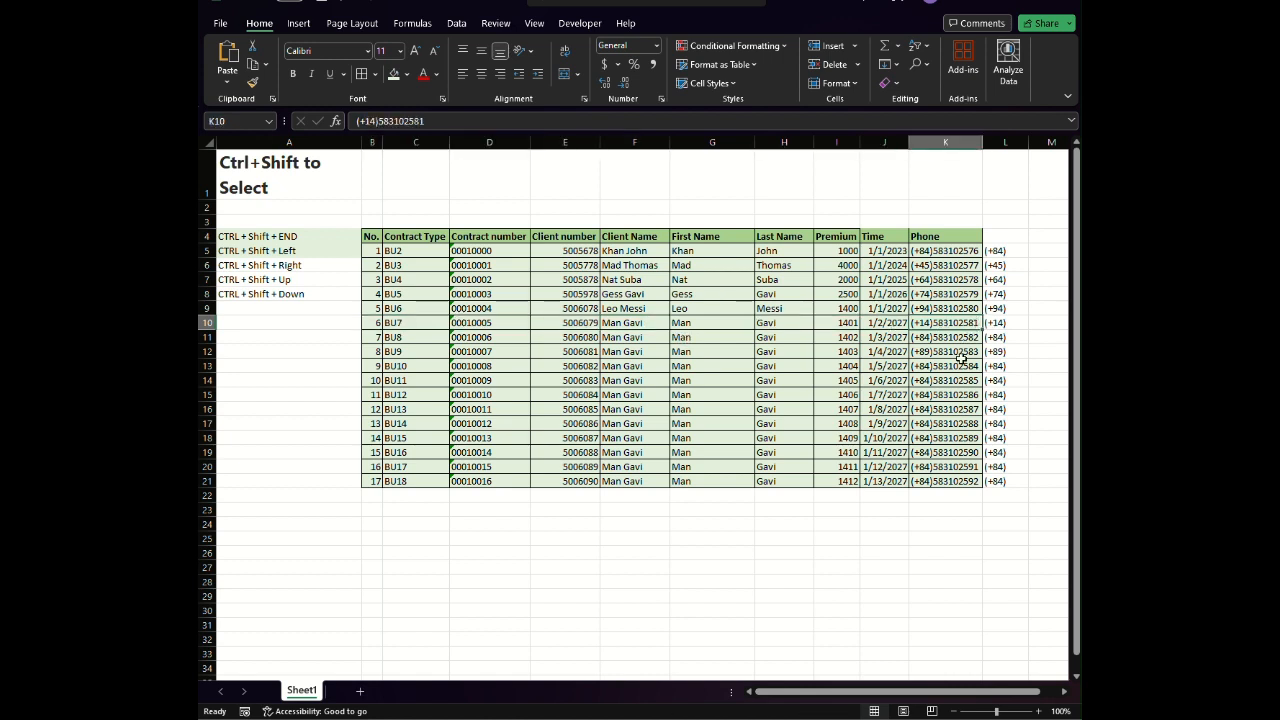
{"action": "left_click", "coordinate": [1018, 321]}
{"action": "key", "text": "ctrl+shift+Left"}
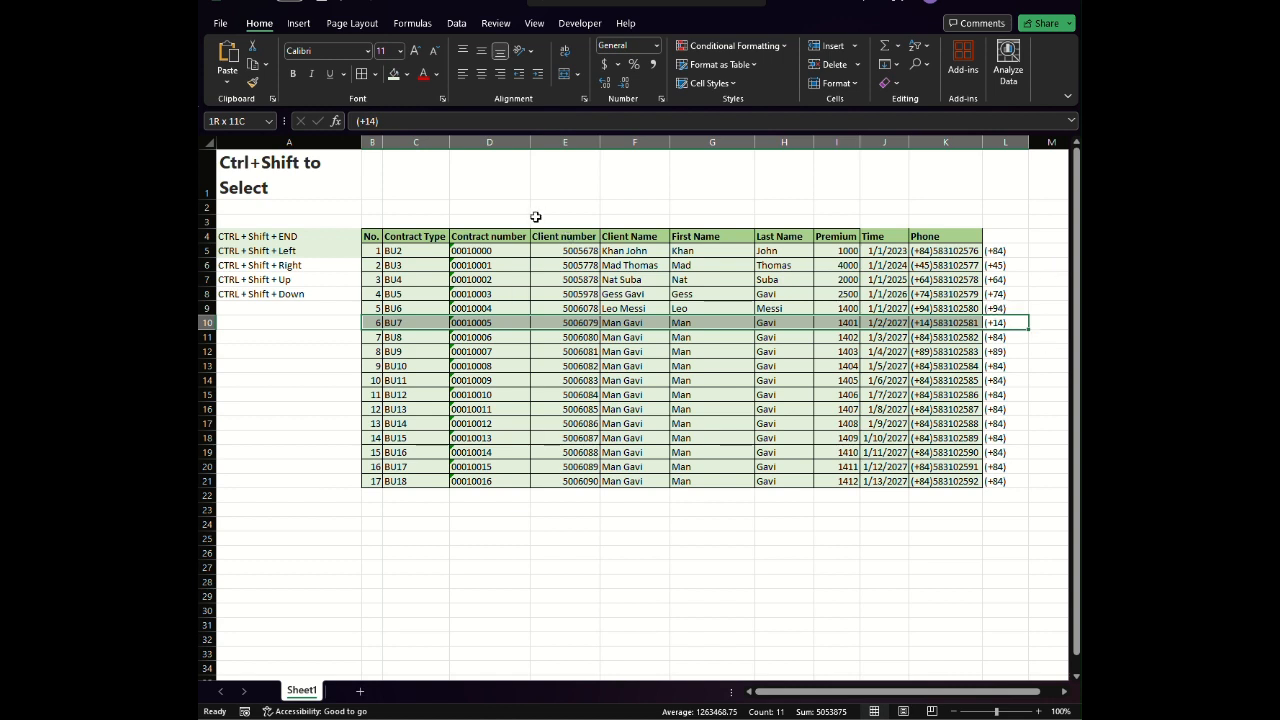
- Shade the label in A6 light green and select rows 10, 11 and 12 one at a time from column B through column L
{"action": "left_click", "coordinate": [300, 265]}
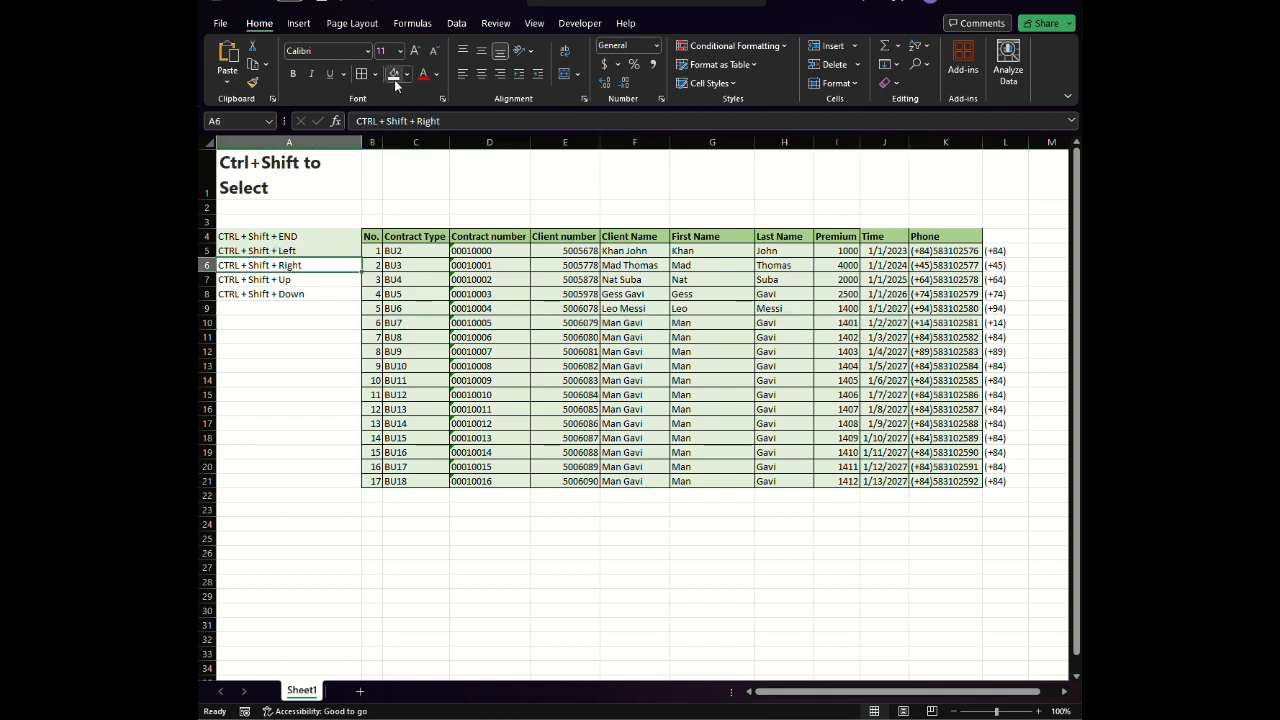
{"action": "left_click", "coordinate": [371, 322]}
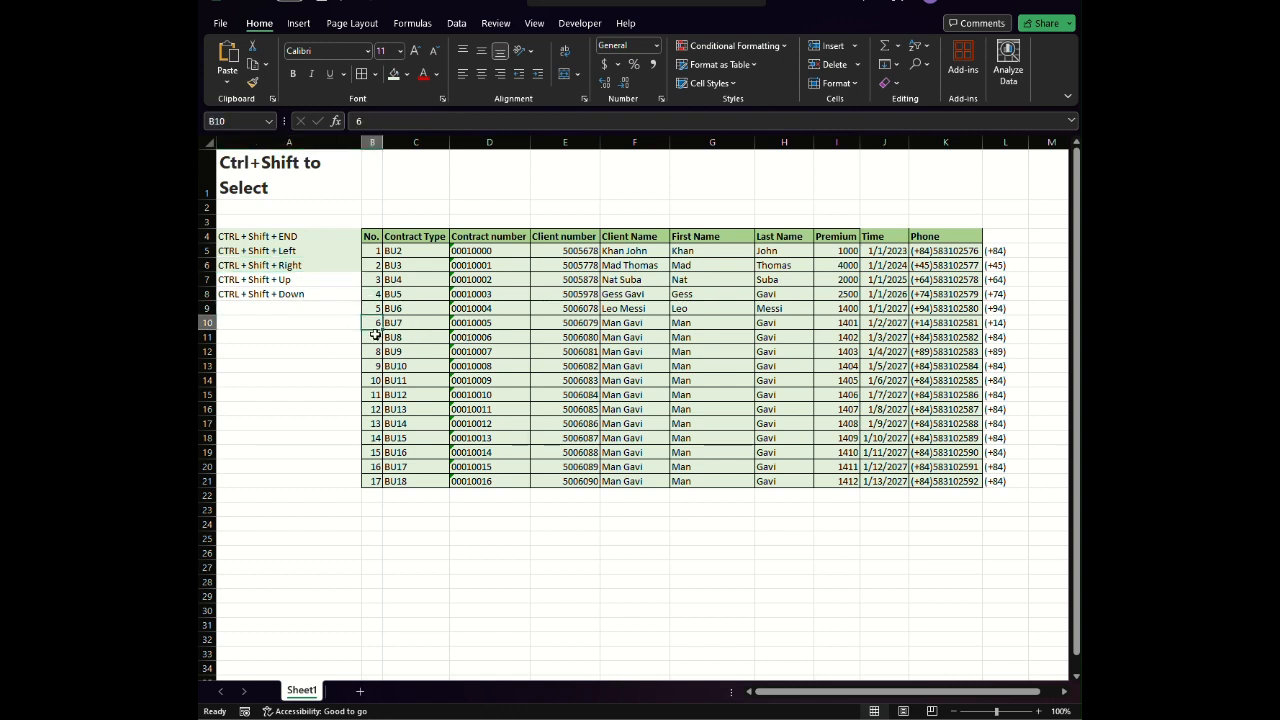
{"action": "key", "text": "ctrl+shift+Right"}
{"action": "left_click", "coordinate": [375, 335]}
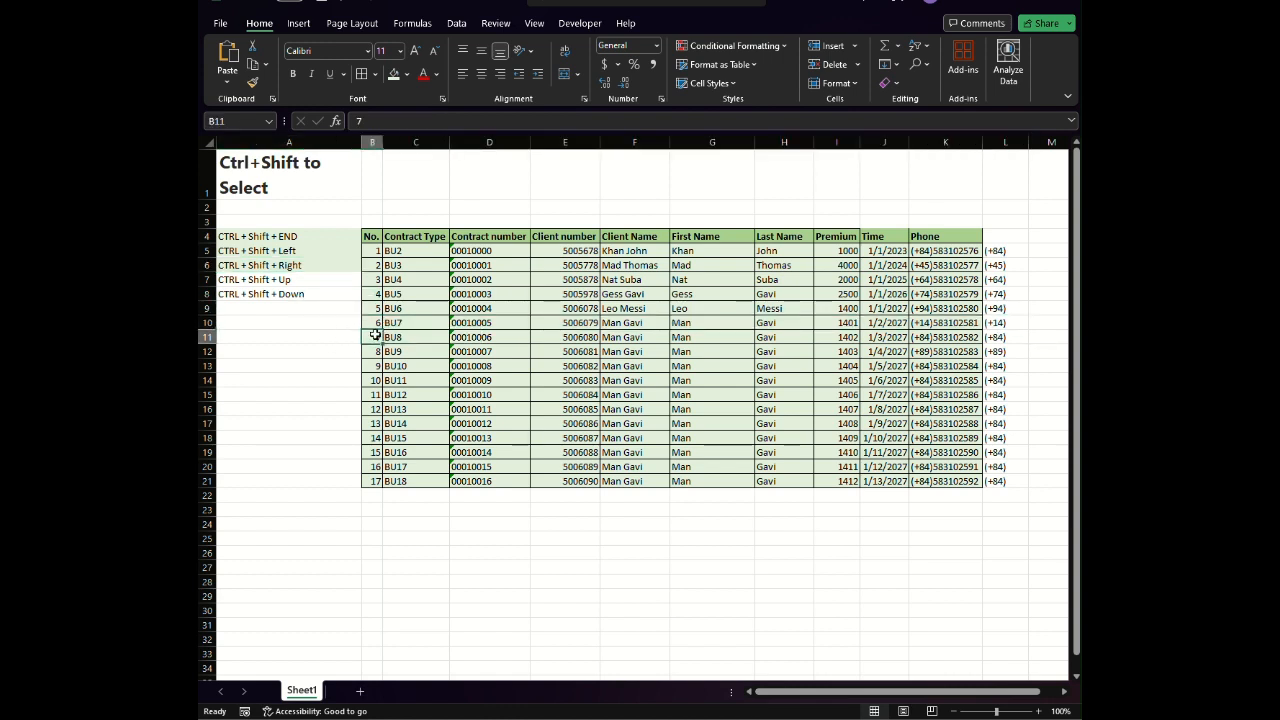
{"action": "key", "text": "ctrl+shift+Right"}
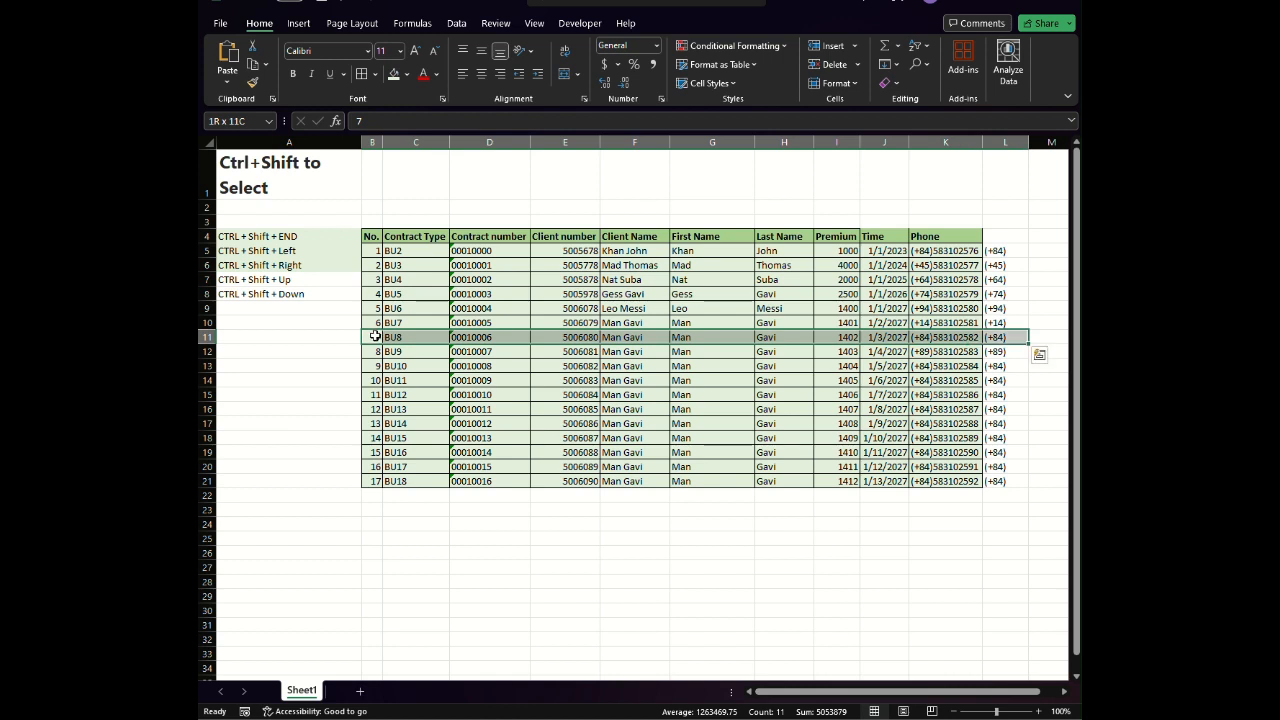
{"action": "left_click", "coordinate": [377, 351]}
{"action": "key", "text": "ctrl+shift+Right"}
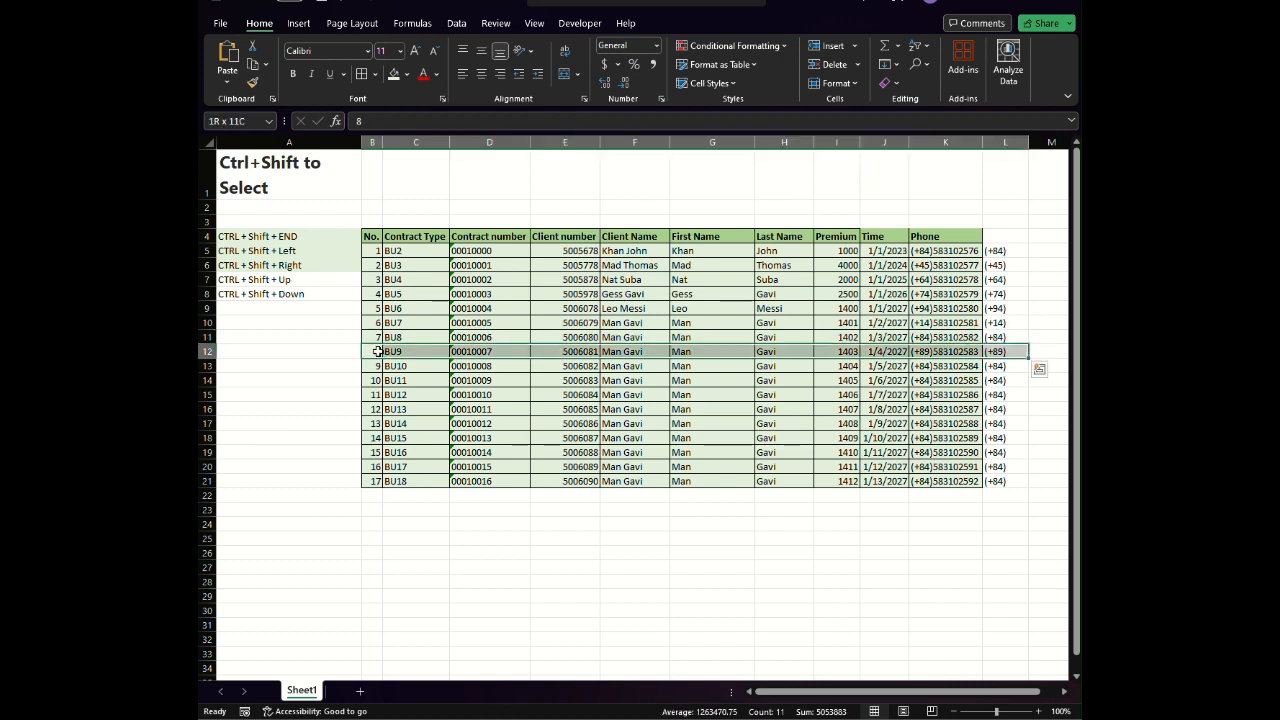
- Shade the label in A7 light green and extend selections upward to the header row from B19 and from C18
{"action": "left_click", "coordinate": [300, 274]}
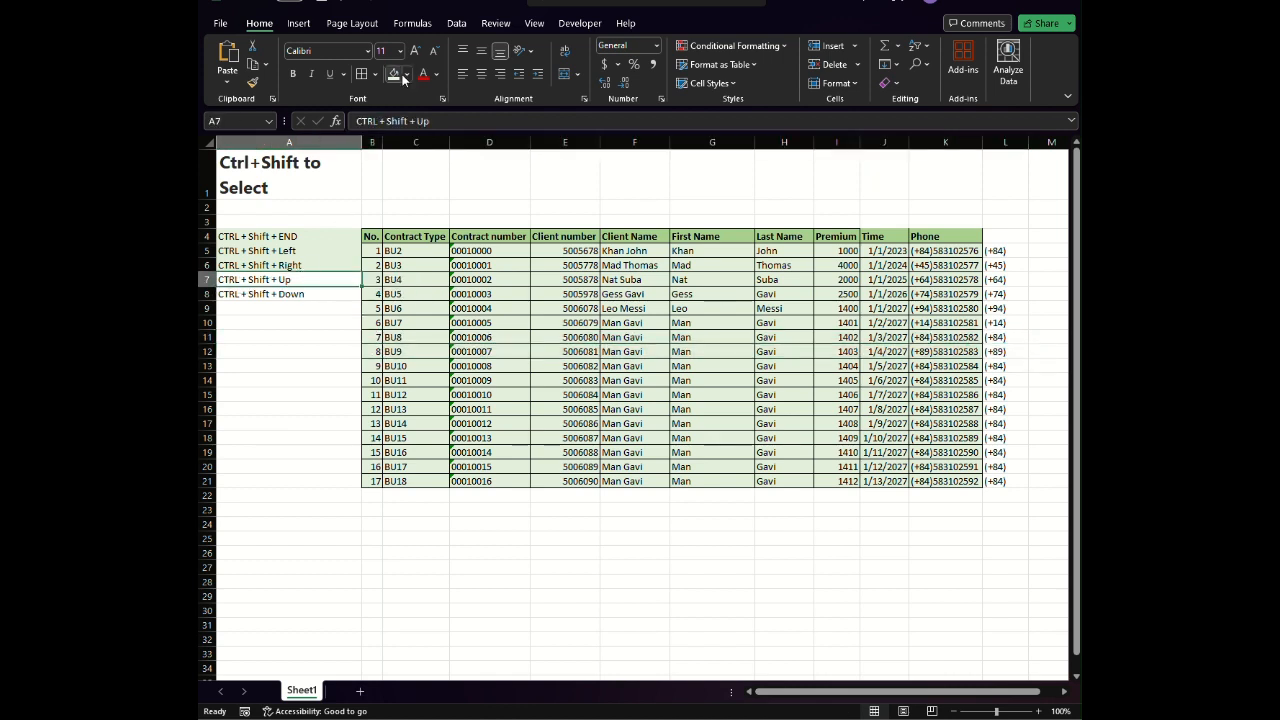
{"action": "left_click", "coordinate": [376, 452]}
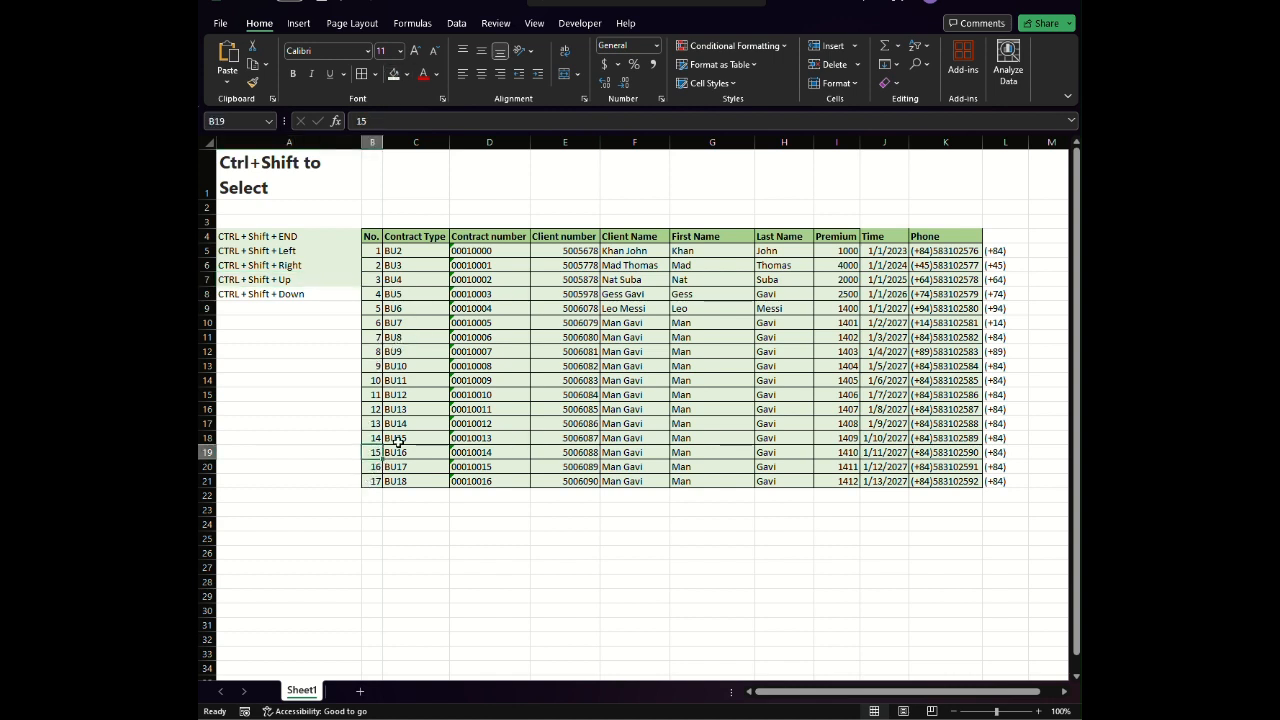
{"action": "key", "text": "ctrl+shift+Up"}
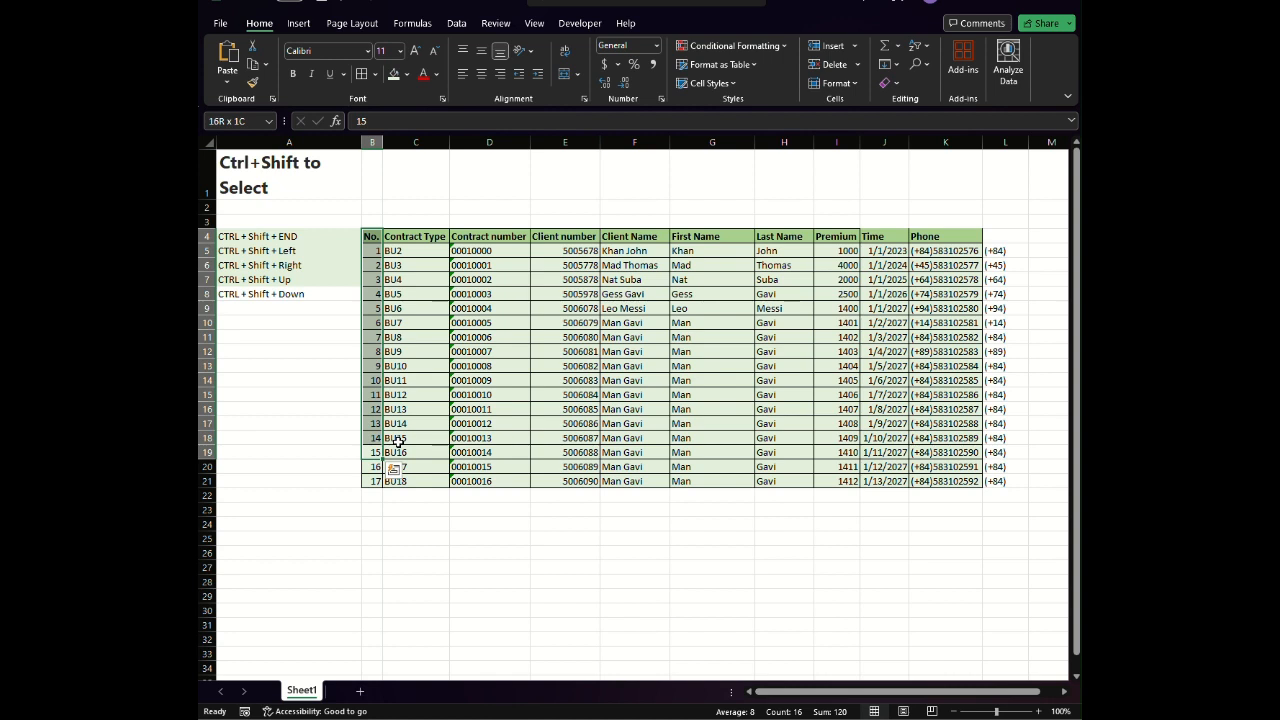
{"action": "left_click", "coordinate": [397, 441]}
{"action": "key", "text": "ctrl+shift+Up"}
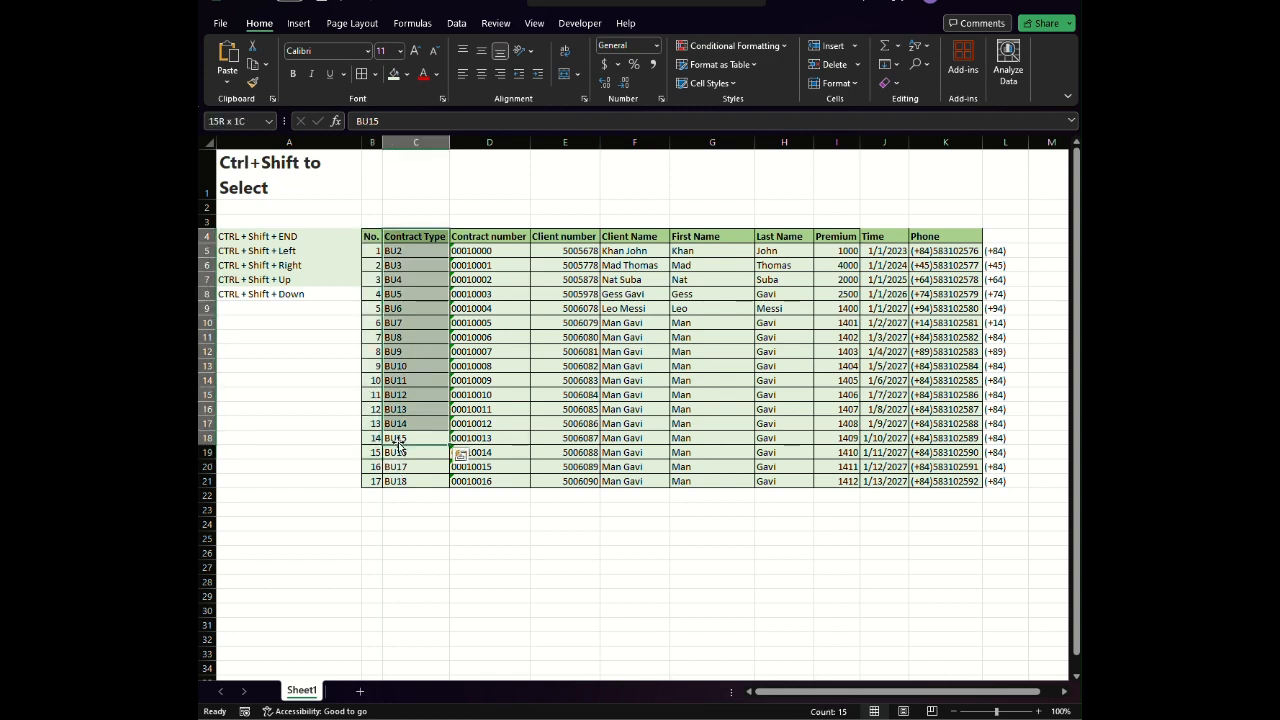
- Select the Contract Type and Contract number columns in turn from their row 4 headers down to row 21
{"action": "left_click", "coordinate": [262, 293]}
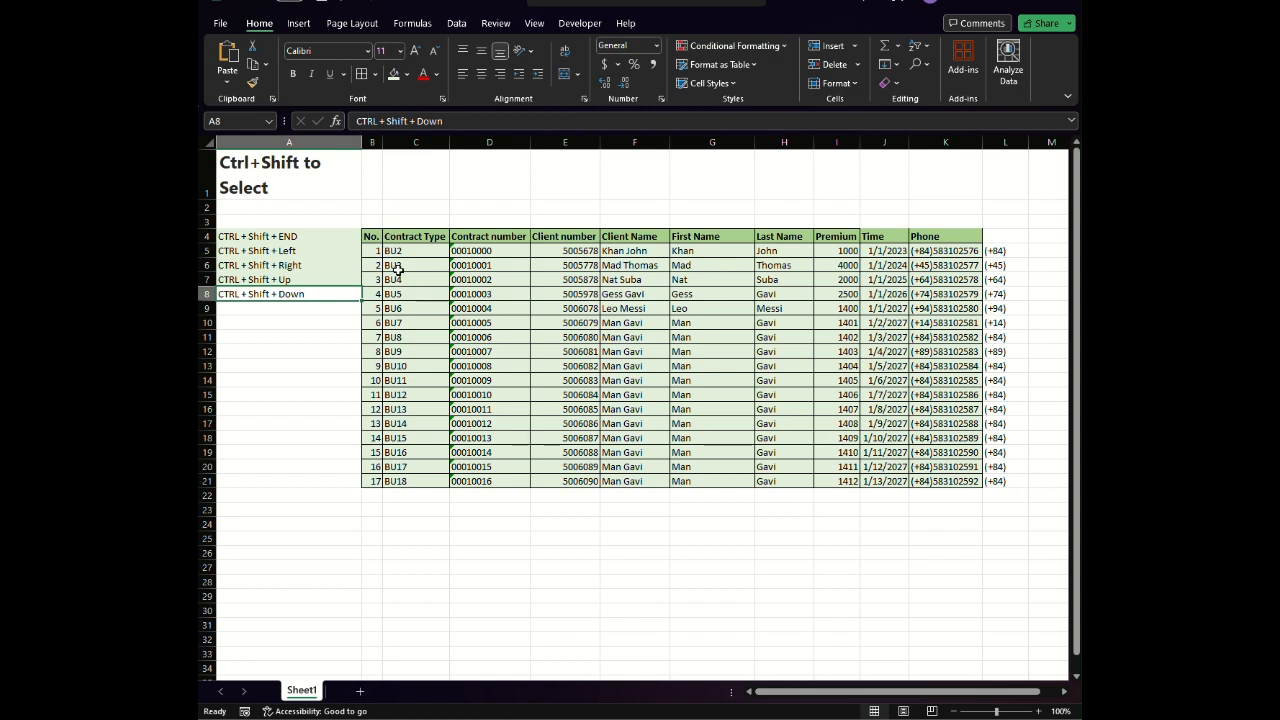
{"action": "left_click", "coordinate": [402, 234]}
{"action": "key", "text": "ctrl+shift+Down"}
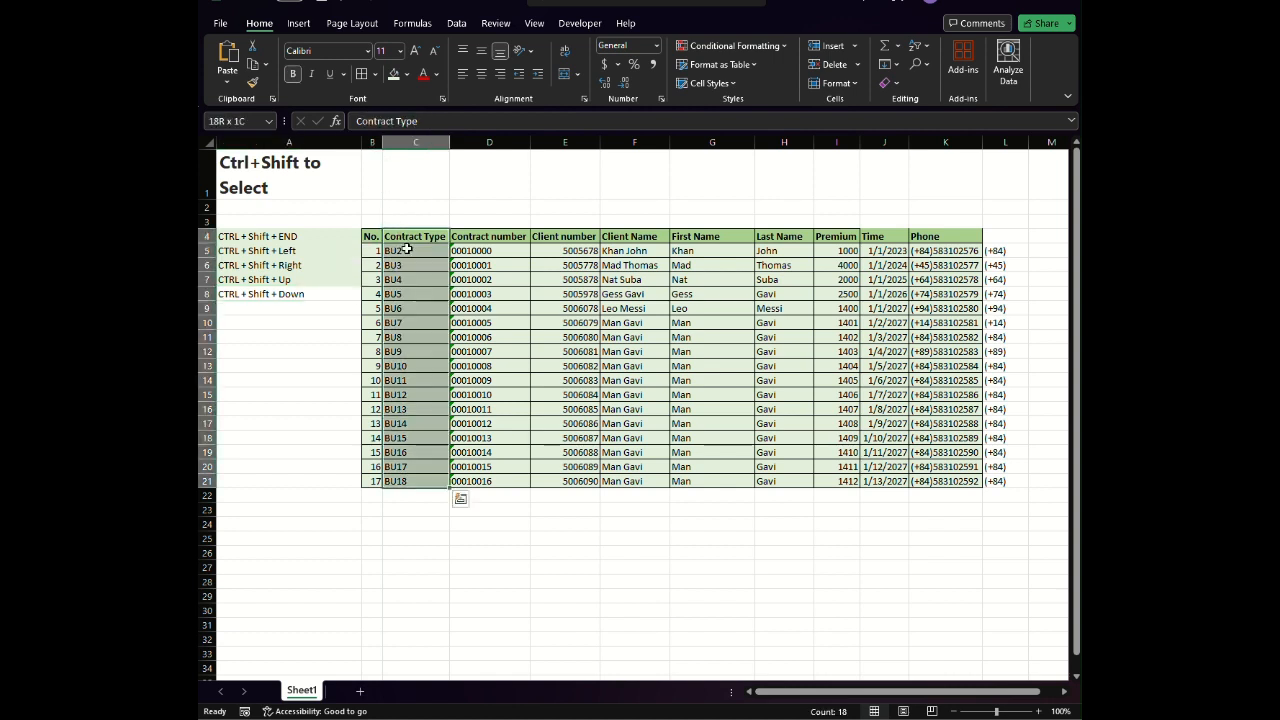
{"action": "key", "text": "Right"}
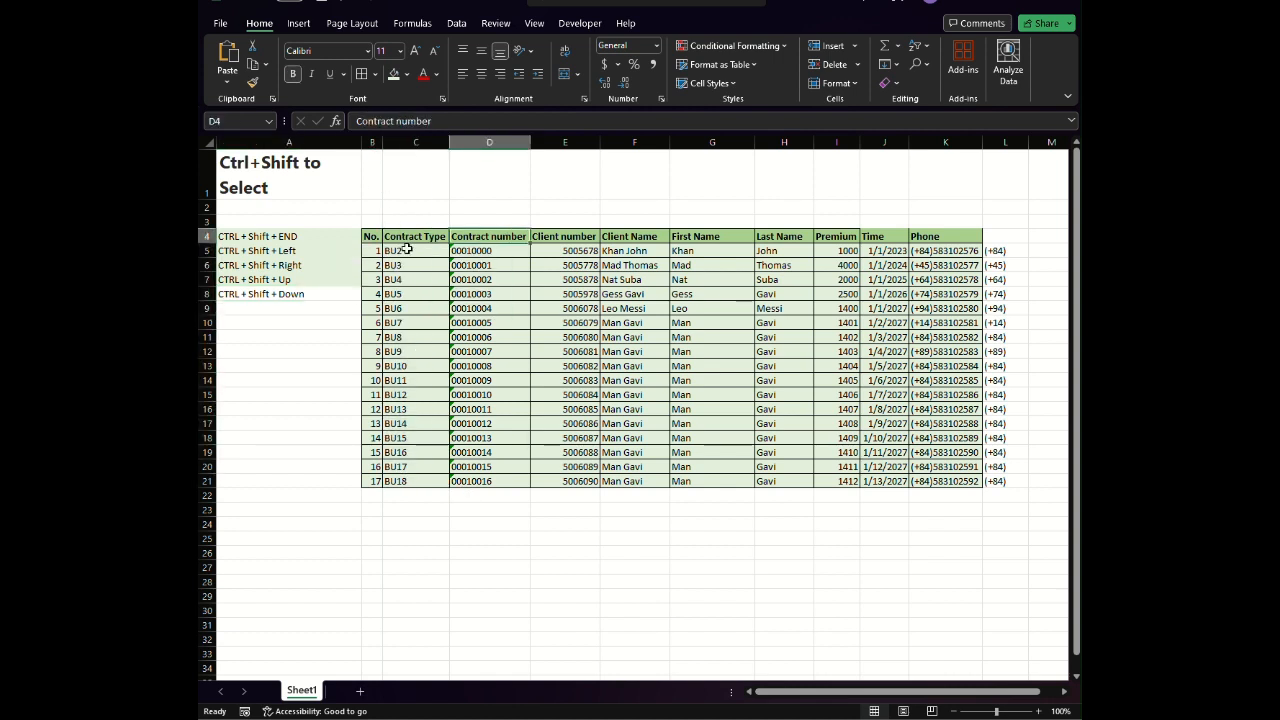
{"action": "key", "text": "ctrl+shift+Down"}
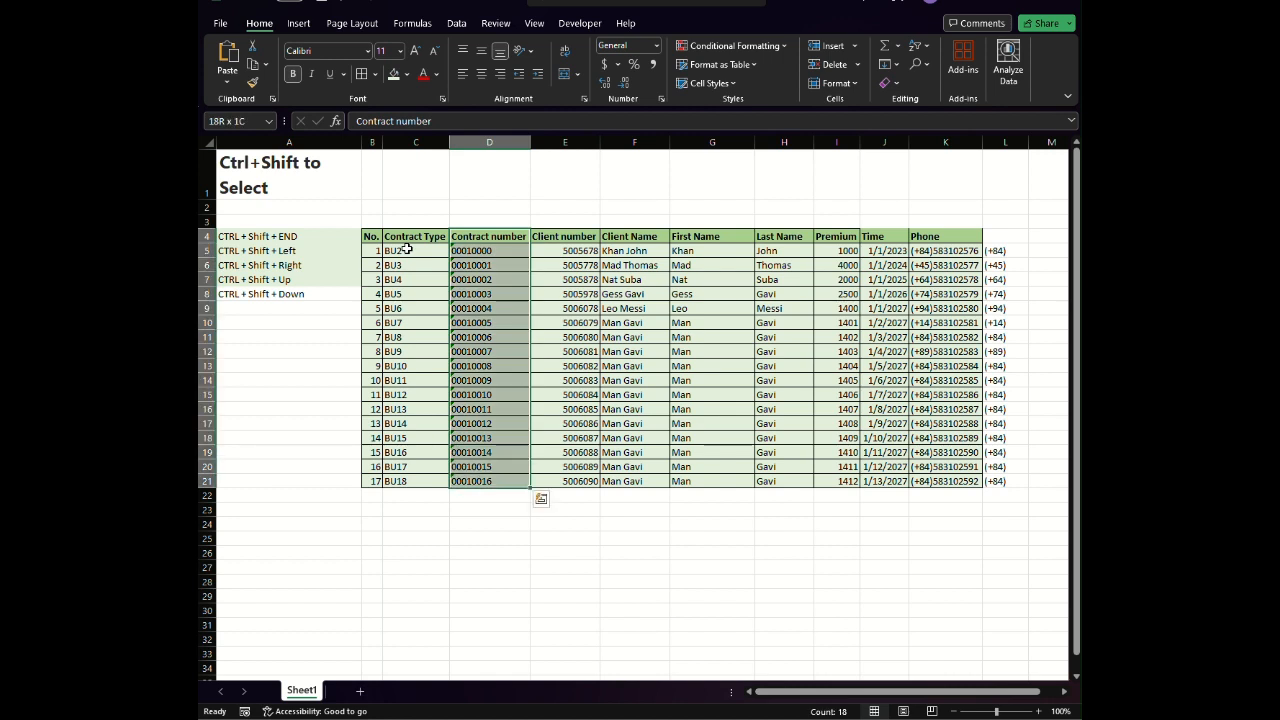
- Shade the label in A8 light green to match the labels above it
{"action": "left_click", "coordinate": [375, 239]}
{"action": "left_click", "coordinate": [312, 307]}
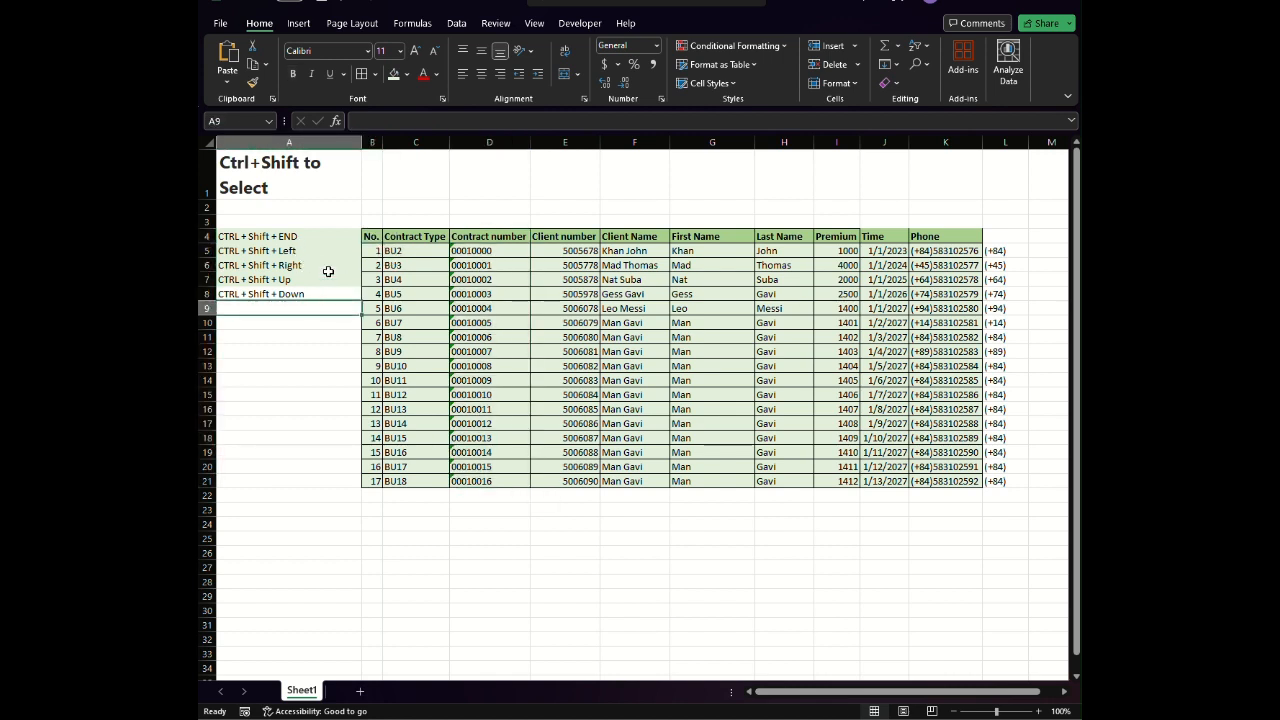
{"action": "left_click", "coordinate": [313, 290]}
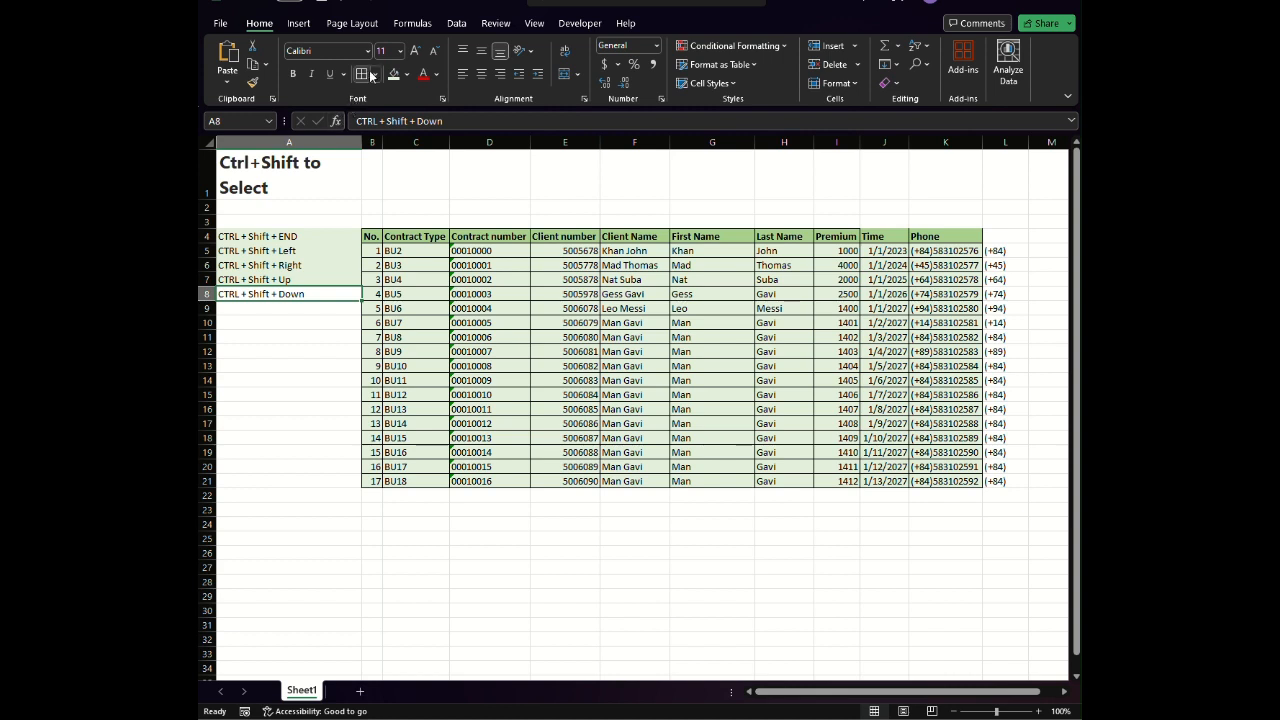
{"action": "left_click", "coordinate": [473, 353]}
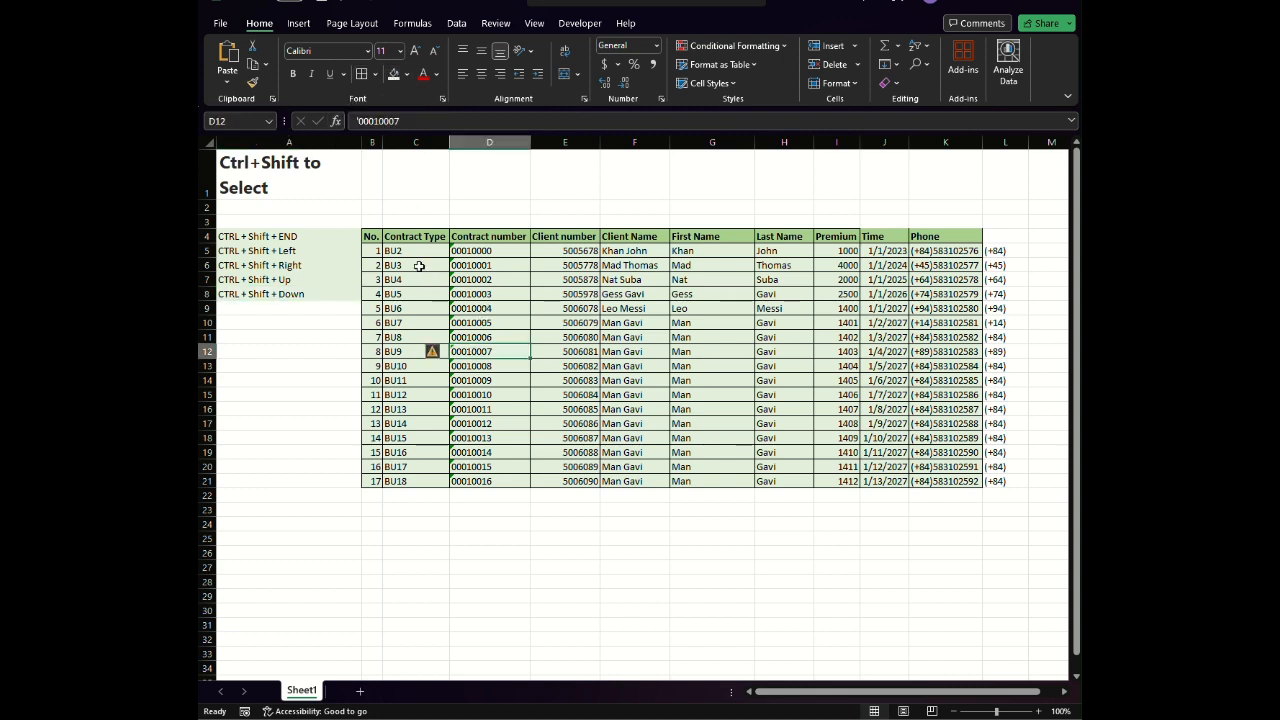
- Select the whole table B4:K21 by extending from the No. header across to Phone and down to the last row
{"action": "left_click", "coordinate": [373, 236]}
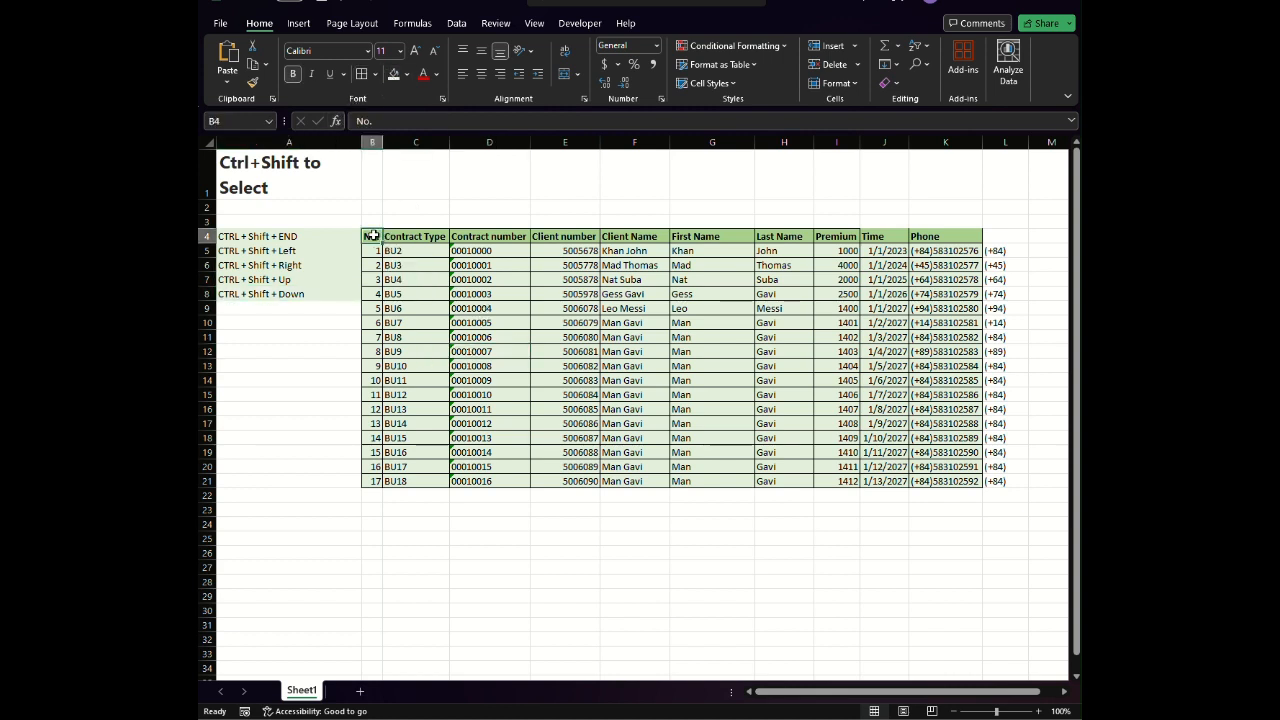
{"action": "key", "text": "ctrl+shift+Right"}
{"action": "key", "text": "ctrl+shift+Down"}
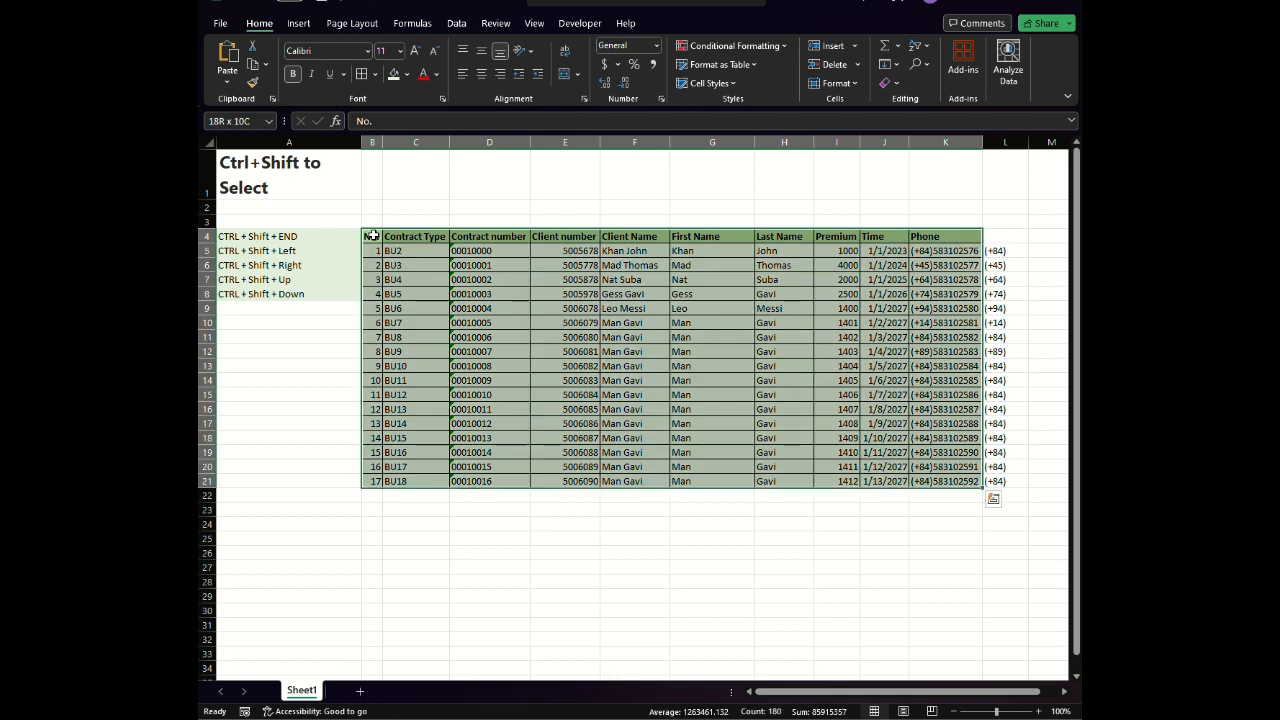
- Swing the selection from B4 over to column A, shrink it to the header row, and extend it back to B4:K21
{"action": "key", "text": "ctrl+shift+Left"}
{"action": "key", "text": "ctrl+shift+Left"}
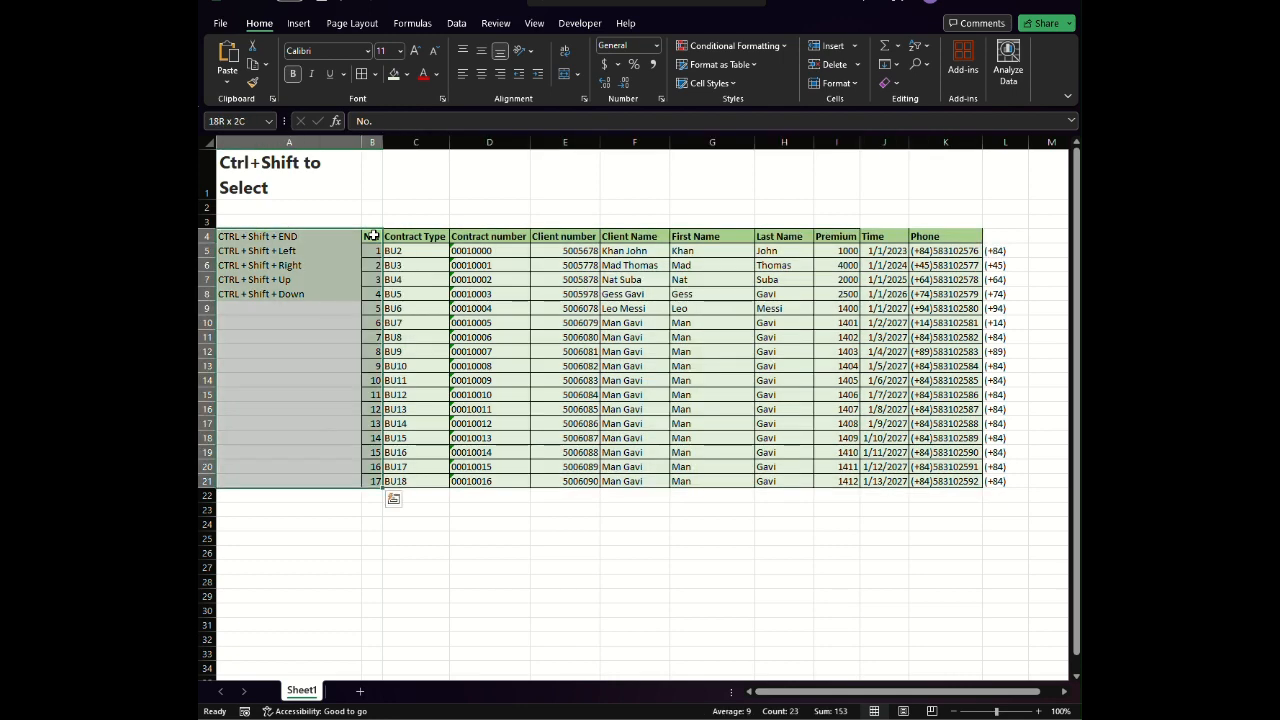
{"action": "key", "text": "ctrl+shift+Up"}
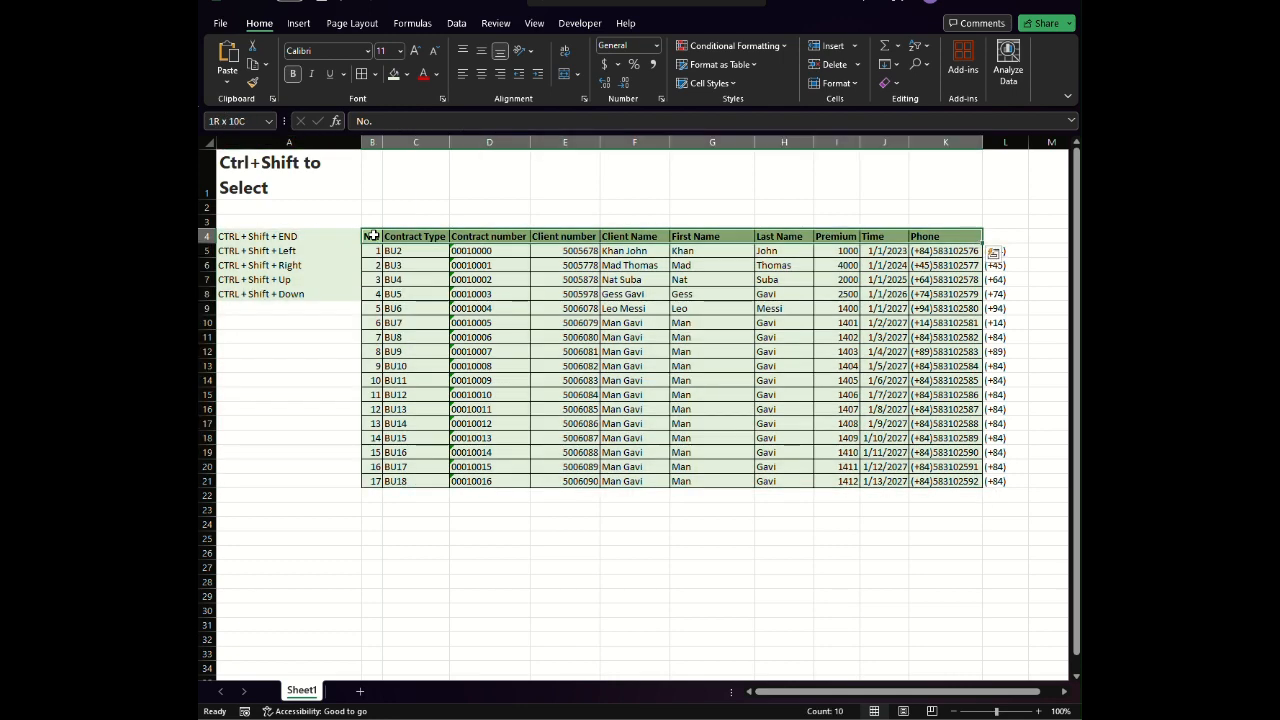
{"action": "key", "text": "ctrl+shift+Up"}
{"action": "key", "text": "ctrl+shift+Right"}
{"action": "key", "text": "ctrl+shift+Down"}
{"action": "key", "text": "ctrl+shift+Down"}
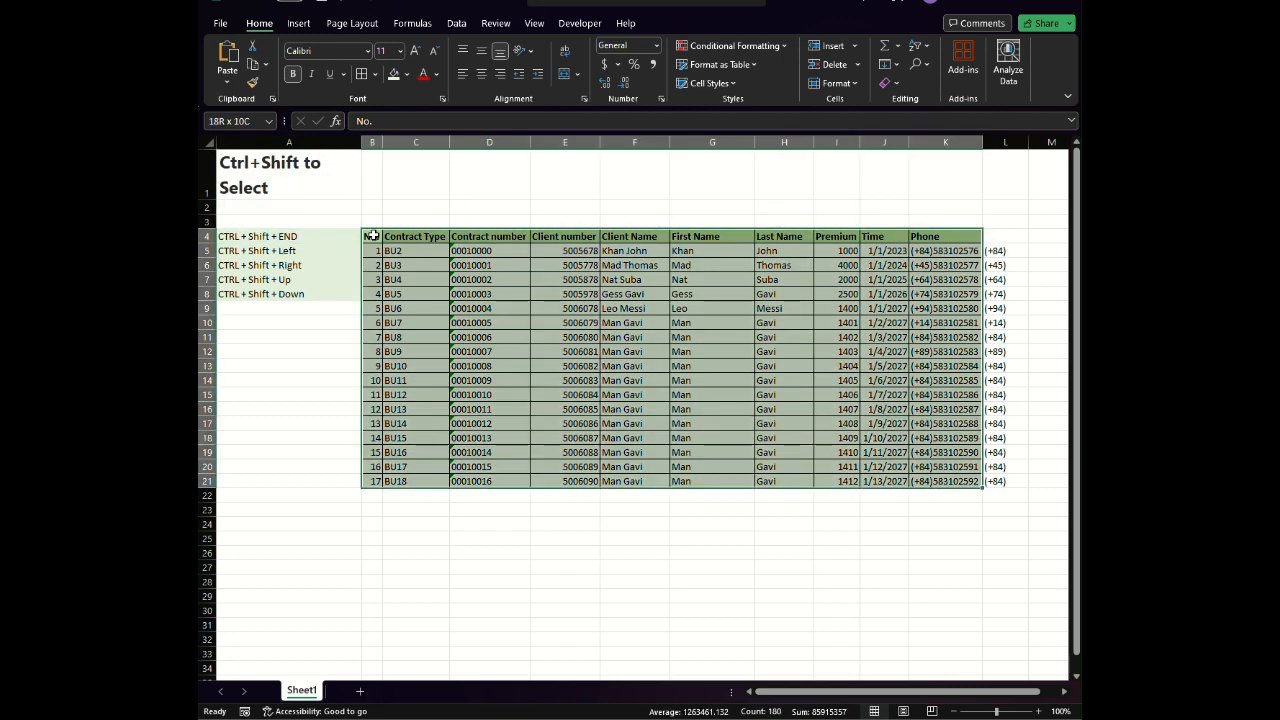
- Swing the selection from B4 up to A1 and extend it to rows 4 to 21 through the sheet's last column, XFD
{"action": "key", "text": "ctrl+shift+Left"}
{"action": "key", "text": "ctrl+shift+Up"}
{"action": "key", "text": "ctrl+shift+Up"}
{"action": "key", "text": "ctrl+shift+Right"}
{"action": "key", "text": "ctrl+shift+Left"}
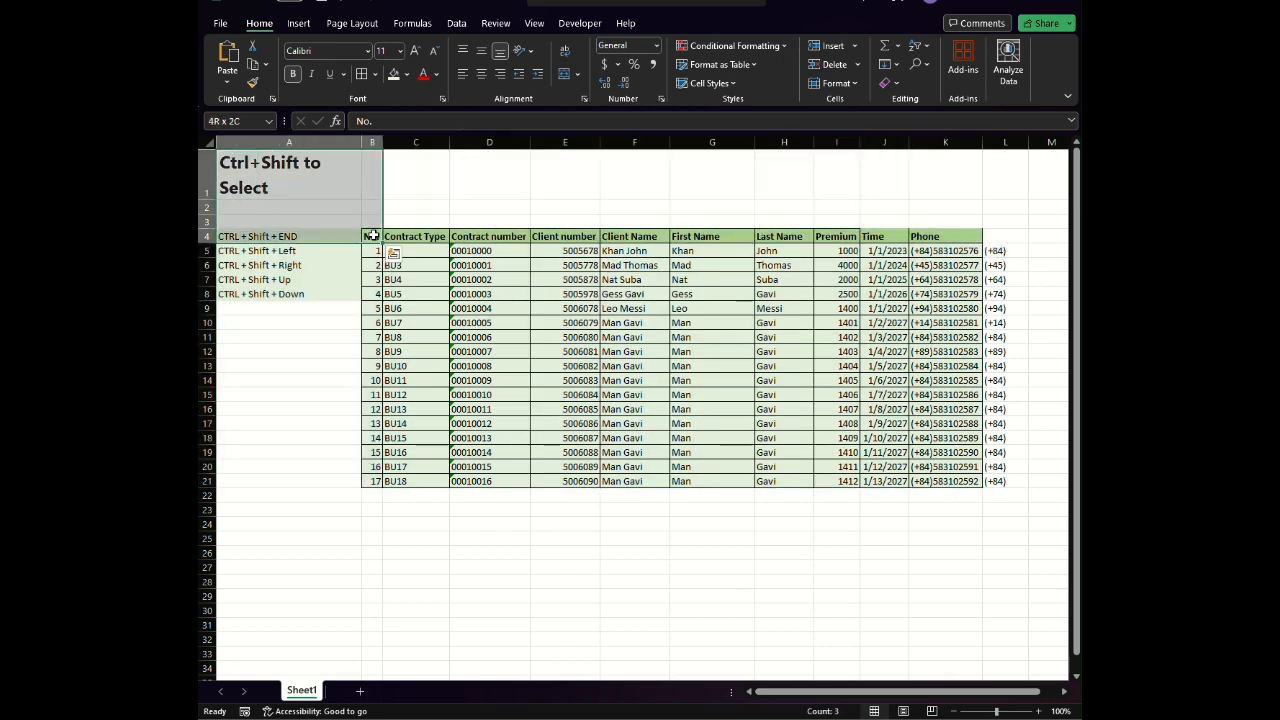
{"action": "key", "text": "ctrl+shift+Down"}
{"action": "key", "text": "ctrl+shift+Right"}
{"action": "key", "text": "ctrl+shift+Right"}
{"action": "left_click_drag", "start_coordinate": [373, 234], "coordinate": [373, 234]}
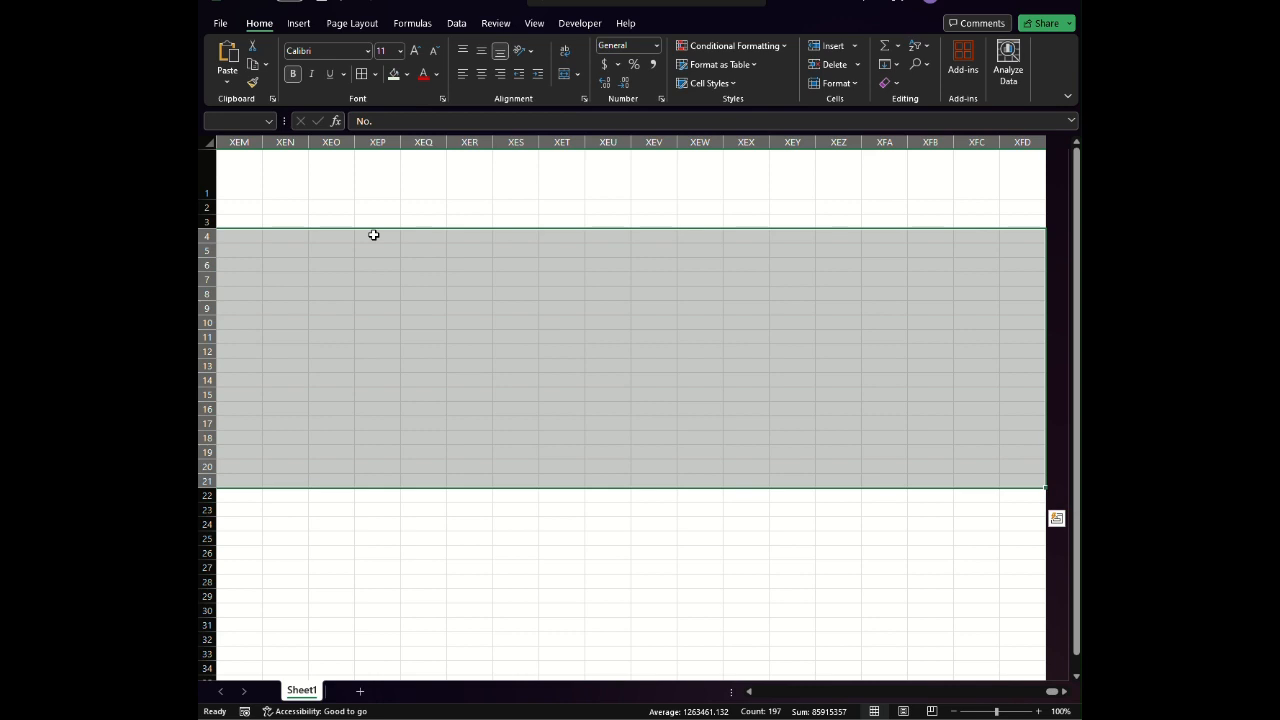
- Replace the oversized selection with the single Contract Type header cell, C4
{"action": "left_click_drag", "start_coordinate": [1052, 692], "coordinate": [808, 700]}
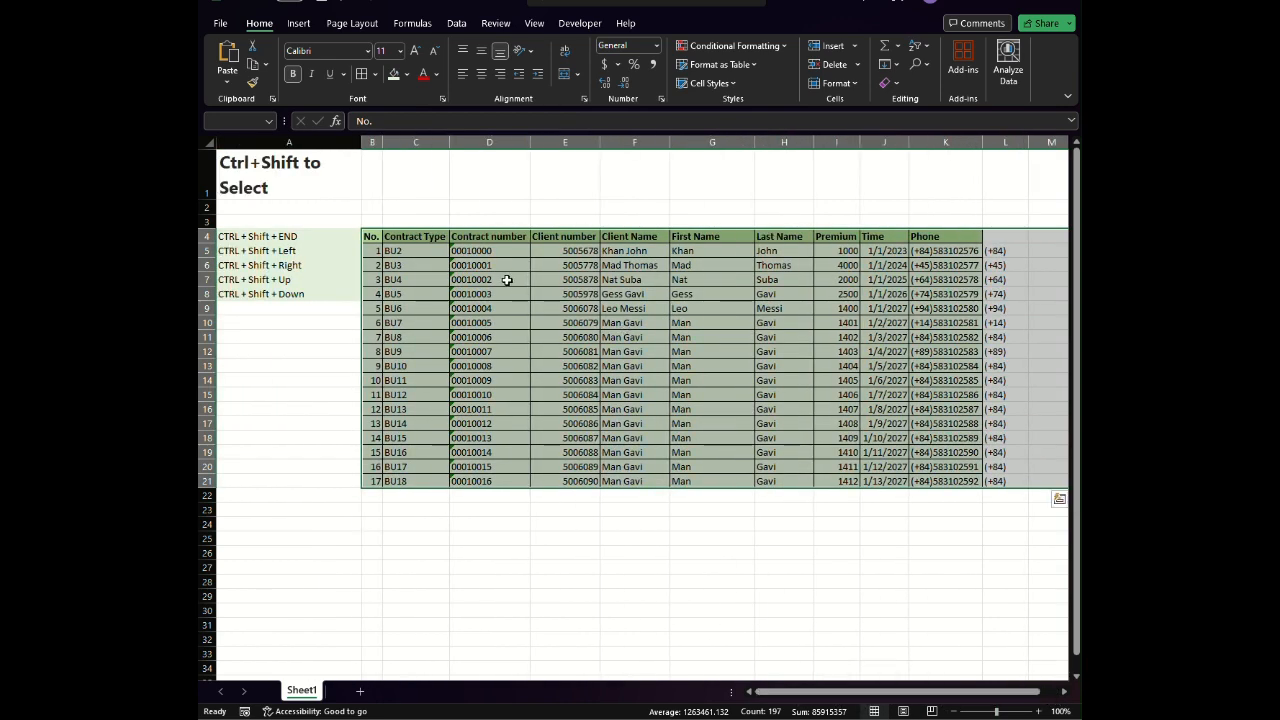
{"action": "left_click", "coordinate": [500, 268]}
{"action": "left_click", "coordinate": [437, 251]}
{"action": "left_click", "coordinate": [414, 240]}
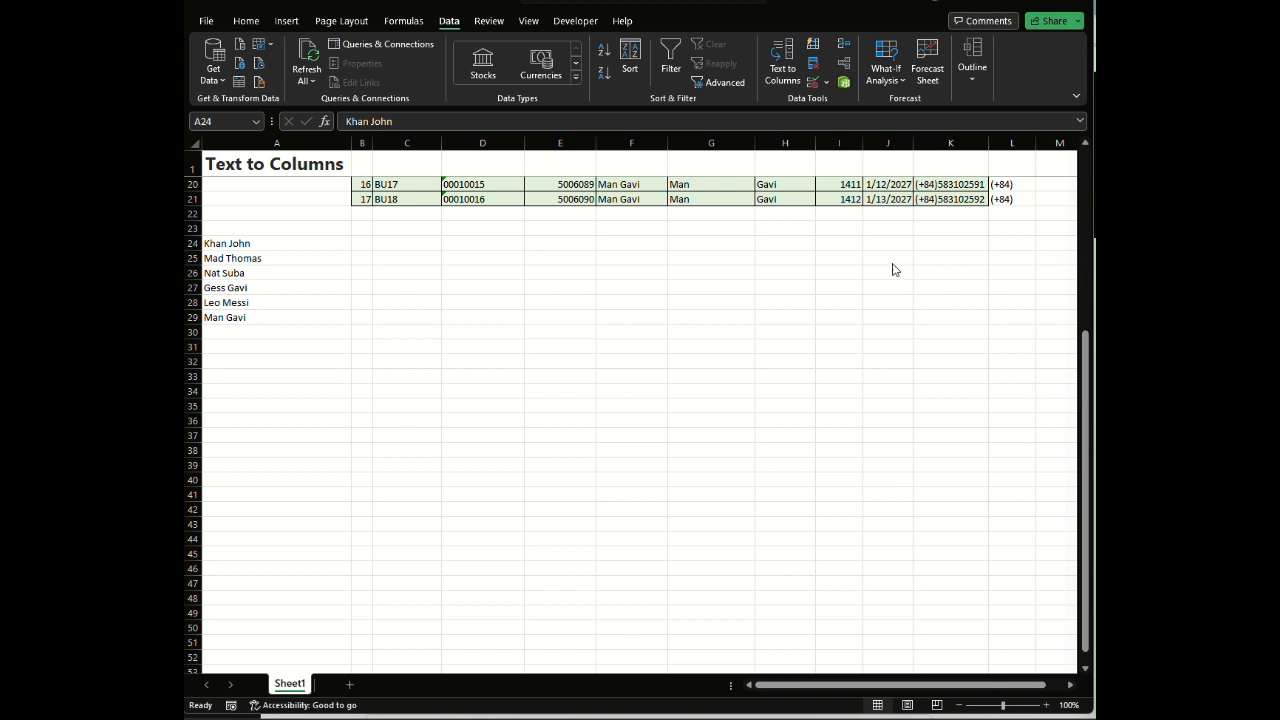
- Split the full names in A24:A29 with Text to Columns as delimited data, using Space as a delimiter and A24 as the destination
{"action": "left_click", "coordinate": [283, 165]}
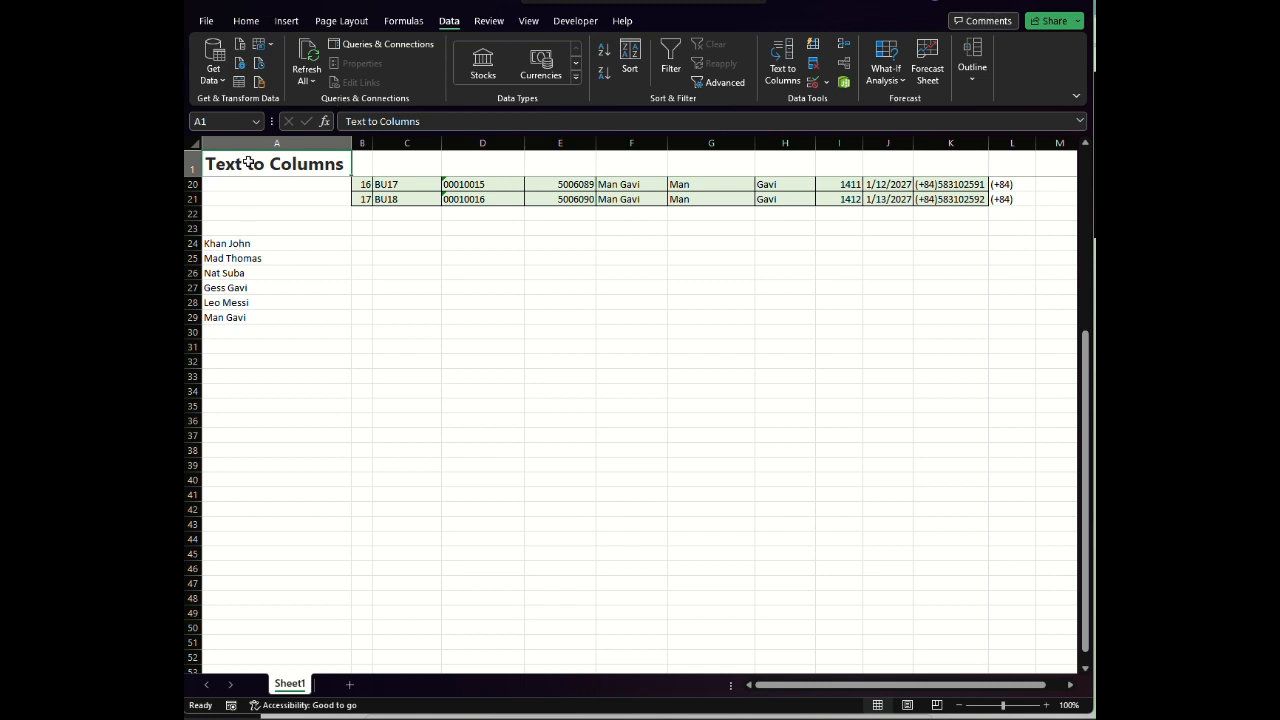
{"action": "left_click", "coordinate": [245, 20]}
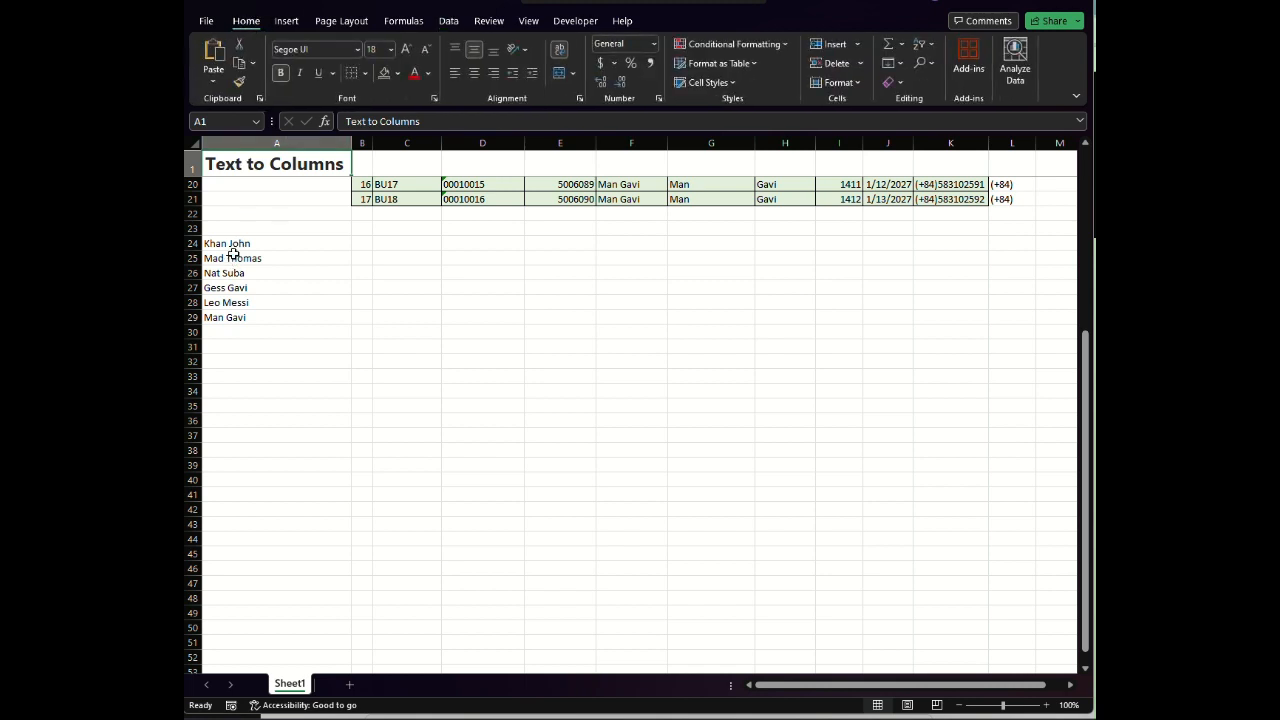
{"action": "left_click_drag", "start_coordinate": [240, 243], "coordinate": [243, 317]}
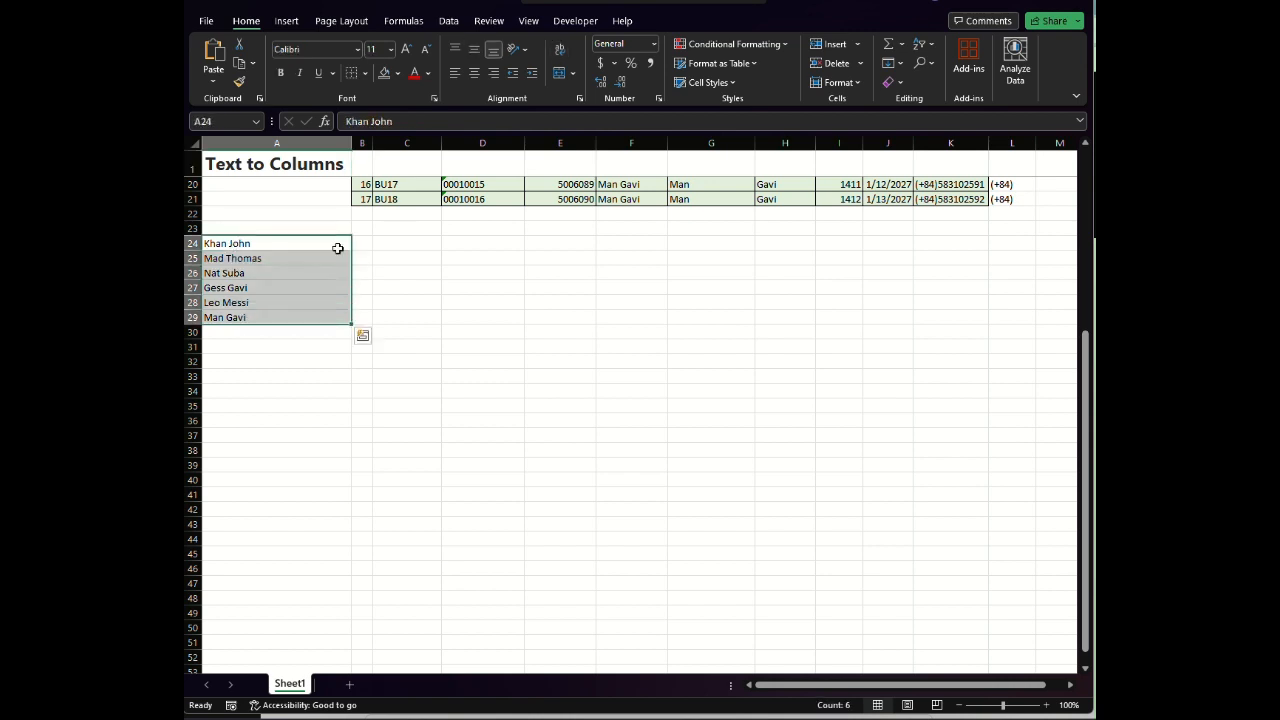
{"action": "left_click", "coordinate": [449, 22]}
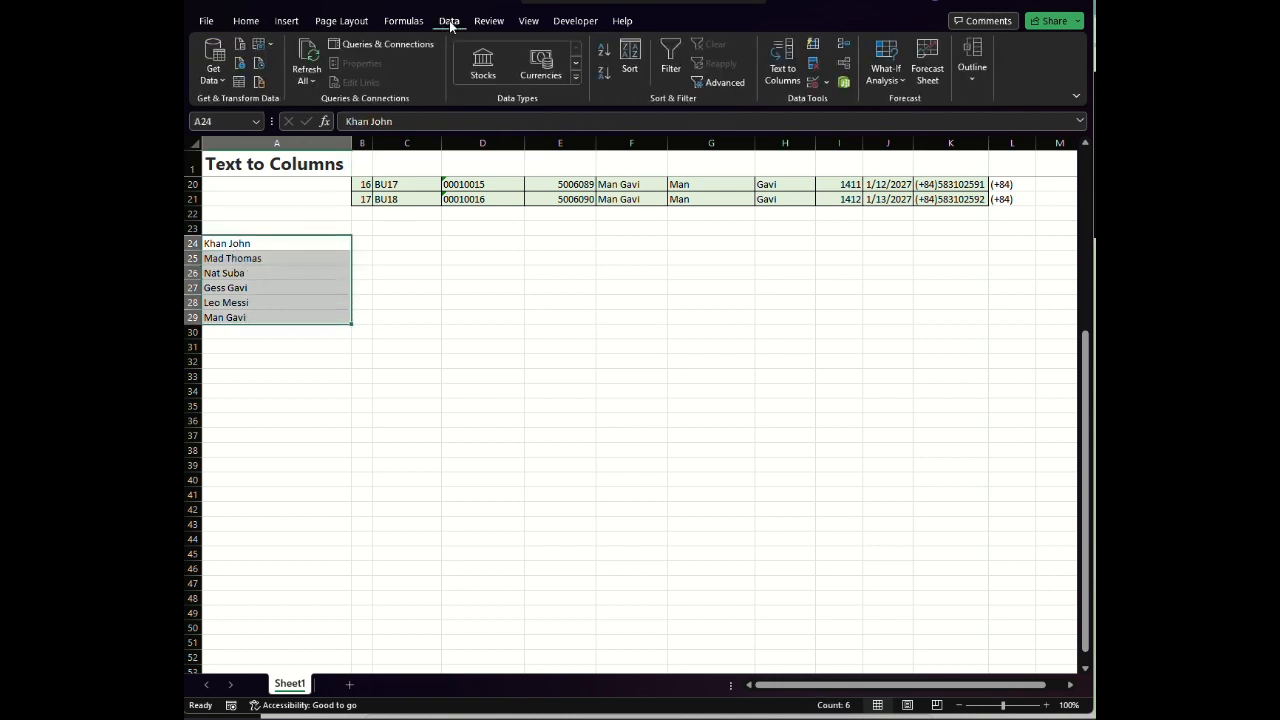
{"action": "left_click", "coordinate": [771, 81]}
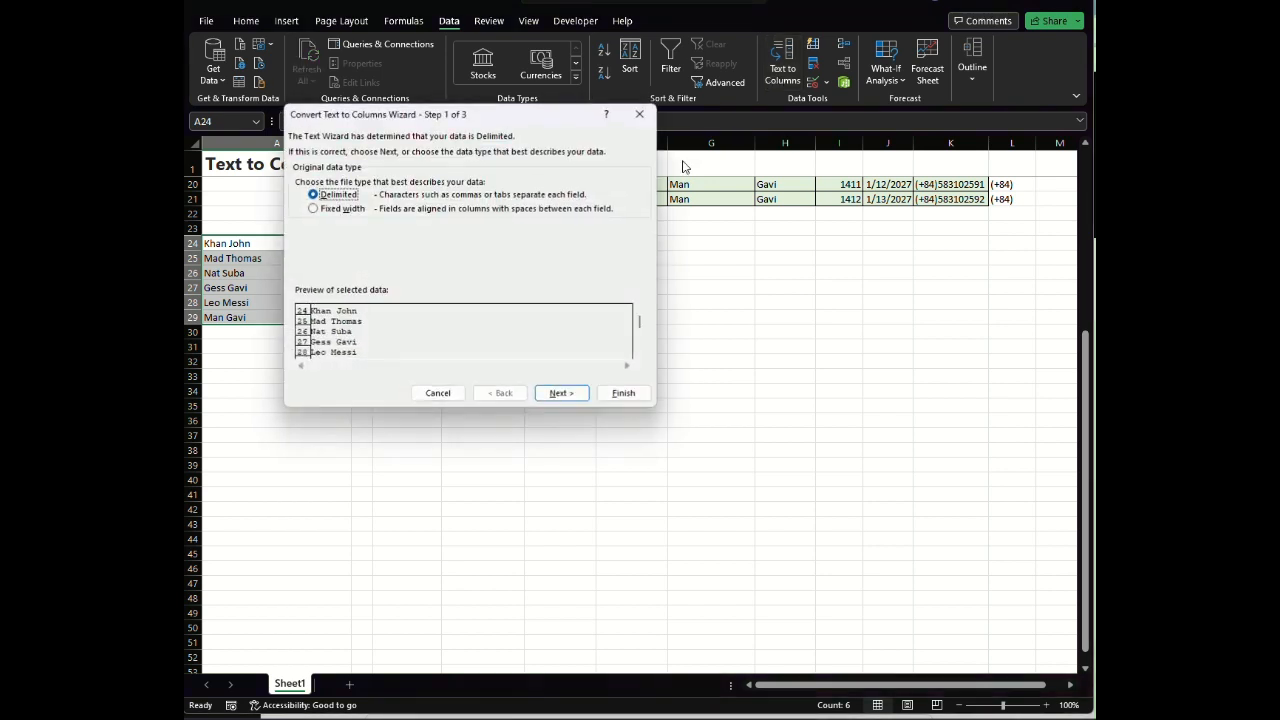
{"action": "left_click", "coordinate": [563, 393]}
{"action": "left_click", "coordinate": [301, 222]}
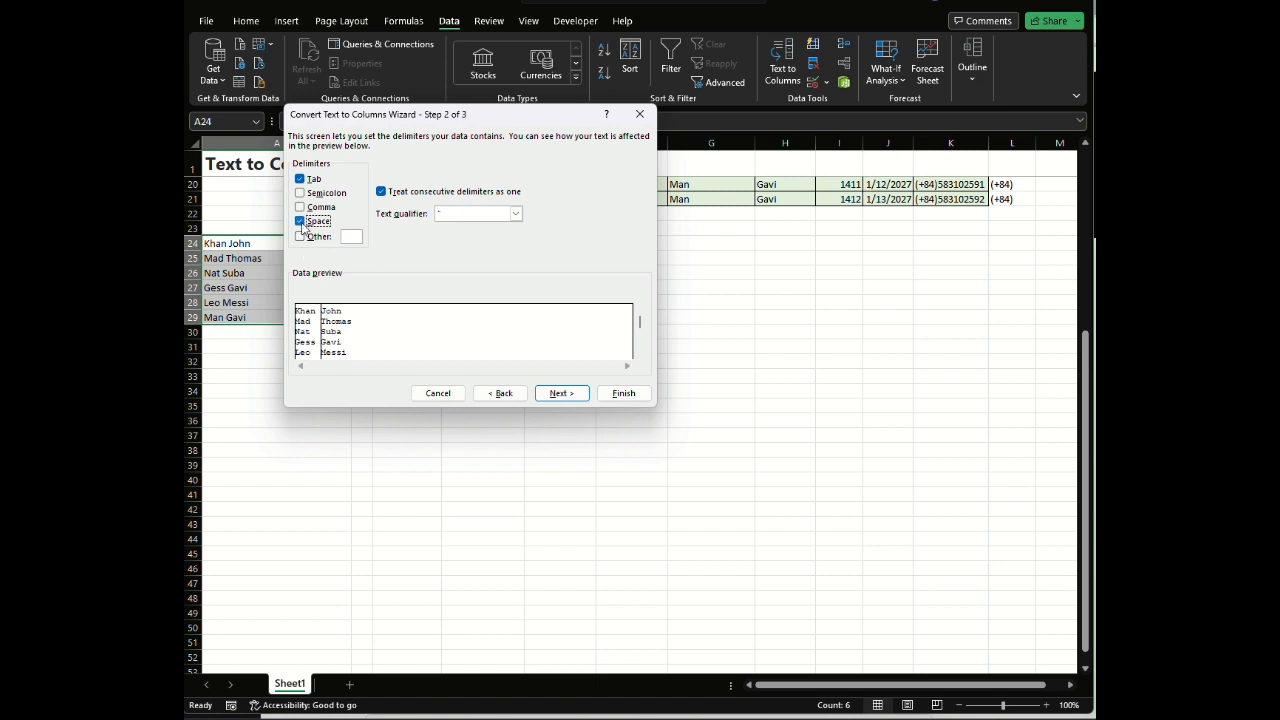
{"action": "left_click", "coordinate": [563, 393]}
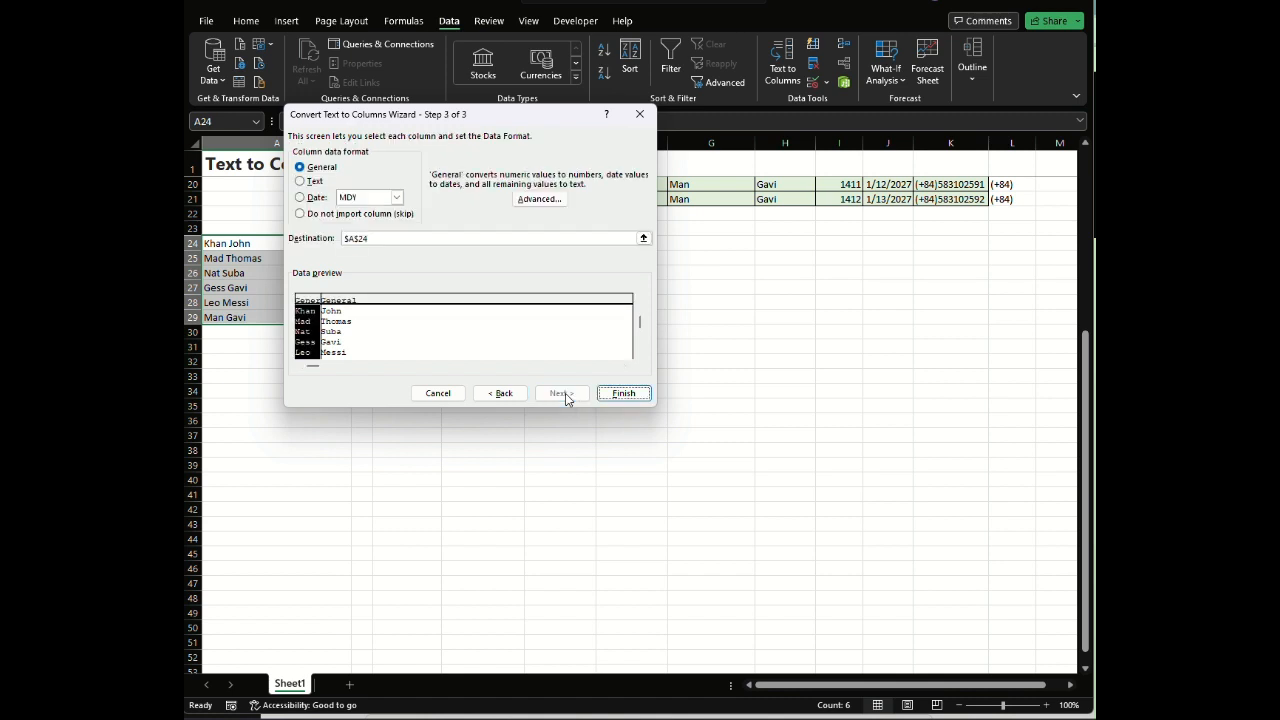
{"action": "left_click", "coordinate": [623, 393]}
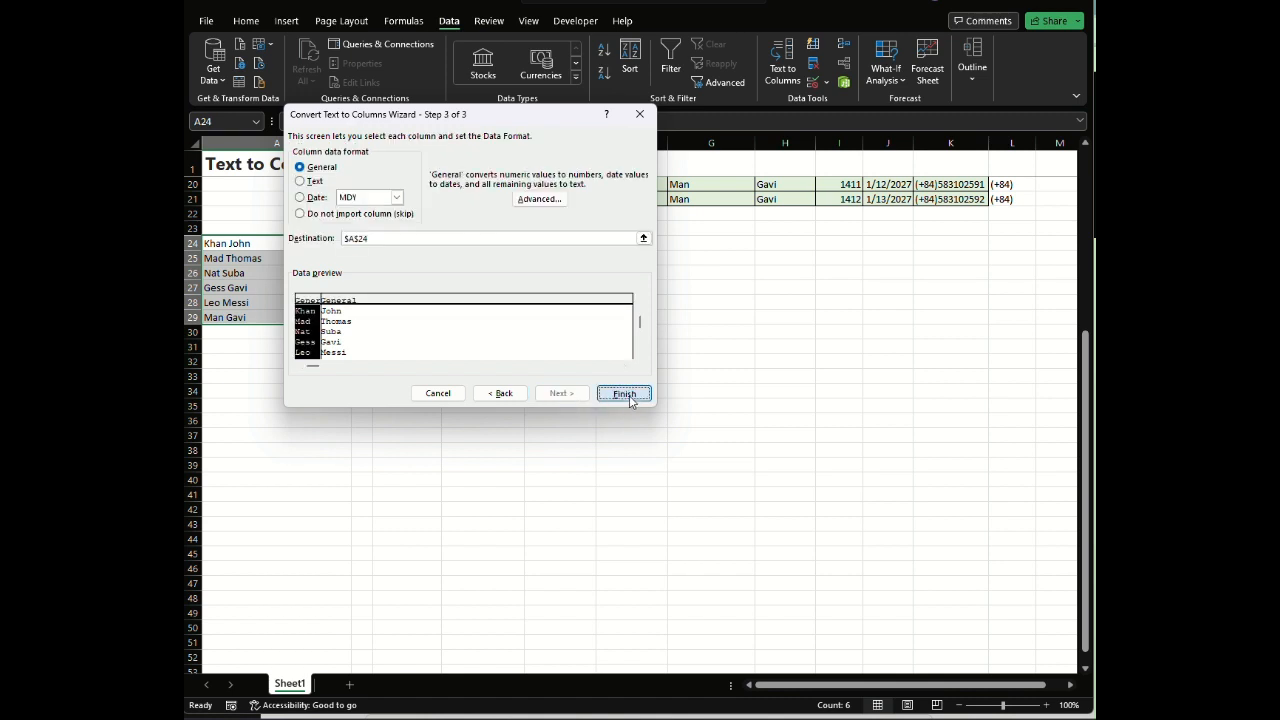
- Highlight the separated name parts from A24 across column B, then undo the Text to Columns split
{"action": "left_click", "coordinate": [322, 245]}
{"action": "left_click_drag", "start_coordinate": [322, 245], "coordinate": [363, 333]}
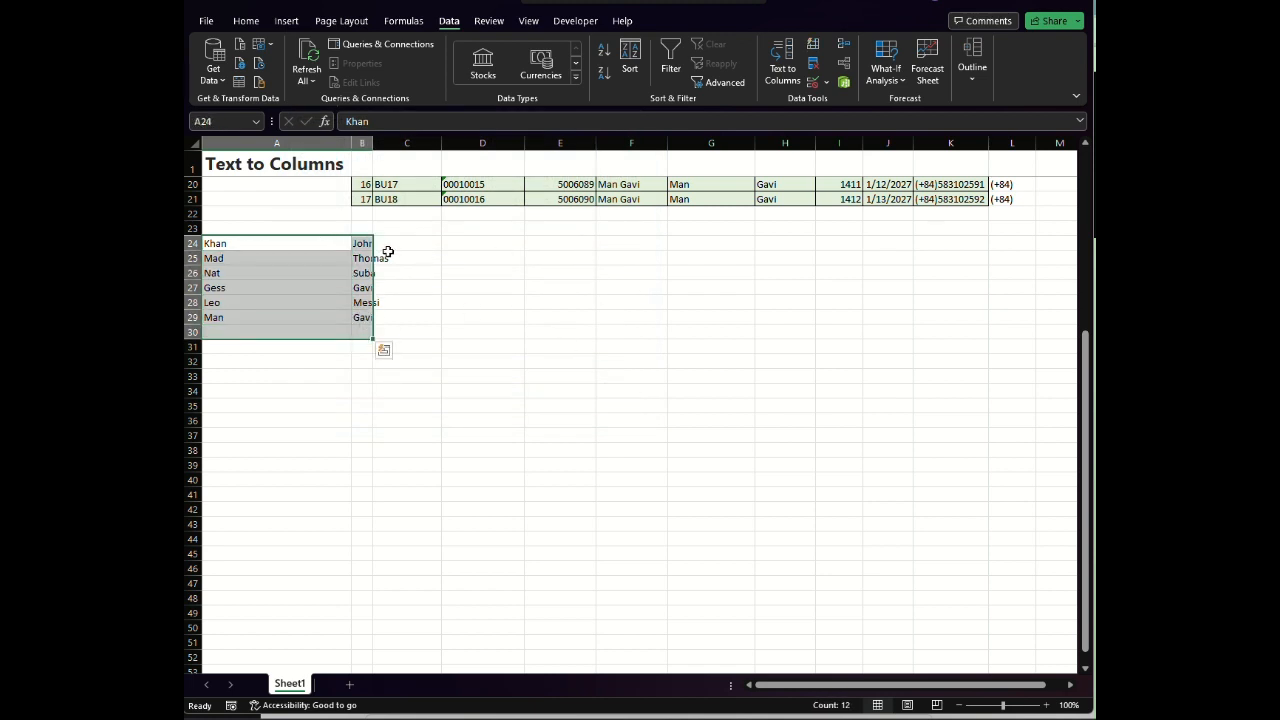
{"action": "key", "text": "ctrl+z"}
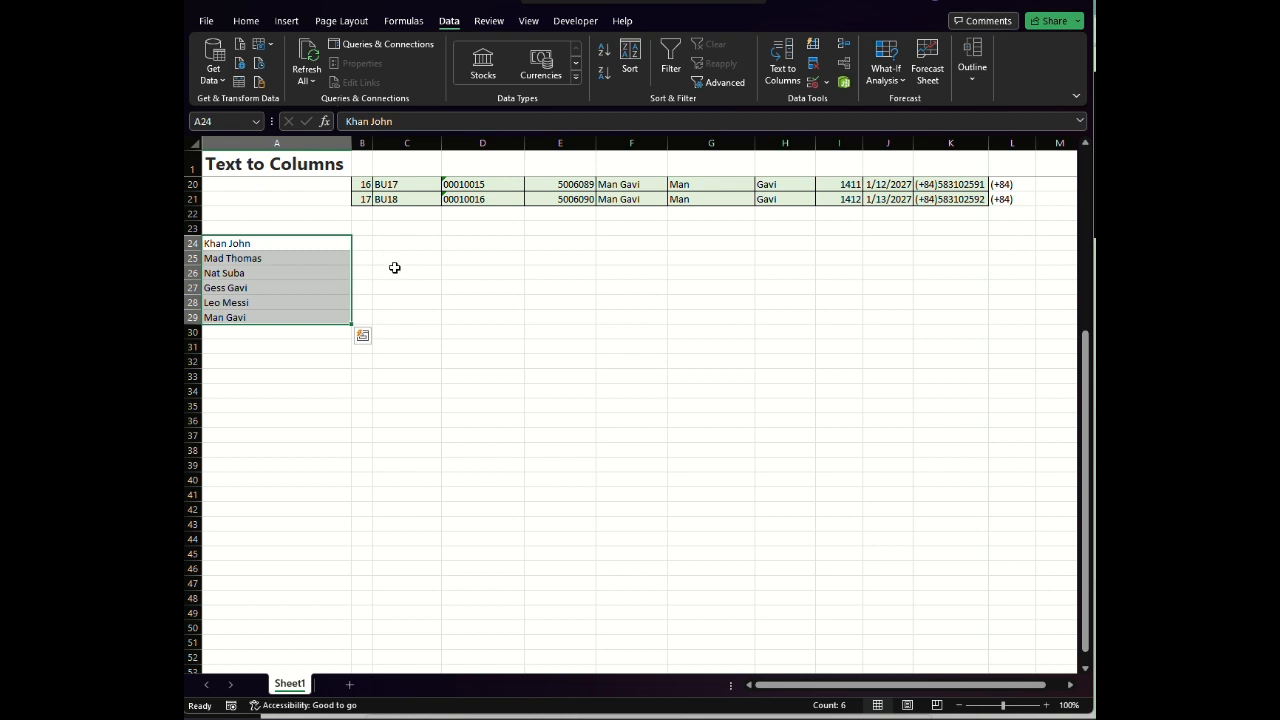
- Append a space and the letters A, B and C to the names in A24, A25 and A26 respectively
{"action": "left_click", "coordinate": [263, 243]}
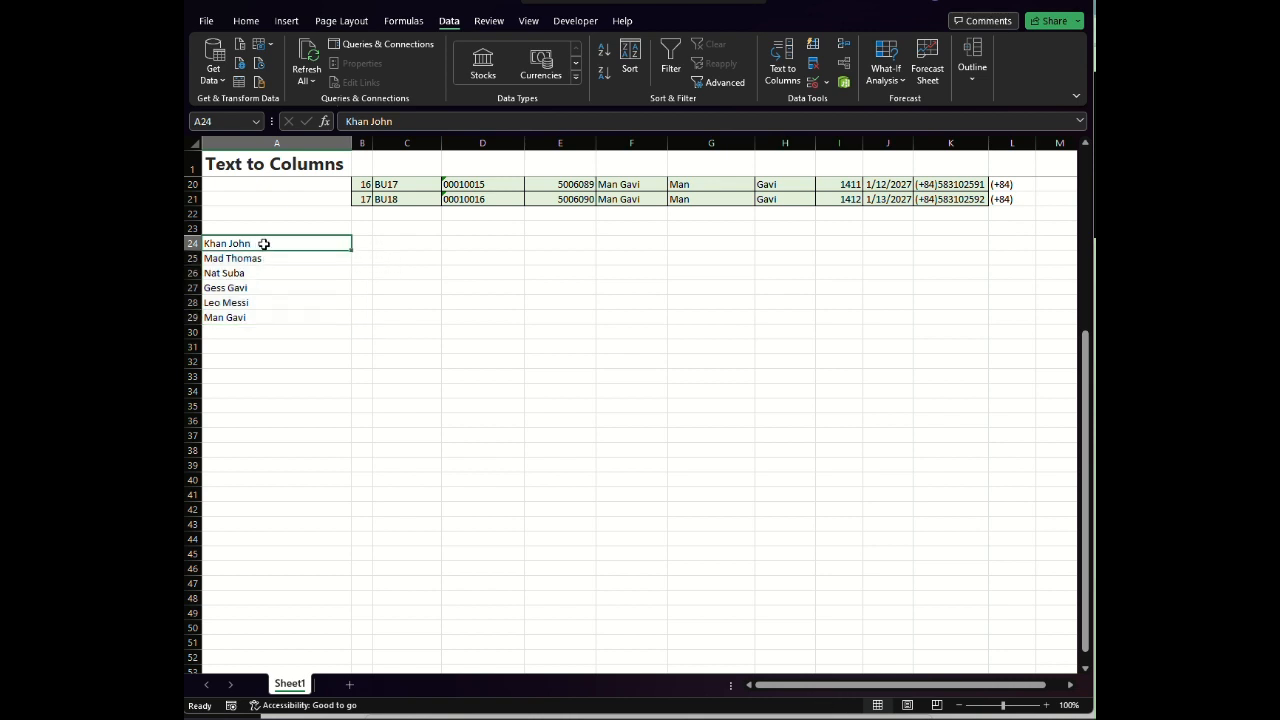
{"action": "double_click", "coordinate": [264, 243]}
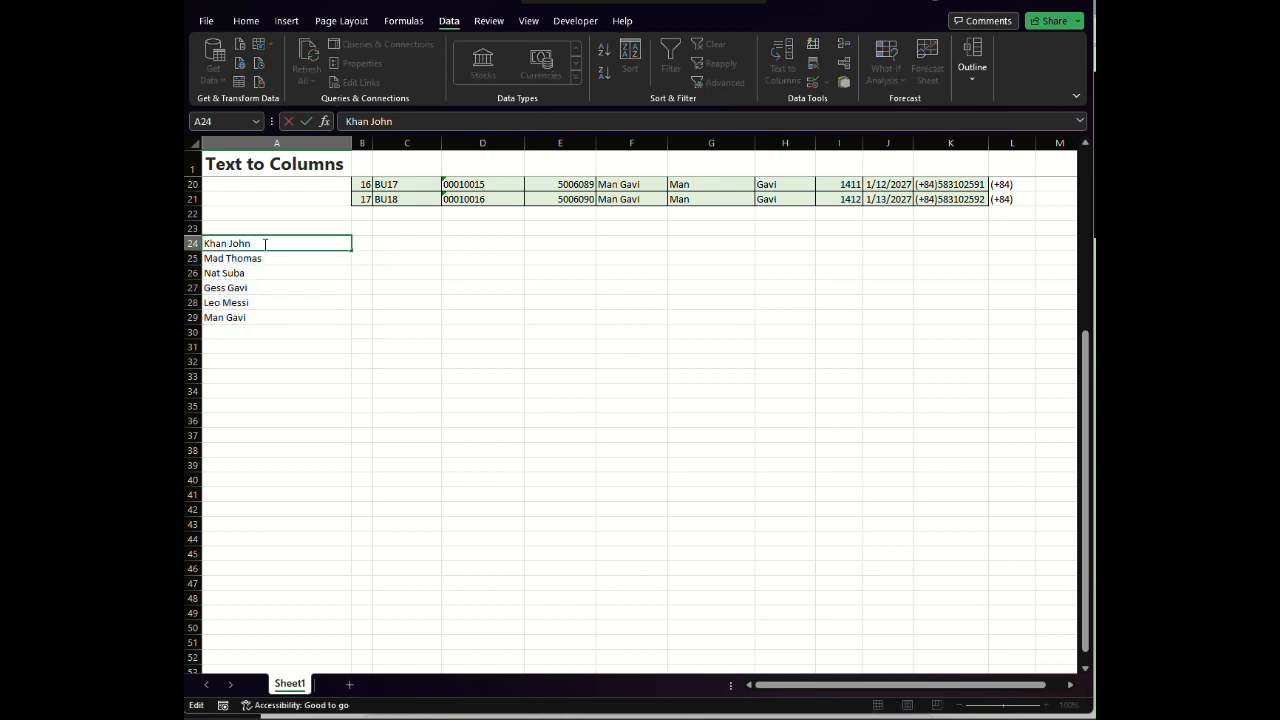
{"action": "type", "text": "A"}
{"action": "left_click", "coordinate": [276, 257]}
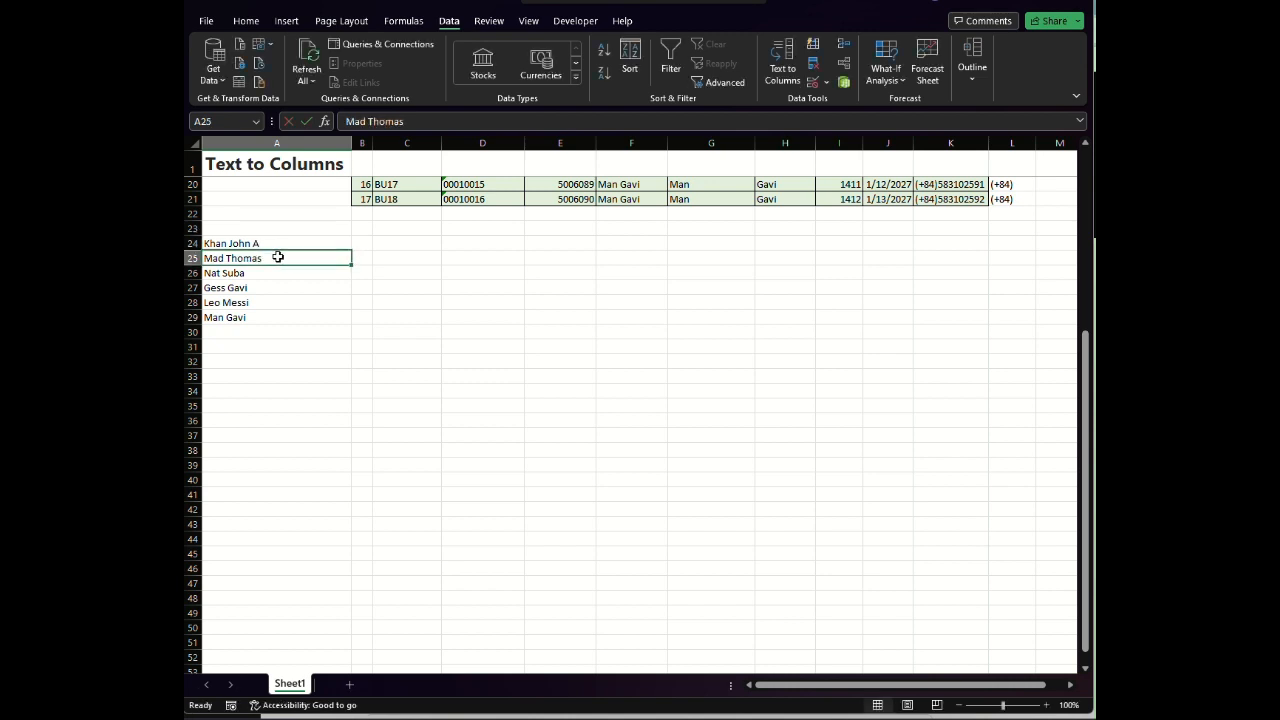
{"action": "double_click", "coordinate": [278, 257]}
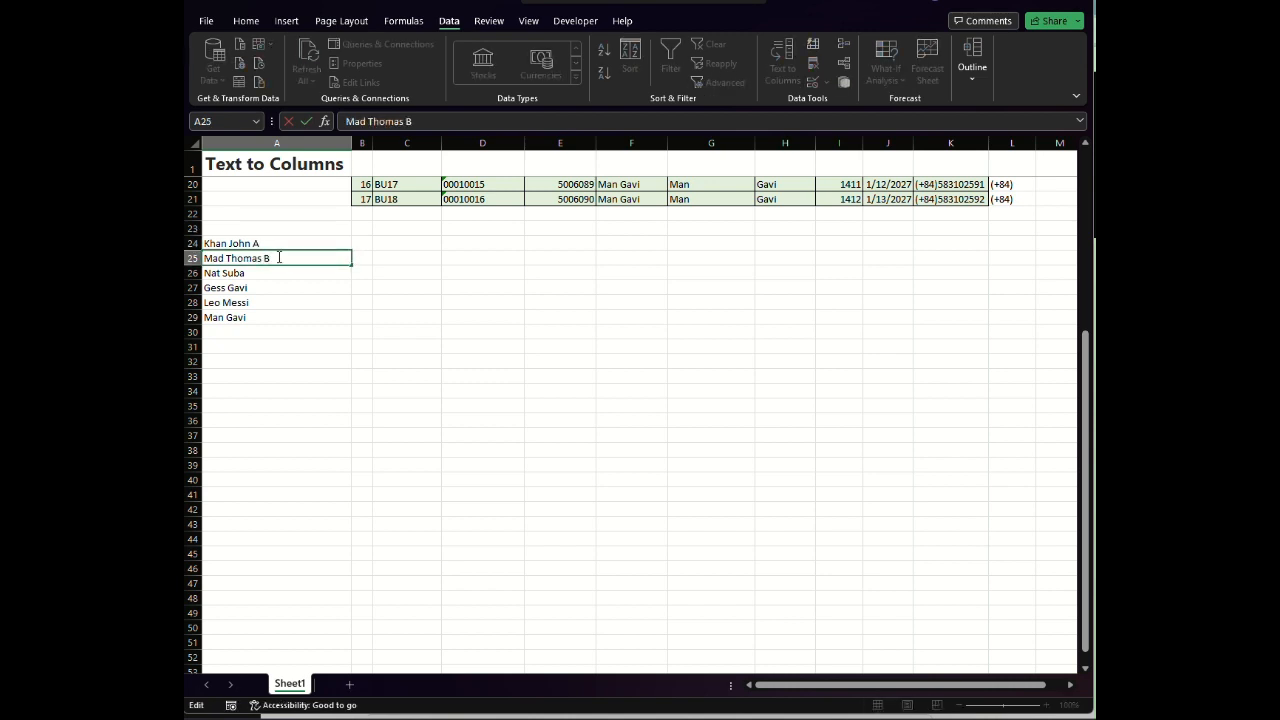
{"action": "type", "text": "B"}
{"action": "left_click", "coordinate": [278, 271]}
{"action": "double_click", "coordinate": [280, 272]}
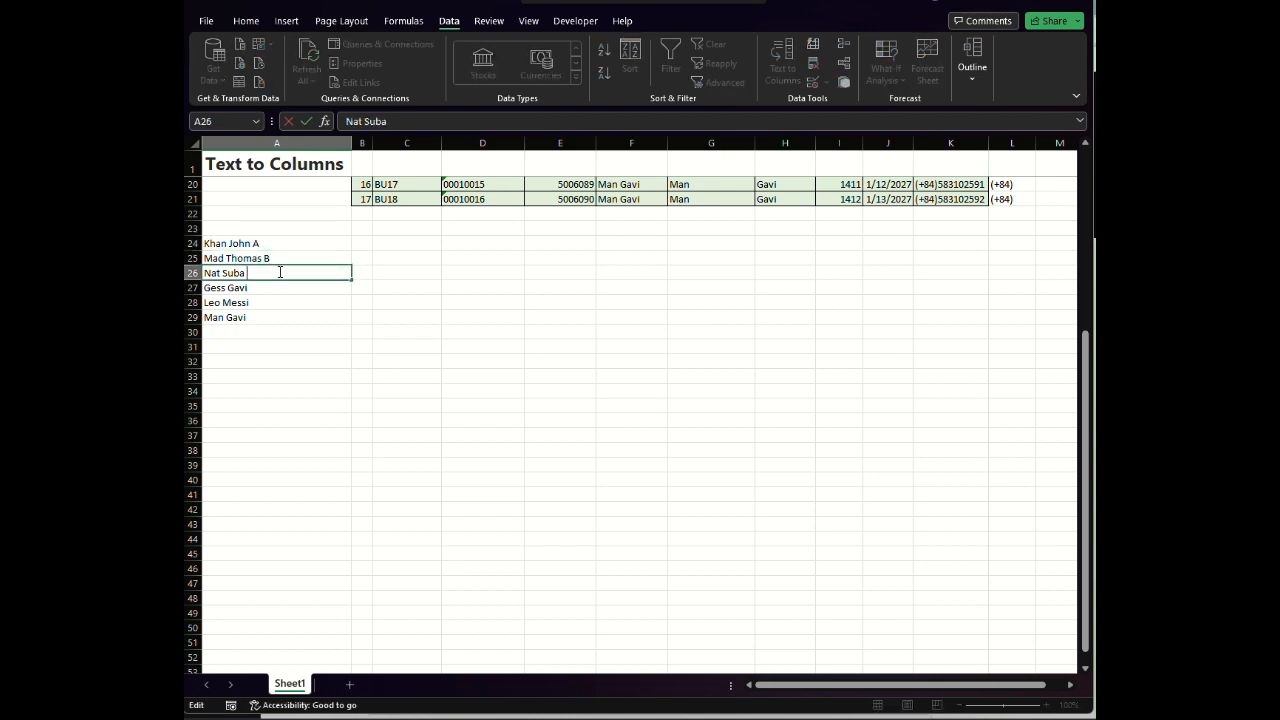
- Append a space and the letters D, E and F to the names in A27, A28 and A29 respectively
{"action": "left_click", "coordinate": [274, 300]}
{"action": "left_click", "coordinate": [274, 286]}
{"action": "double_click", "coordinate": [275, 288]}
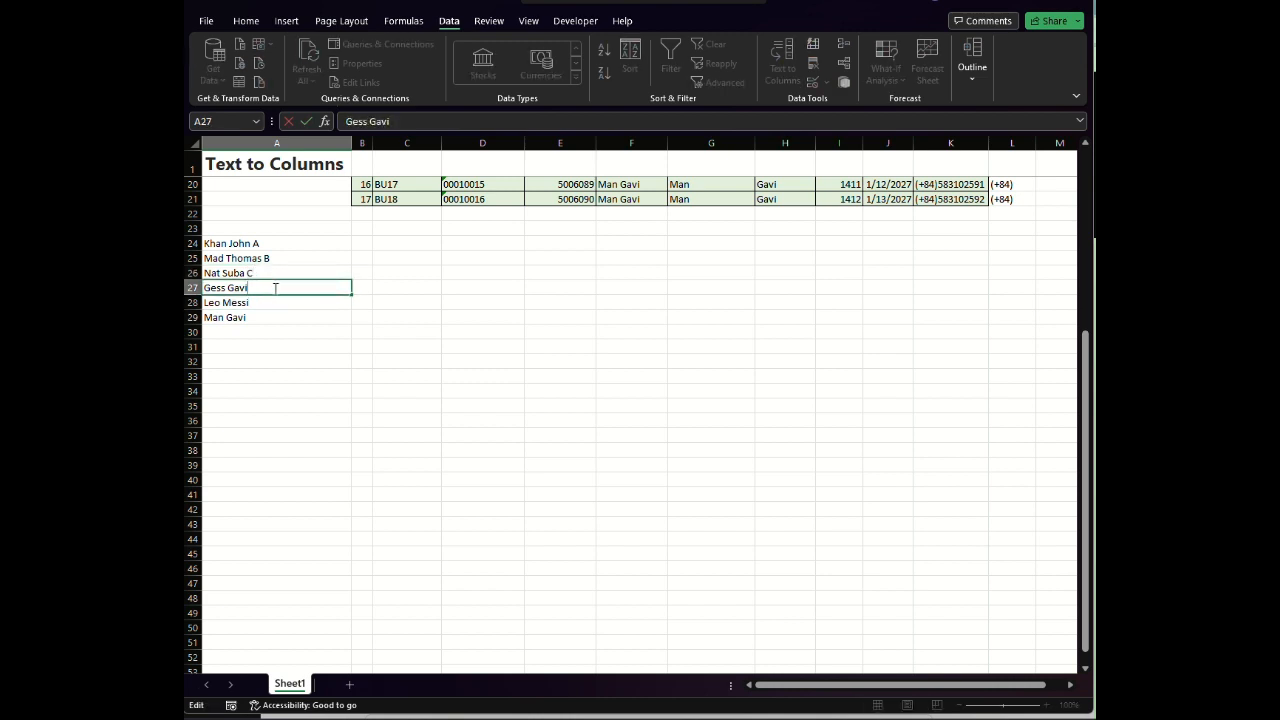
{"action": "left_click", "coordinate": [277, 299]}
{"action": "double_click", "coordinate": [278, 304]}
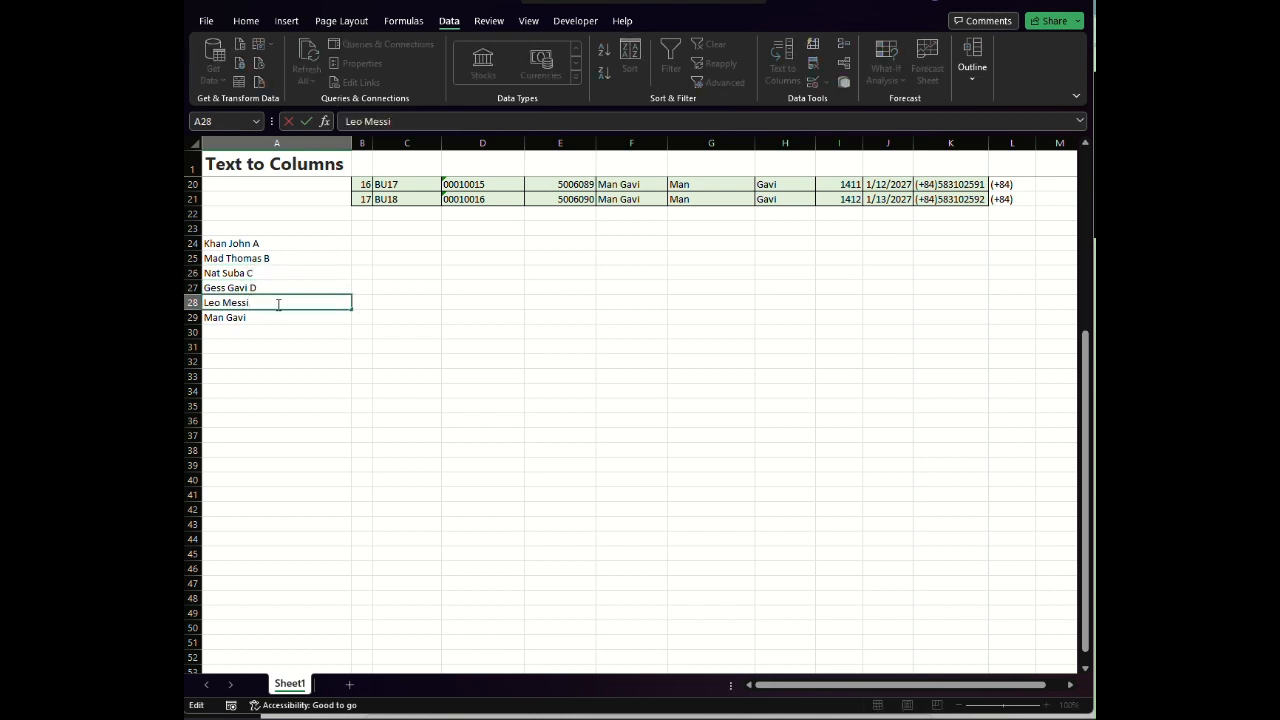
{"action": "double_click", "coordinate": [277, 317]}
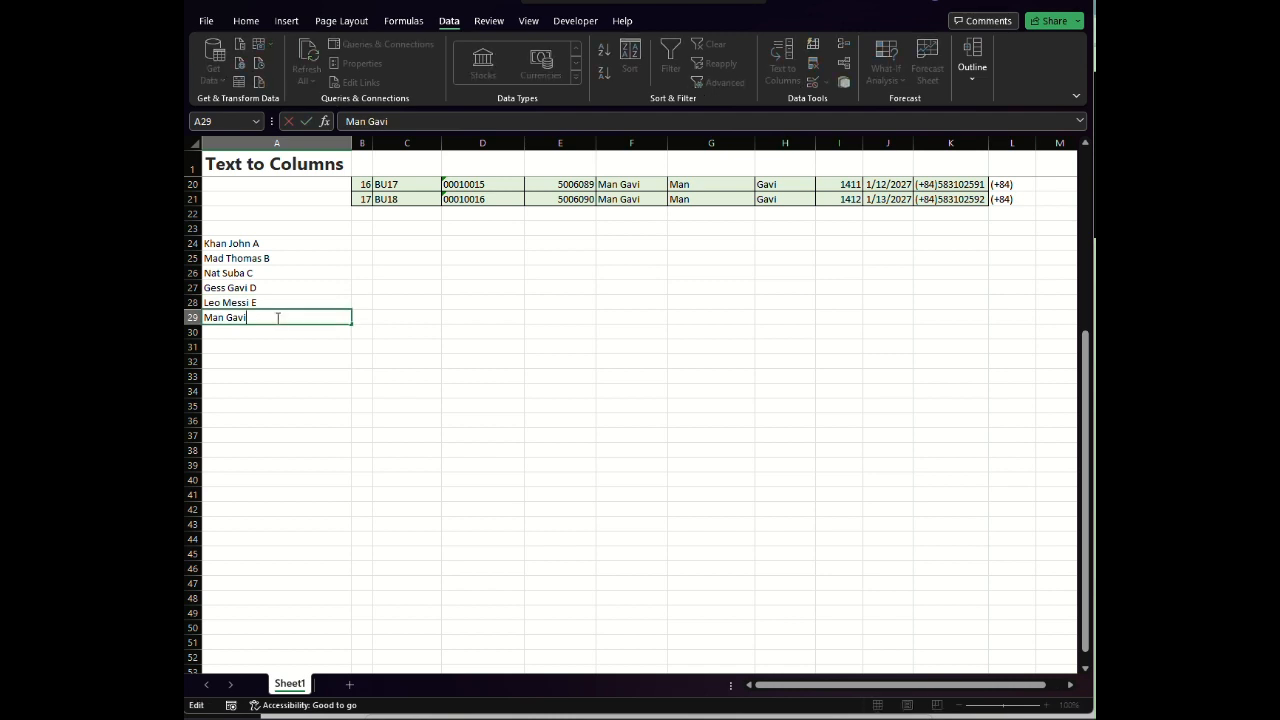
{"action": "type", "text": "F"}
{"action": "key", "text": "Return"}
{"action": "key", "text": "Return"}
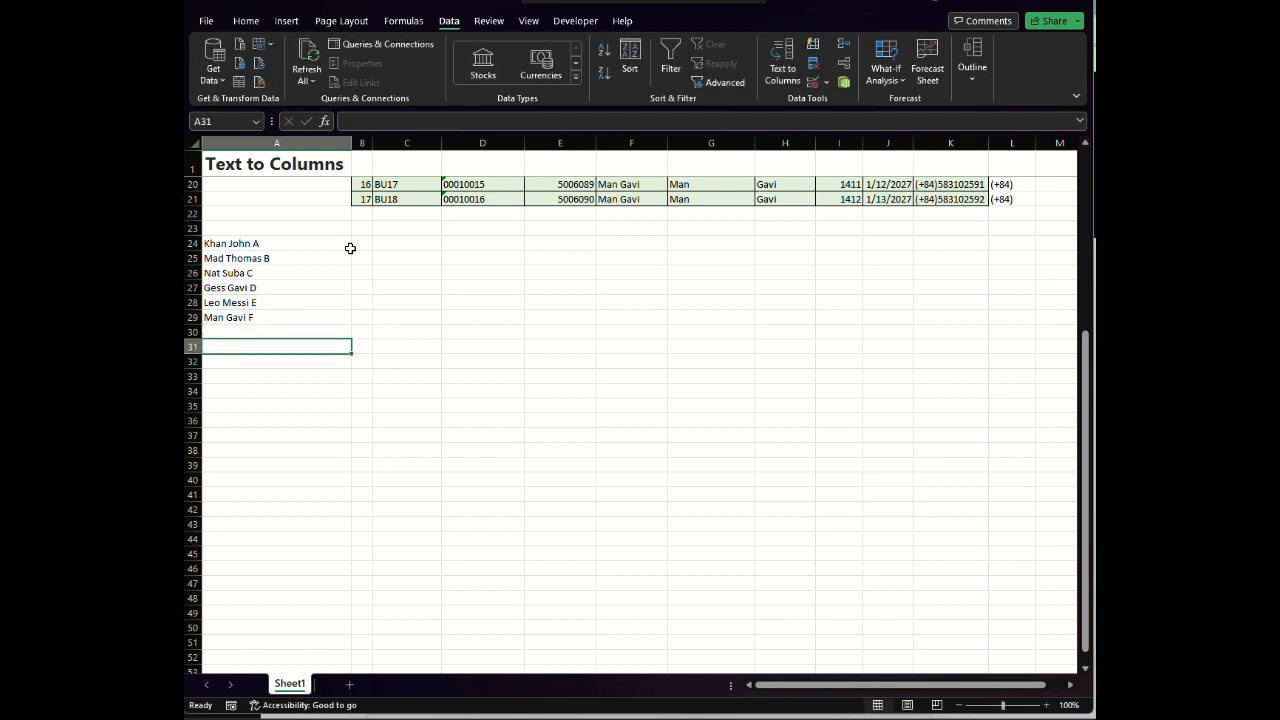
- Split the three-part names in A24:A29 into three General columns with Text to Columns, delimited by Tab and Space, starting at A24
{"action": "left_click_drag", "start_coordinate": [291, 241], "coordinate": [298, 317]}
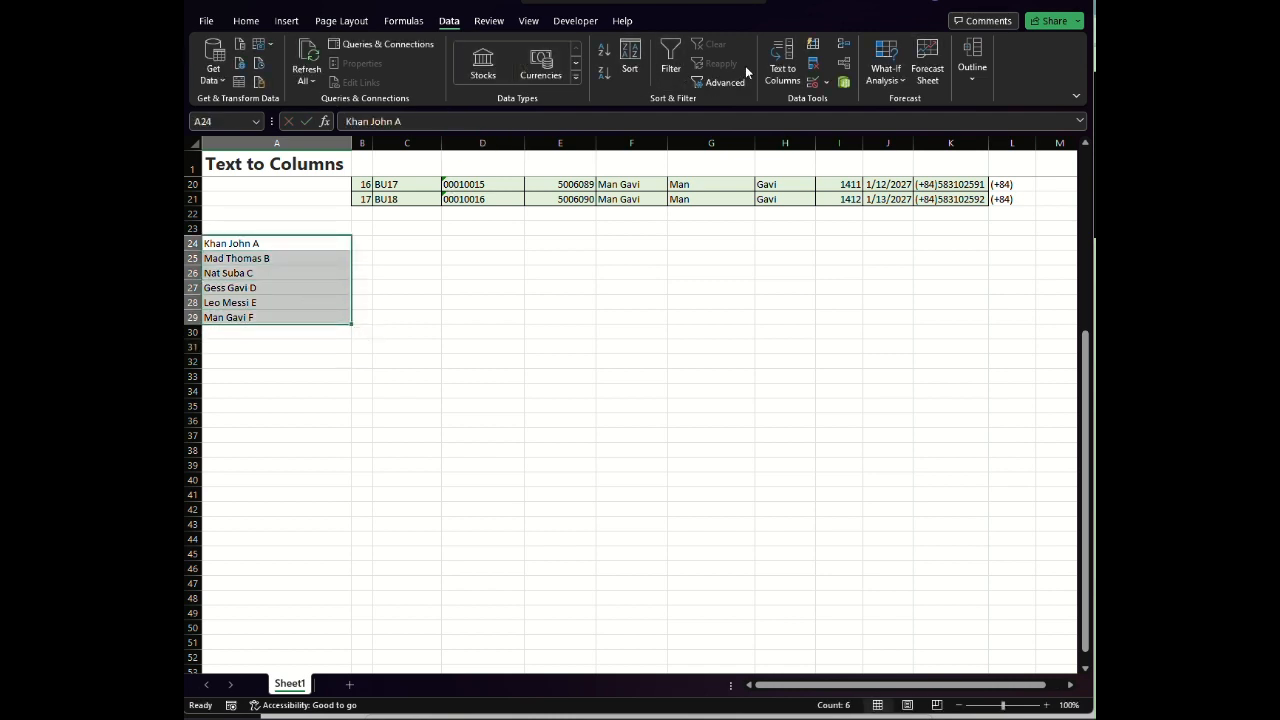
{"action": "left_click", "coordinate": [785, 70]}
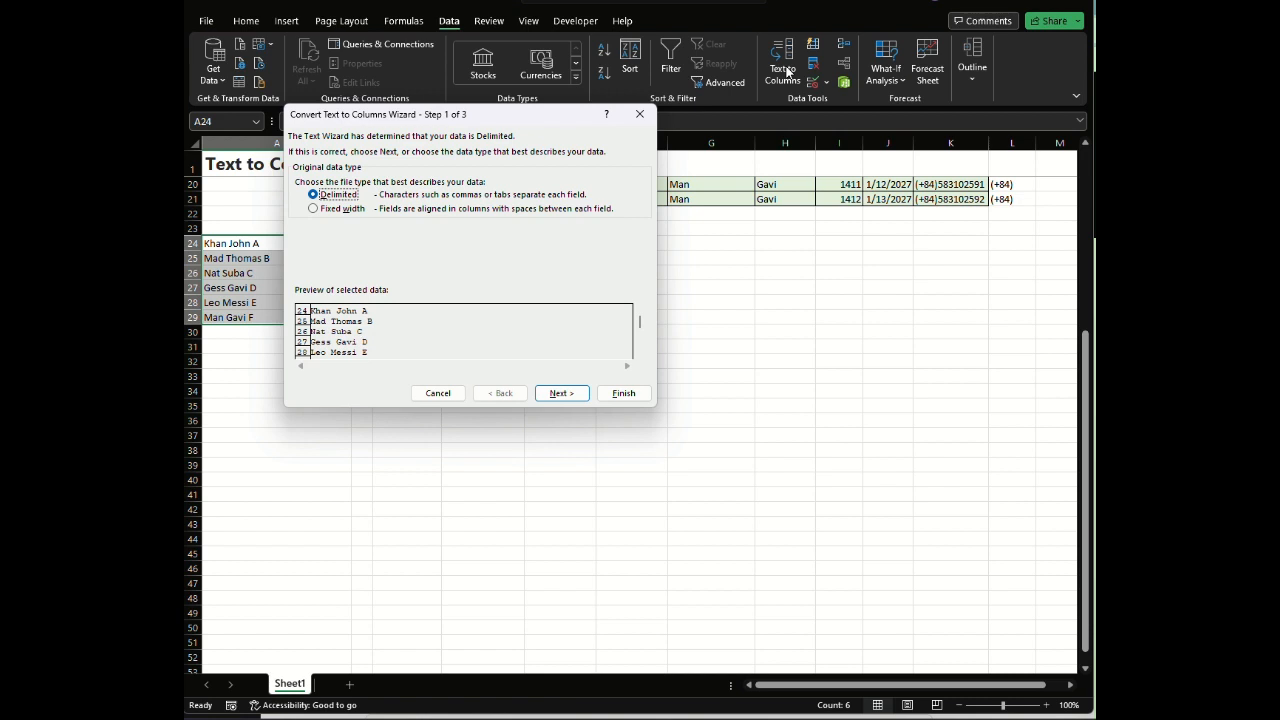
{"action": "left_click", "coordinate": [561, 393]}
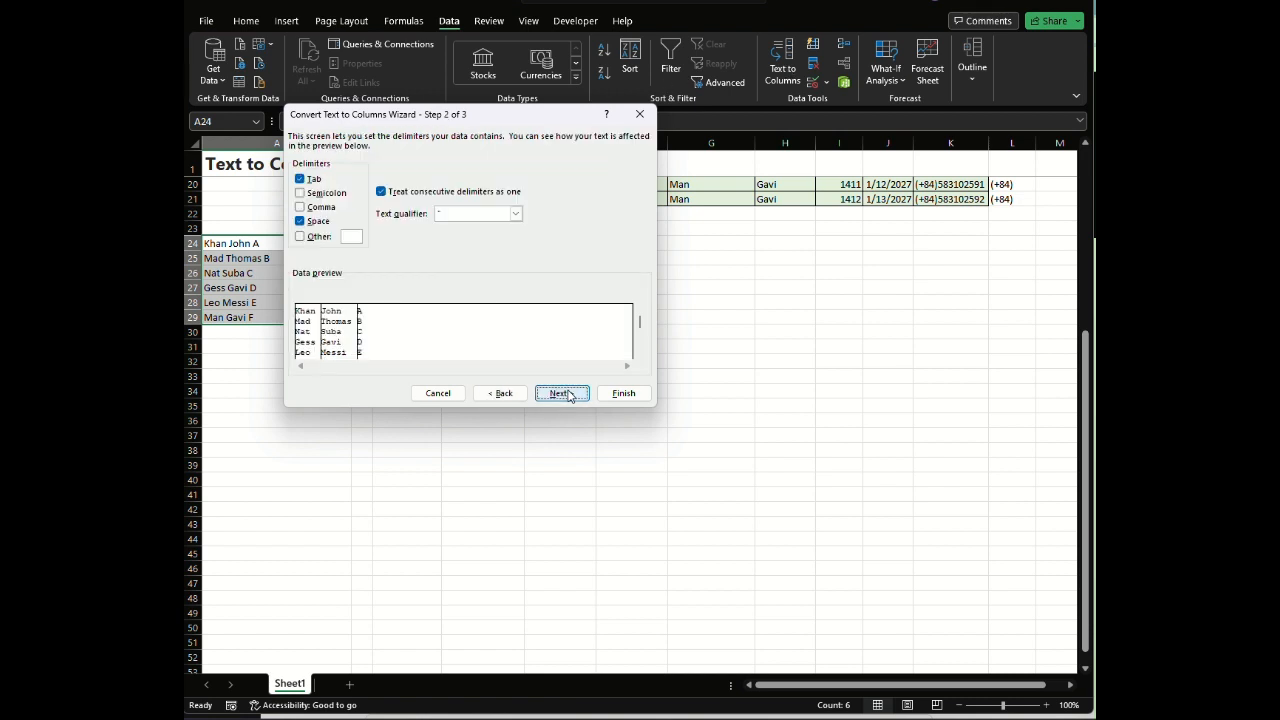
{"action": "left_click", "coordinate": [302, 222]}
{"action": "left_click", "coordinate": [302, 222]}
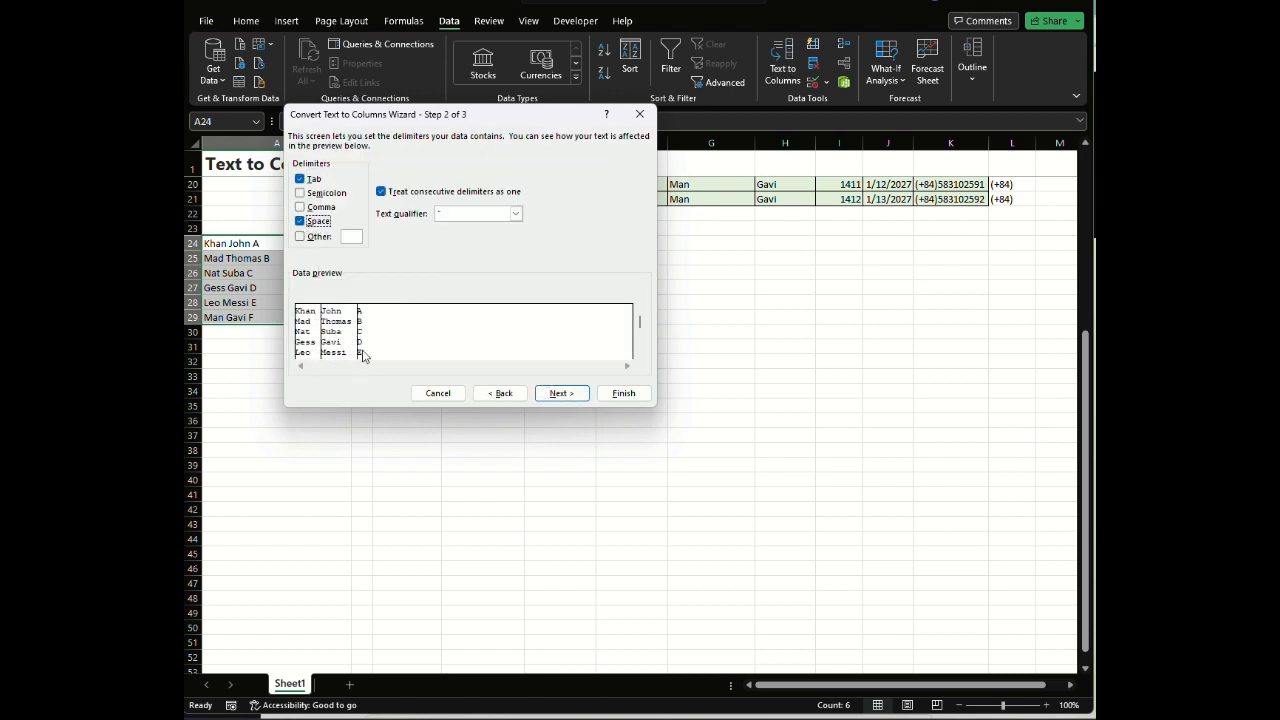
{"action": "left_click", "coordinate": [553, 393]}
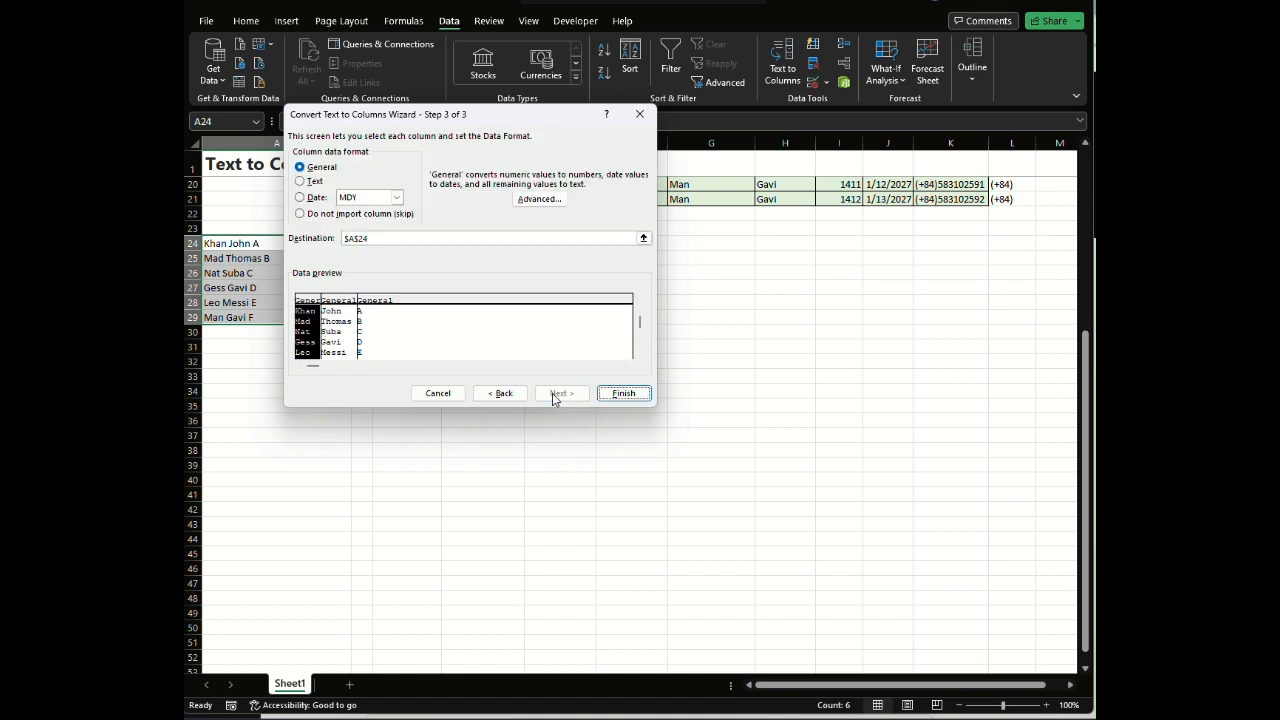
{"action": "left_click", "coordinate": [625, 393]}
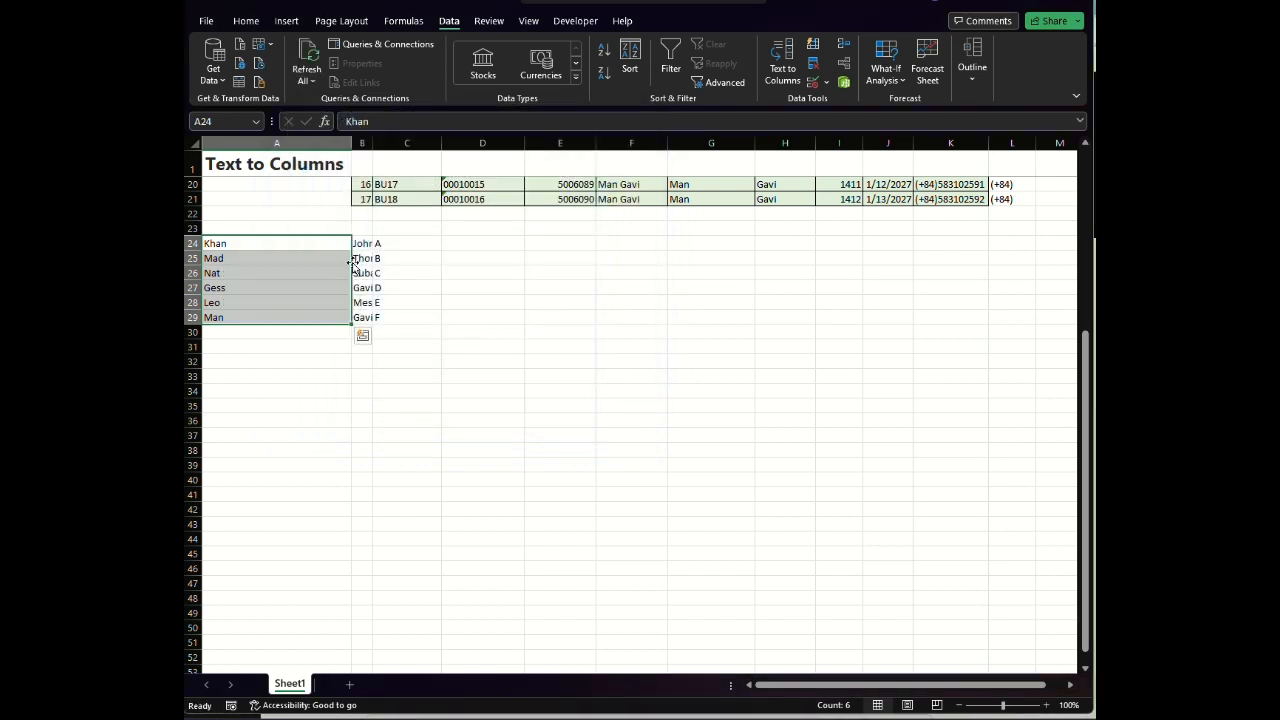
- Review the separated name parts by selecting B24:C29, then B24:B29, then the first names in column A
{"action": "left_click_drag", "start_coordinate": [360, 243], "coordinate": [397, 317]}
{"action": "left_click_drag", "start_coordinate": [362, 243], "coordinate": [366, 317]}
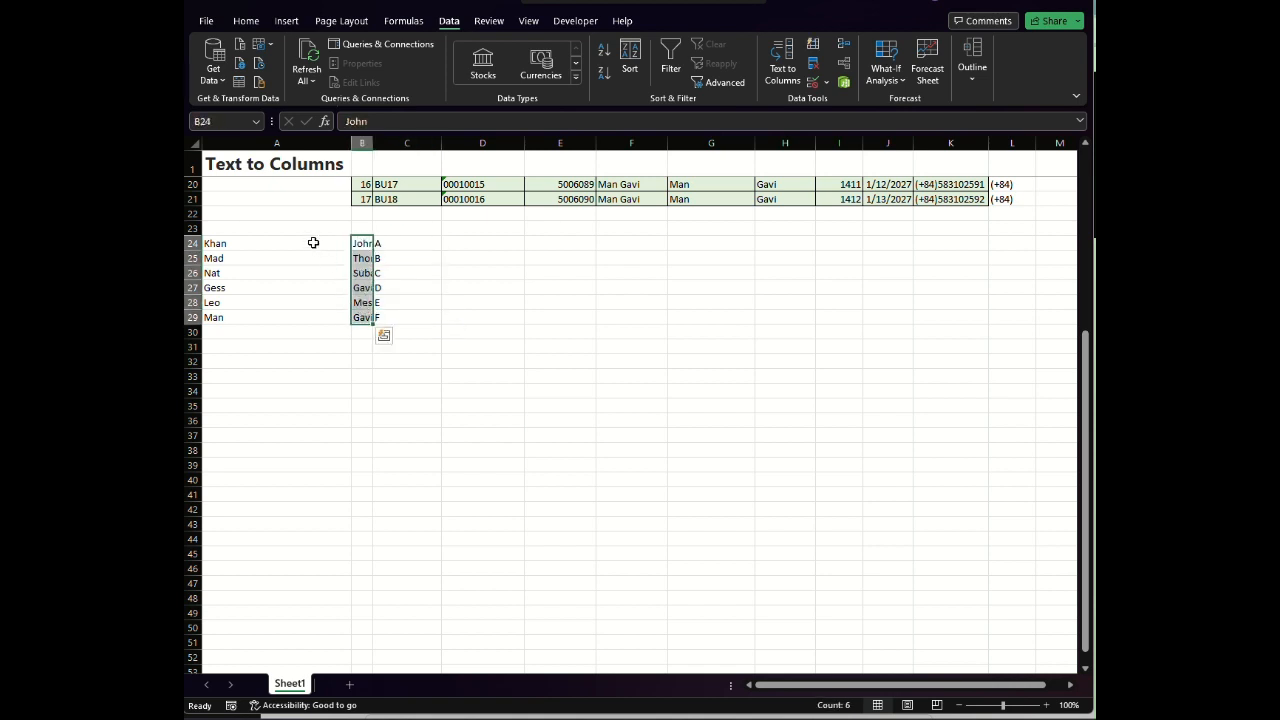
{"action": "left_click_drag", "start_coordinate": [314, 243], "coordinate": [334, 311]}
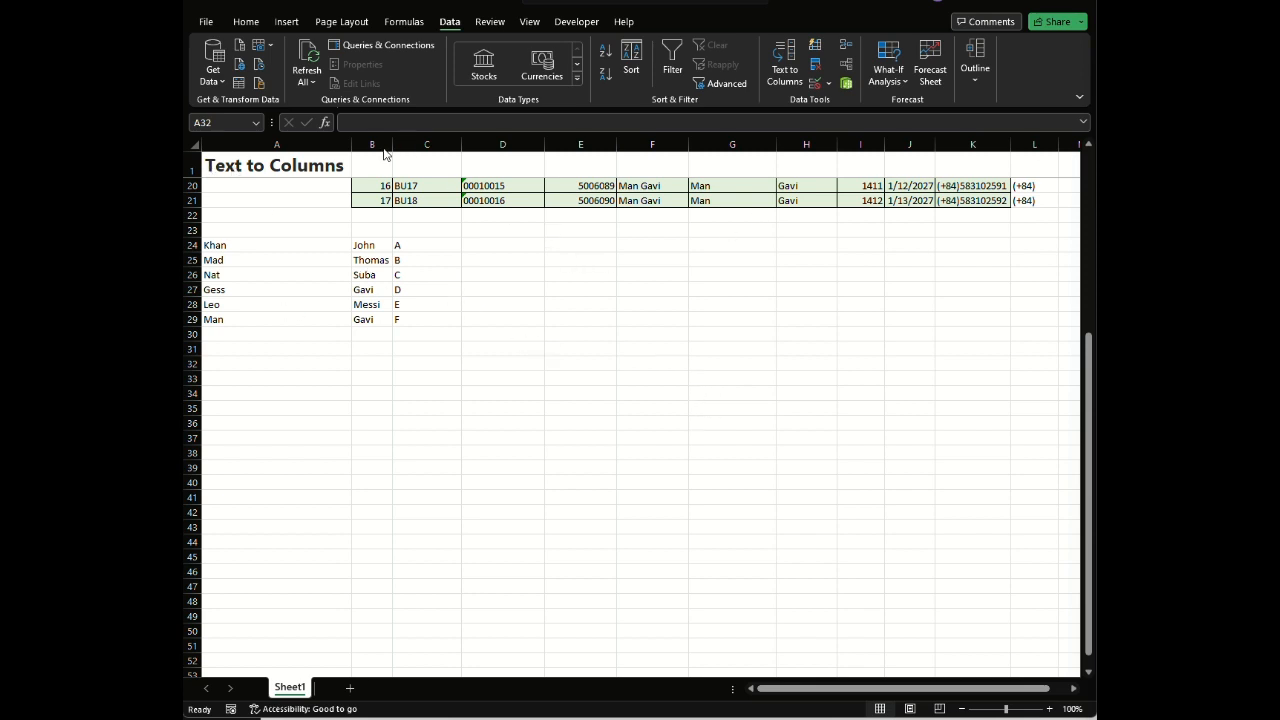
- Replace the sheet title in A1 with "Paste Special to Transpose in Excel"
{"action": "double_click", "coordinate": [281, 166]}
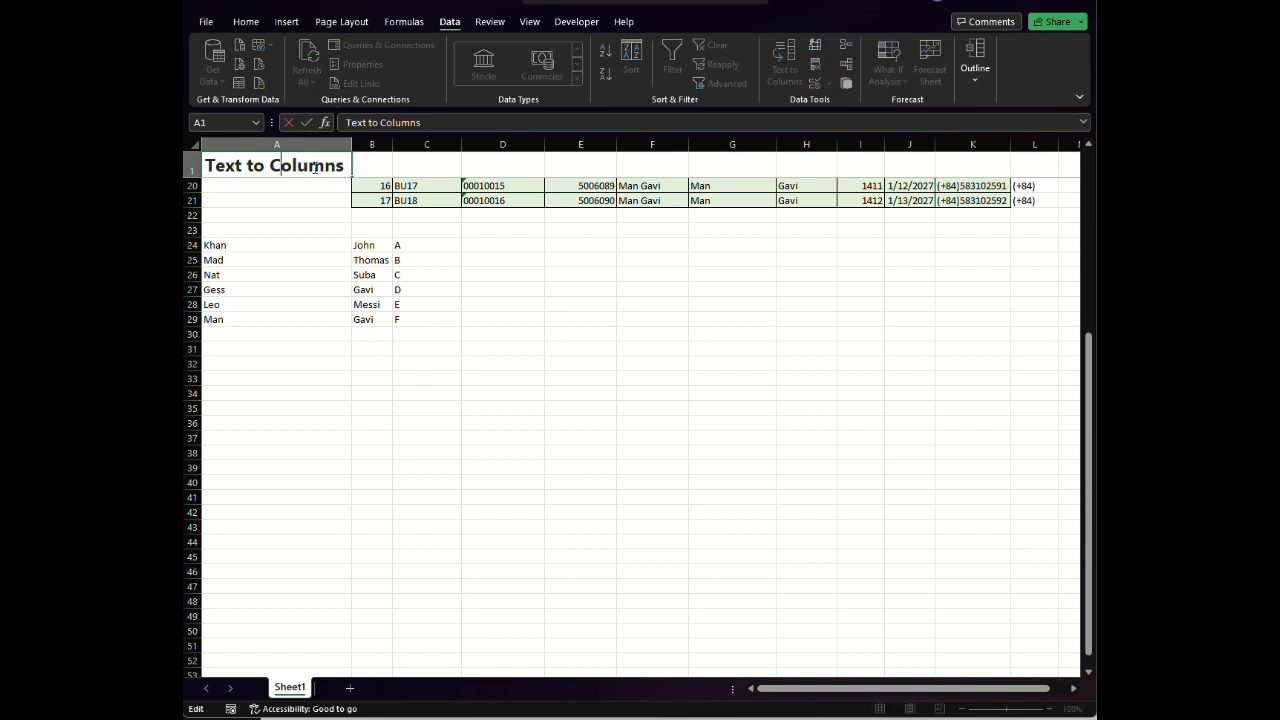
{"action": "left_click_drag", "start_coordinate": [340, 166], "coordinate": [204, 166]}
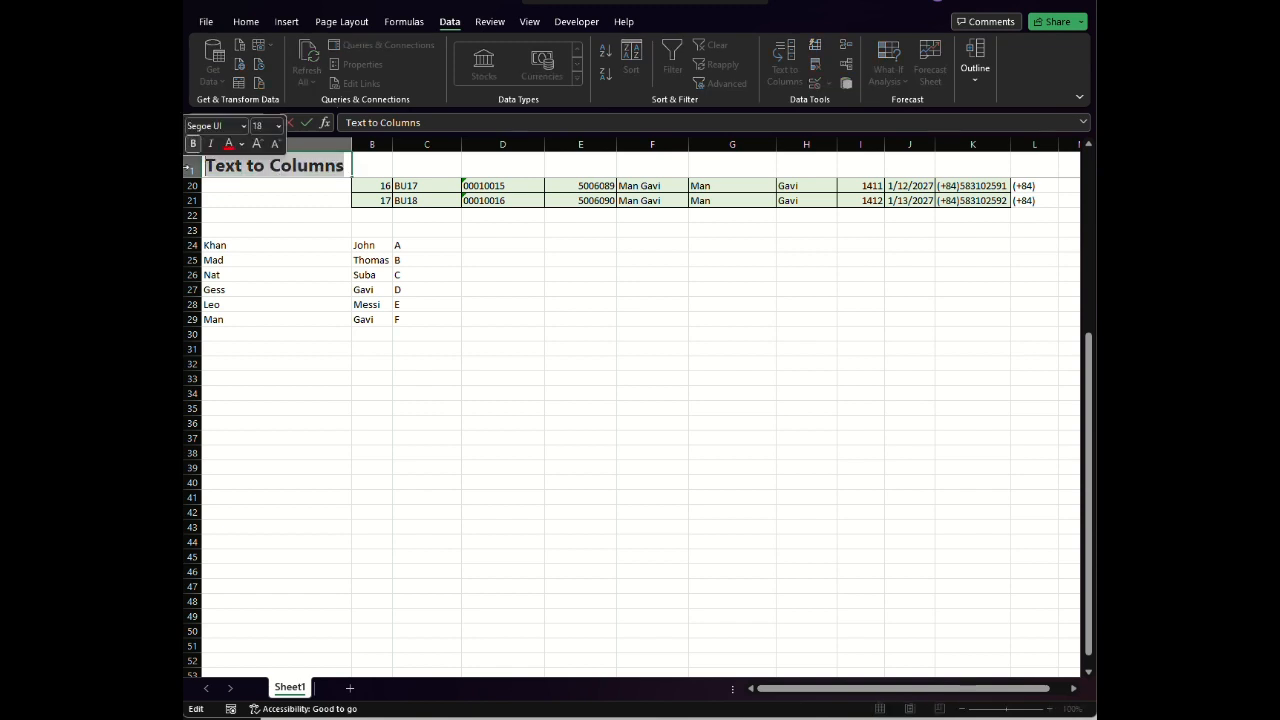
{"action": "type", "text": "Paste "}
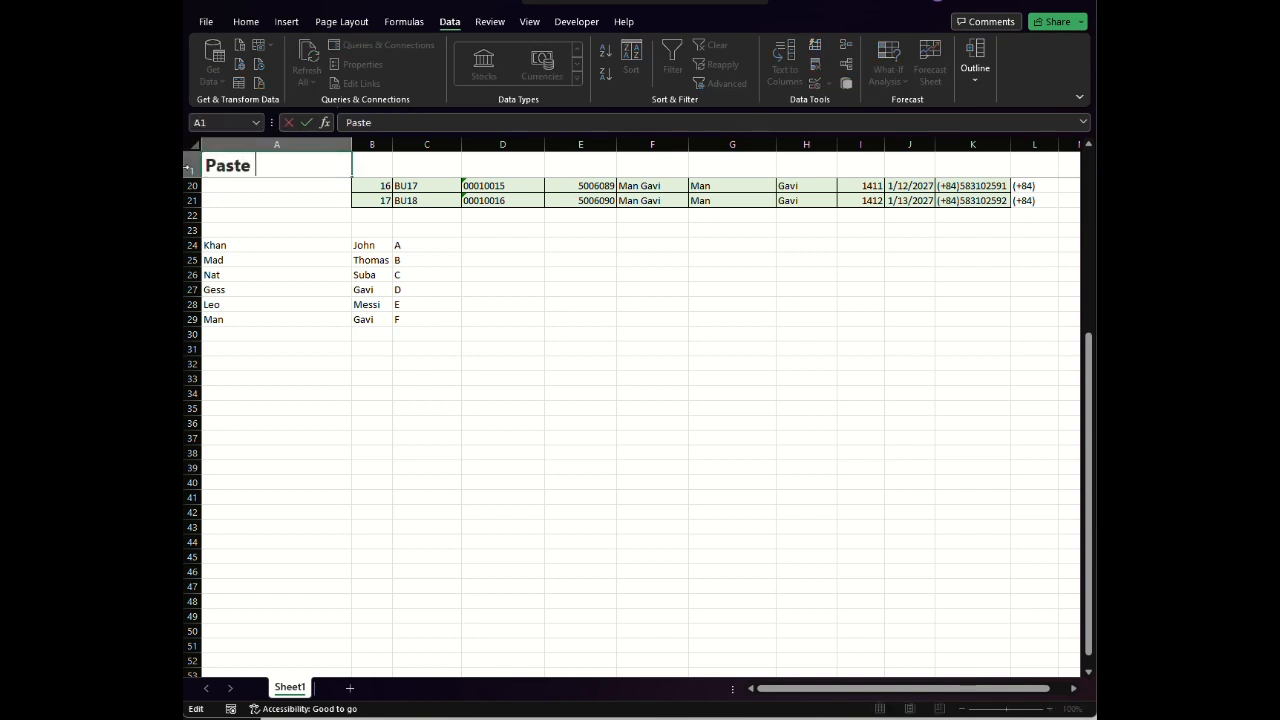
{"action": "type", "text": "Special "}
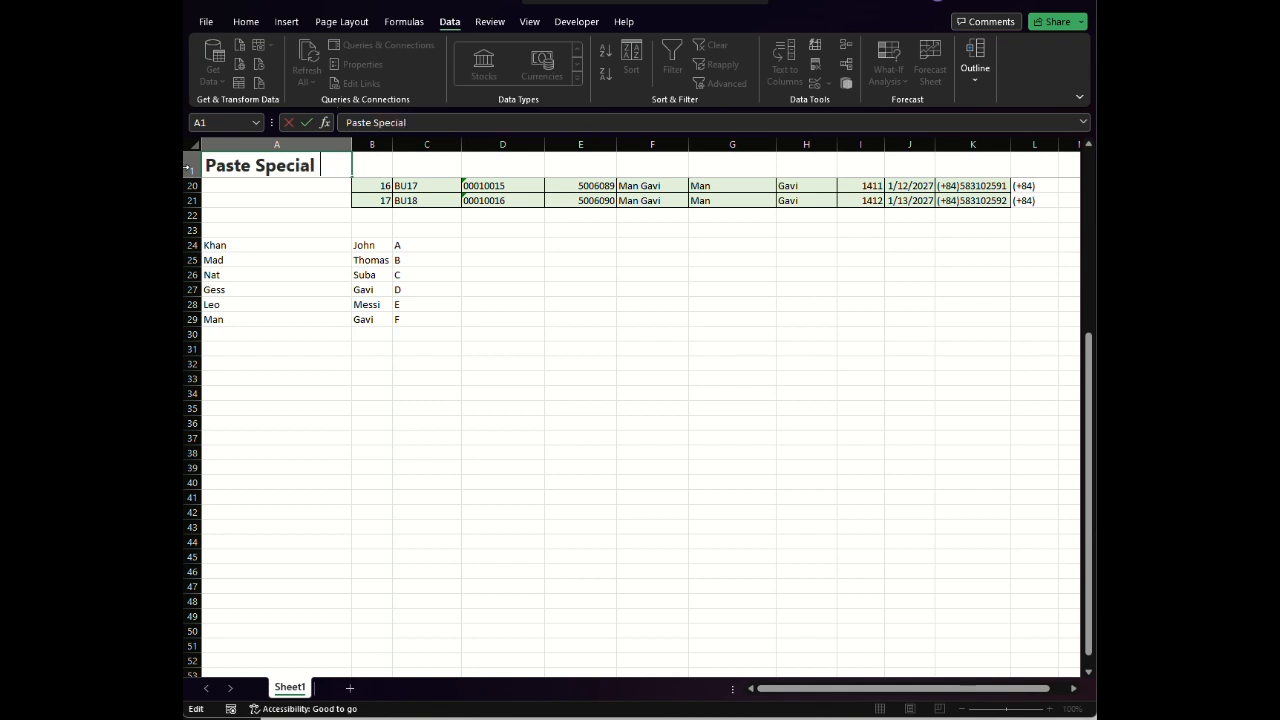
{"action": "type", "text": "to Transpose in"}
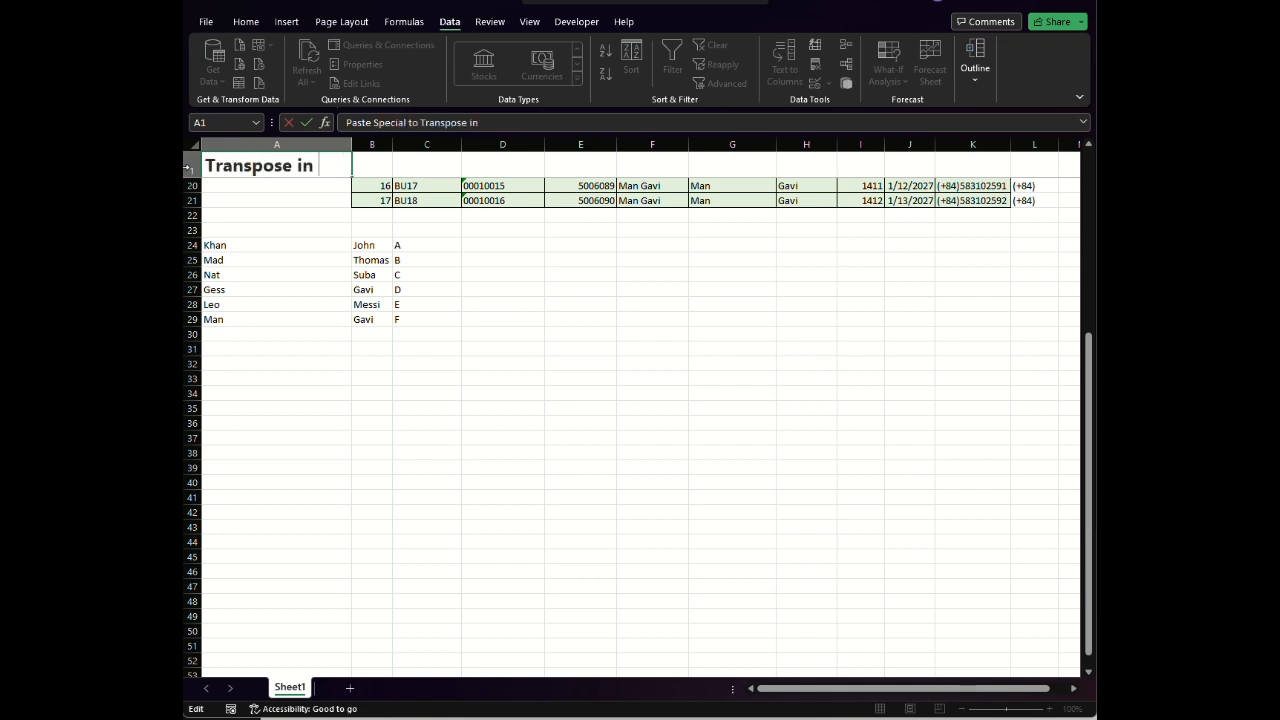
{"action": "type", "text": " Excel"}
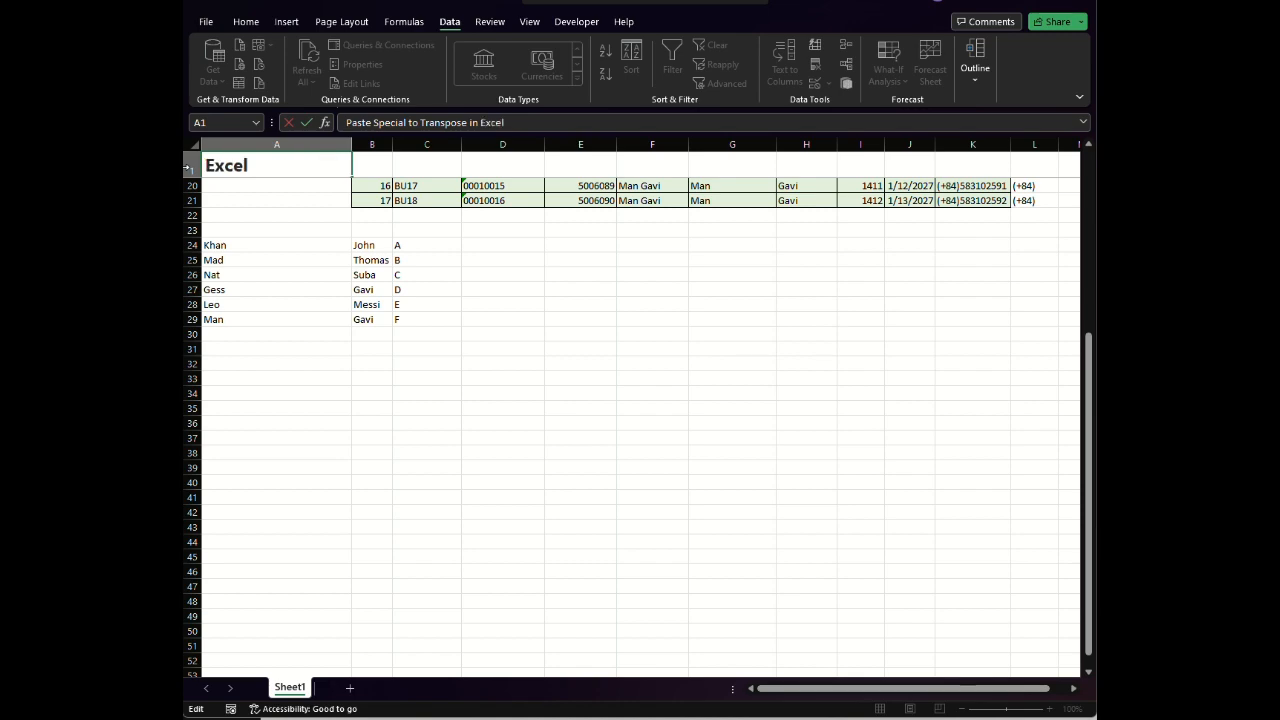
{"action": "key", "text": "Return"}
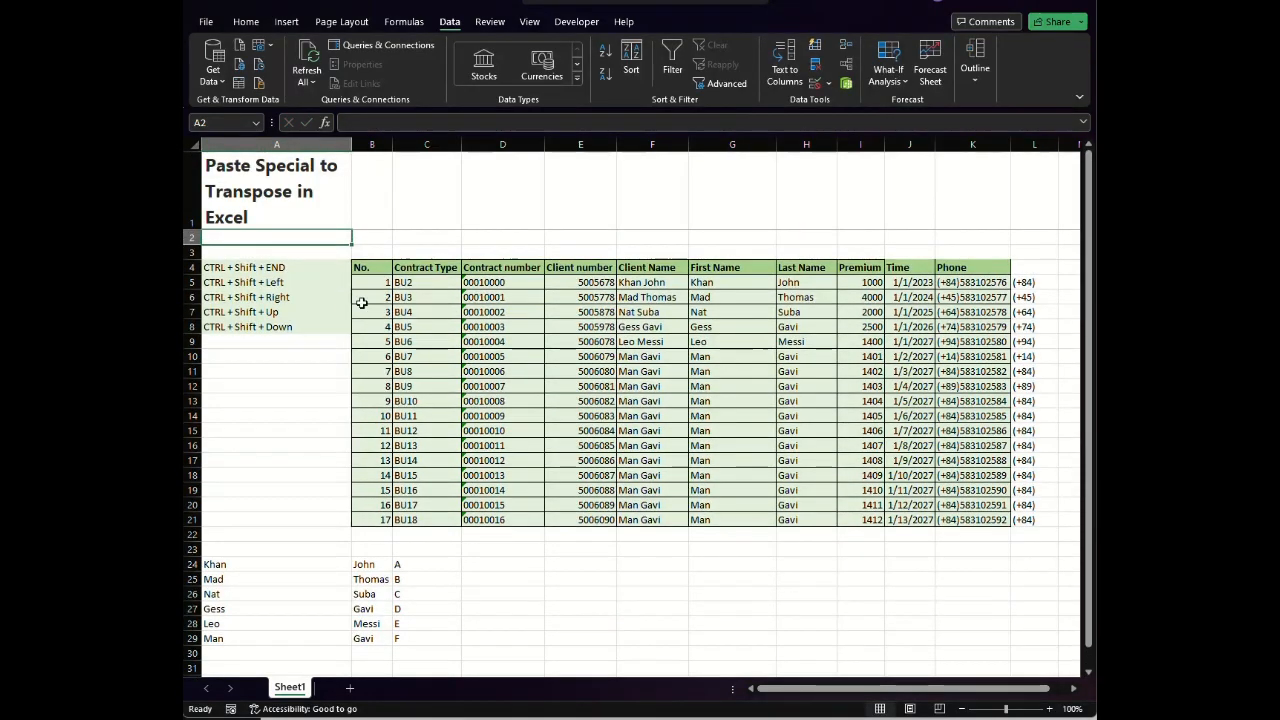
{"action": "scroll", "coordinate": [323, 317], "scroll_direction": "down", "scroll_amount": 4}
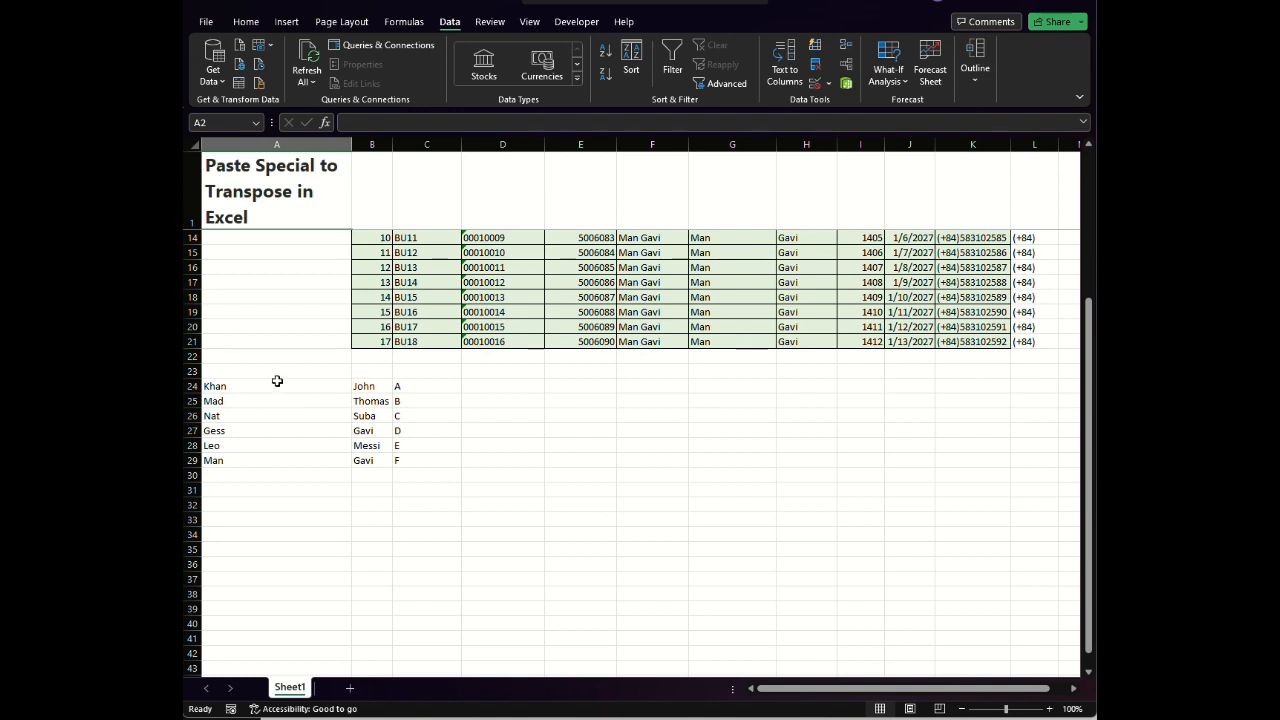
- Copy the three columns of separated names in A24:C29
{"action": "left_click_drag", "start_coordinate": [277, 386], "coordinate": [410, 460]}
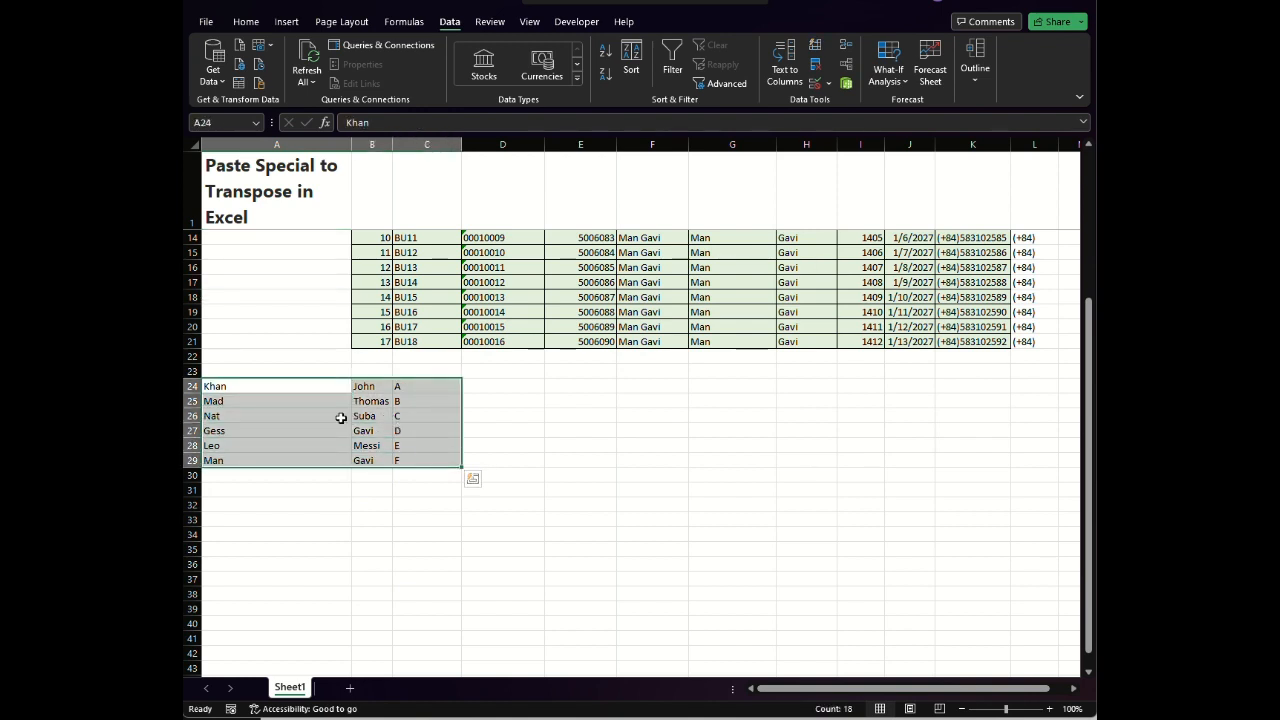
{"action": "right_click", "coordinate": [340, 414]}
{"action": "left_click", "coordinate": [393, 296]}
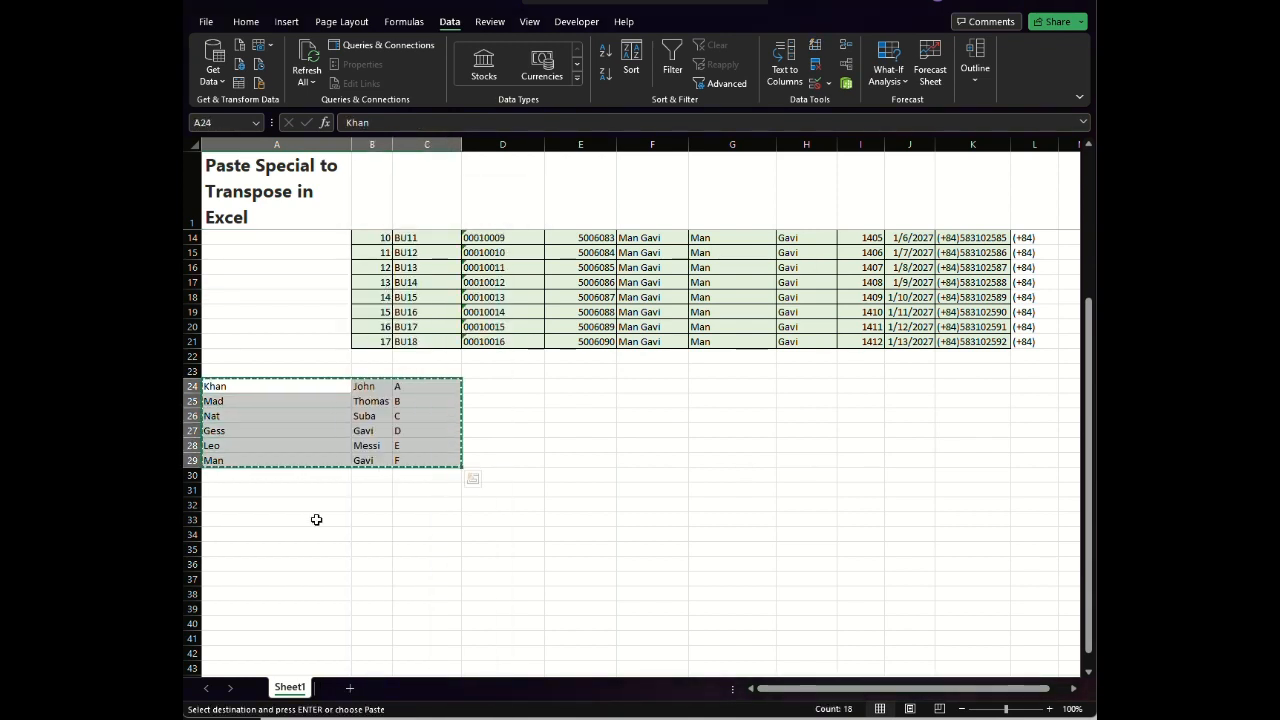
- Try Paste Special at A34 with the All option and no operation, and undo the paste
{"action": "scroll", "coordinate": [312, 480], "scroll_direction": "down", "scroll_amount": 3}
{"action": "left_click", "coordinate": [325, 401]}
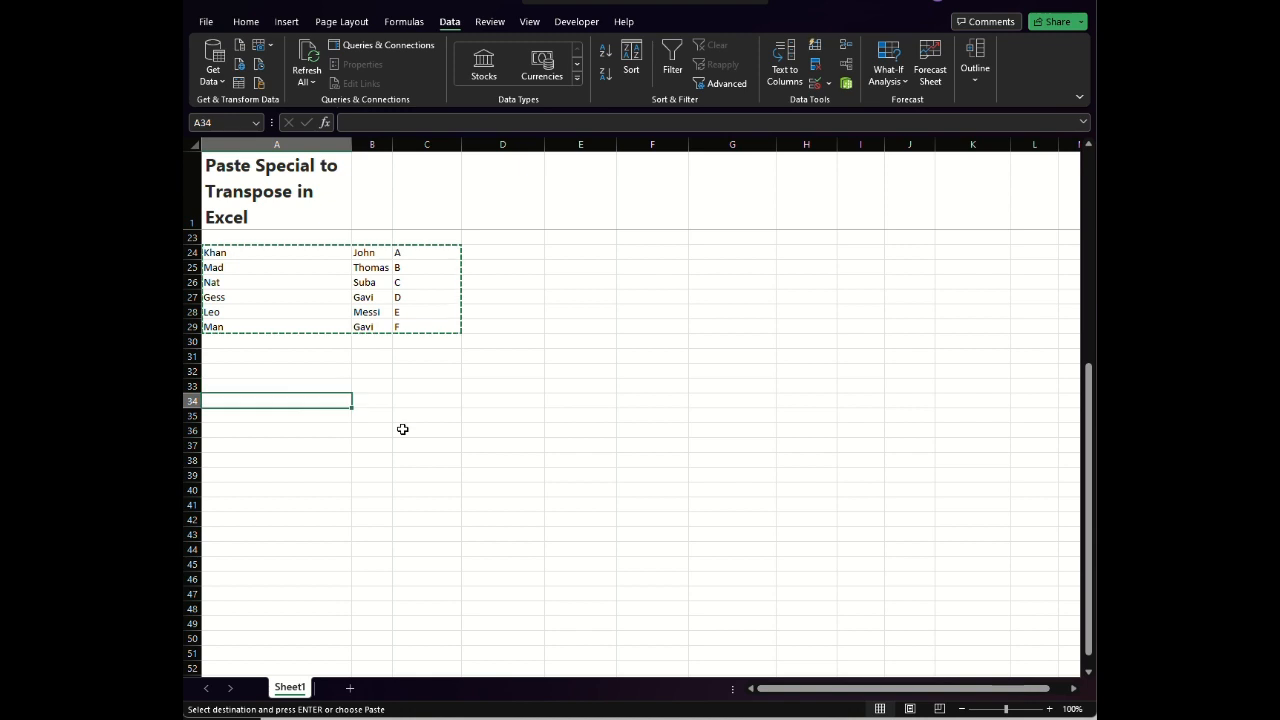
{"action": "right_click", "coordinate": [324, 397]}
{"action": "left_click", "coordinate": [441, 379]}
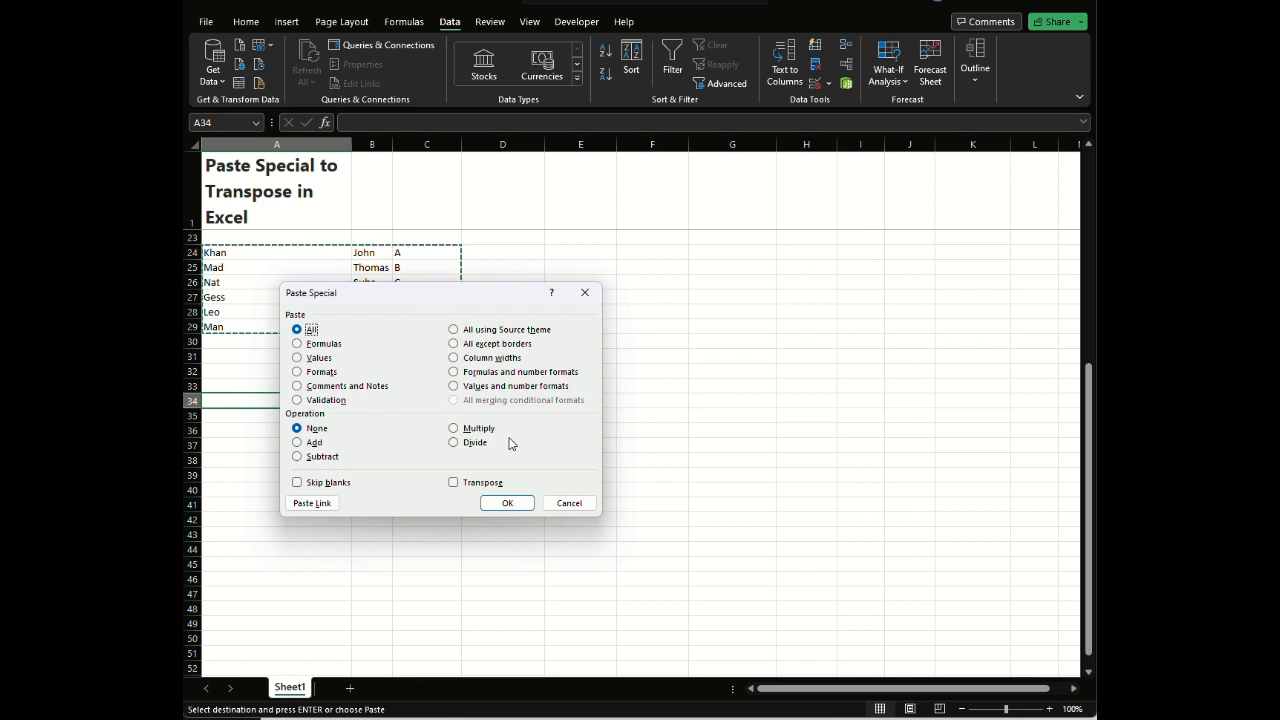
{"action": "left_click", "coordinate": [507, 503]}
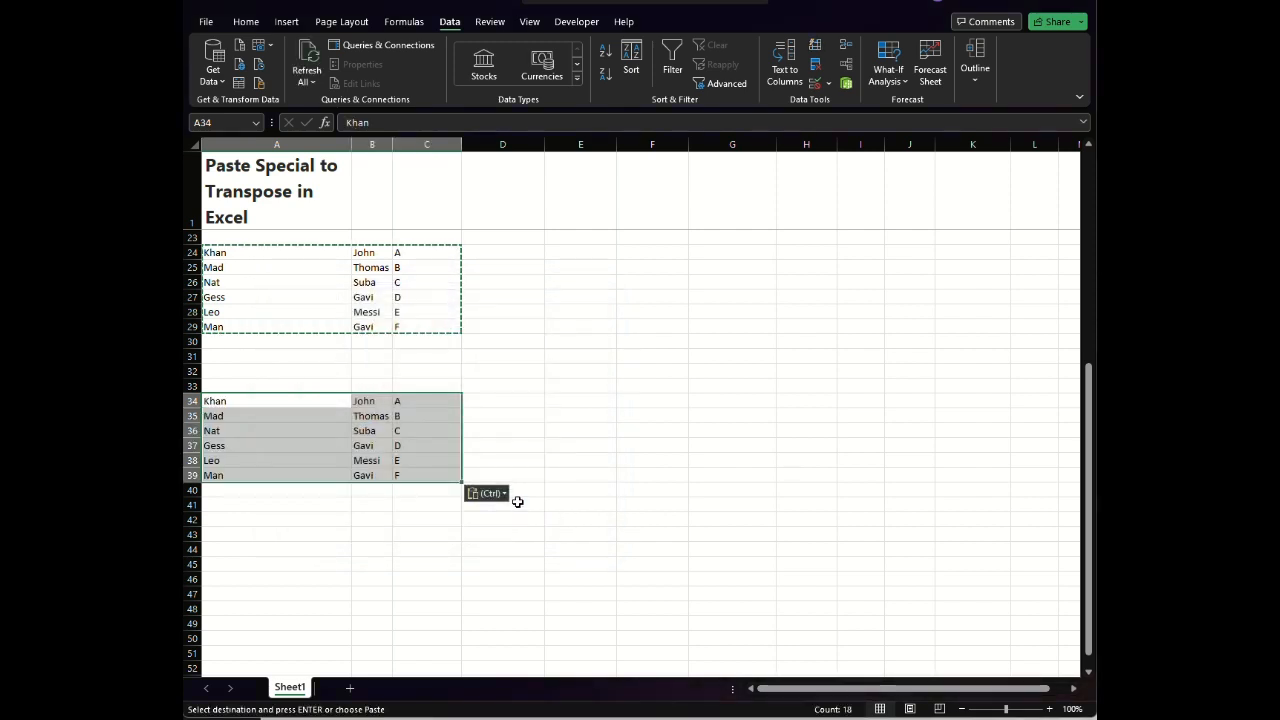
{"action": "key", "text": "ctrl+z"}
- Try pasting the copied names at A34 through Paste Special with the Add operation
{"action": "right_click", "coordinate": [277, 403]}
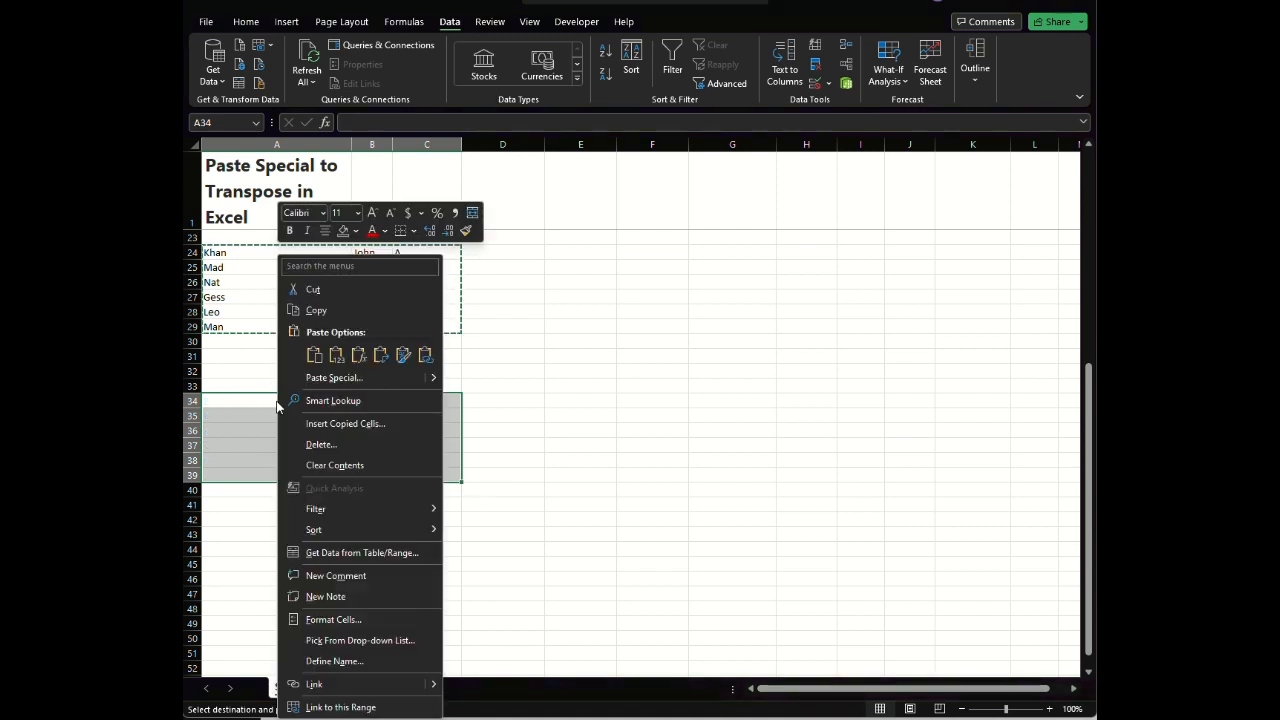
{"action": "left_click", "coordinate": [240, 397]}
{"action": "left_click", "coordinate": [243, 400]}
{"action": "right_click", "coordinate": [242, 400]}
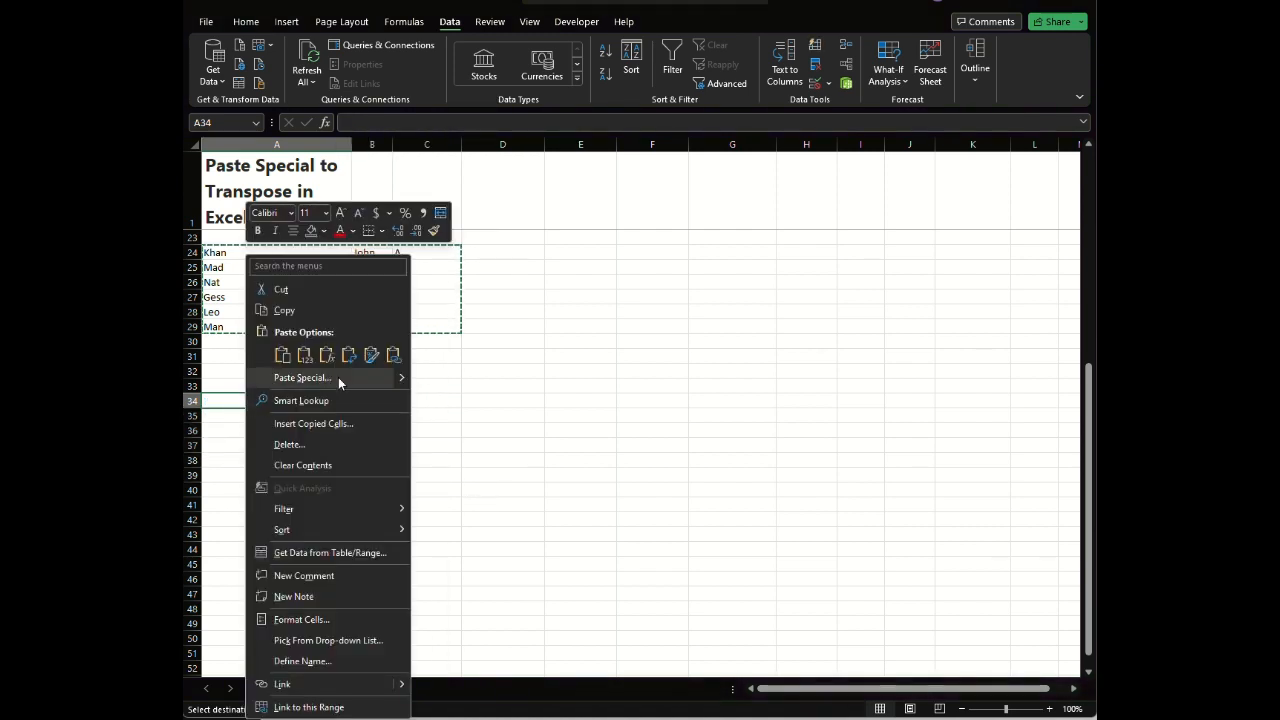
{"action": "left_click", "coordinate": [337, 378]}
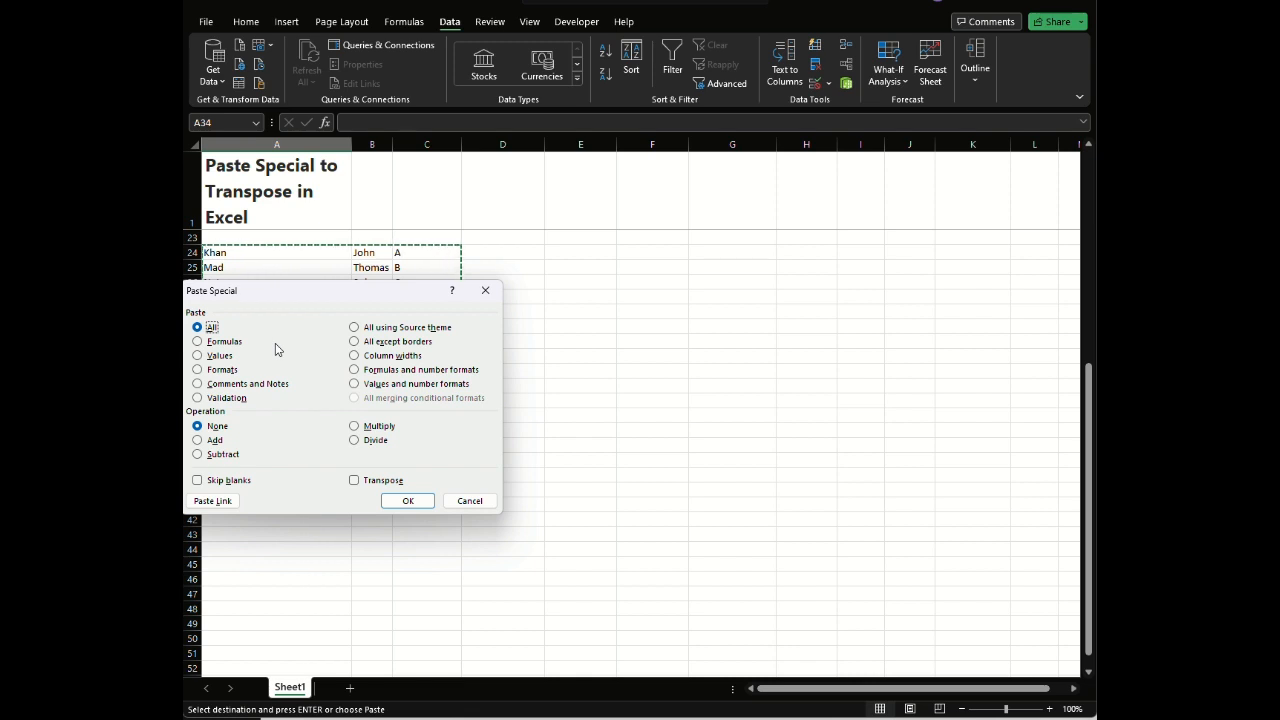
{"action": "left_click", "coordinate": [219, 440]}
{"action": "left_click", "coordinate": [408, 500]}
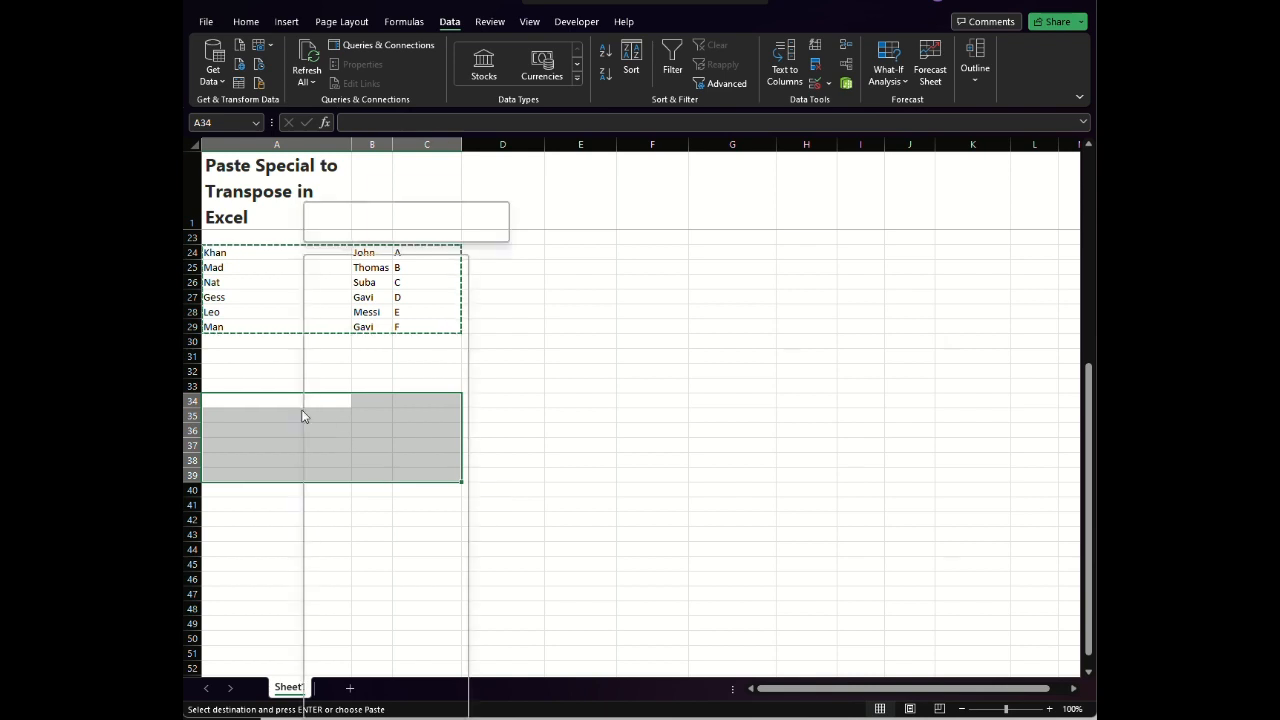
- Paste the copied names transposed at A34 using Paste Special with All, no operation, Transpose on and Skip blanks off
{"action": "right_click", "coordinate": [304, 416]}
{"action": "left_click", "coordinate": [338, 374]}
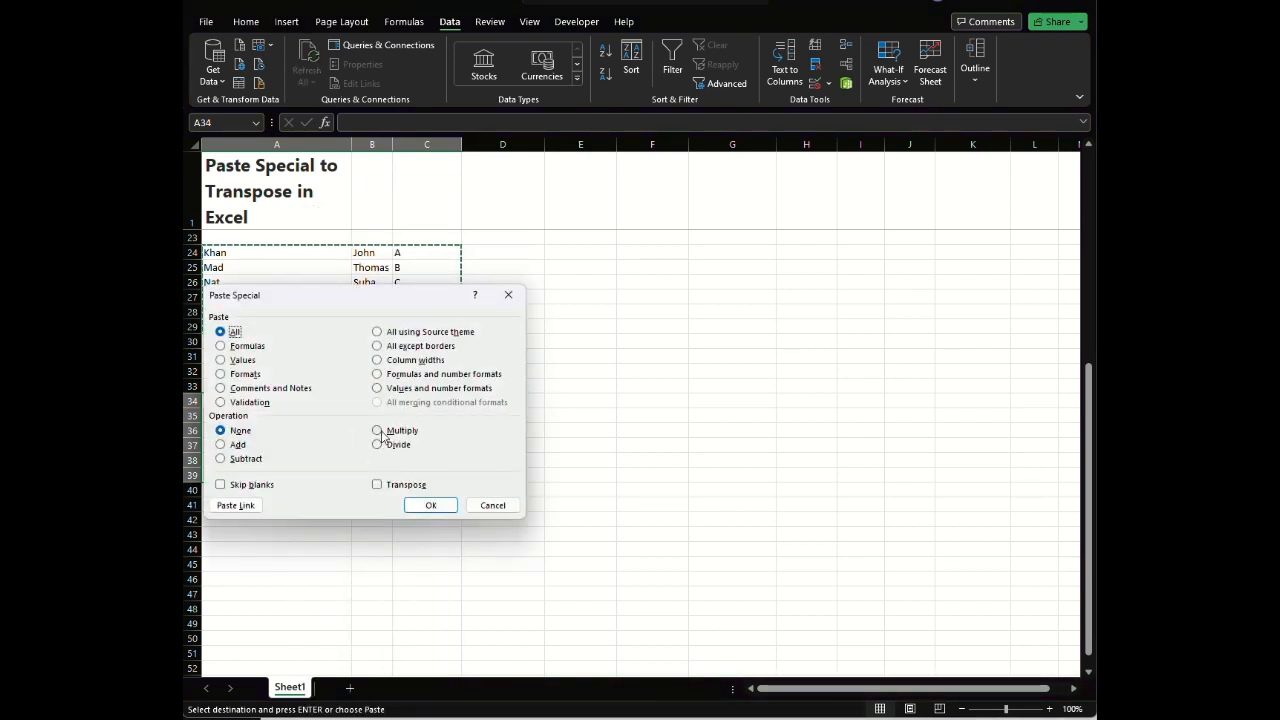
{"action": "left_click", "coordinate": [255, 484]}
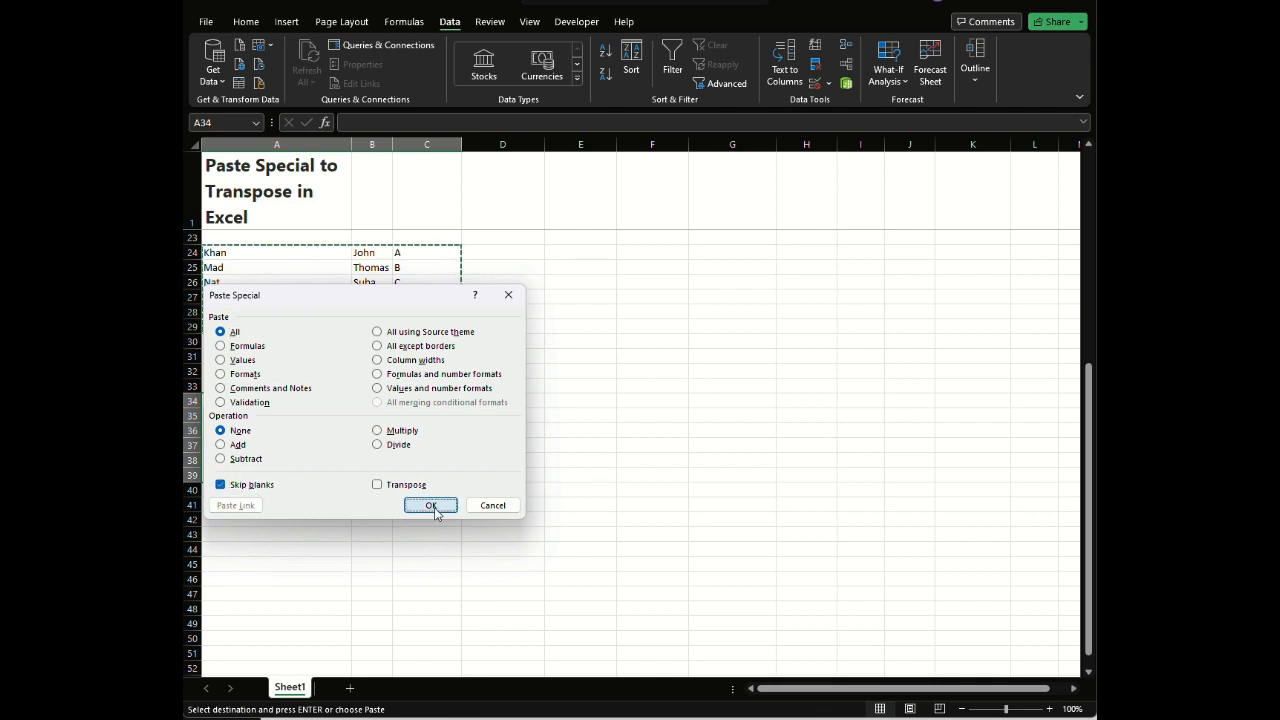
{"action": "left_click", "coordinate": [376, 484]}
{"action": "left_click", "coordinate": [254, 486]}
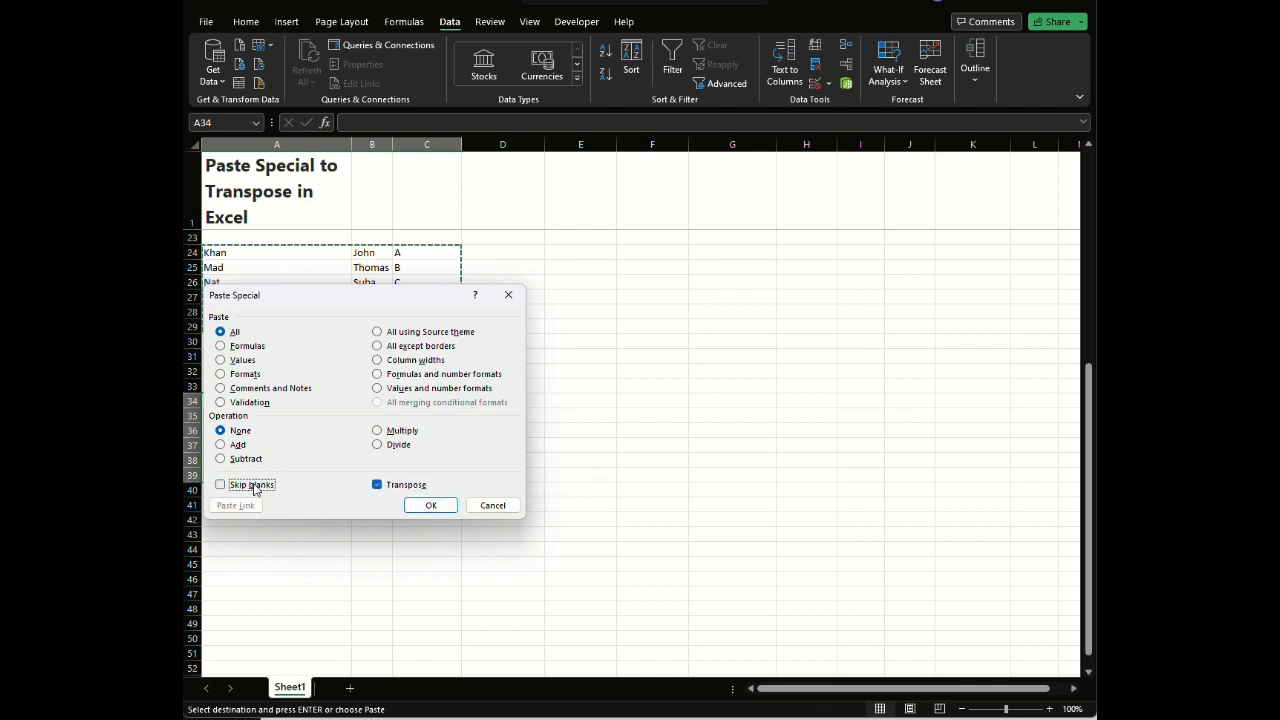
{"action": "left_click", "coordinate": [430, 504]}
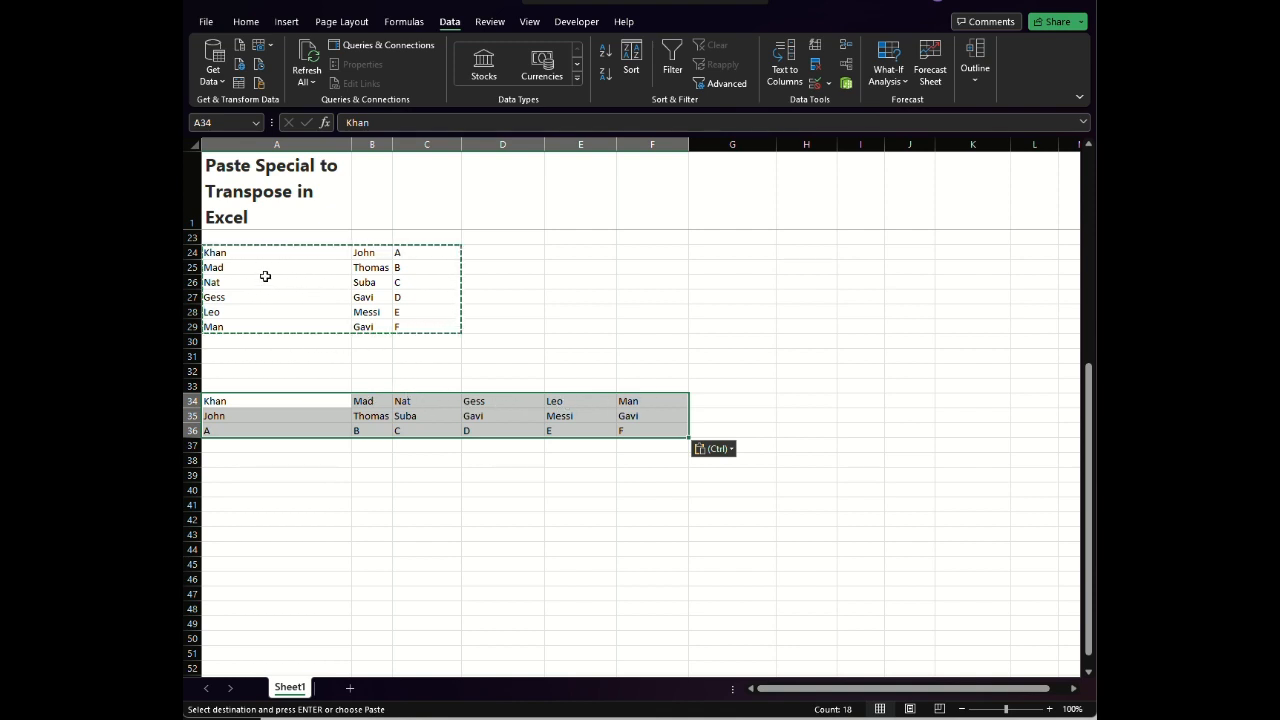
- Compare the source columns in A24:C29 with the transposed rows in A34:F36 by selecting them in turn
{"action": "left_click", "coordinate": [229, 249]}
{"action": "left_click_drag", "start_coordinate": [229, 249], "coordinate": [242, 323]}
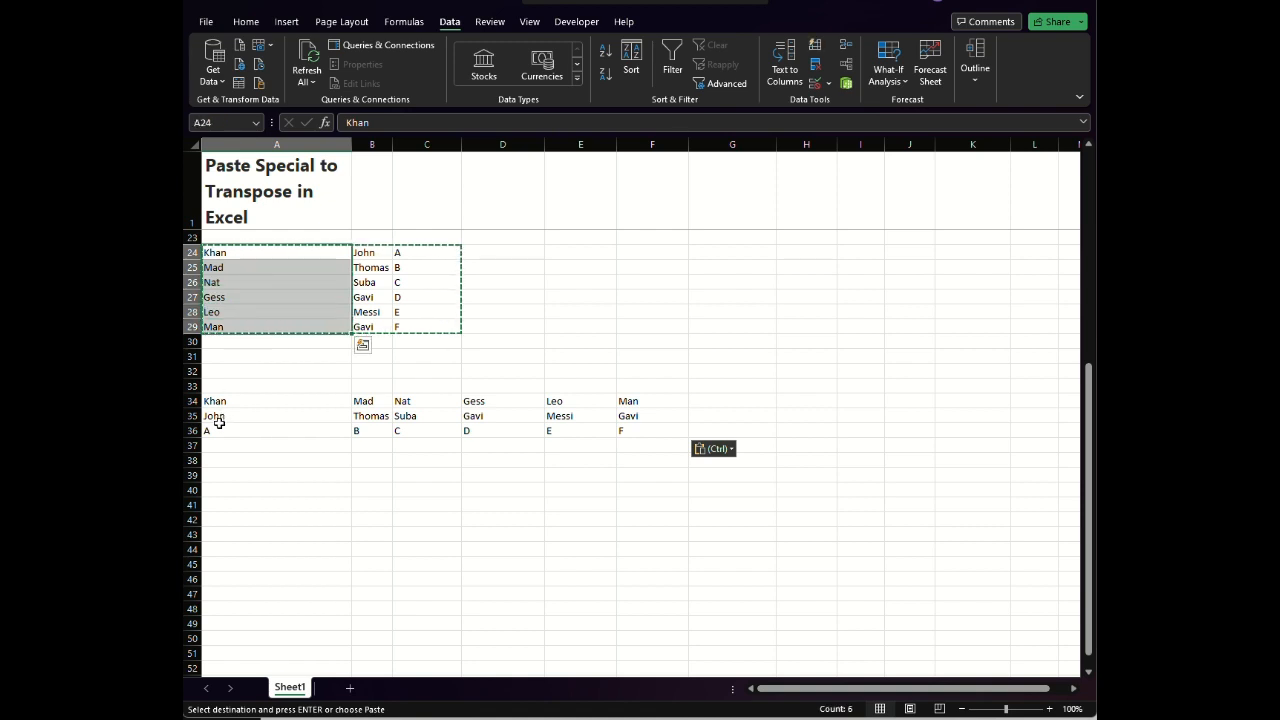
{"action": "left_click_drag", "start_coordinate": [218, 420], "coordinate": [624, 415]}
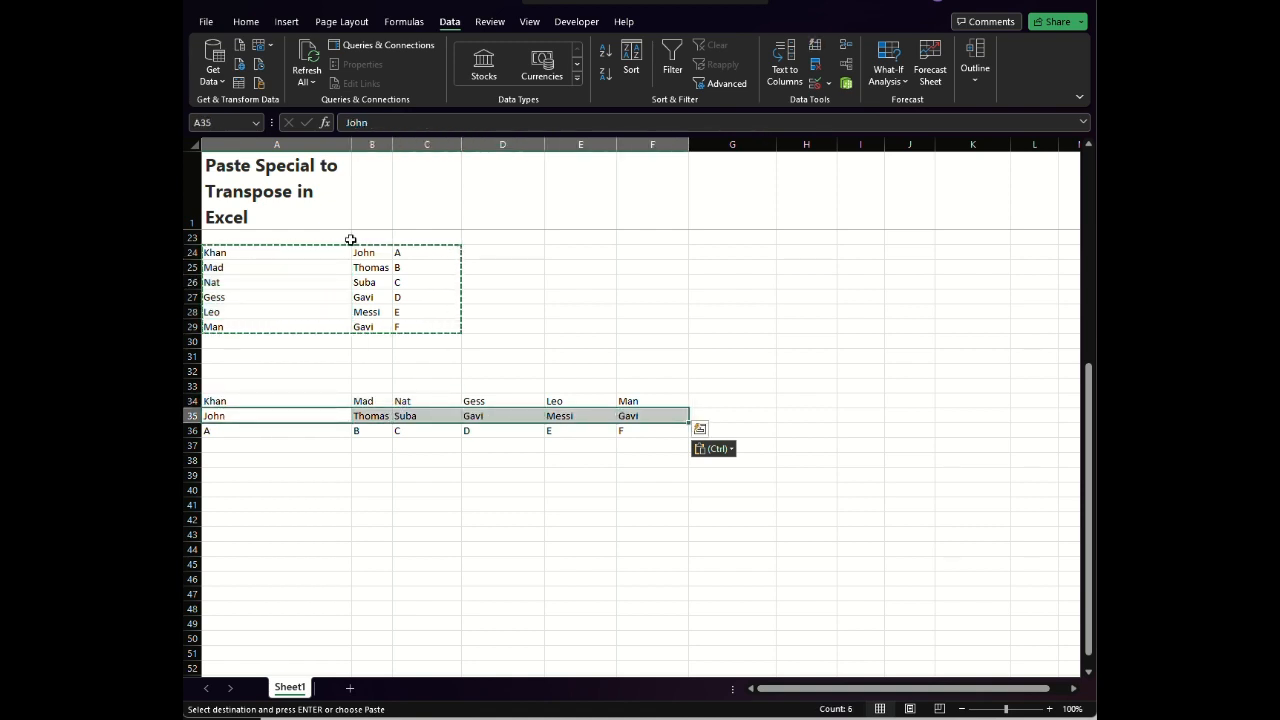
{"action": "left_click_drag", "start_coordinate": [369, 250], "coordinate": [378, 307]}
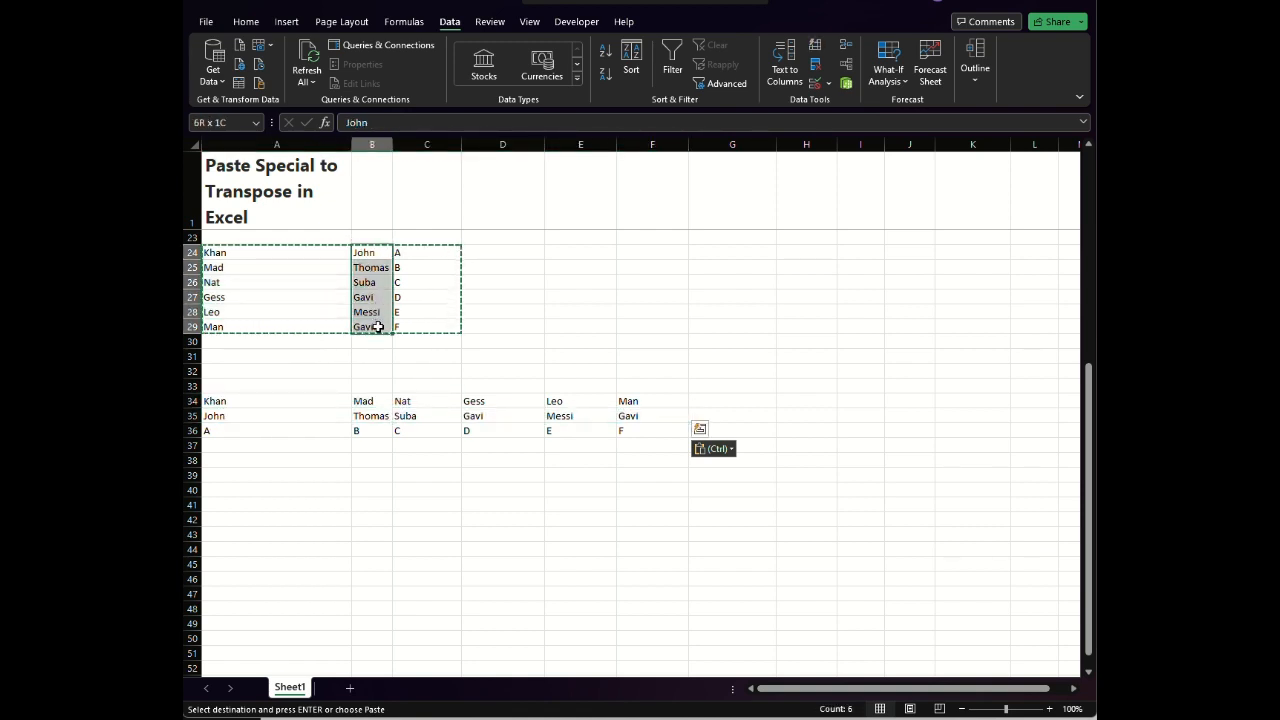
{"action": "left_click_drag", "start_coordinate": [223, 430], "coordinate": [688, 448]}
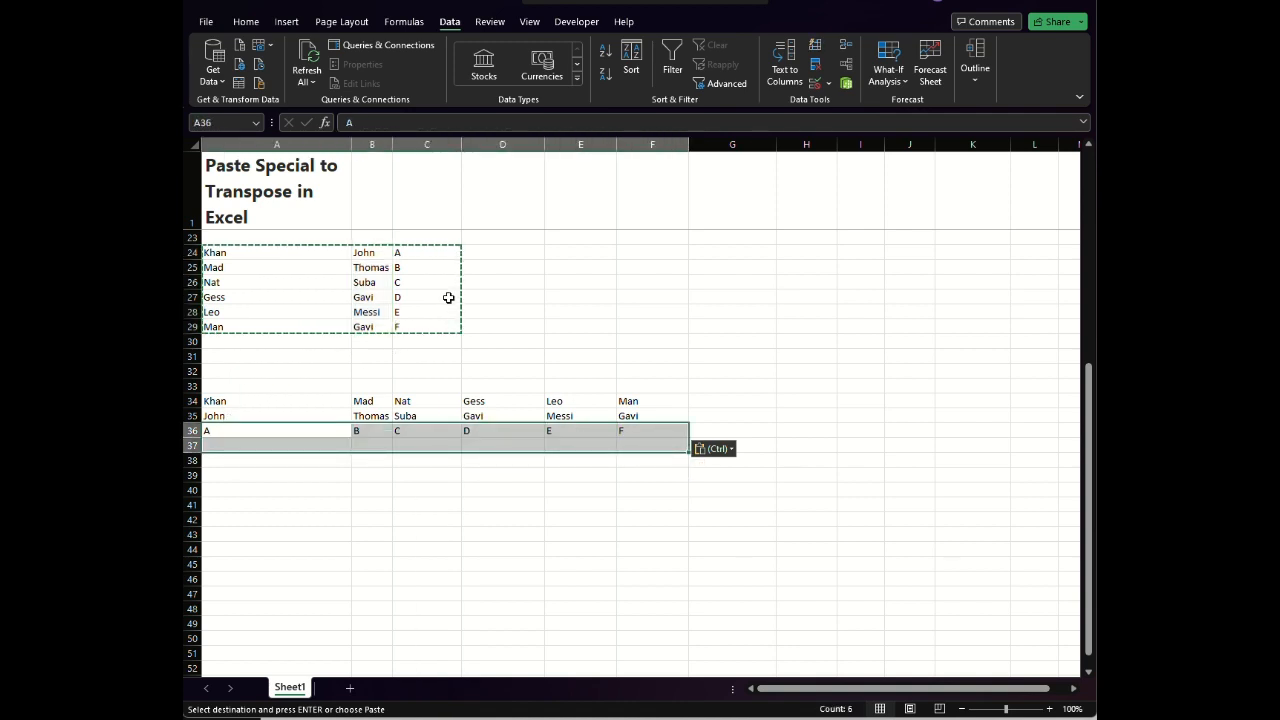
{"action": "left_click", "coordinate": [449, 297]}
{"action": "left_click_drag", "start_coordinate": [414, 251], "coordinate": [414, 327]}
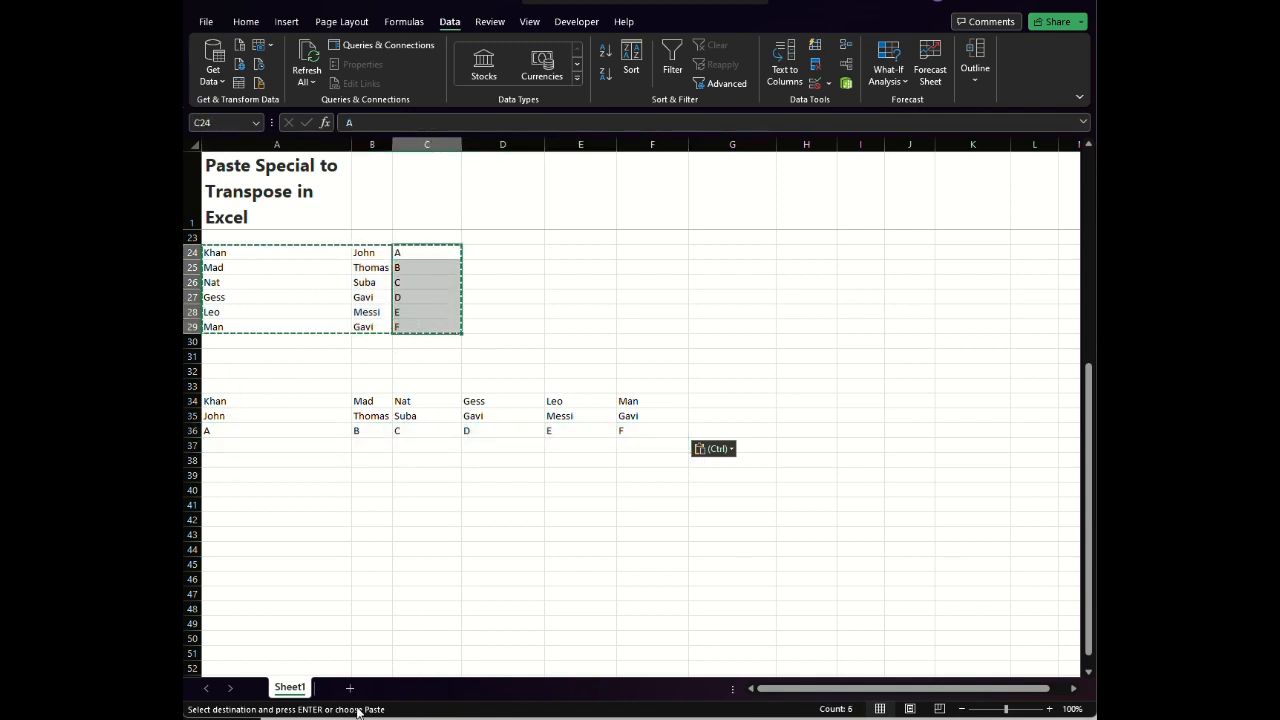